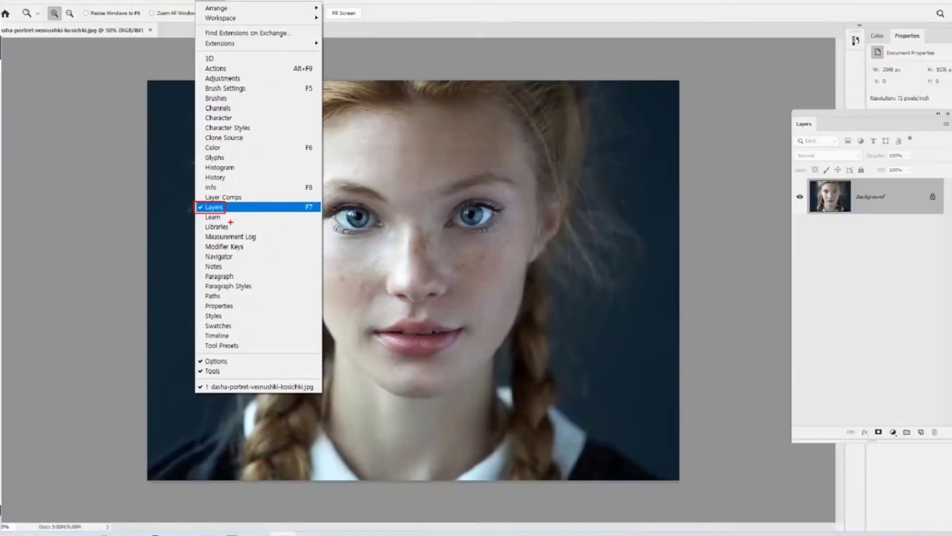
- Display the Layers panel in the workspace
click(209, 198)
click(210, 6)
click(227, 209)
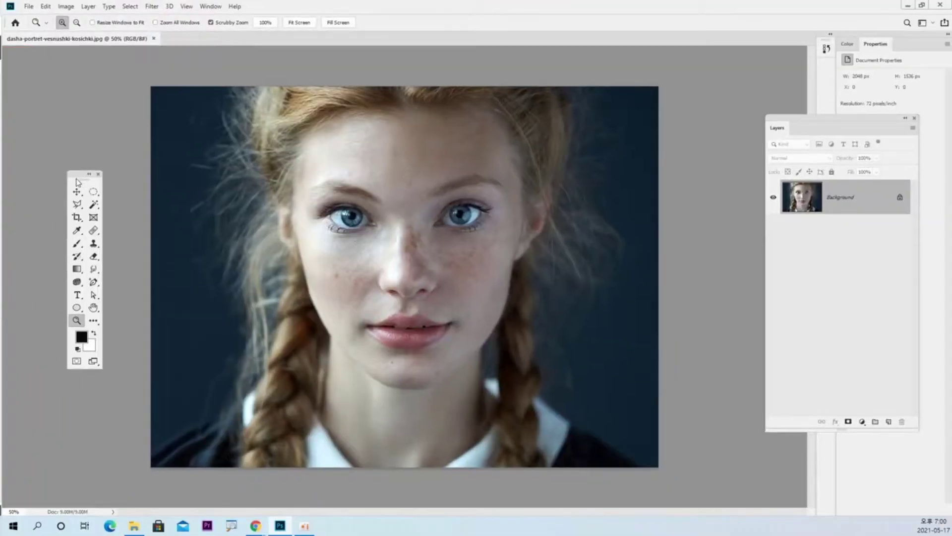
click(210, 6)
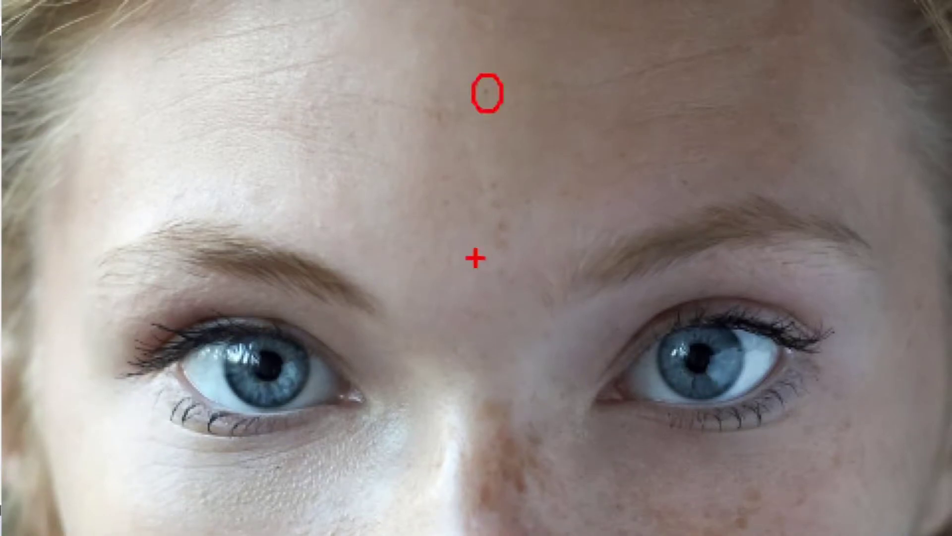
- Zoom in on the blemished cheek beside the nose and activate the Spot Healing Brush tool
drag(494, 198, 498, 218)
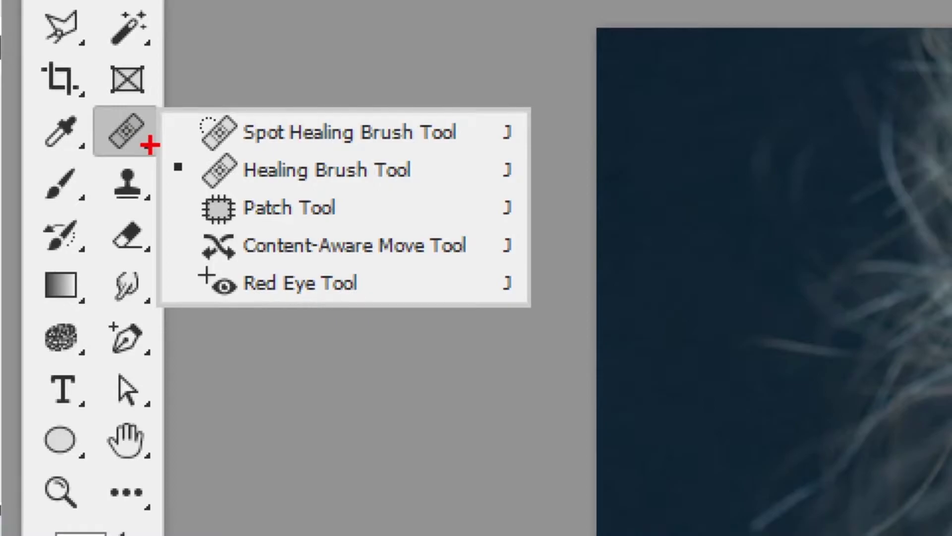
mouse_move(204, 117)
mouse_down()
mouse_move(222, 133)
mouse_move(310, 147)
mouse_move(421, 147)
mouse_up()
click(207, 140)
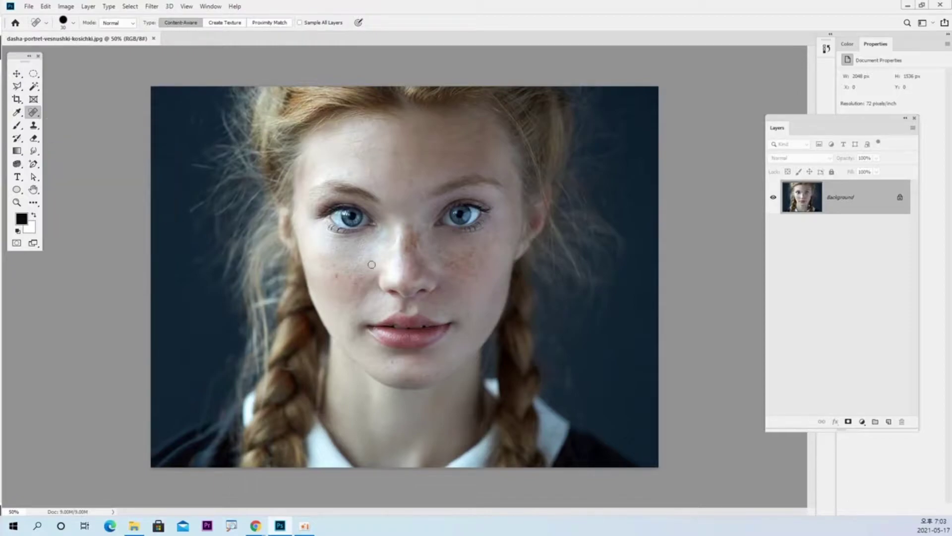
key(a)
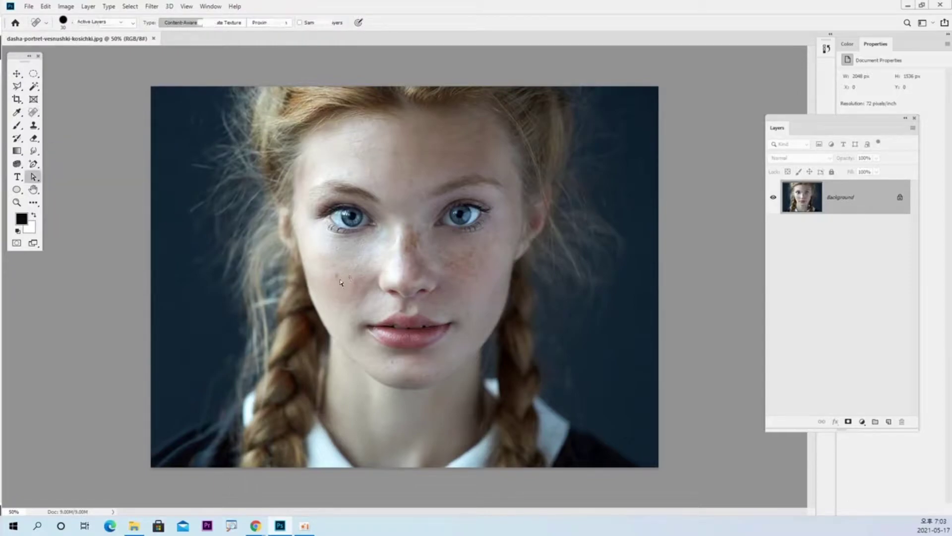
key(z)
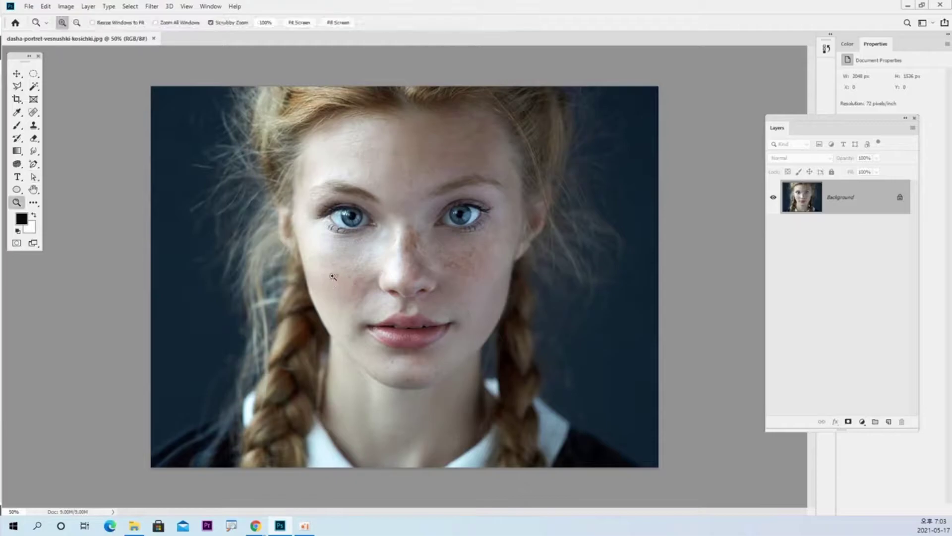
drag(337, 276, 395, 272)
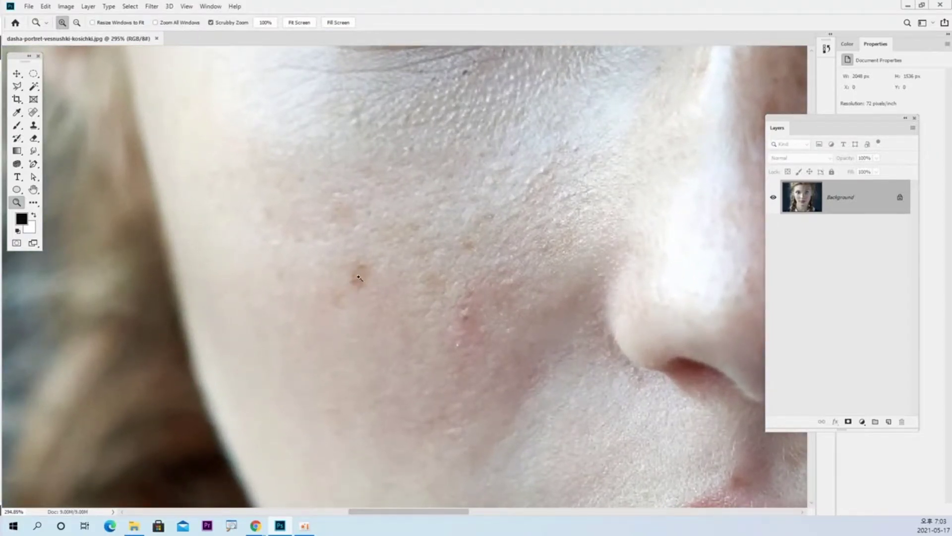
click(34, 113)
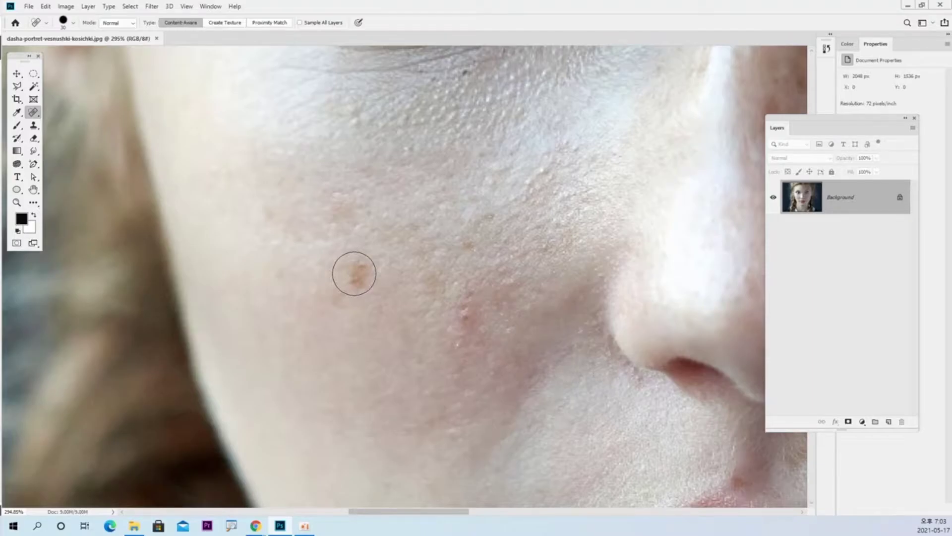
- Try out larger and smaller Spot Healing Brush sizes over the cheek
key(bracketright)
key(bracketright)
key(bracketright)
key(bracketleft)
key(bracketleft)
key(bracketleft)
key(bracketright)
key(bracketleft)
key(bracketleft)
key(bracketright)
key(bracketright)
key(bracketright)
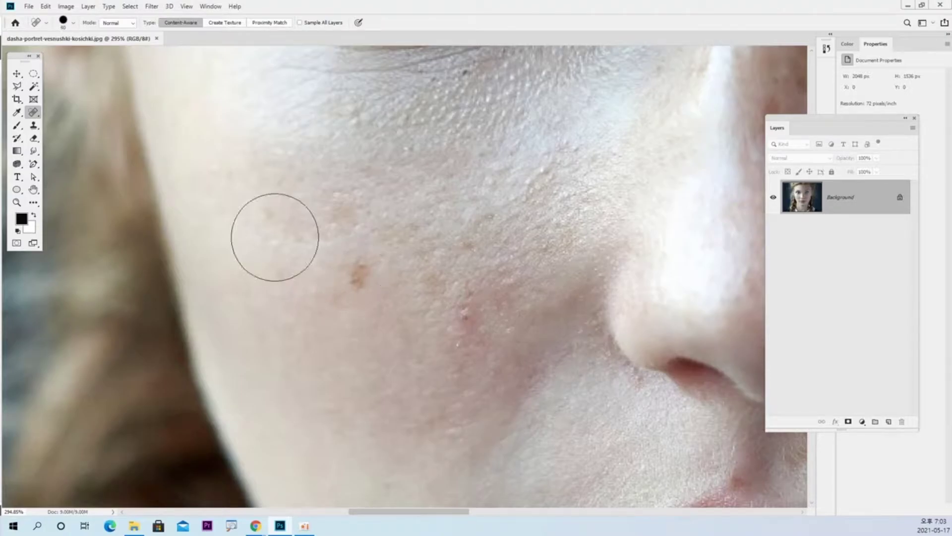
drag(33, 86, 63, 87)
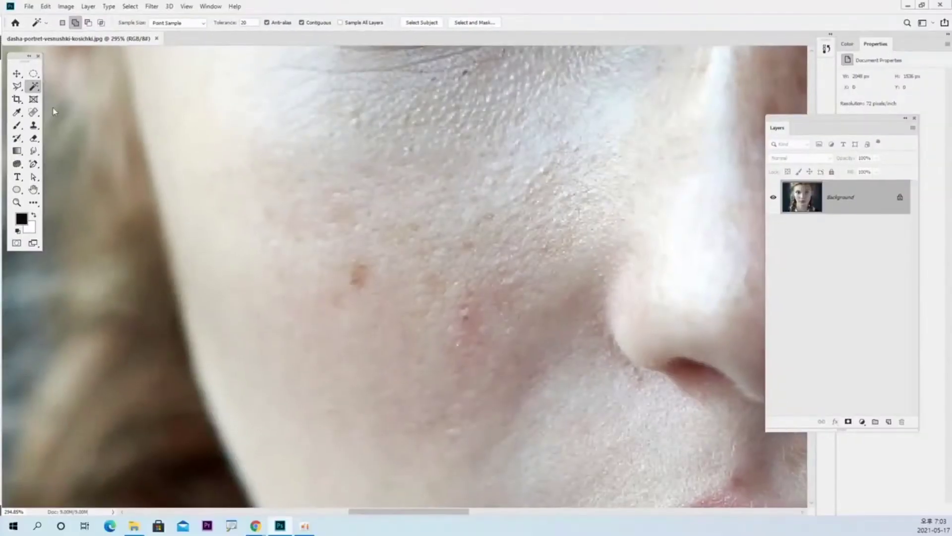
- Remove the brown spot on the cheek with the Spot Healing Brush at size 30
click(34, 113)
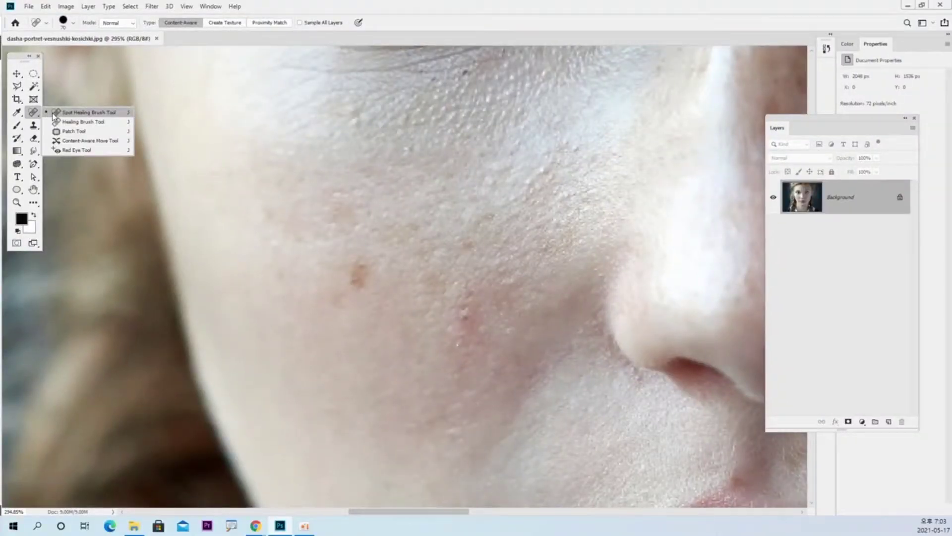
click(79, 113)
key(bracketleft)
key(bracketleft)
key(bracketright)
key(bracketright)
key(bracketright)
key(bracketright)
key(bracketleft)
key(bracketleft)
key(bracketleft)
key(bracketleft)
key(bracketleft)
key(bracketleft)
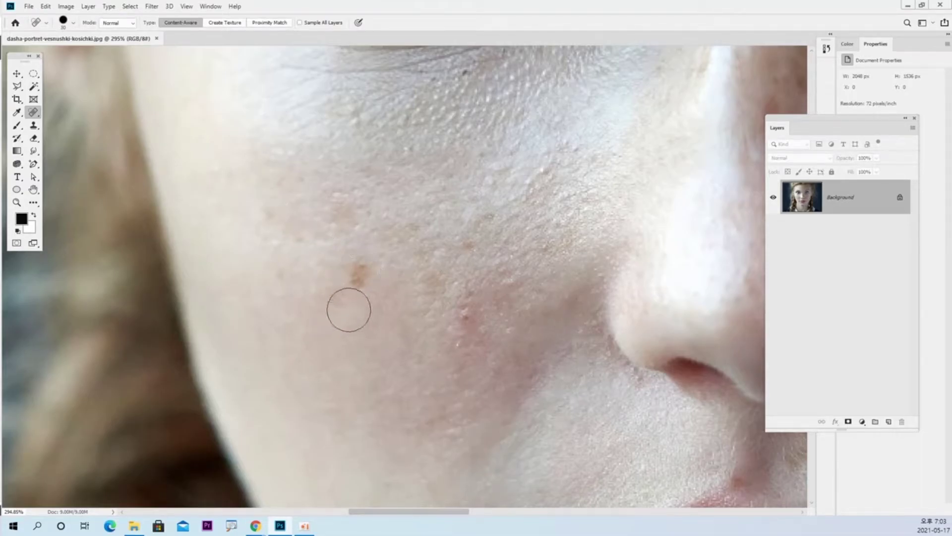
click(360, 276)
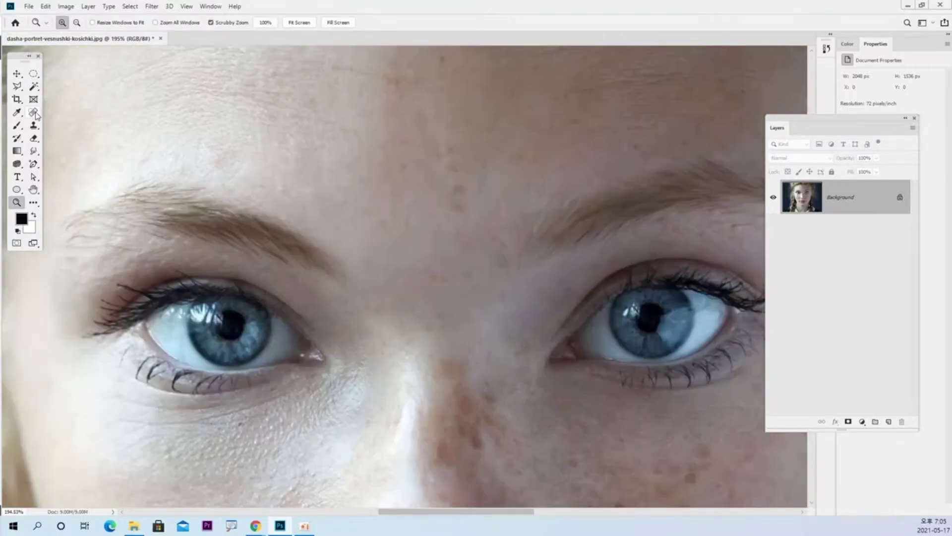
- Heal the brown spots on the forehead between the eyebrows with the Spot Healing Brush
key(j)
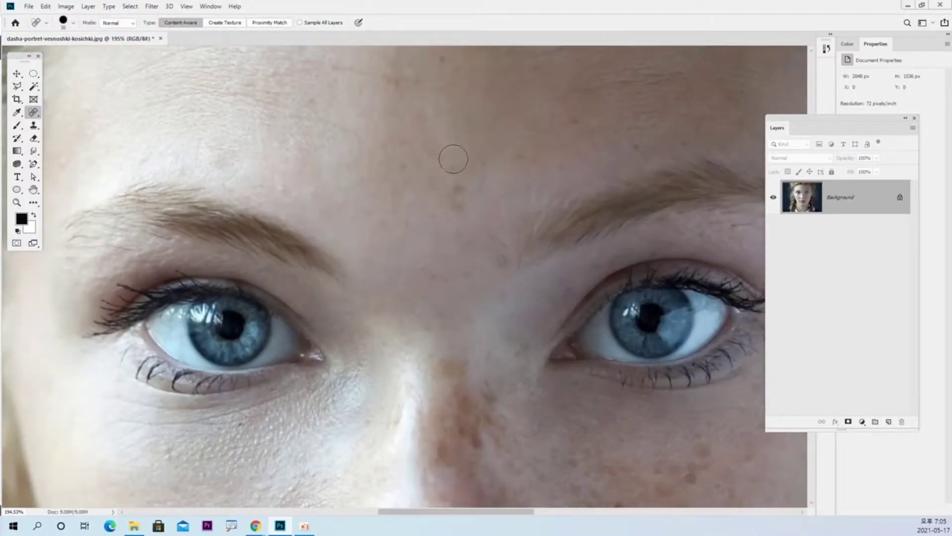
click(459, 185)
click(459, 204)
scroll(442, 195, up, 3)
click(451, 148)
click(568, 247)
- Heal the small spots on the chin below the lips, adjusting the Spot Healing Brush size as needed
scroll(489, 275, down, 15)
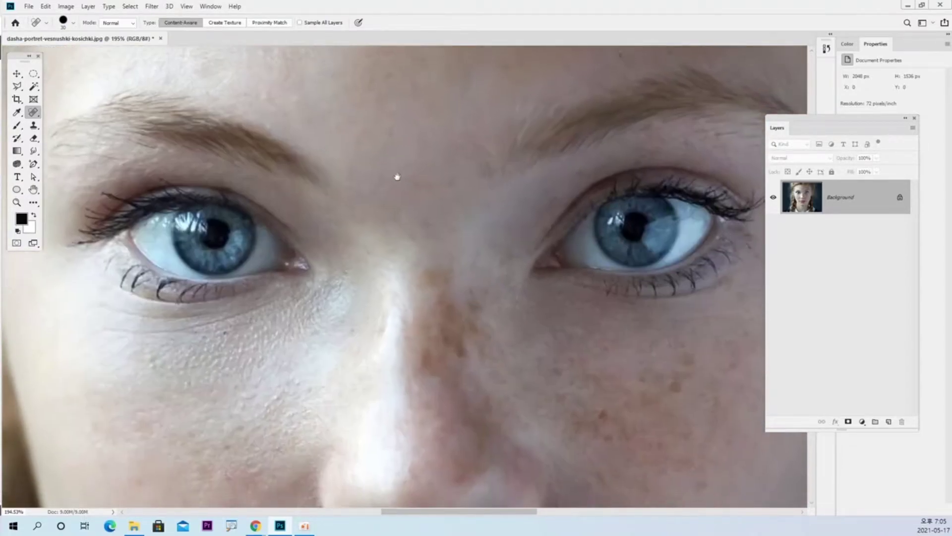
scroll(427, 243, down, 2)
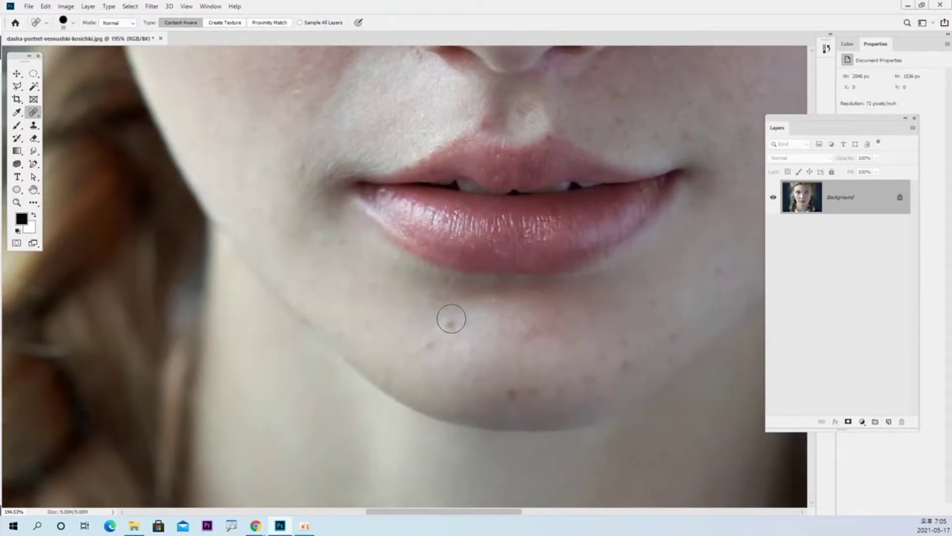
key(bracketleft)
click(451, 324)
click(511, 394)
key(bracketright)
click(553, 391)
click(587, 379)
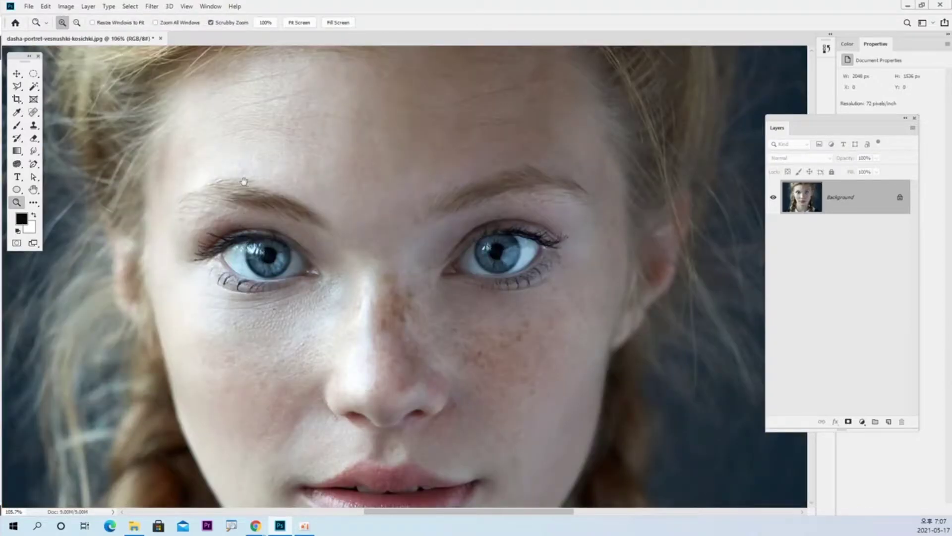
- Paint along the fine forehead wrinkles with the Spot Healing Brush at size 15 to remove them
drag(244, 181, 261, 247)
drag(265, 190, 270, 246)
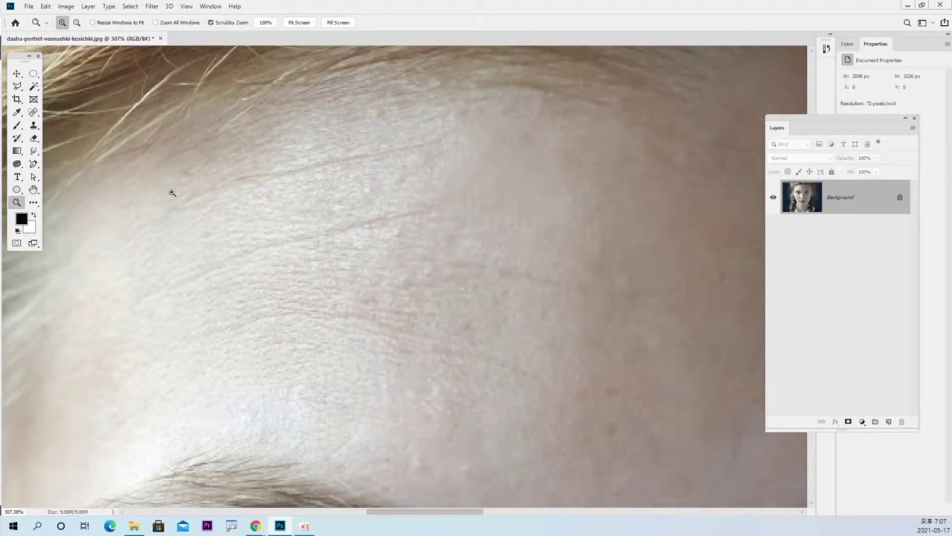
click(33, 113)
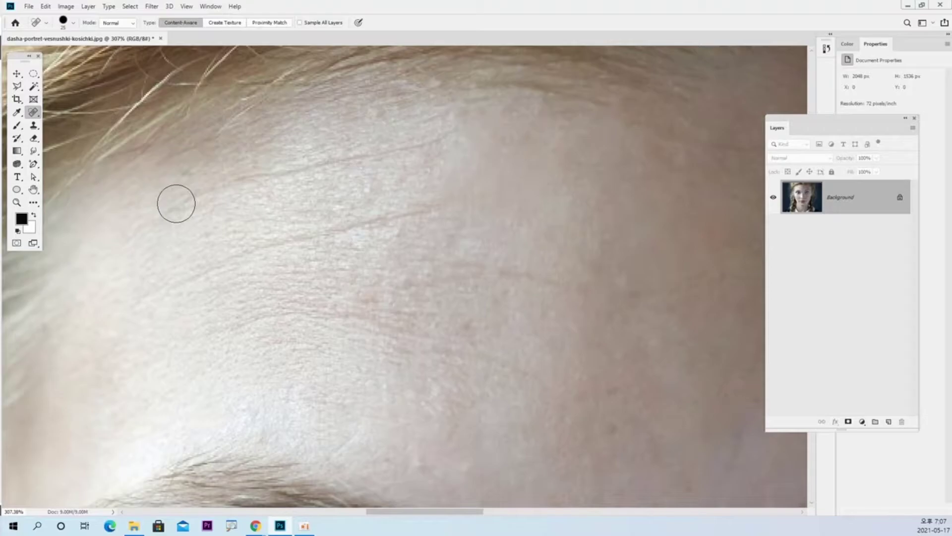
key(bracketleft)
mouse_move(128, 239)
mouse_down()
mouse_move(211, 191)
mouse_move(435, 139)
mouse_up()
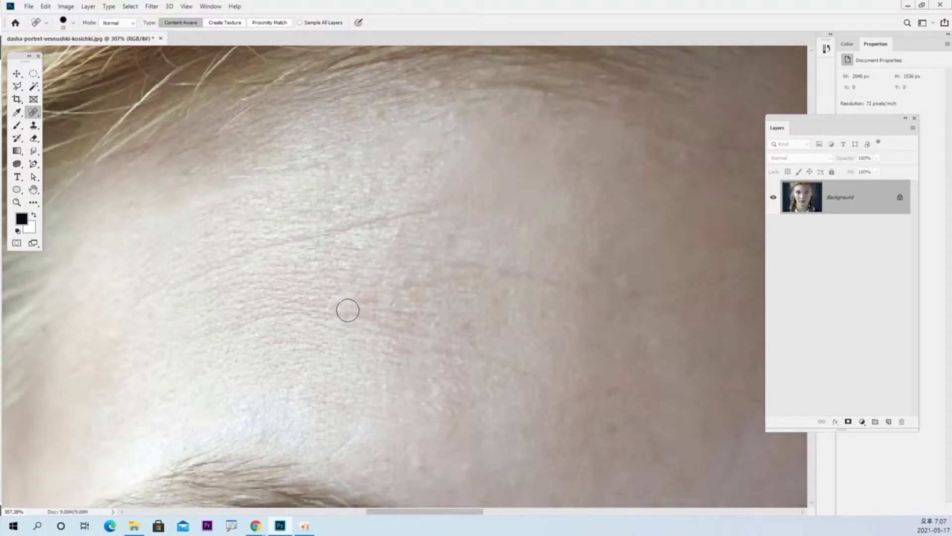
mouse_move(166, 287)
mouse_down()
mouse_move(242, 256)
mouse_move(434, 211)
mouse_up()
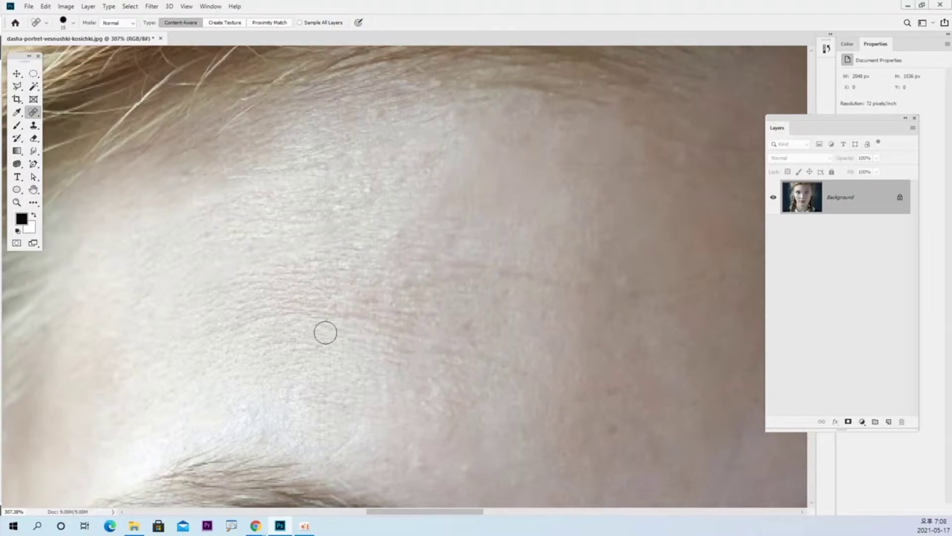
mouse_move(242, 326)
mouse_down()
mouse_move(373, 318)
mouse_move(491, 341)
mouse_move(539, 381)
mouse_move(360, 334)
mouse_up()
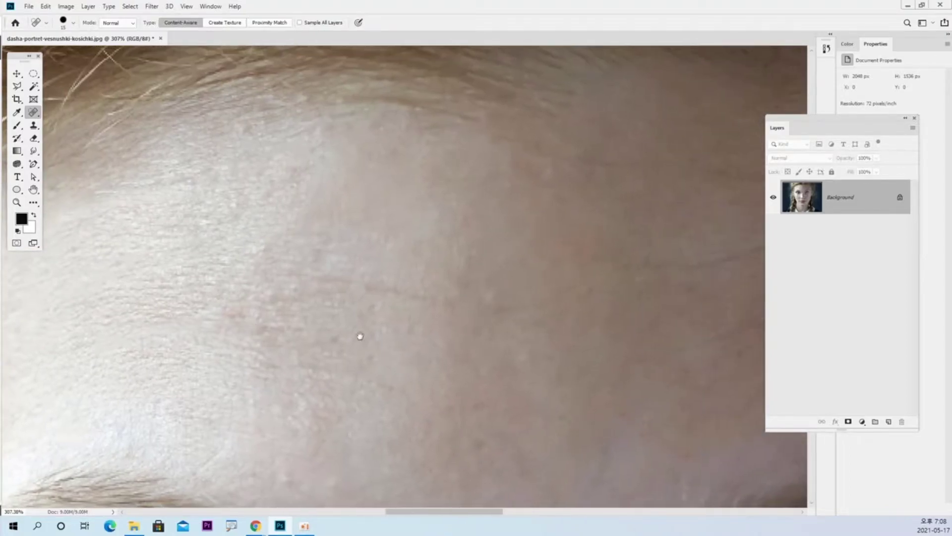
drag(349, 287, 396, 299)
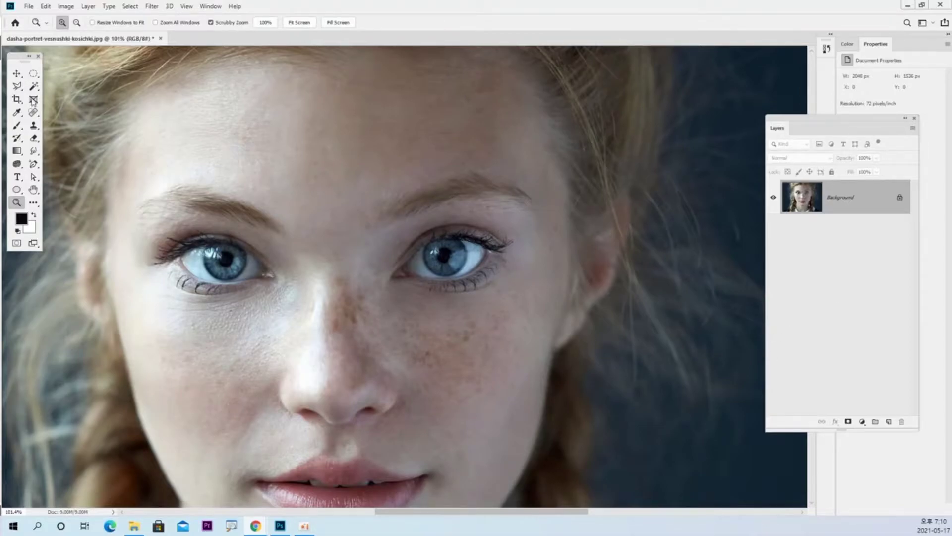
- Place the original dasha-portret-vesnushki-kosichki.jpg from File Explorer at full canvas size as a layer above Background
drag(305, 210, 287, 228)
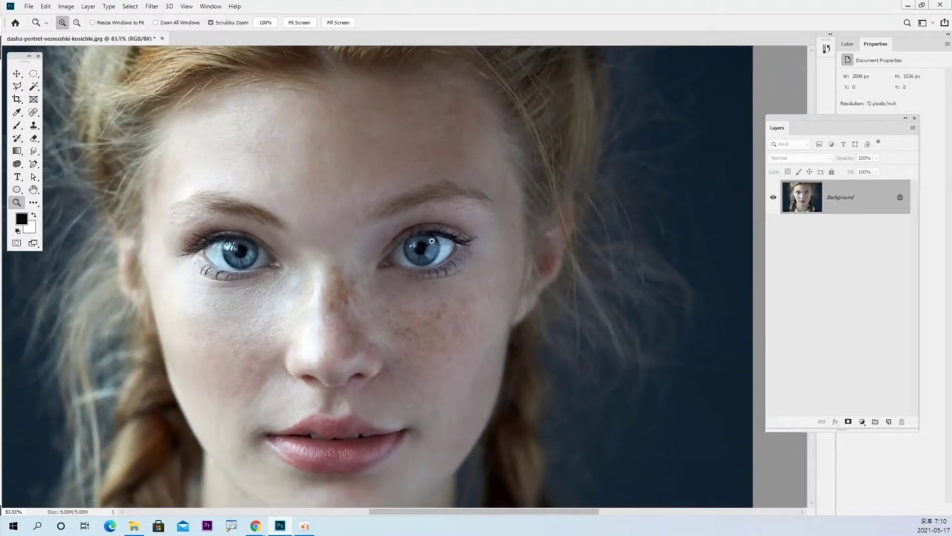
drag(266, 272, 324, 271)
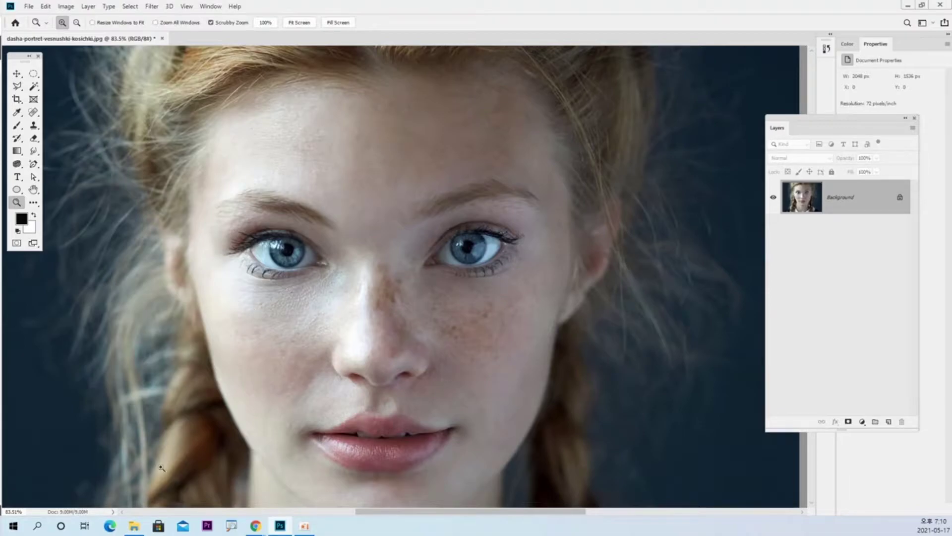
drag(380, 193, 421, 217)
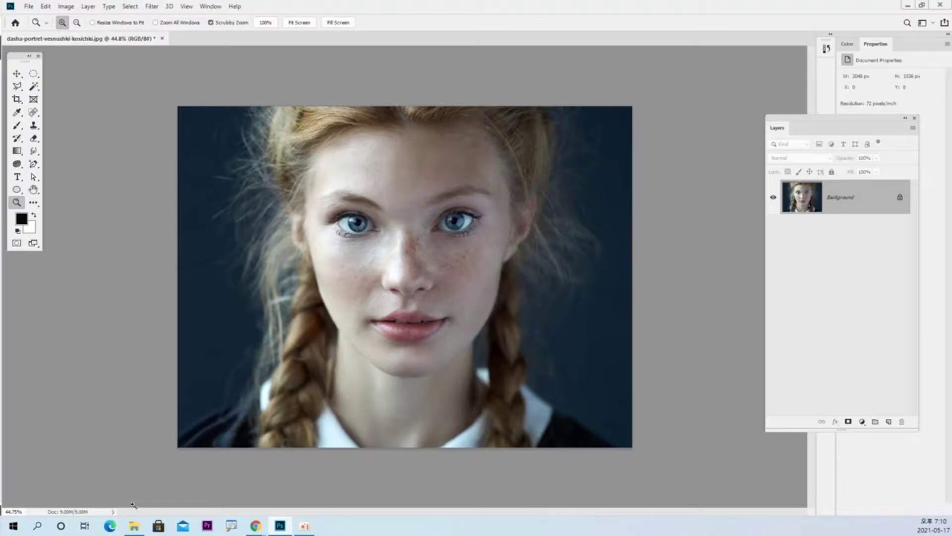
click(134, 525)
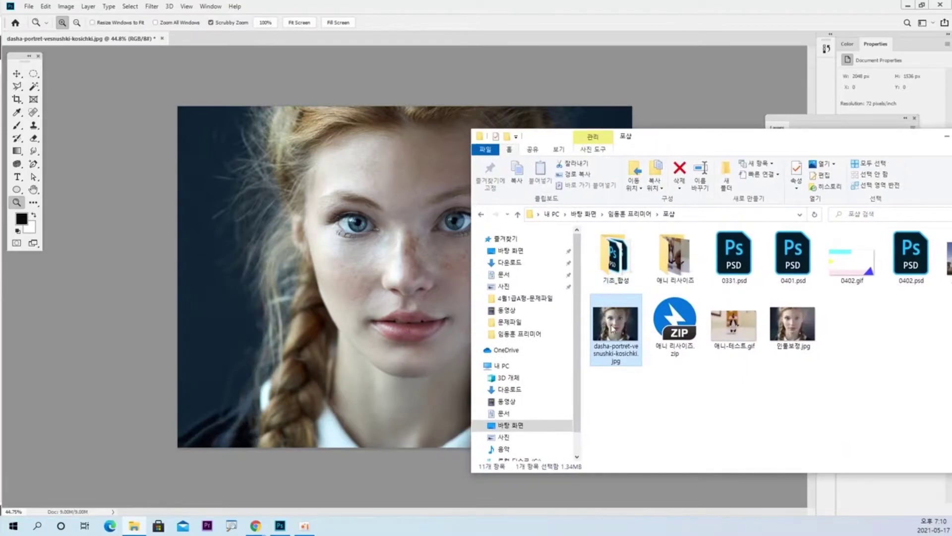
drag(619, 336, 390, 301)
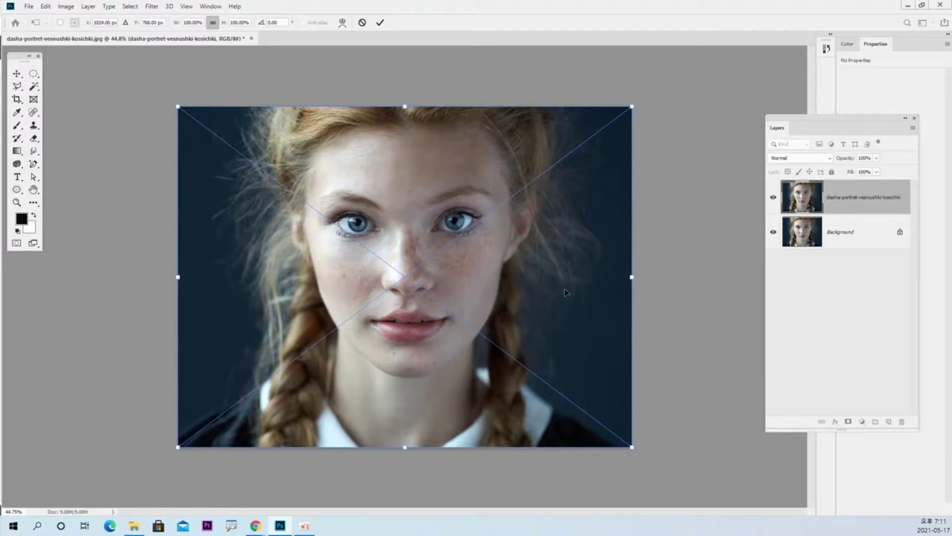
key(Return)
- Rename the placed portrait layer to 원본
key(z)
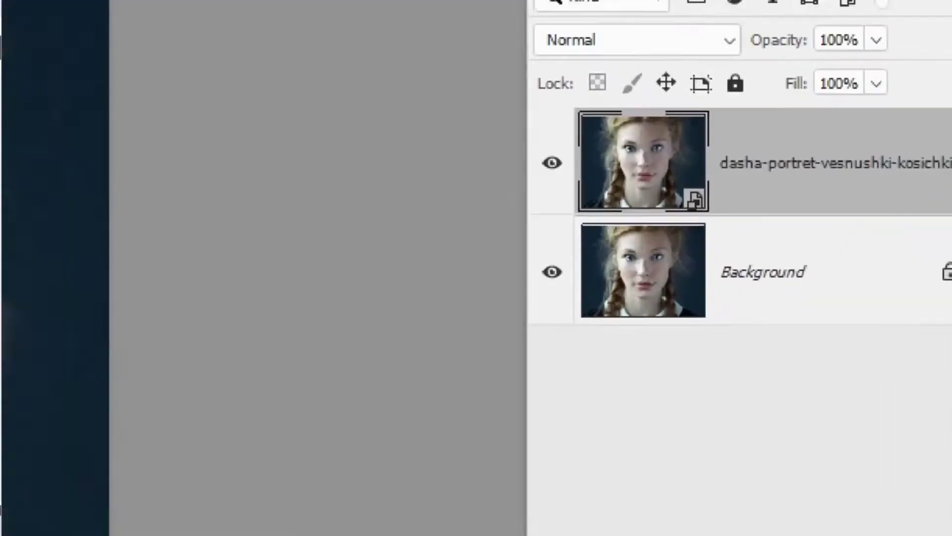
drag(798, 151, 824, 152)
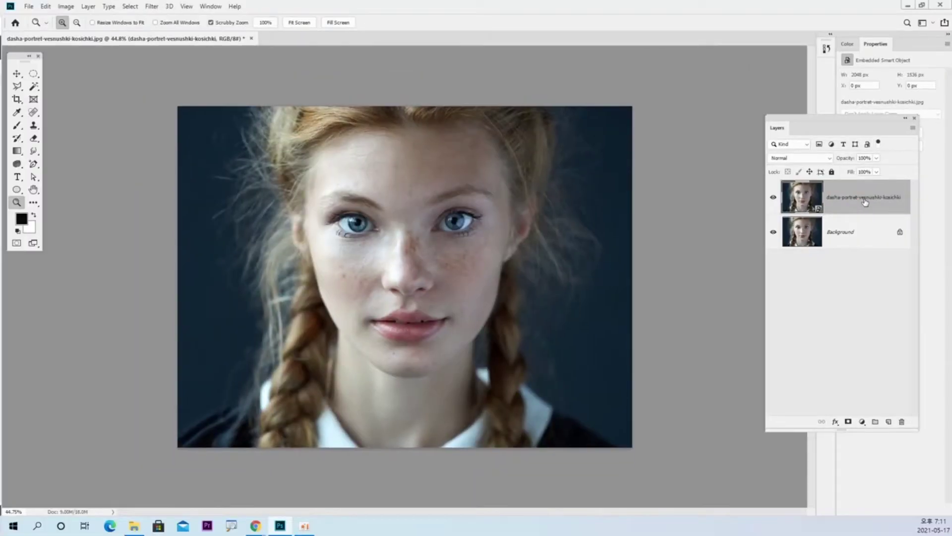
double_click(766, 206)
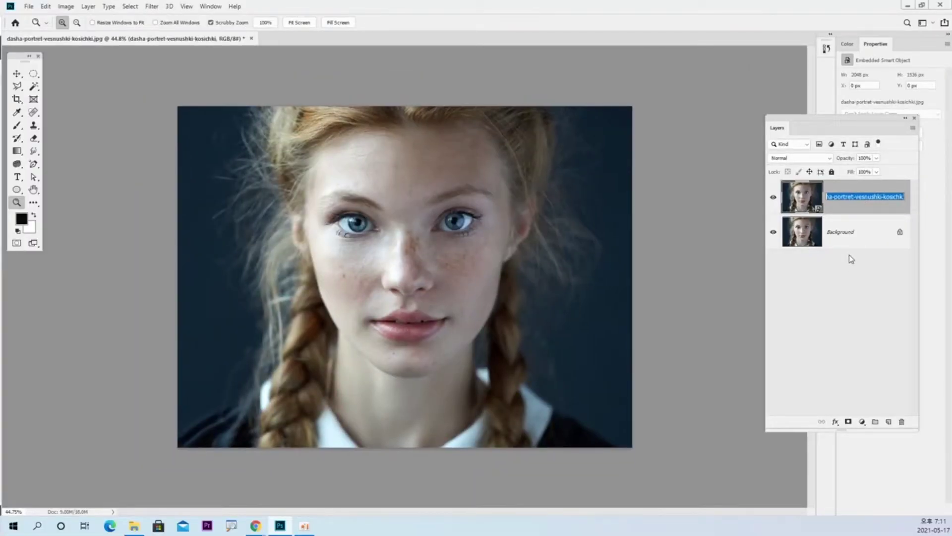
text(원본)
key(Return)
- Toggle the 원본 layer on and off to compare the original and retouched face, ending with it hidden
click(407, 204)
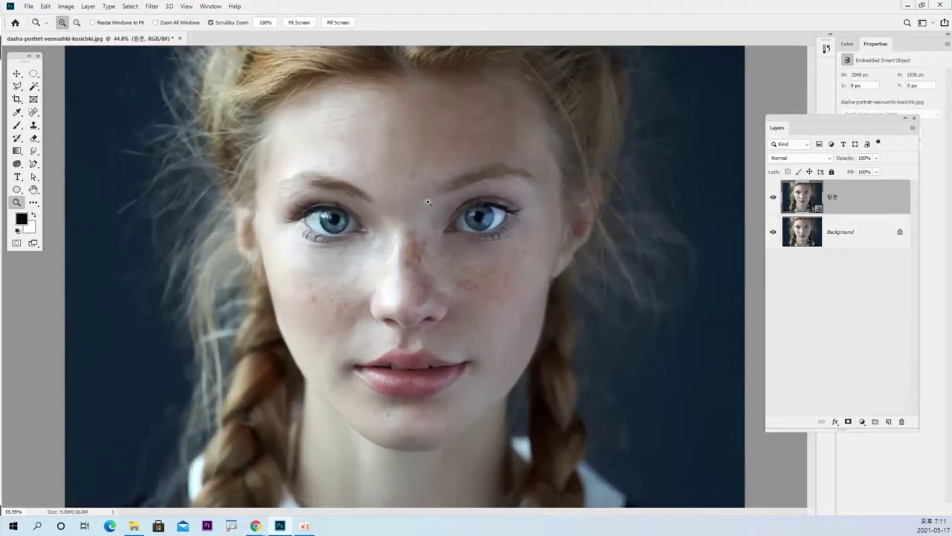
click(407, 204)
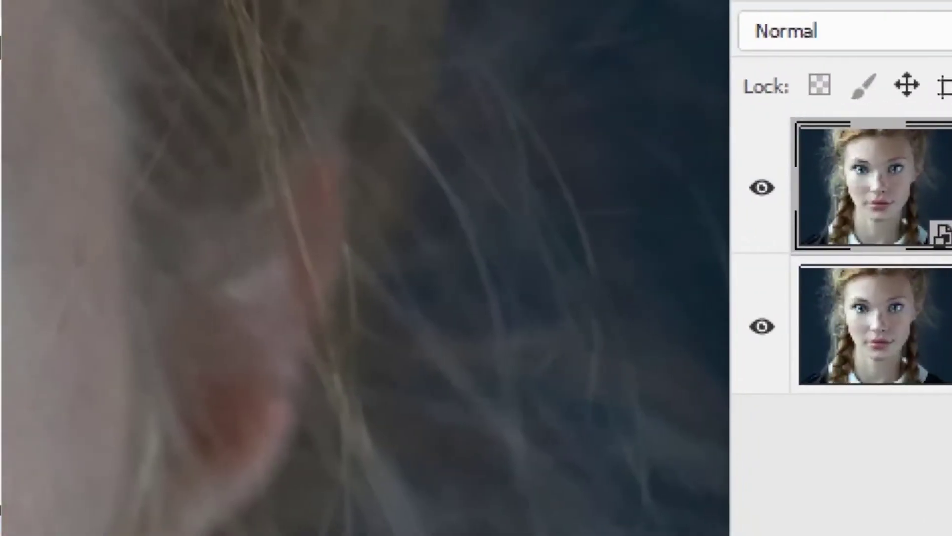
mouse_move(769, 200)
mouse_down()
mouse_move(761, 188)
mouse_move(797, 215)
mouse_up()
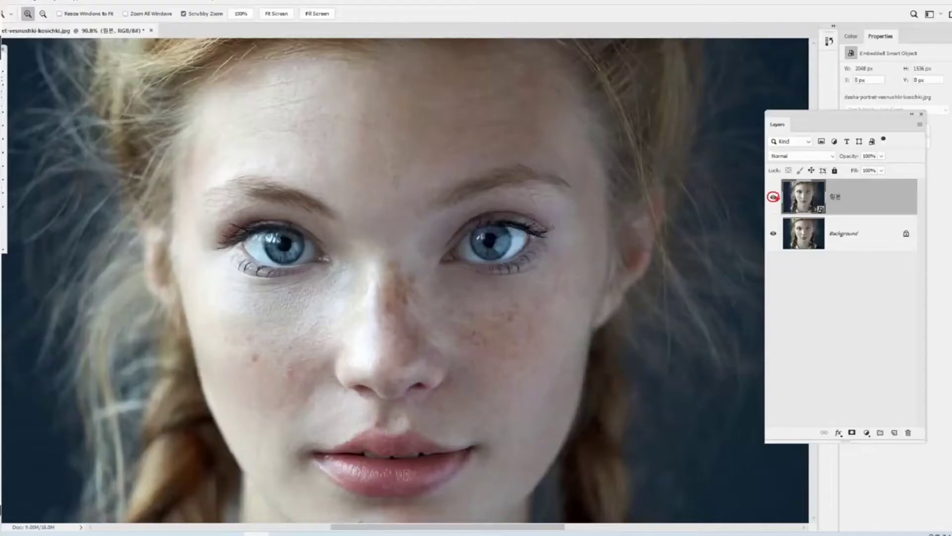
click(780, 201)
click(779, 200)
click(773, 199)
click(774, 198)
click(774, 198)
click(773, 199)
click(773, 199)
click(774, 199)
click(774, 199)
click(774, 199)
click(774, 199)
click(774, 199)
click(774, 199)
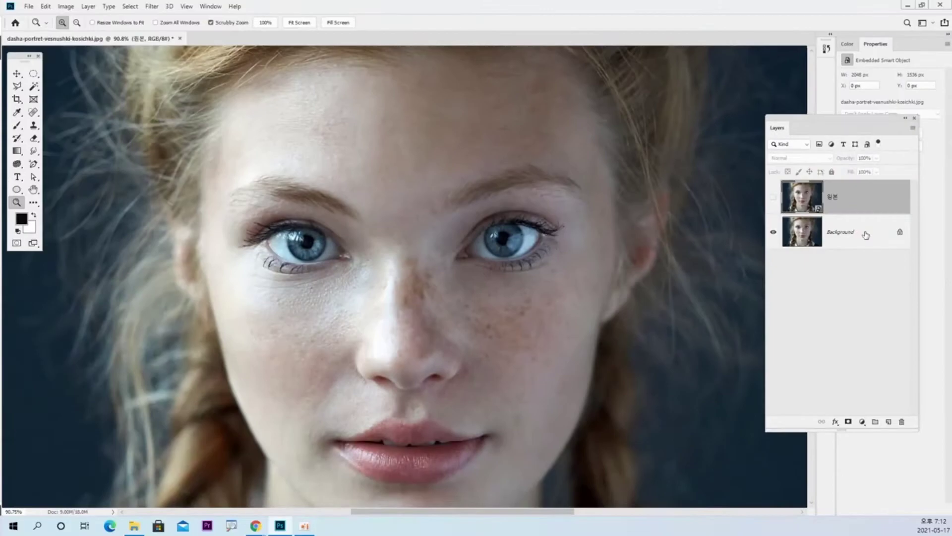
- Make Background the active layer and toggle the 원본 layer on and off to compare the faces, leaving it hidden
click(840, 248)
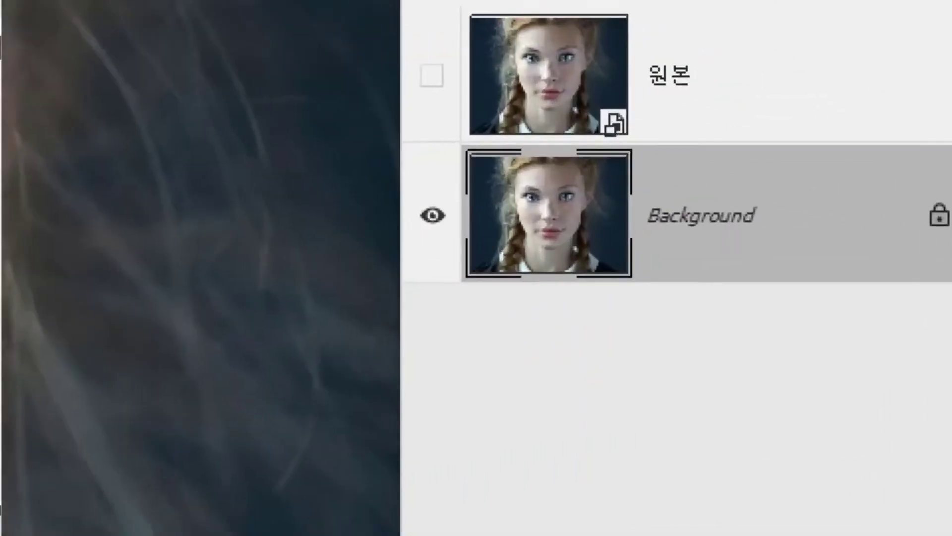
drag(395, 155, 912, 313)
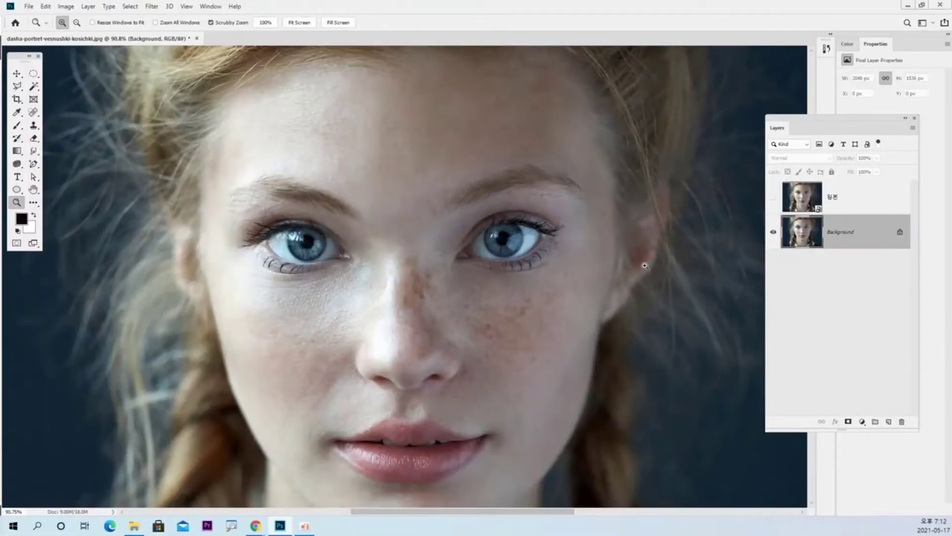
drag(475, 287, 466, 253)
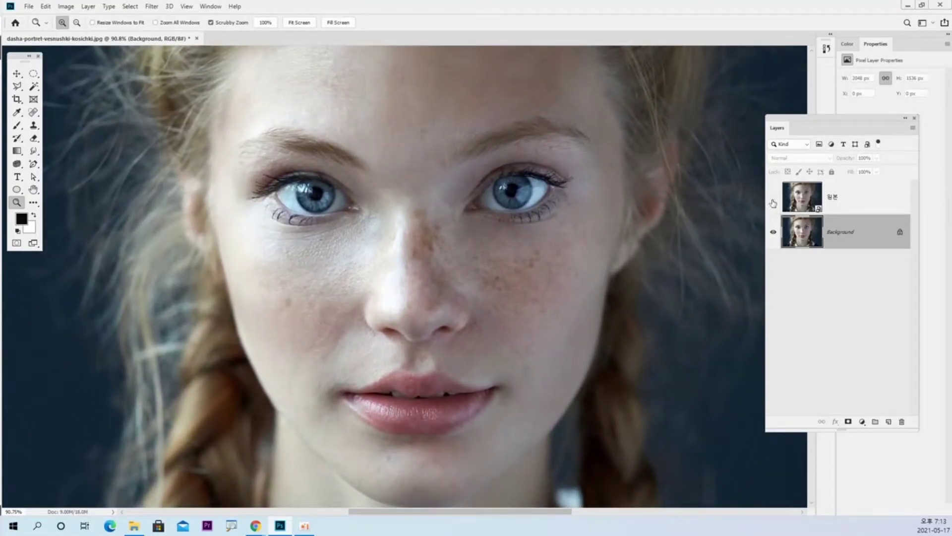
click(773, 198)
click(773, 198)
click(773, 198)
drag(603, 314, 482, 302)
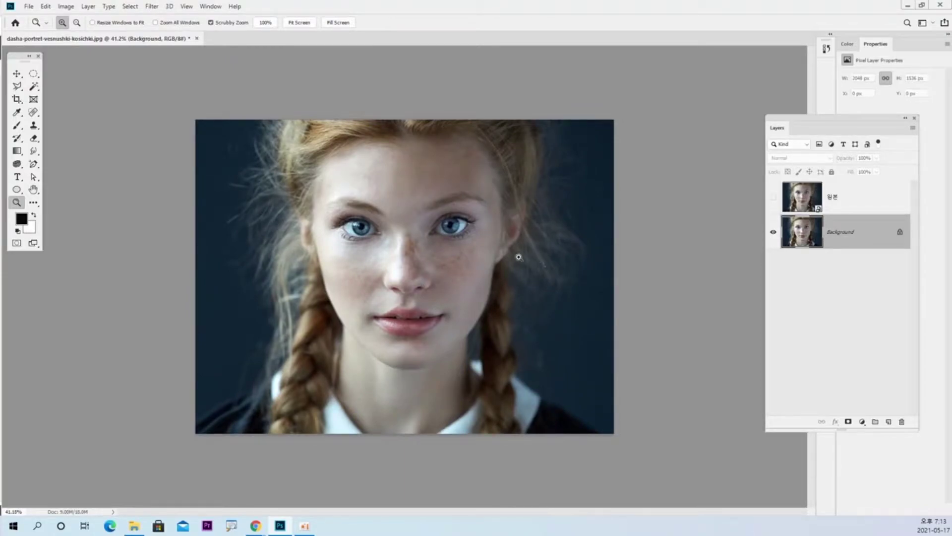
- Switch to the Smudge tool for retouching the Background layer
click(34, 150)
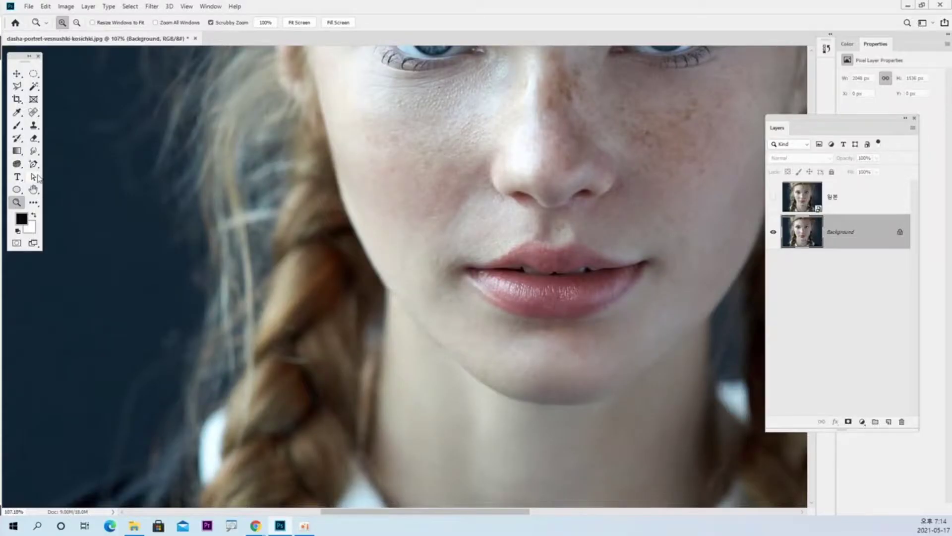
click(190, 178)
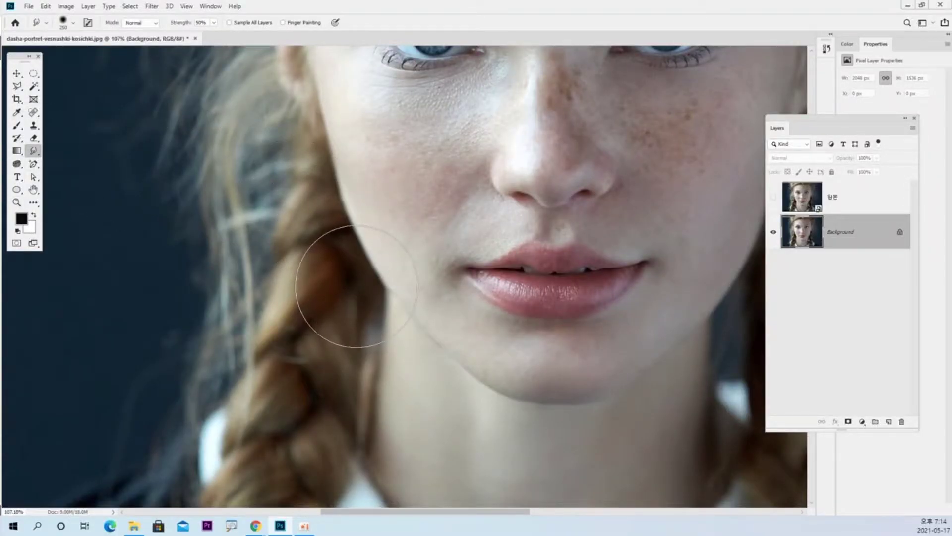
- Try smudging the braid into the cheek, the neck into the chin and across the lips with a size 250 brush
mouse_move(342, 291)
mouse_down()
mouse_move(372, 281)
mouse_move(334, 298)
mouse_move(361, 286)
mouse_move(342, 318)
mouse_move(367, 298)
mouse_move(347, 327)
mouse_move(404, 312)
mouse_move(526, 258)
mouse_move(535, 233)
mouse_up()
key(ctrl+z)
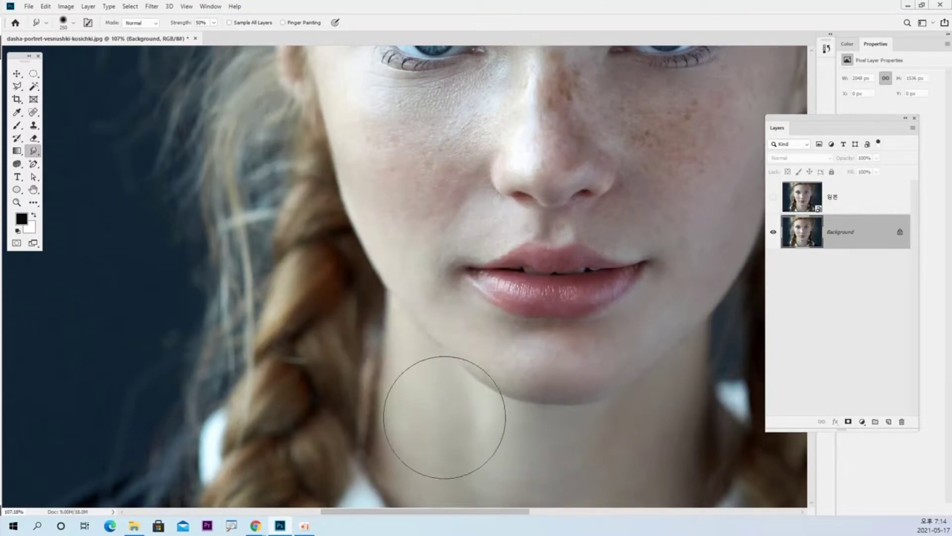
mouse_move(416, 403)
mouse_down()
mouse_move(557, 344)
mouse_move(506, 431)
mouse_up()
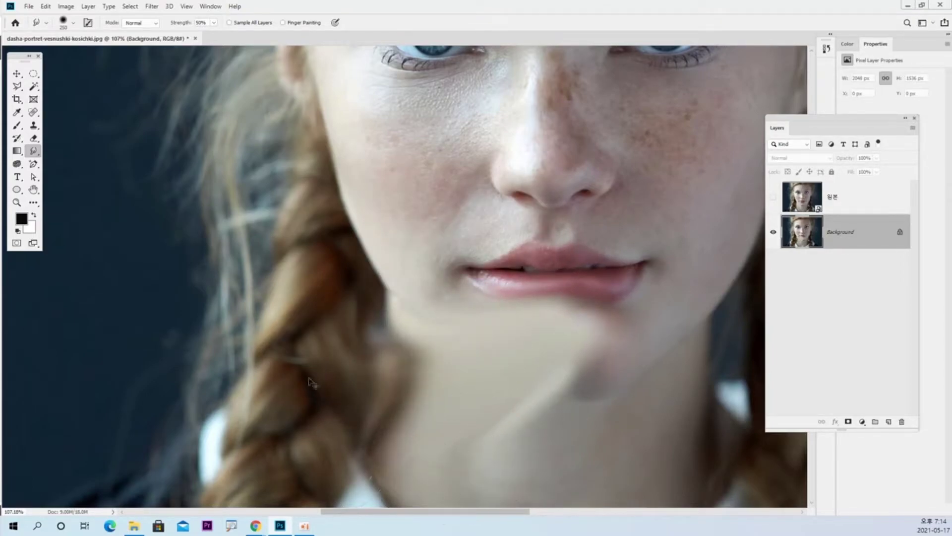
key(ctrl+z)
key(ctrl+z)
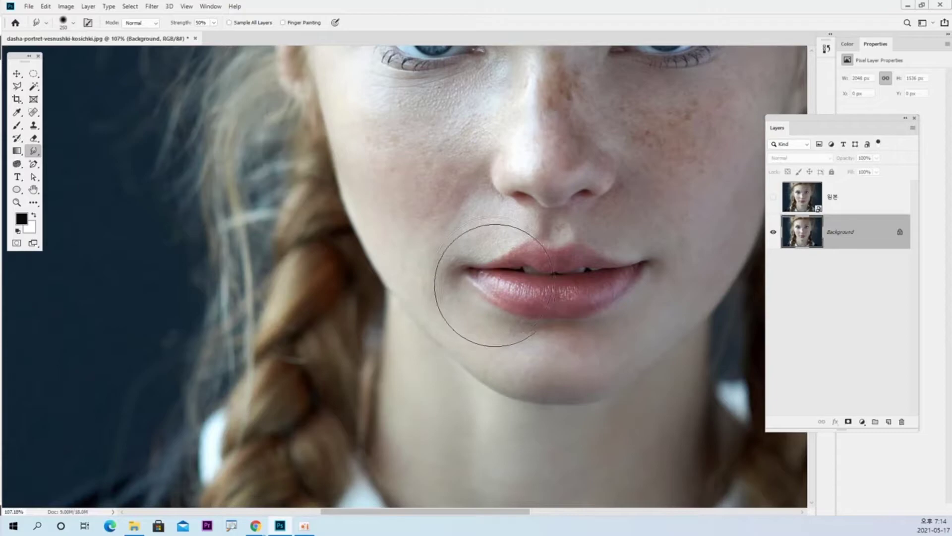
mouse_move(496, 283)
mouse_down()
mouse_move(520, 251)
mouse_move(489, 261)
mouse_up()
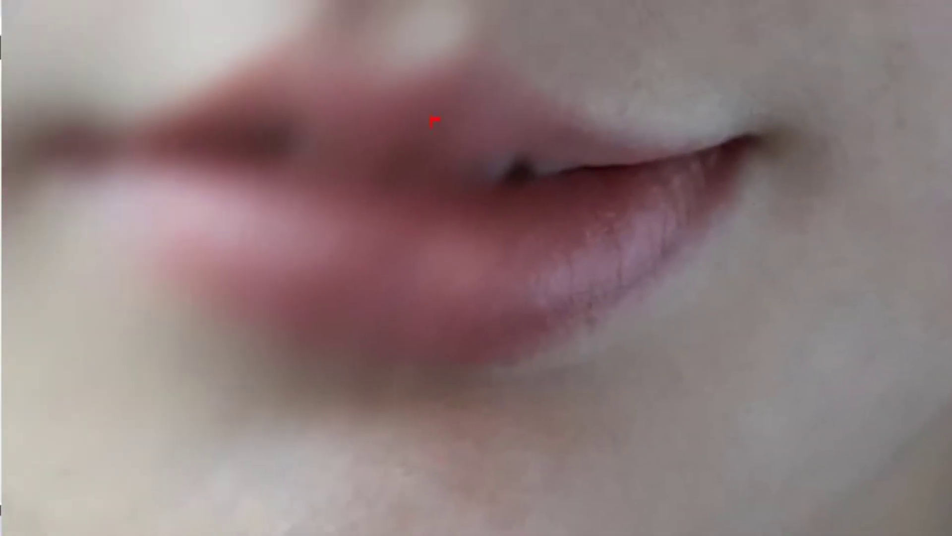
drag(384, 10, 412, 511)
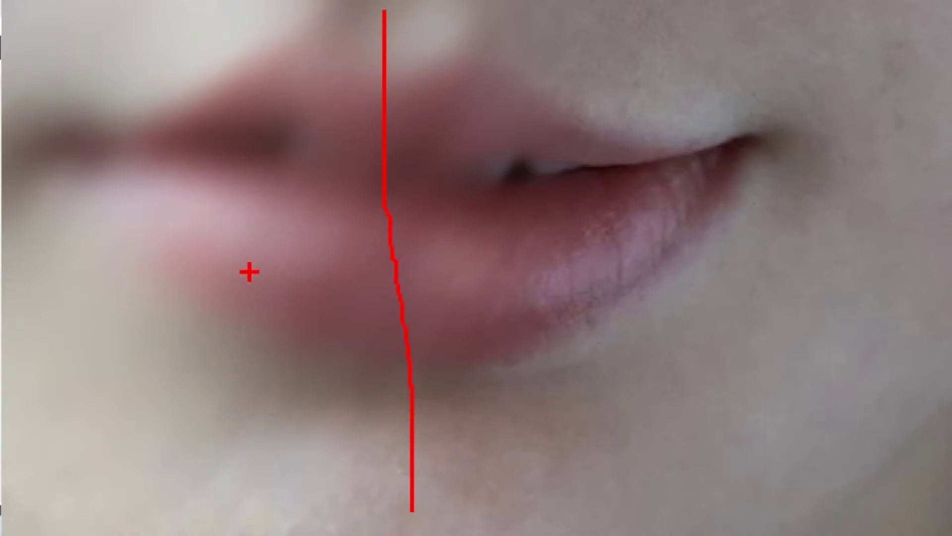
mouse_move(510, 312)
mouse_down()
mouse_move(504, 221)
mouse_move(624, 188)
mouse_move(675, 280)
mouse_move(516, 348)
mouse_up()
mouse_move(183, 321)
mouse_down()
mouse_move(147, 313)
mouse_move(122, 225)
mouse_move(150, 168)
mouse_move(297, 235)
mouse_move(315, 327)
mouse_move(229, 356)
mouse_up()
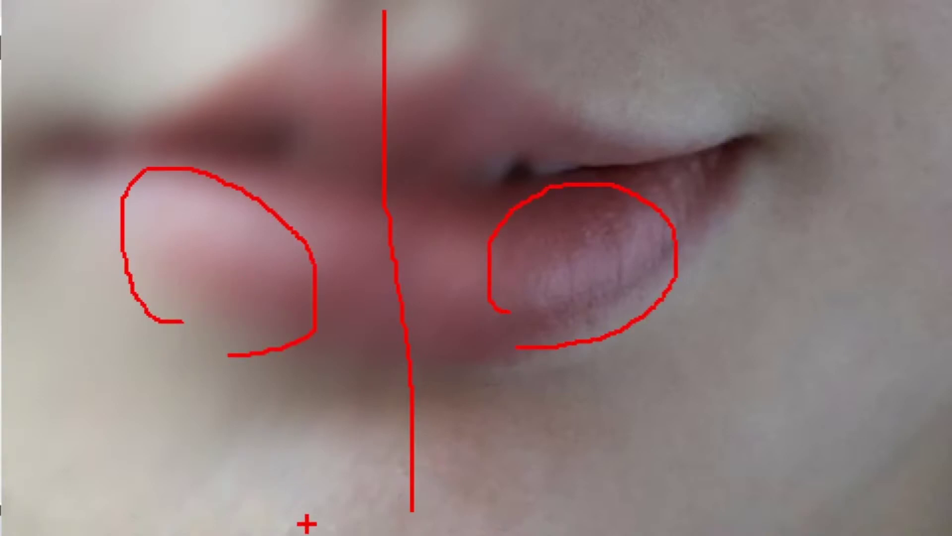
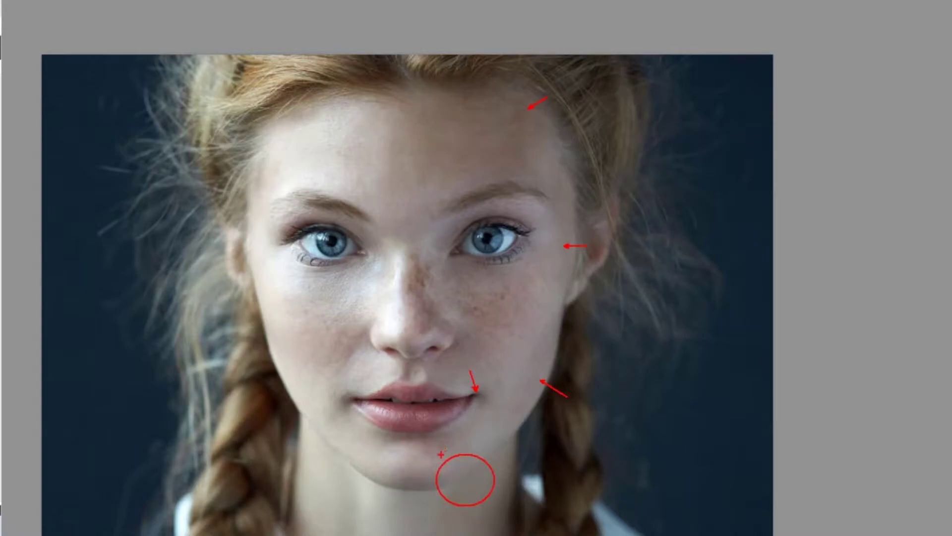
drag(446, 448, 479, 481)
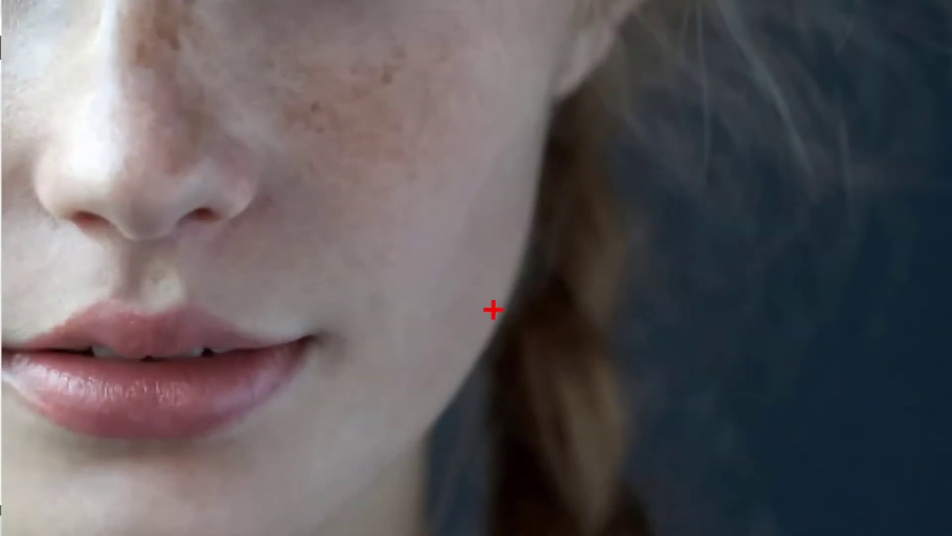
mouse_move(505, 271)
mouse_down()
mouse_move(506, 307)
mouse_move(442, 425)
mouse_up()
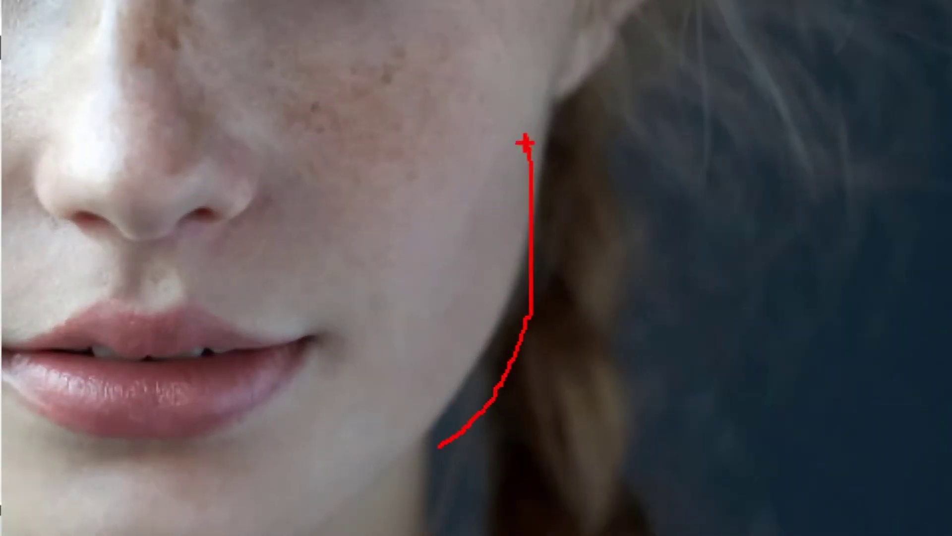
mouse_move(535, 142)
mouse_down()
mouse_move(487, 402)
mouse_move(510, 283)
mouse_move(451, 417)
mouse_move(402, 446)
mouse_up()
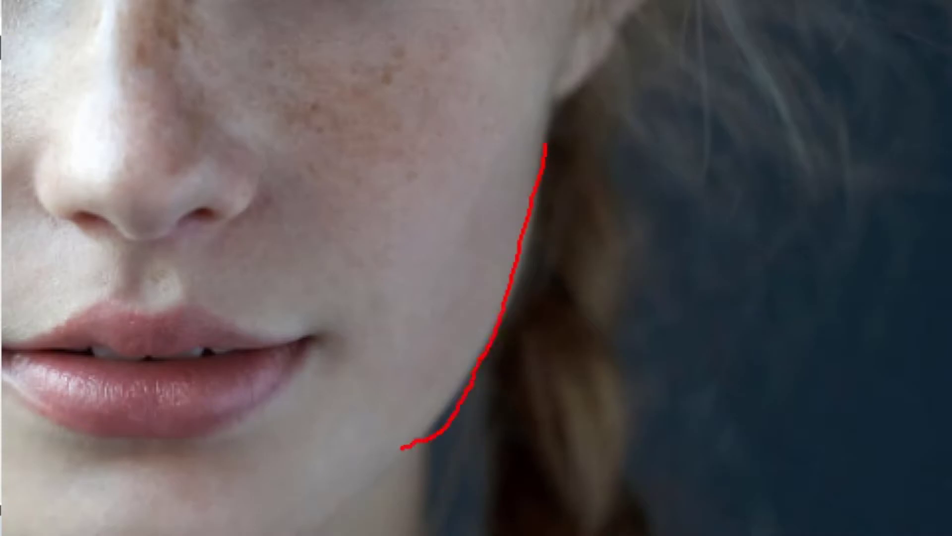
drag(511, 217, 462, 360)
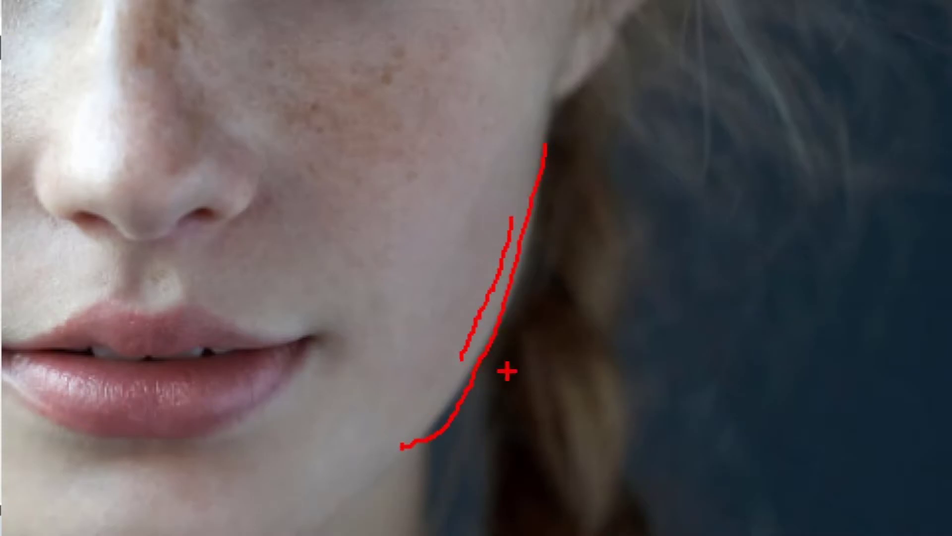
mouse_move(496, 297)
mouse_down()
mouse_move(499, 322)
mouse_move(528, 298)
mouse_move(498, 270)
mouse_up()
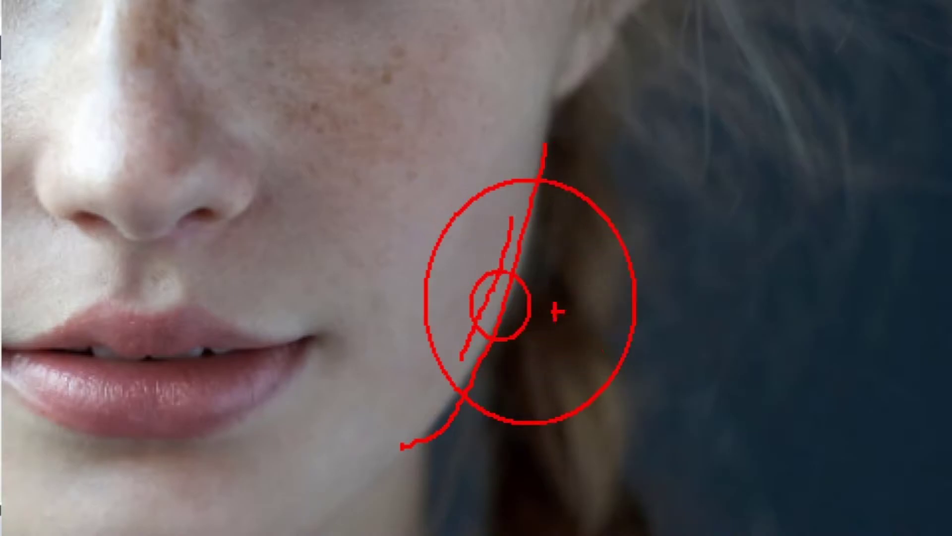
drag(400, 217, 536, 278)
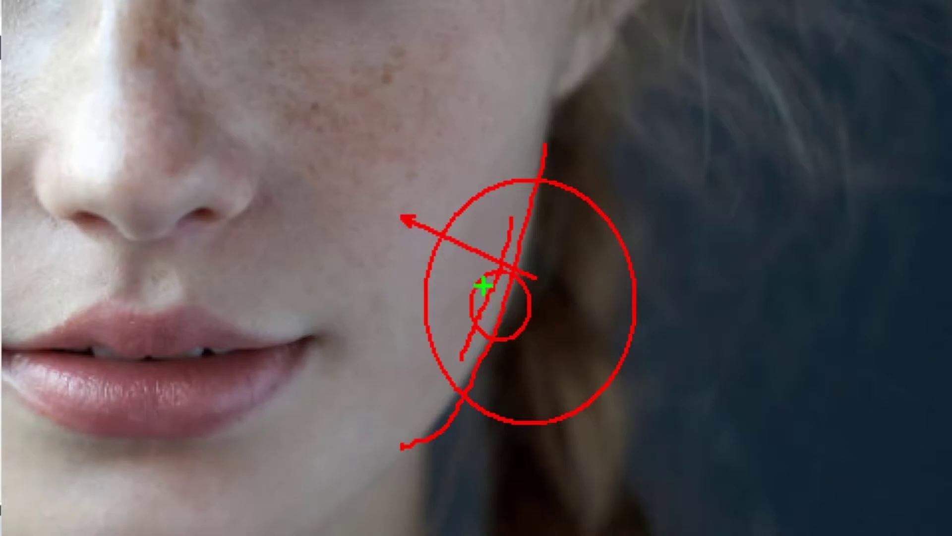
mouse_move(477, 276)
mouse_down()
mouse_move(503, 273)
mouse_move(478, 278)
mouse_up()
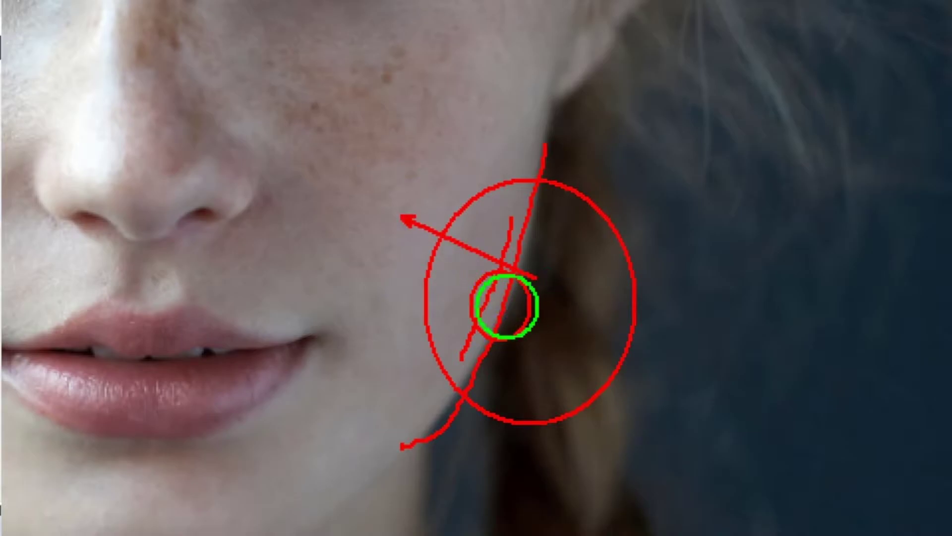
mouse_move(530, 202)
mouse_down()
mouse_move(517, 256)
mouse_move(528, 202)
mouse_up()
drag(501, 275, 496, 276)
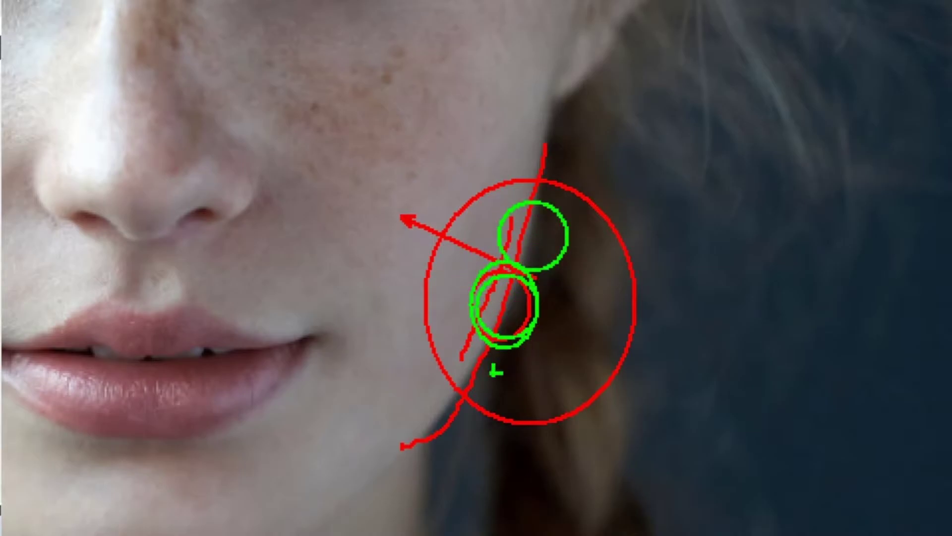
mouse_move(476, 355)
mouse_down()
mouse_move(488, 392)
mouse_move(471, 357)
mouse_move(449, 386)
mouse_up()
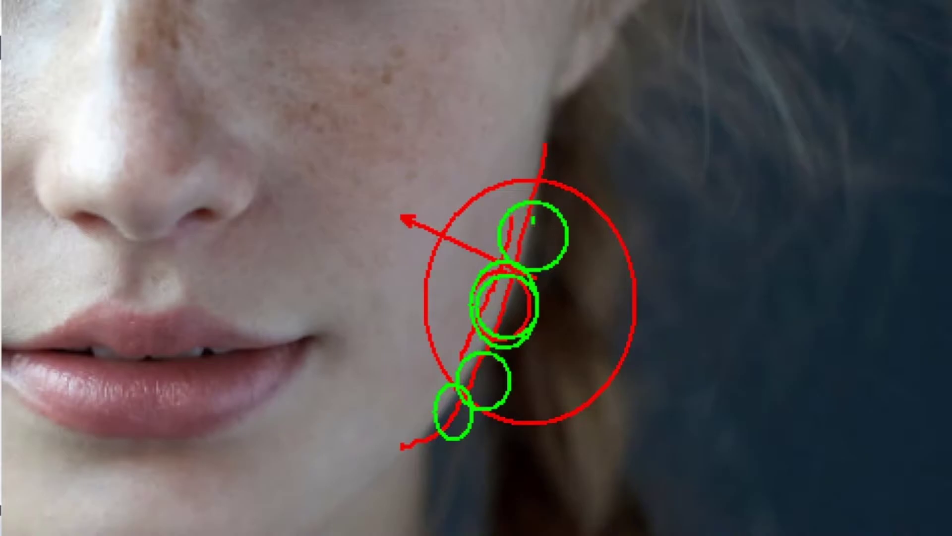
mouse_move(533, 219)
mouse_down()
mouse_move(494, 400)
mouse_move(476, 428)
mouse_up()
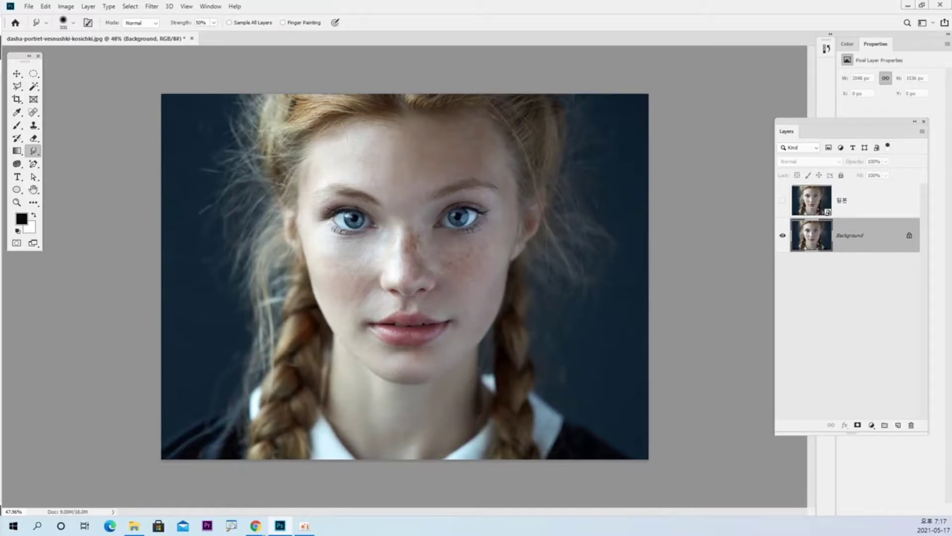
- Reduce the Smudge brush to size 125 and smudge the mouth corner on the shaded side of the face outward
key(bracketleft)
key(bracketleft)
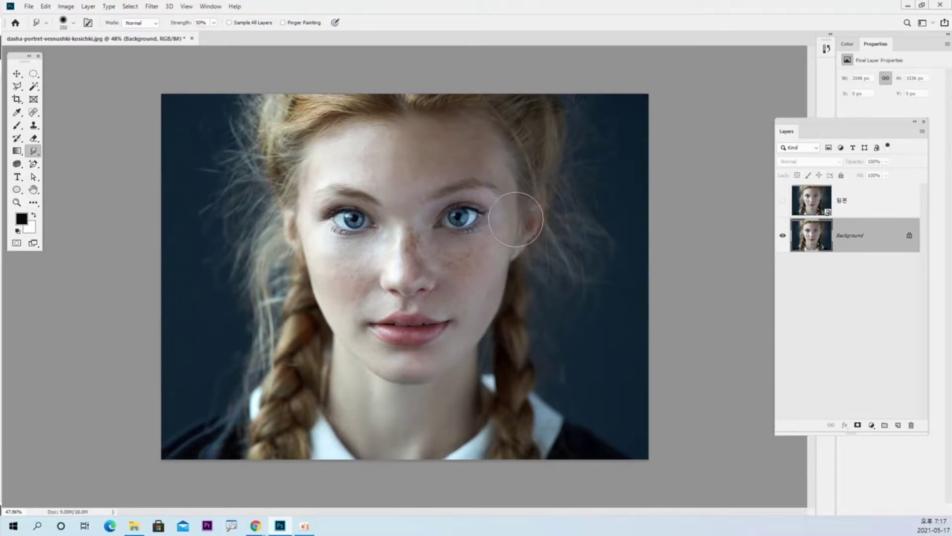
key(bracketleft)
key(bracketleft)
key(bracketleft)
key(bracketleft)
drag(447, 323, 460, 320)
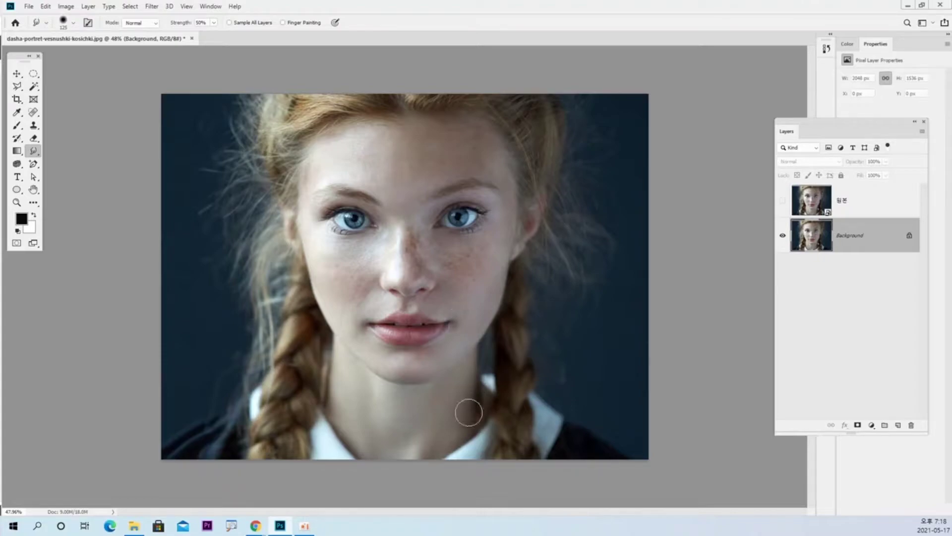
- Toggle the 원본 layer on and off to compare the smudged face with the original up close, leaving the layer hidden
click(783, 201)
click(783, 201)
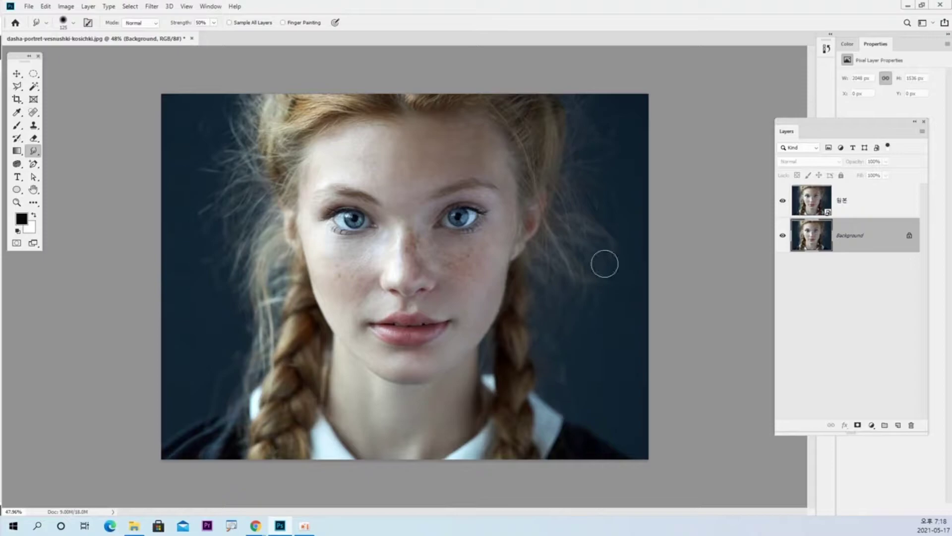
key(z)
mouse_move(532, 265)
mouse_down()
mouse_move(591, 268)
mouse_move(546, 284)
mouse_up()
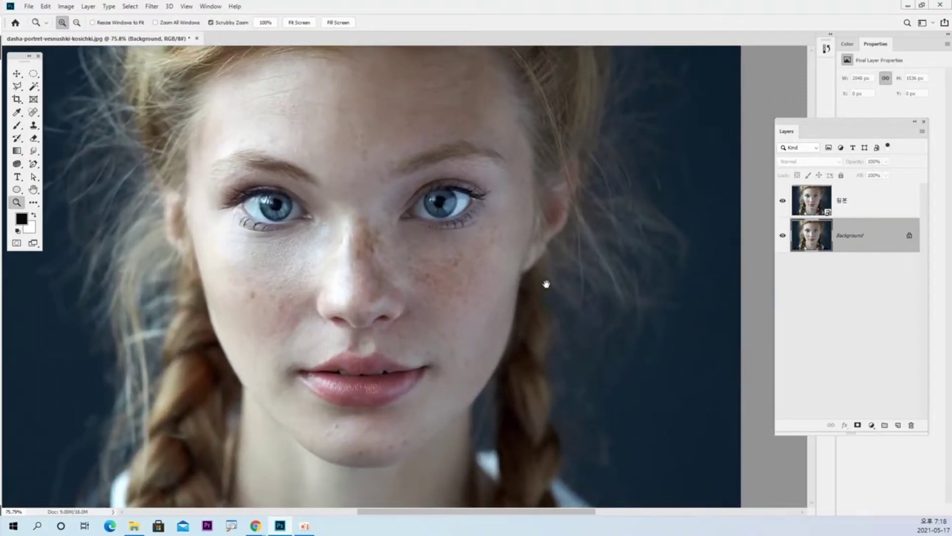
click(783, 201)
click(784, 203)
click(784, 203)
click(783, 202)
click(784, 202)
click(783, 202)
click(784, 203)
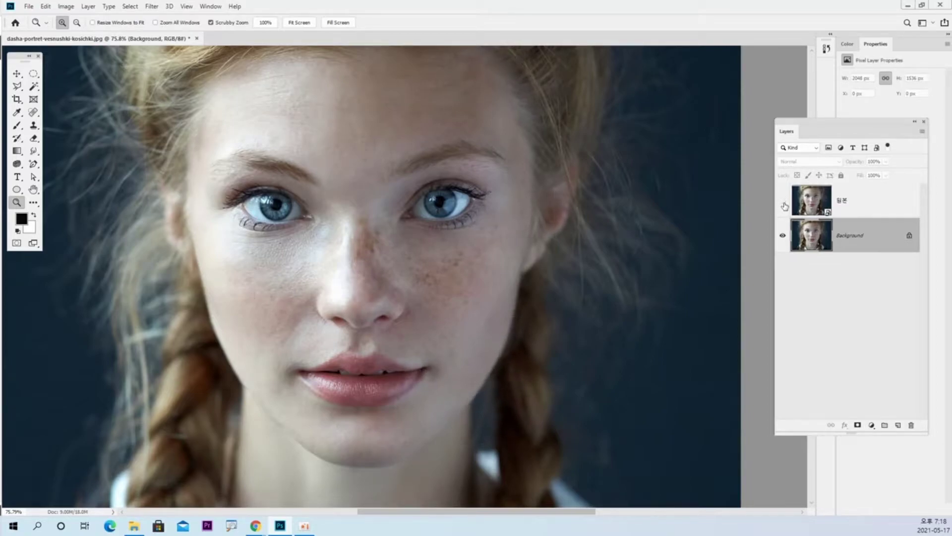
click(784, 202)
click(784, 202)
click(783, 203)
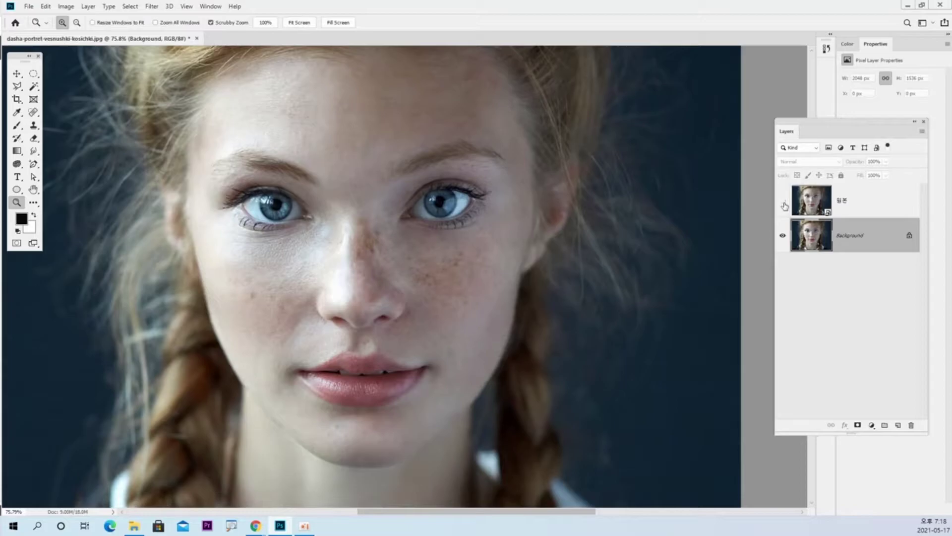
click(783, 202)
click(783, 203)
click(784, 202)
click(784, 202)
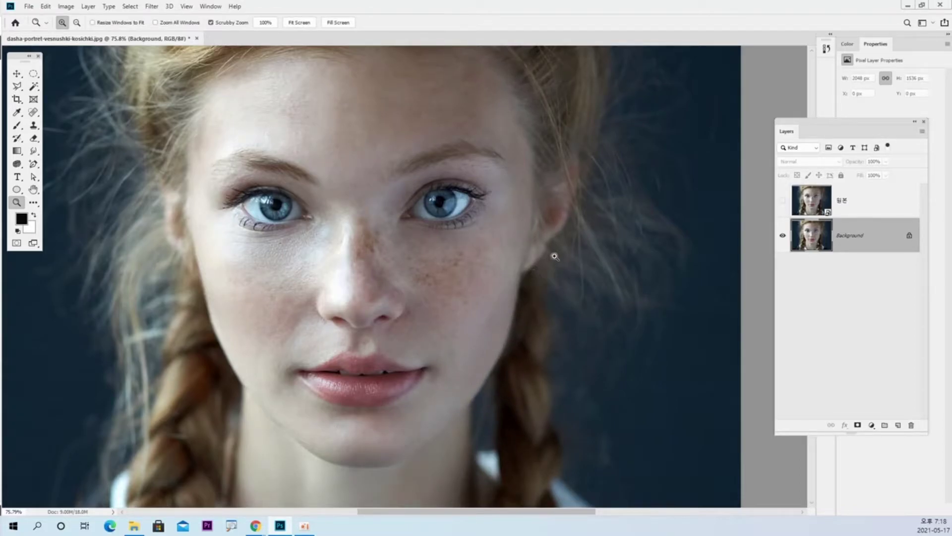
- Compare the whole retouched portrait with the original by showing and hiding the 원본 layer, ending with it hidden
mouse_move(512, 276)
mouse_down()
mouse_move(486, 280)
mouse_move(496, 286)
mouse_up()
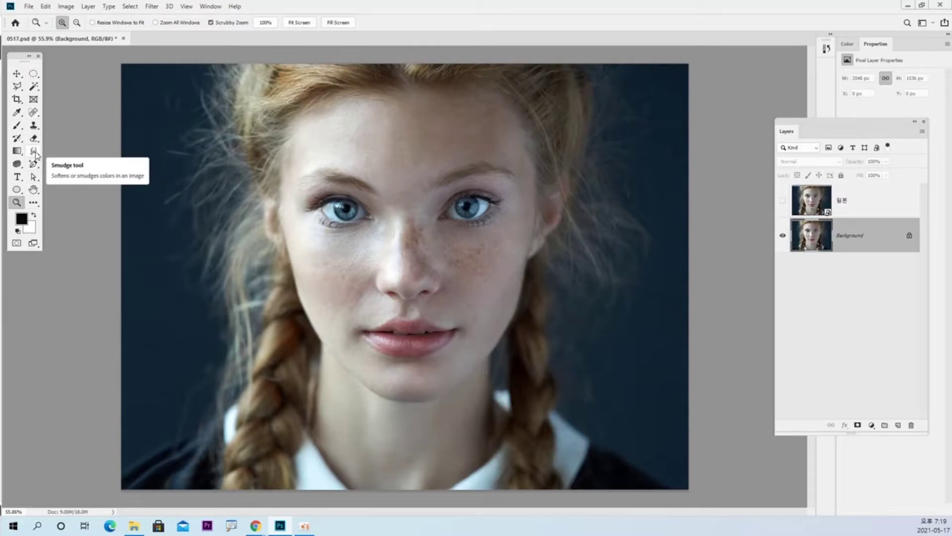
click(782, 203)
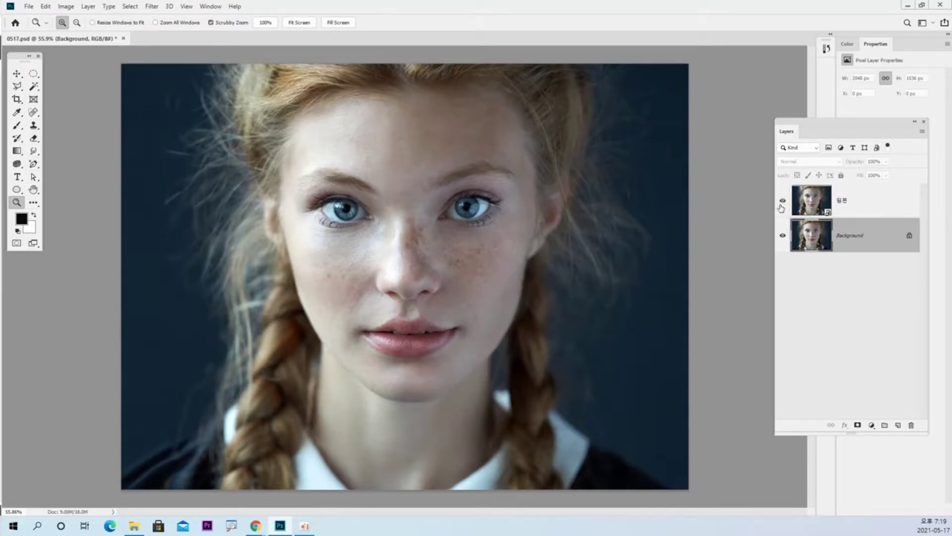
click(781, 203)
click(782, 203)
click(781, 204)
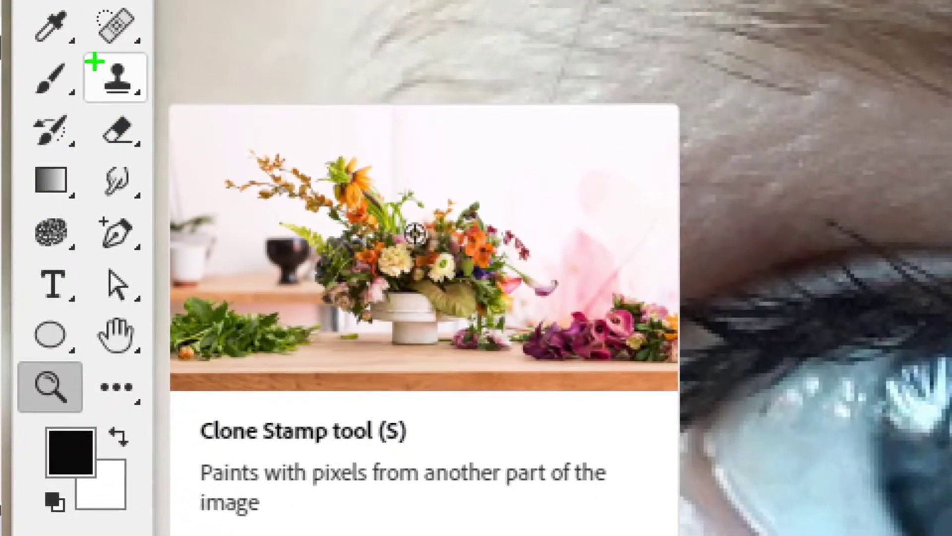
mouse_move(82, 53)
mouse_down()
mouse_move(112, 56)
mouse_move(147, 97)
mouse_up()
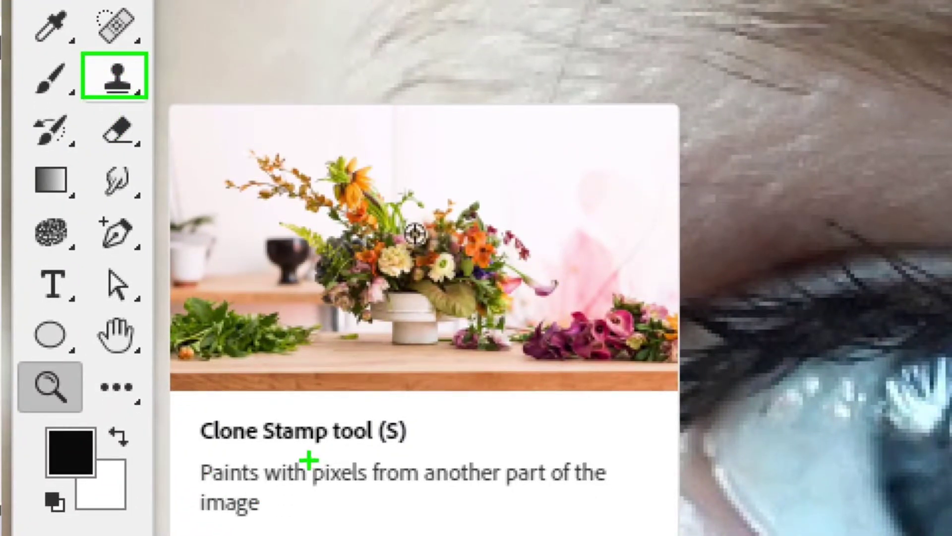
mouse_move(191, 446)
mouse_down()
mouse_move(281, 441)
mouse_move(310, 453)
mouse_move(413, 455)
mouse_move(430, 418)
mouse_move(361, 402)
mouse_move(200, 402)
mouse_move(183, 413)
mouse_move(184, 446)
mouse_up()
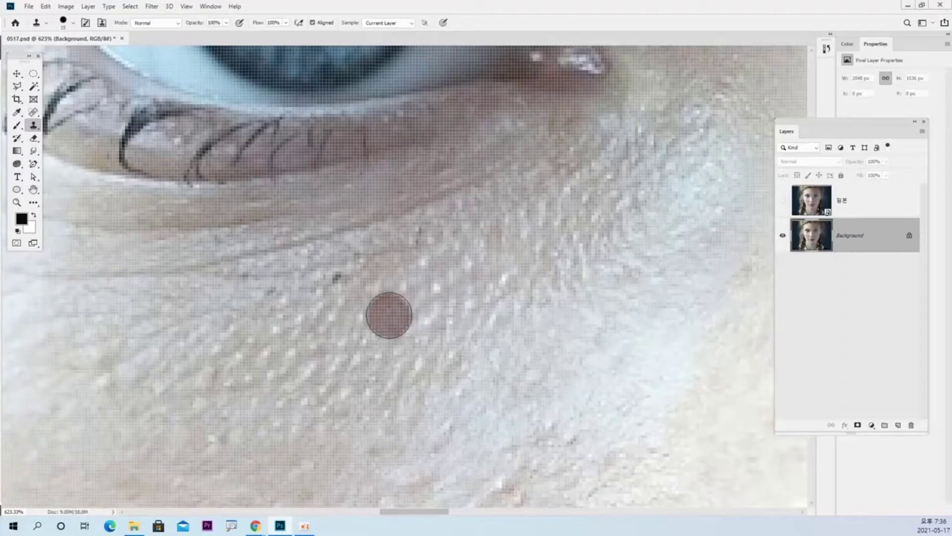
- Clone nearby skin texture over the small dark spot below the eye with the Clone Stamp
alt+click(383, 306)
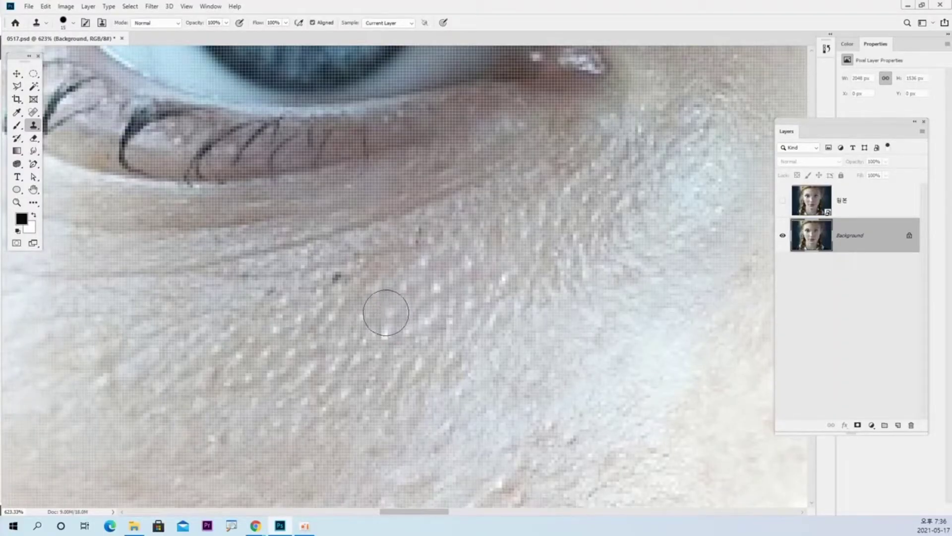
drag(374, 294, 340, 278)
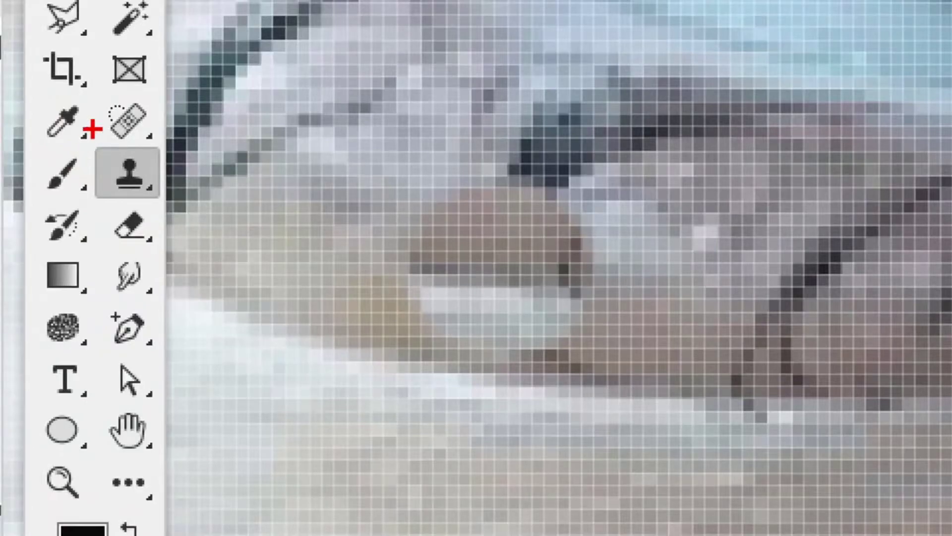
drag(97, 102, 149, 137)
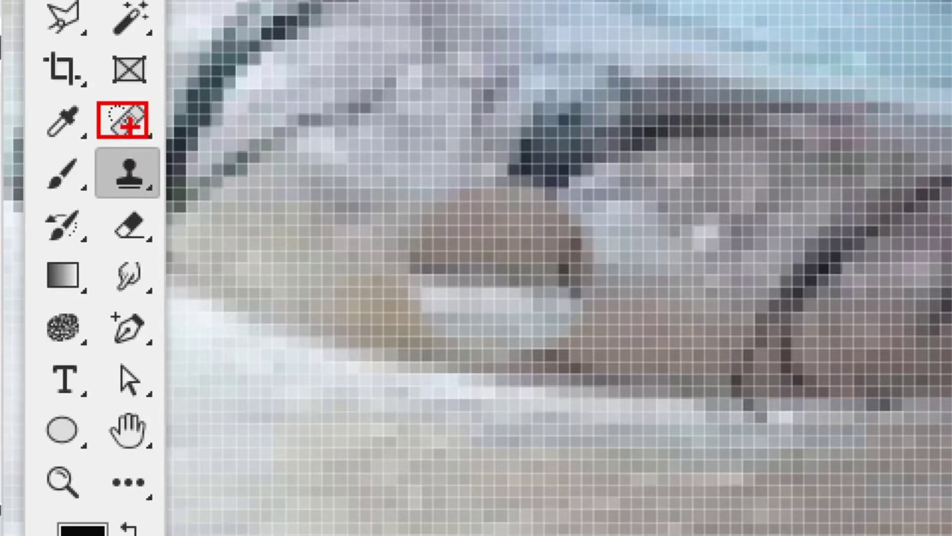
mouse_move(130, 127)
mouse_down()
mouse_move(152, 135)
mouse_move(157, 169)
mouse_move(144, 184)
mouse_up()
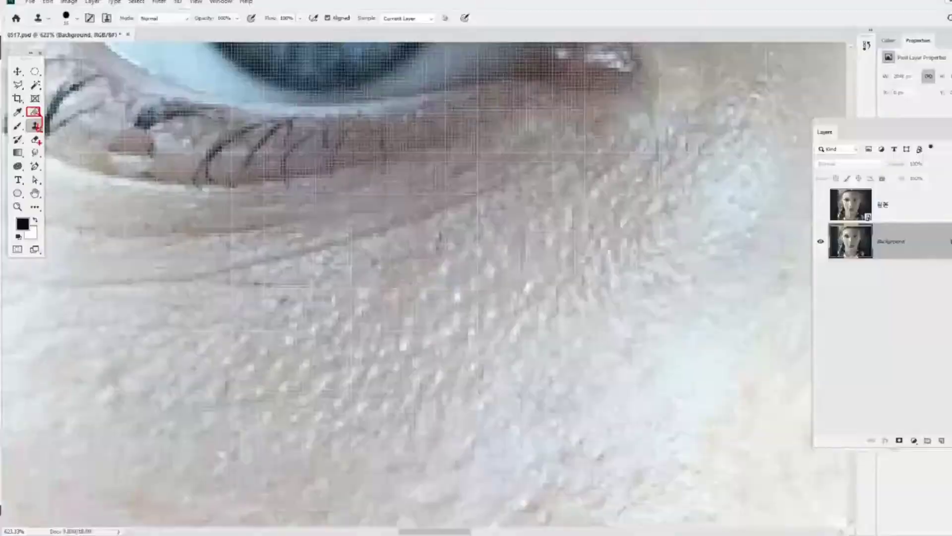
scroll(88, 167, down, 5)
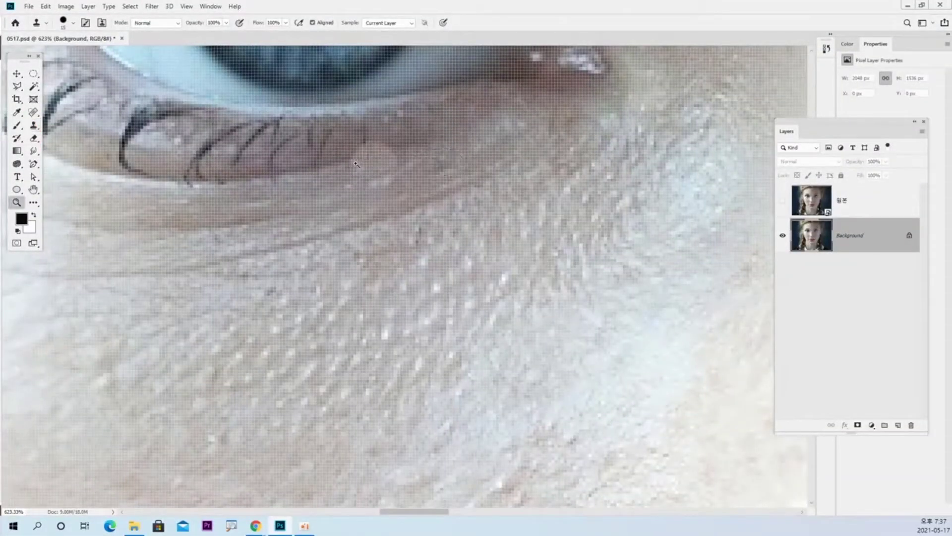
key(z)
scroll(291, 190, down, 3)
scroll(291, 190, up, 3)
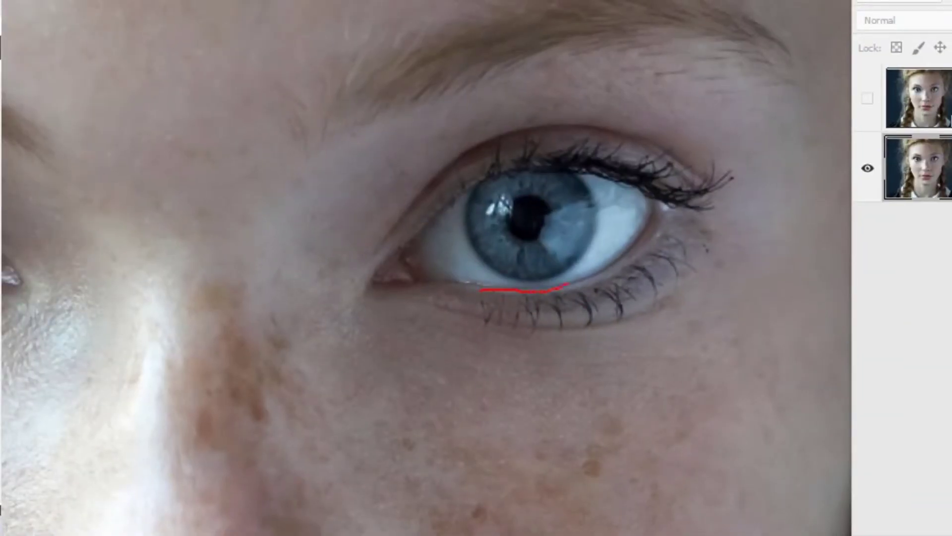
mouse_move(645, 247)
mouse_down()
mouse_move(698, 276)
mouse_move(655, 319)
mouse_move(545, 332)
mouse_up()
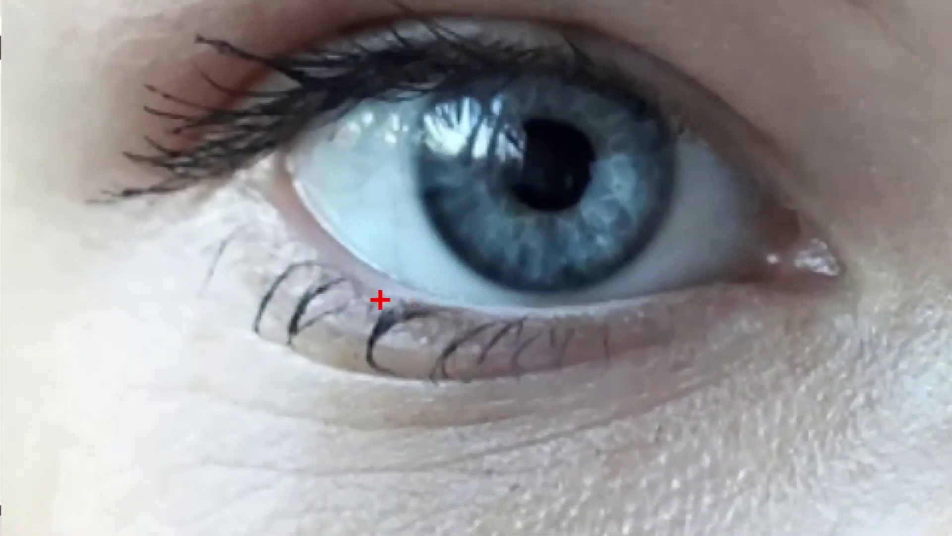
drag(379, 294, 330, 346)
mouse_move(292, 239)
mouse_down()
mouse_move(248, 262)
mouse_move(233, 287)
mouse_up()
drag(255, 207, 184, 238)
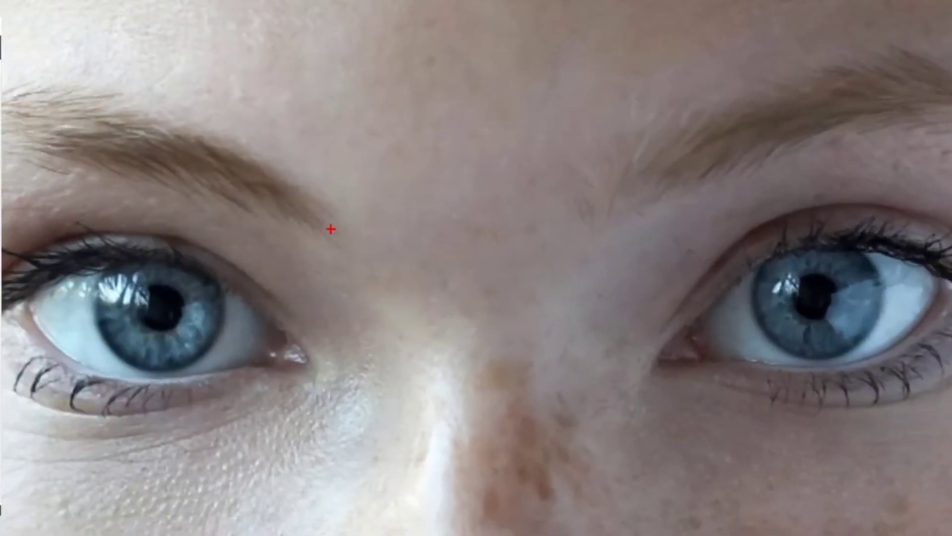
mouse_move(329, 234)
mouse_down()
mouse_move(266, 189)
mouse_move(312, 231)
mouse_up()
mouse_move(555, 232)
mouse_down()
mouse_move(591, 173)
mouse_move(612, 228)
mouse_move(571, 235)
mouse_up()
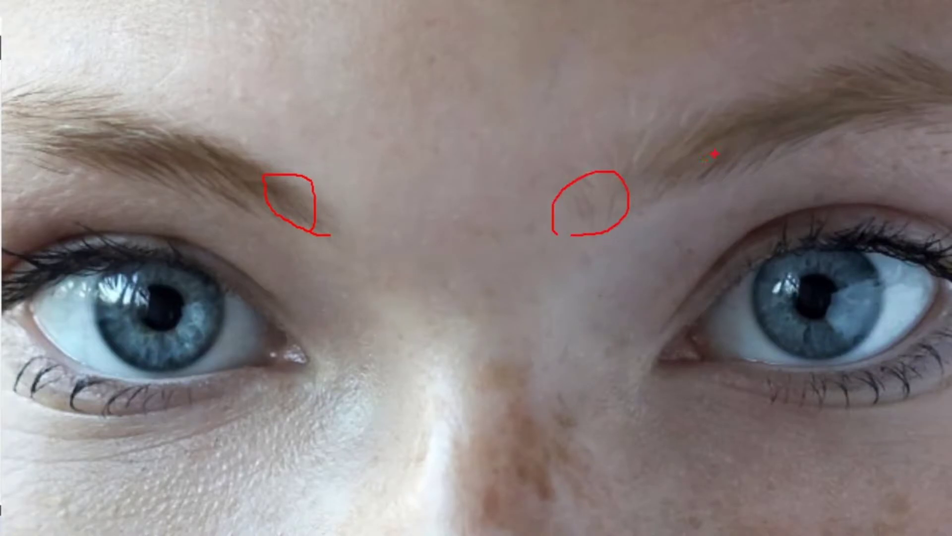
mouse_move(704, 130)
mouse_down()
mouse_move(653, 119)
mouse_move(620, 141)
mouse_move(591, 194)
mouse_move(615, 176)
mouse_up()
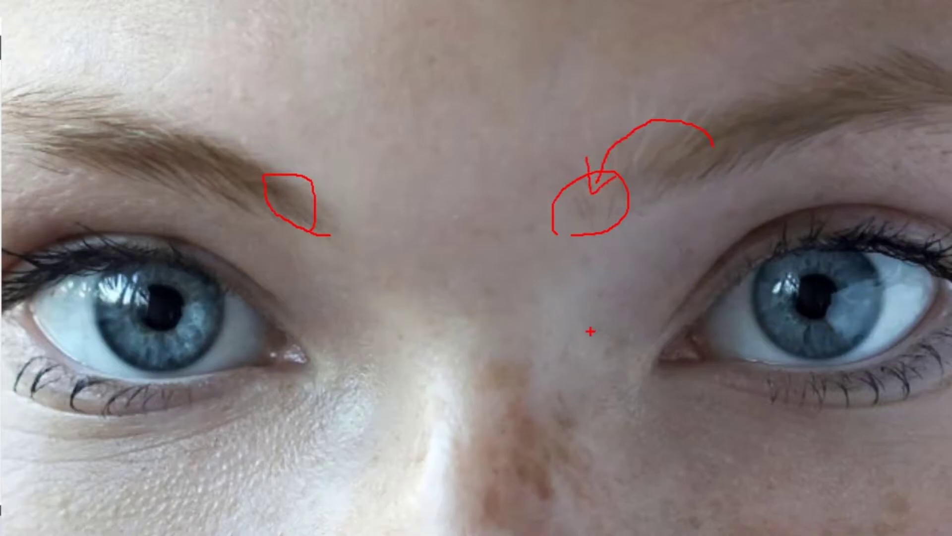
key(Escape)
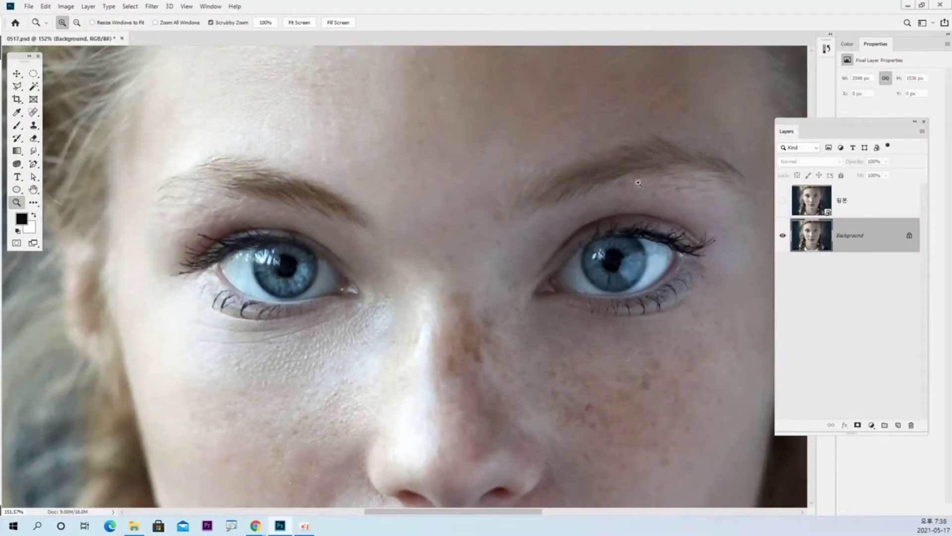
key(ctrl+0)
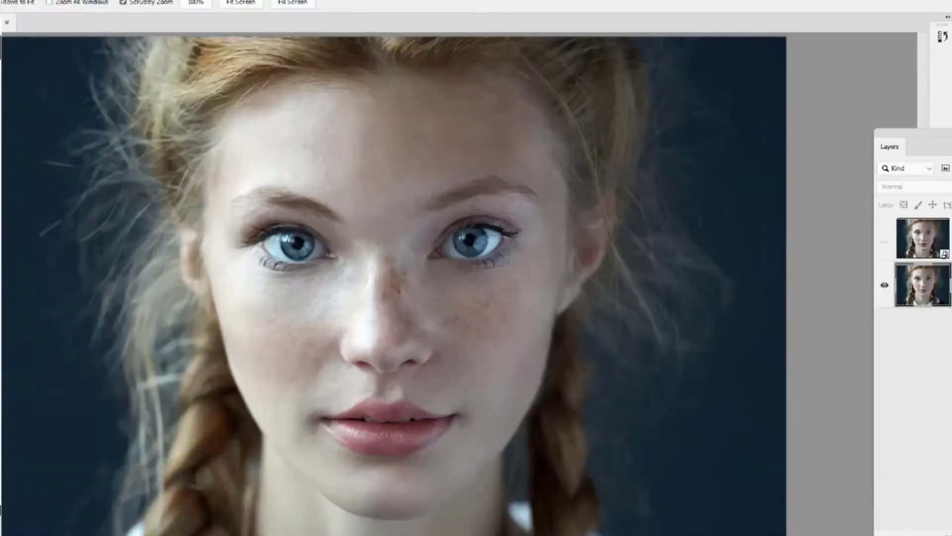
key(ctrl+1)
mouse_move(128, 145)
mouse_down()
mouse_move(195, 115)
mouse_move(324, 94)
mouse_up()
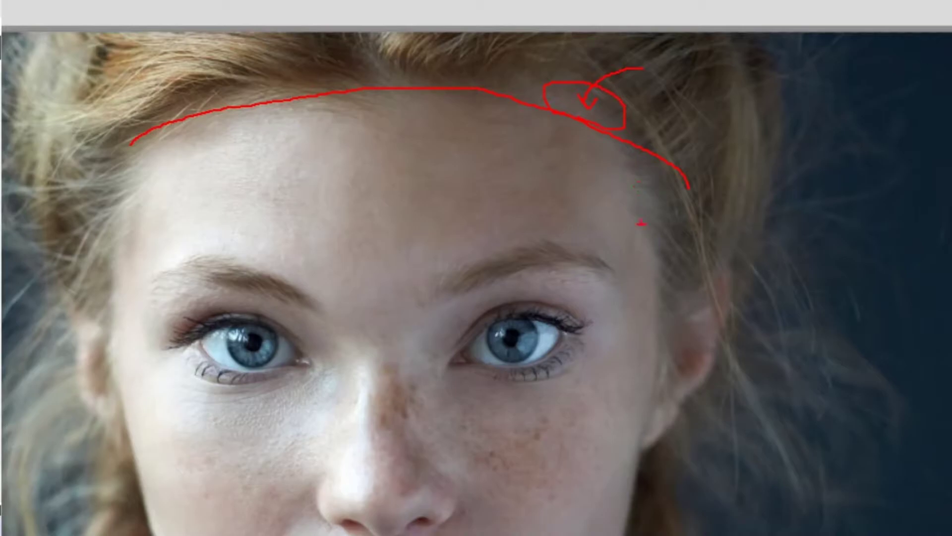
key(Escape)
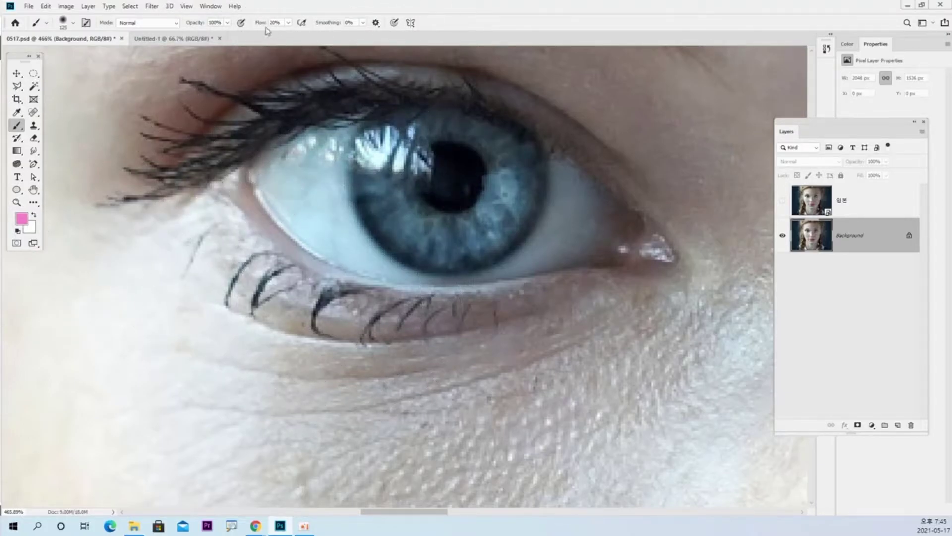
- Switch to the Clone Stamp, enlarge its brush and try cloning from a dark lash on the lower eyelid
drag(259, 22, 270, 23)
click(33, 125)
drag(296, 301, 341, 298)
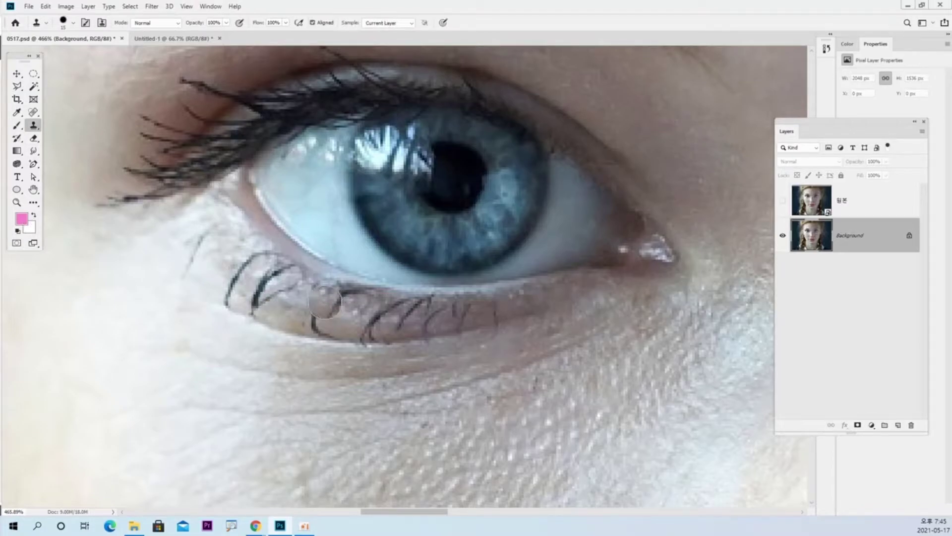
key(bracketright)
key(bracketright)
alt+click(329, 311)
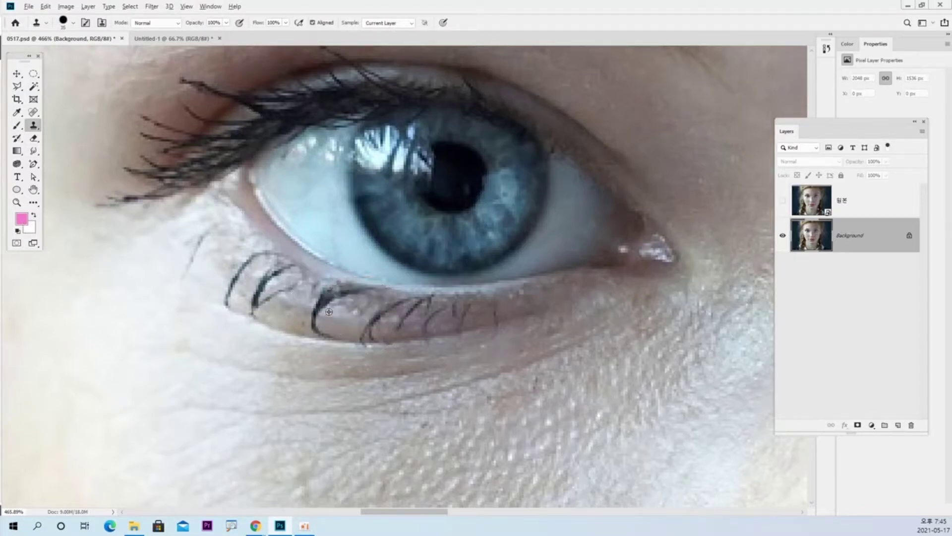
mouse_move(325, 330)
mouse_down()
mouse_move(357, 342)
mouse_move(377, 337)
mouse_up()
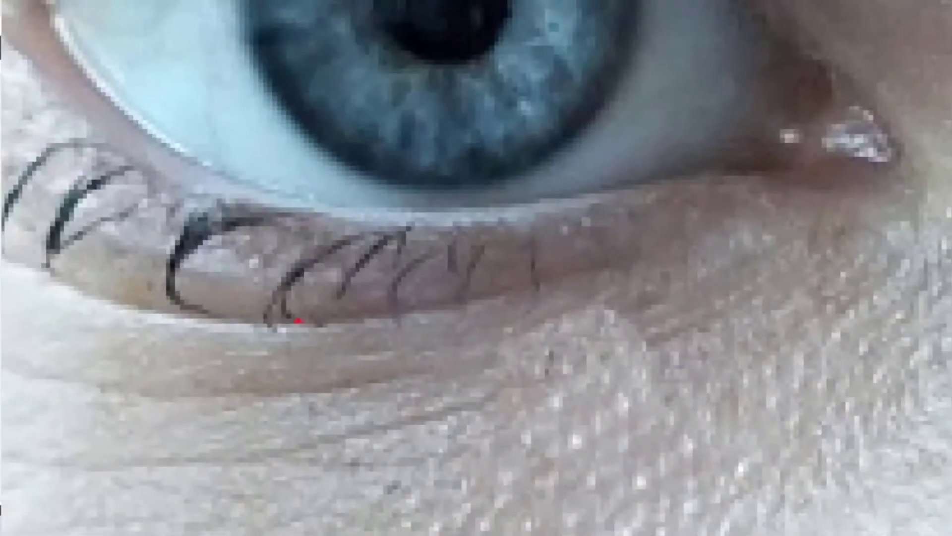
mouse_move(188, 313)
mouse_down()
mouse_move(170, 209)
mouse_move(159, 300)
mouse_up()
drag(156, 205, 81, 273)
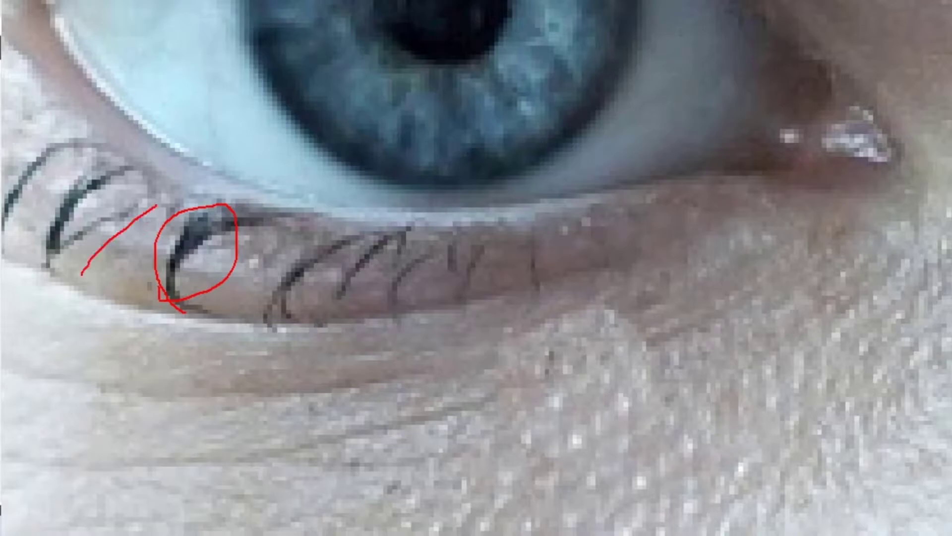
drag(83, 139, 3, 153)
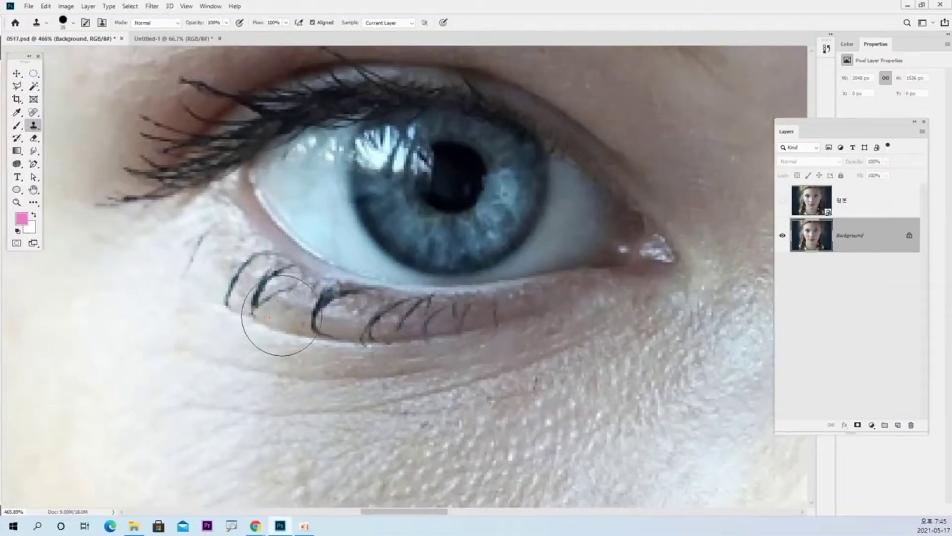
- Try extending the lower lashes toward the outer eye corner with cloned lashes, and undo the last strokes
mouse_move(319, 305)
mouse_down()
mouse_move(356, 311)
mouse_move(347, 344)
mouse_move(331, 313)
mouse_move(274, 314)
mouse_move(335, 338)
mouse_move(300, 292)
mouse_move(246, 286)
mouse_move(247, 262)
mouse_move(224, 245)
mouse_move(193, 254)
mouse_move(200, 292)
mouse_move(223, 252)
mouse_up()
key(ctrl+z)
key(ctrl+z)
key(ctrl+z)
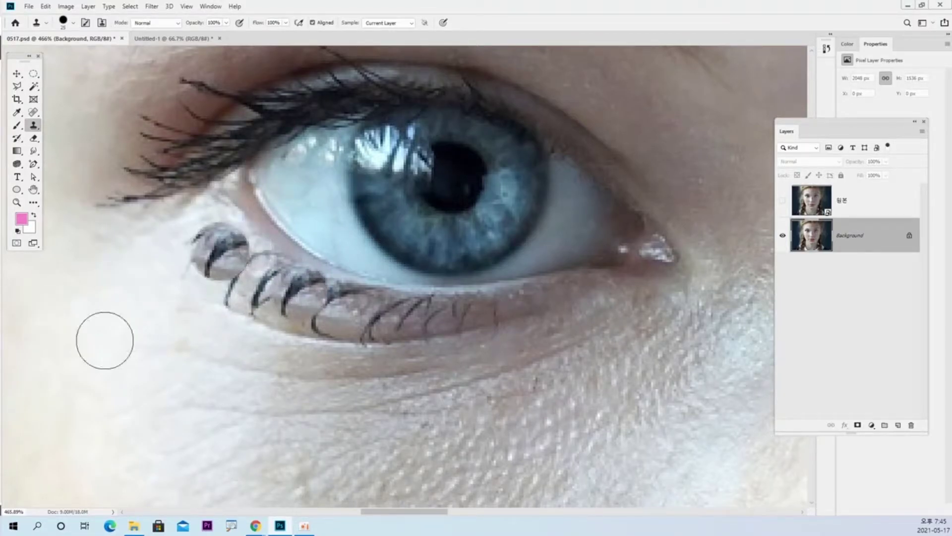
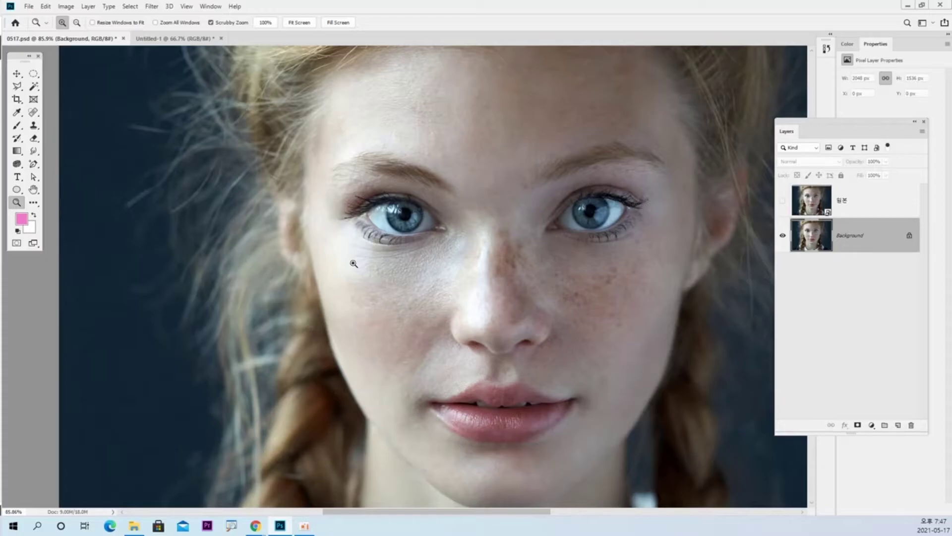
drag(399, 230, 400, 229)
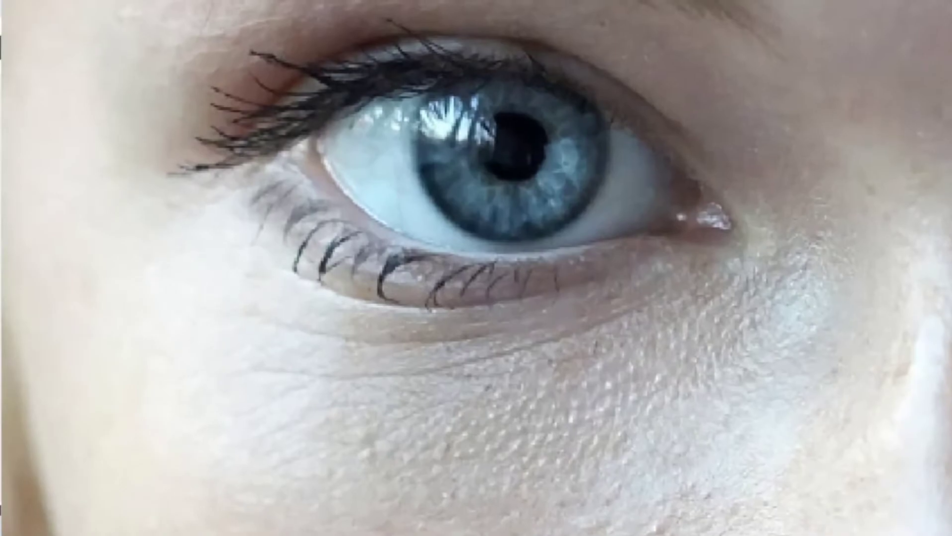
mouse_move(342, 260)
mouse_down()
mouse_move(383, 229)
mouse_move(395, 260)
mouse_move(351, 296)
mouse_move(325, 263)
mouse_up()
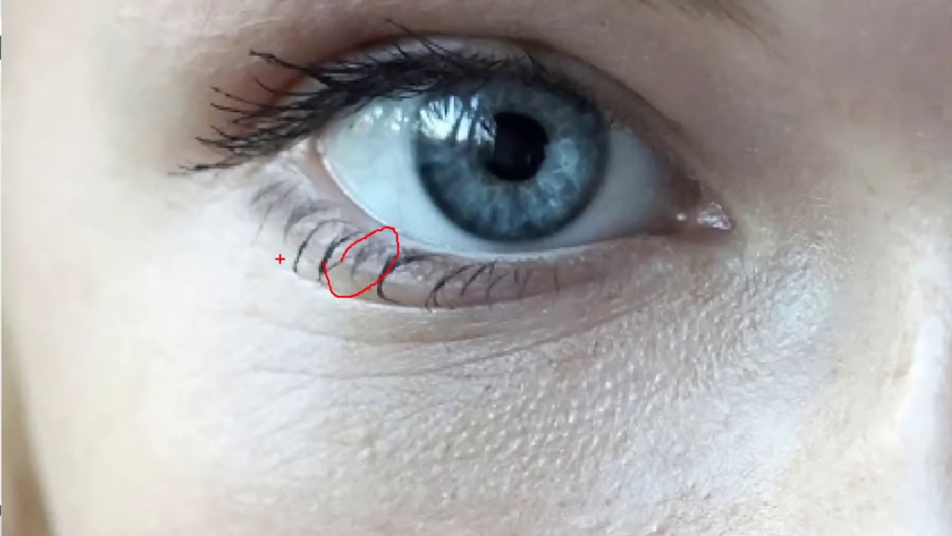
mouse_move(277, 214)
mouse_down()
mouse_move(271, 241)
mouse_move(314, 192)
mouse_up()
key(ctrl+z)
mouse_move(272, 256)
mouse_down()
mouse_move(254, 225)
mouse_move(252, 191)
mouse_move(303, 160)
mouse_move(341, 183)
mouse_move(301, 245)
mouse_move(262, 252)
mouse_up()
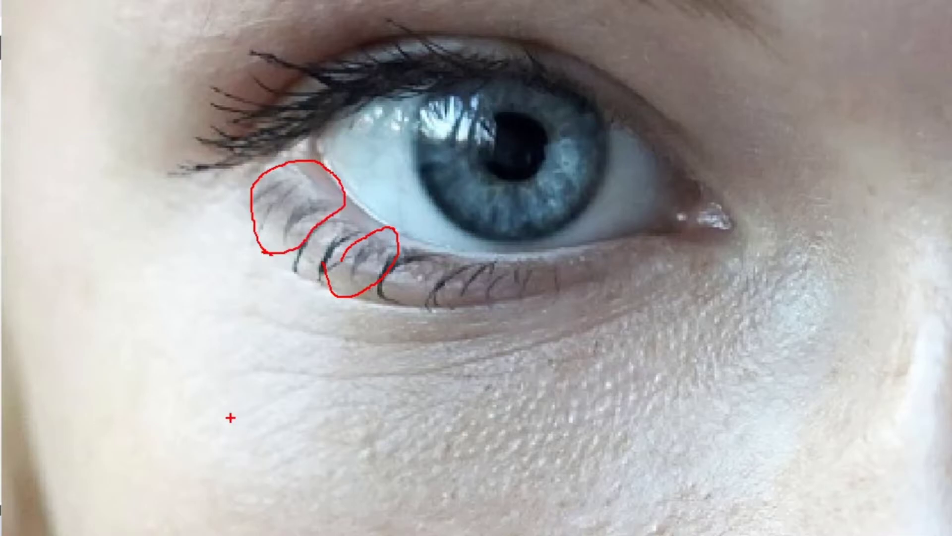
key(Escape)
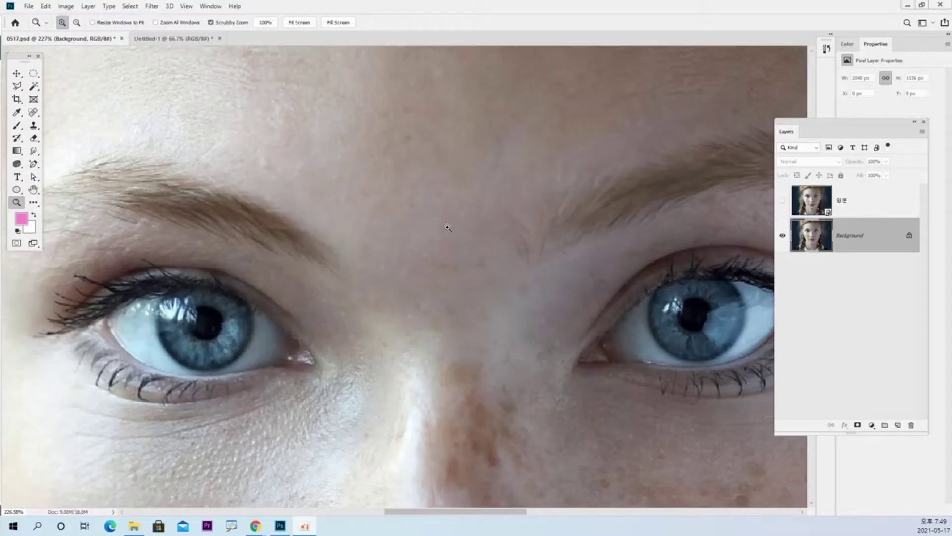
key(ctrl+1)
click(451, 228)
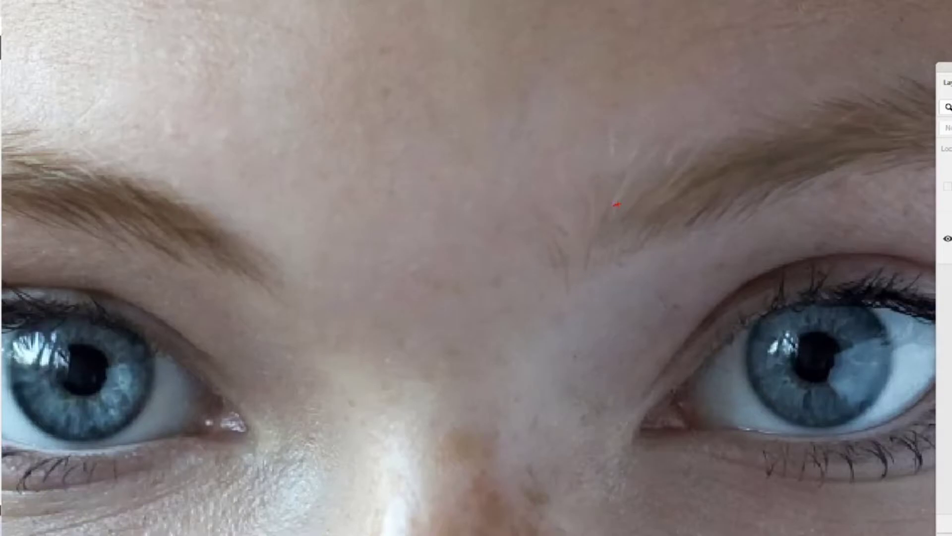
mouse_move(617, 204)
mouse_down()
mouse_move(537, 259)
mouse_move(540, 277)
mouse_move(677, 224)
mouse_up()
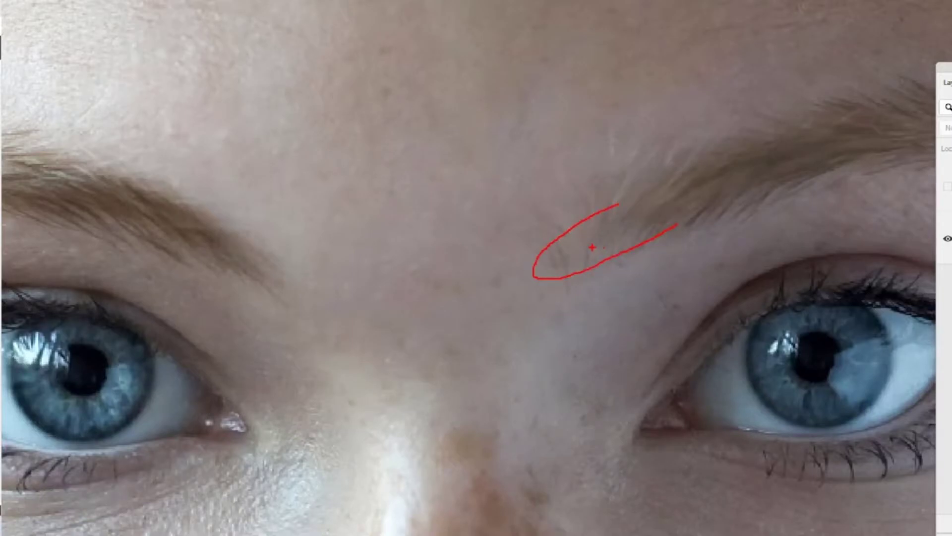
mouse_move(527, 264)
mouse_down()
mouse_move(512, 298)
mouse_move(558, 295)
mouse_up()
key(ctrl+z)
mouse_move(766, 160)
mouse_down()
mouse_move(696, 140)
mouse_move(642, 158)
mouse_move(616, 218)
mouse_up()
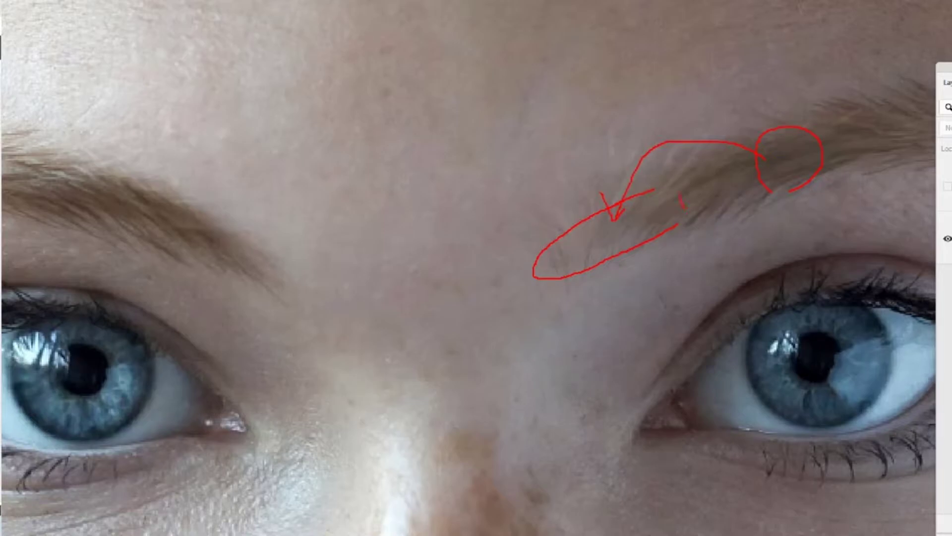
mouse_move(708, 191)
mouse_down()
mouse_move(607, 182)
mouse_move(577, 237)
mouse_move(569, 232)
mouse_move(589, 231)
mouse_up()
key(Escape)
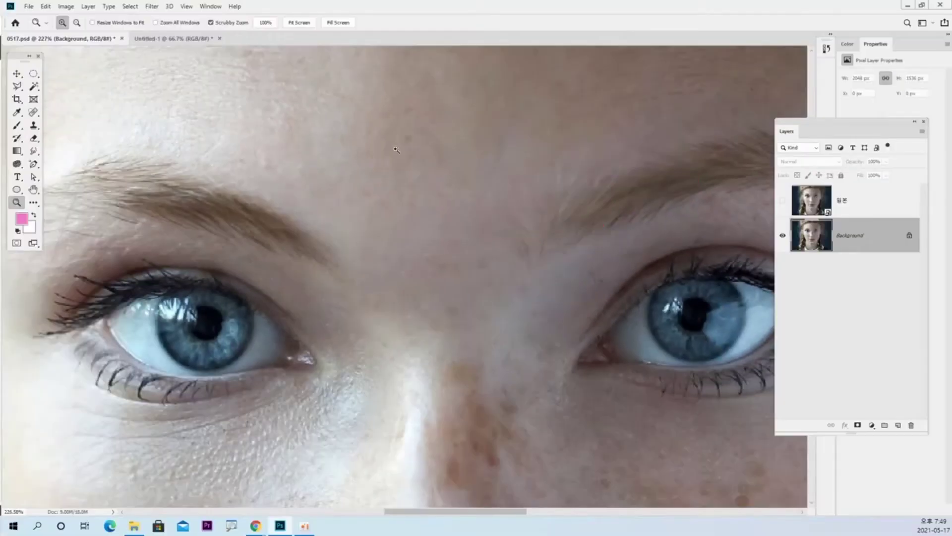
- Fill in the sparse inner end of the shaded-side eyebrow with the Clone Stamp, using an enlarged soft brush and denser brow hair as source
click(33, 125)
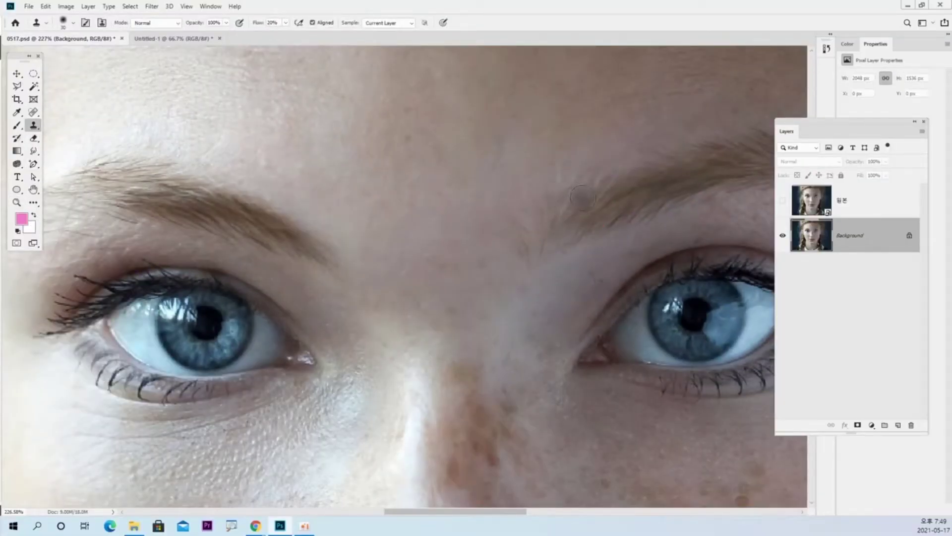
key(bracketright)
alt+click(614, 204)
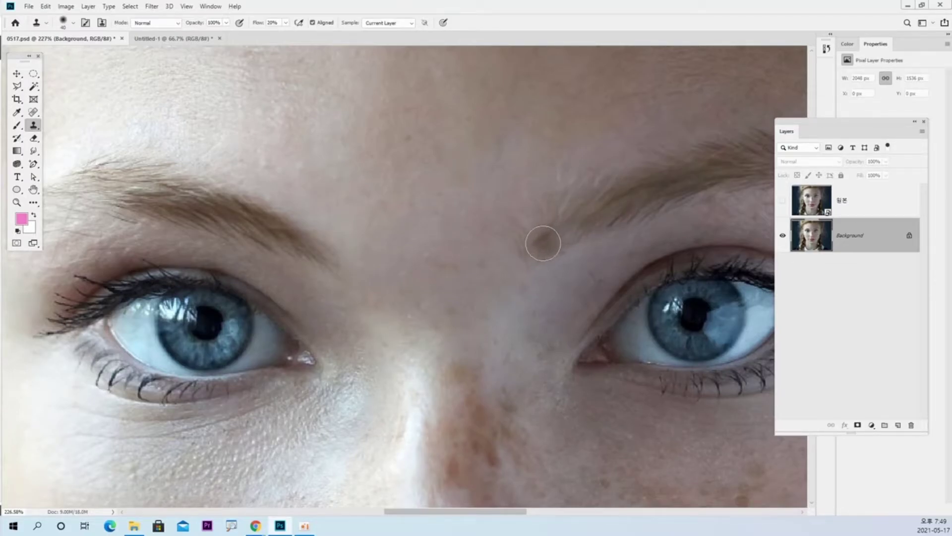
drag(540, 241, 552, 227)
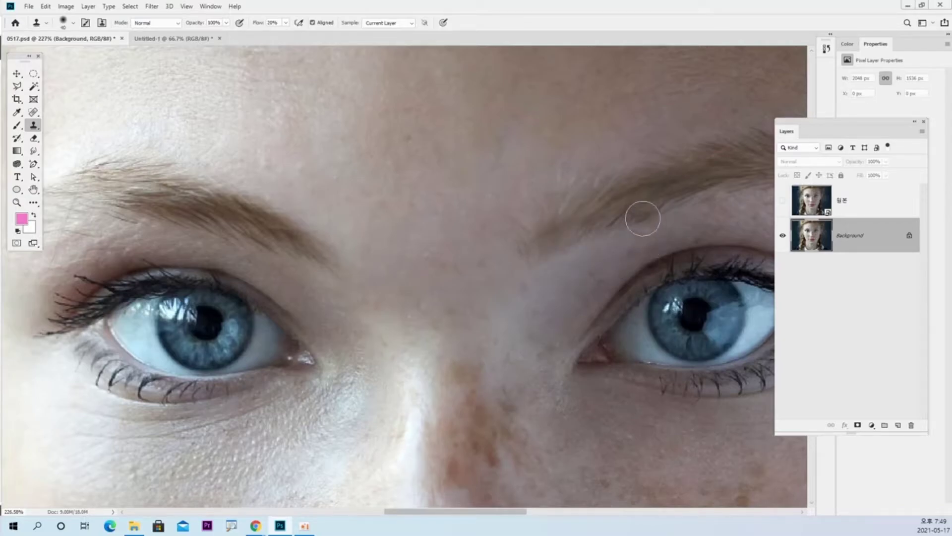
alt+click(608, 208)
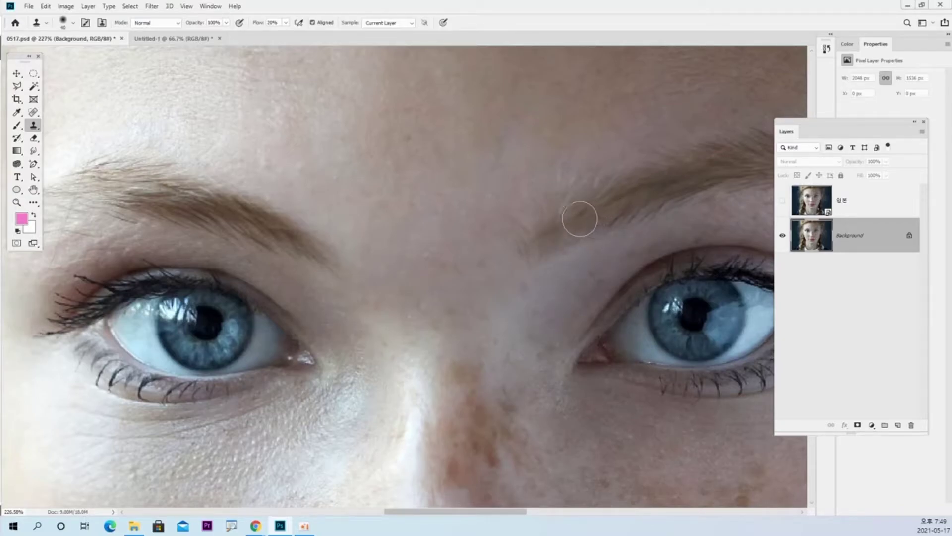
drag(578, 214, 579, 227)
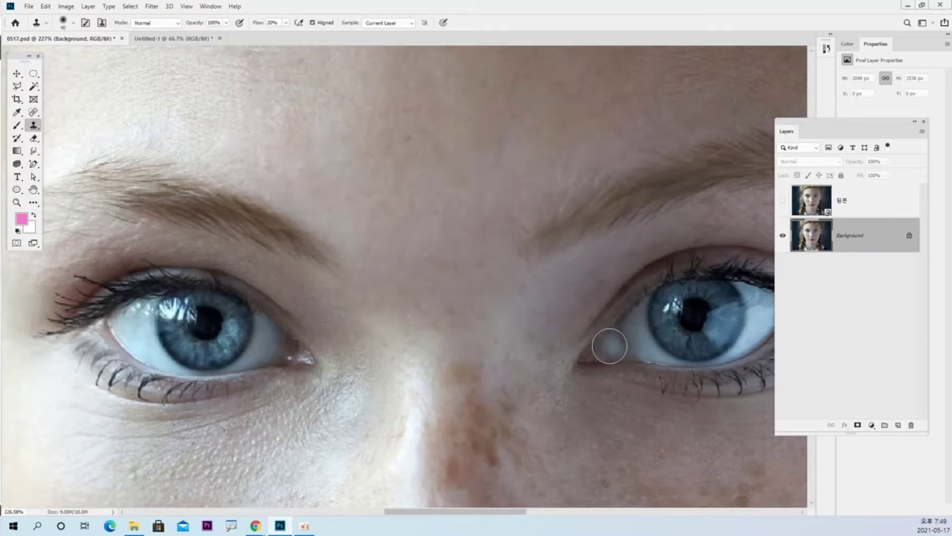
- Toggle the 원본 layer to compare the cloned eyebrow and lashes with the original, leaving the layer shown
click(783, 201)
click(784, 202)
click(784, 201)
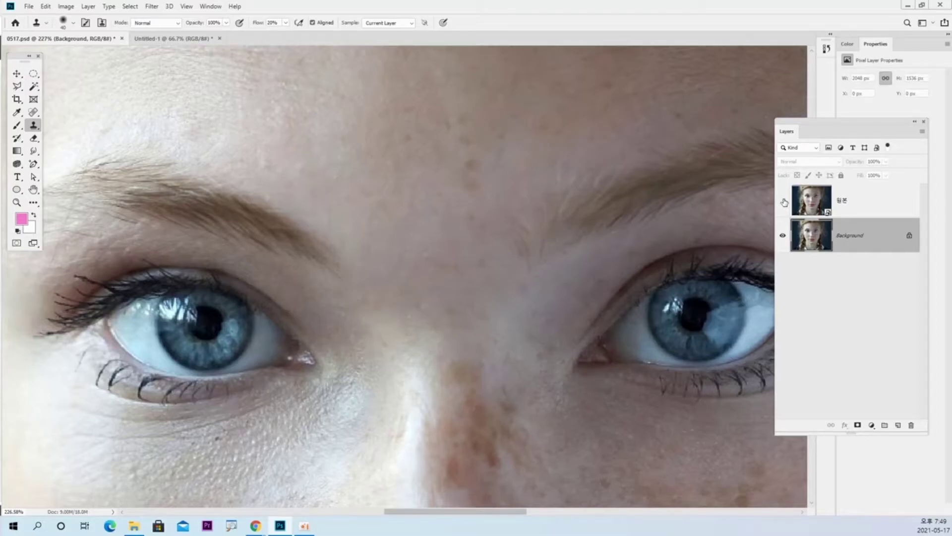
- Repeatedly switch the 원본 layer's visibility to compare the filled inner eyebrow at close range, leaving that layer hidden
click(784, 202)
click(784, 202)
click(783, 202)
click(784, 202)
click(784, 202)
click(784, 202)
click(784, 201)
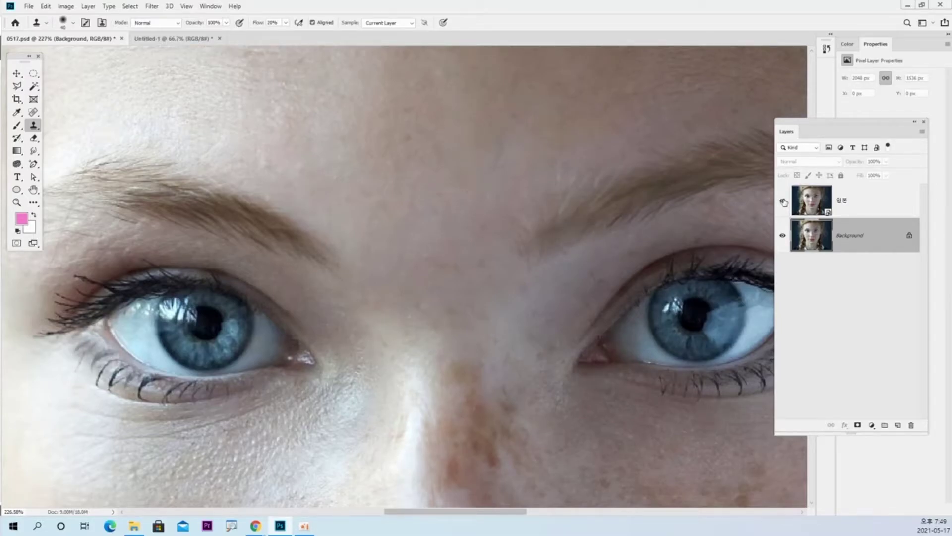
click(784, 202)
click(783, 202)
click(784, 202)
click(783, 201)
click(783, 201)
click(784, 202)
click(784, 202)
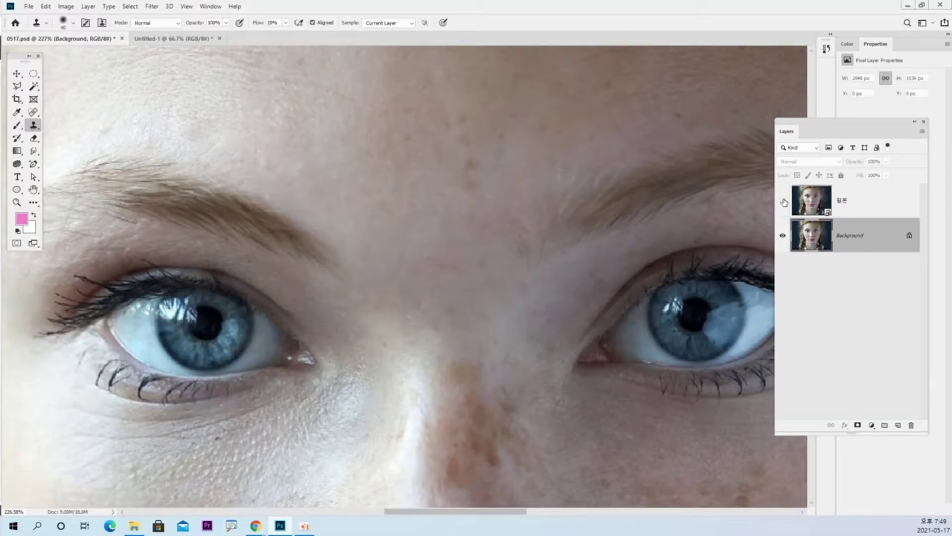
click(784, 201)
click(783, 202)
click(784, 202)
click(784, 202)
click(783, 201)
- Compare the whole retouched portrait with the original by toggling the 원본 layer, leaving it hidden
key(z)
drag(620, 268, 582, 269)
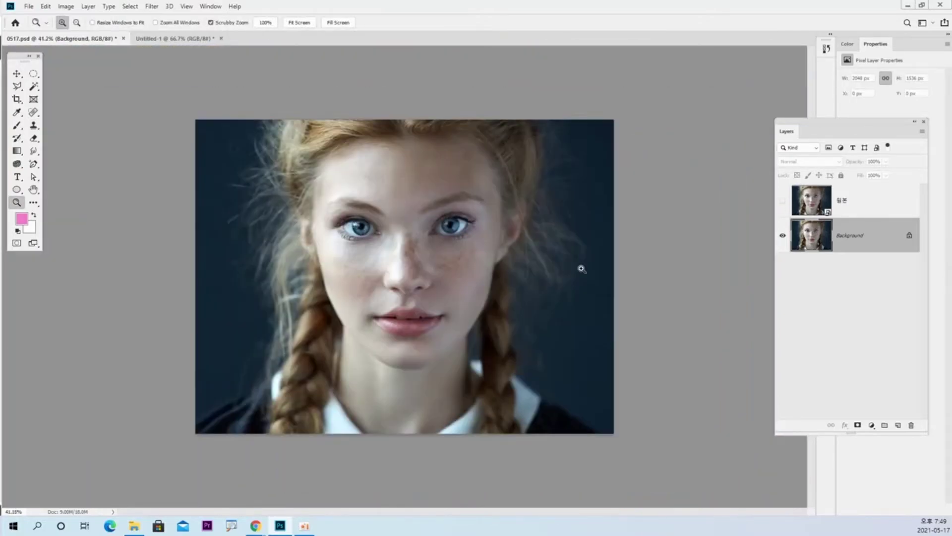
click(784, 204)
click(784, 203)
click(784, 203)
click(783, 203)
click(783, 202)
click(784, 203)
click(784, 203)
click(785, 205)
click(784, 204)
click(784, 205)
click(784, 204)
- Clone hair from the shaded-side temple onto the bare skin along the receding hairline with the Clone Stamp
drag(429, 215, 471, 206)
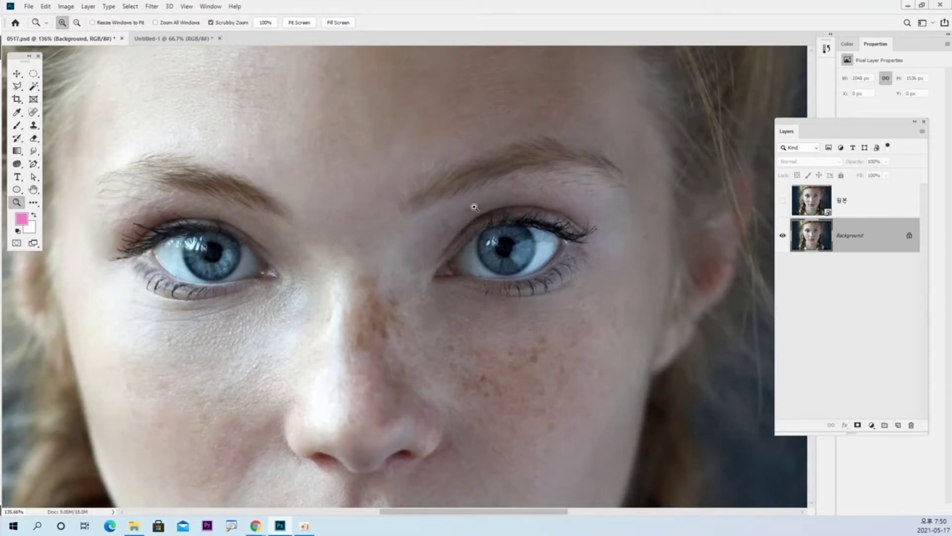
drag(474, 207, 540, 293)
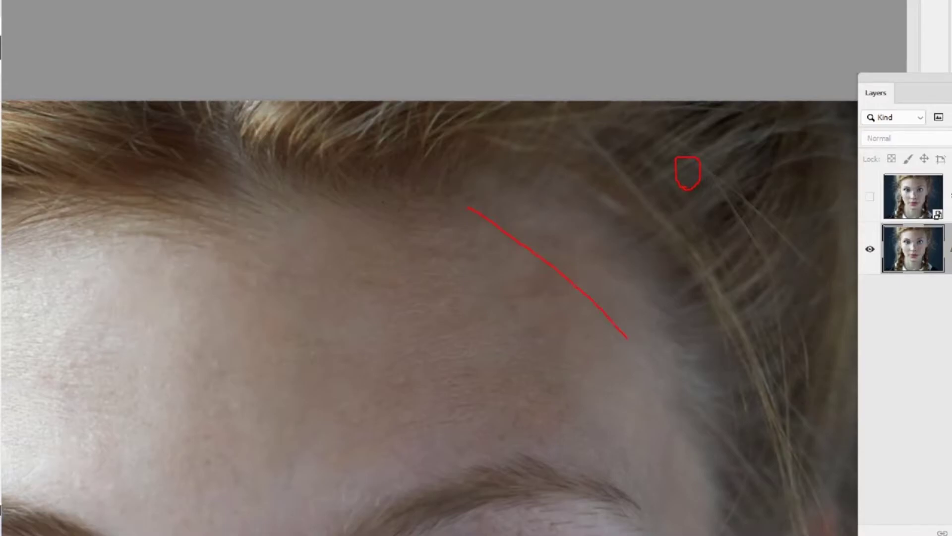
drag(627, 338, 654, 382)
drag(718, 222, 735, 224)
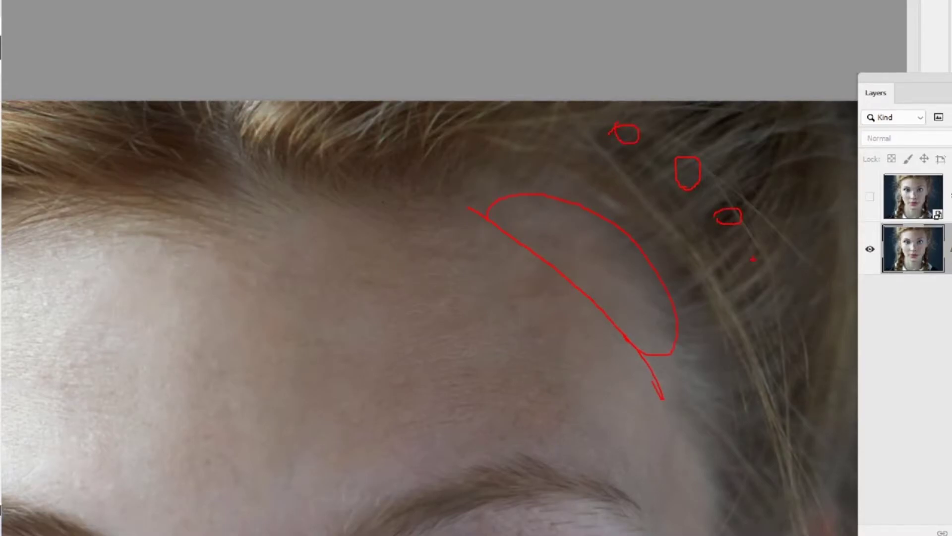
key(Escape)
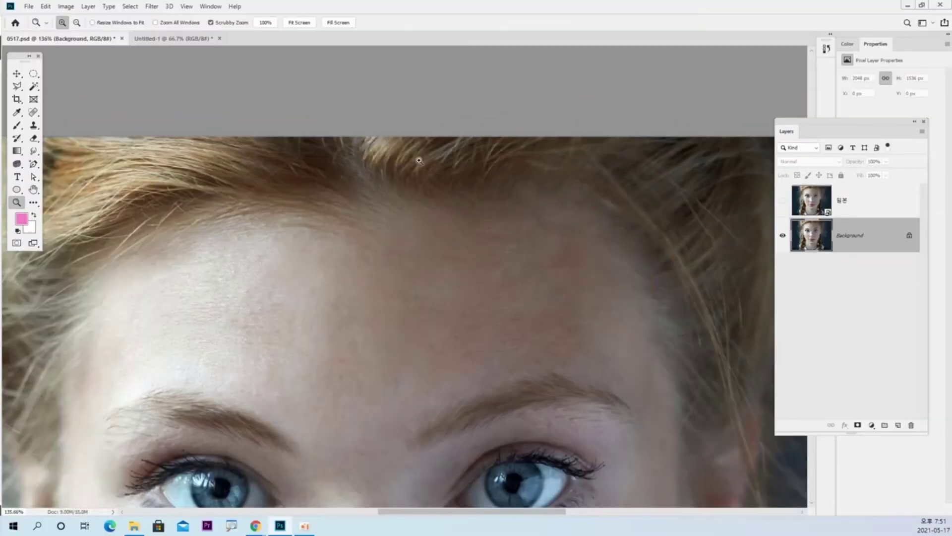
click(33, 125)
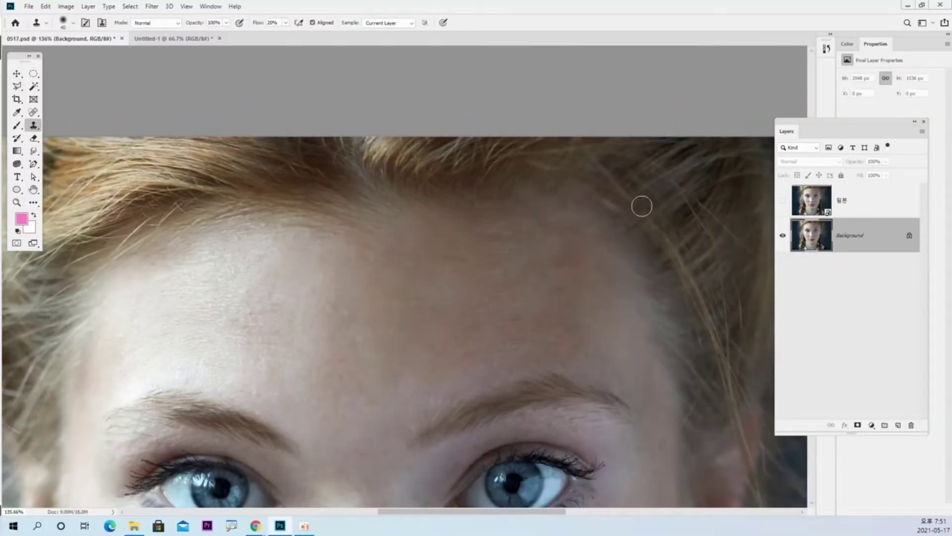
alt+click(648, 174)
drag(553, 206, 591, 225)
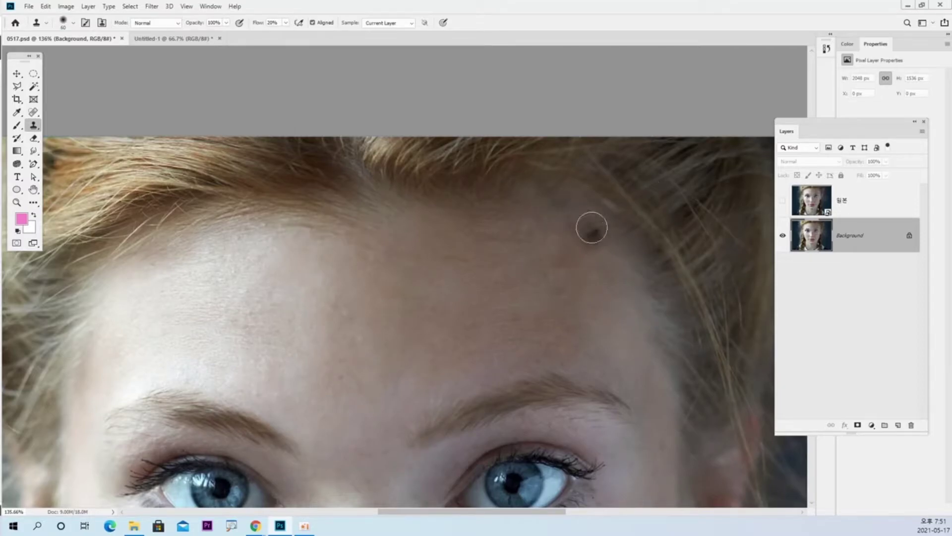
- Enlarge the Clone Stamp brush to 90 px, continue filling the shaded-side hairline with hair, and undo the last stroke
key(bracketright)
key(bracketright)
key(bracketright)
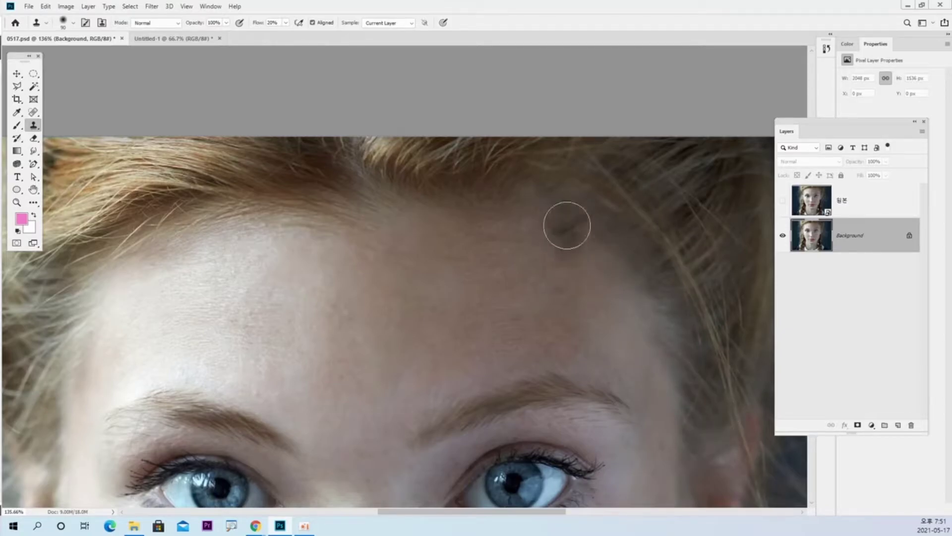
click(539, 209)
key(ctrl+z)
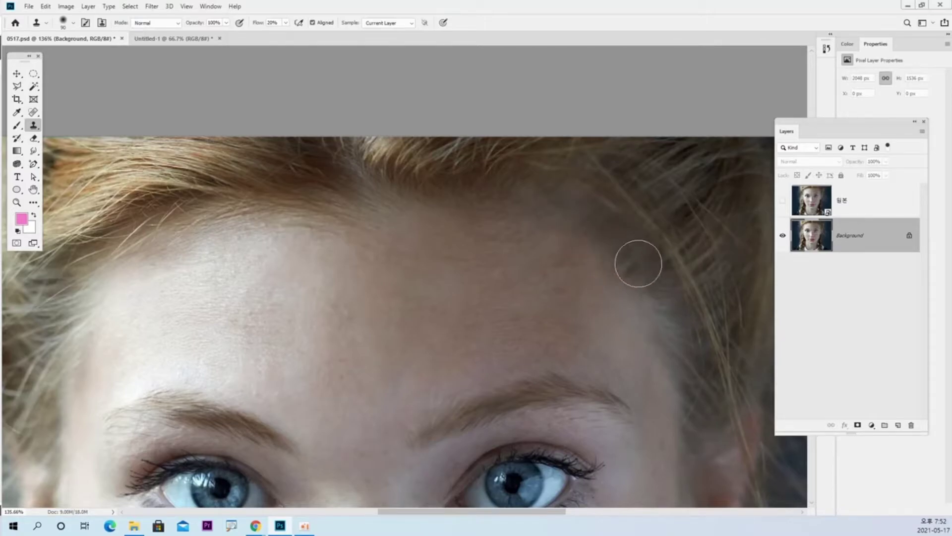
- Toggle the 원본 layer to compare the filled hairline and forehead with the original at close range
click(782, 200)
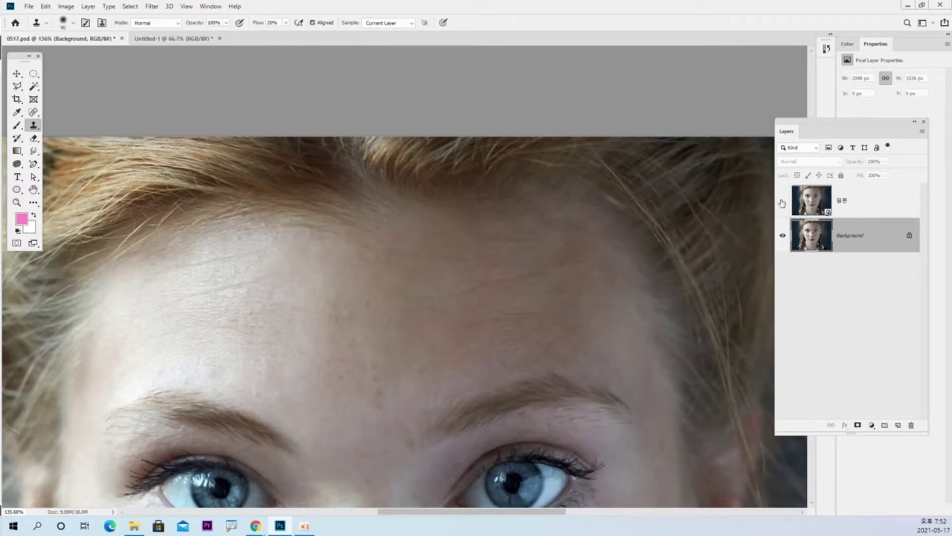
click(782, 201)
click(782, 202)
click(782, 202)
click(782, 202)
click(783, 202)
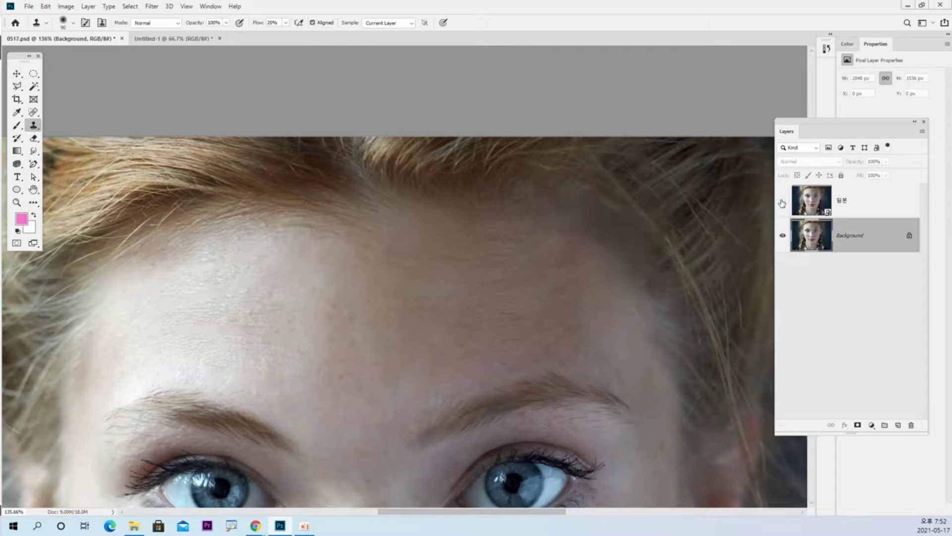
click(783, 202)
click(782, 202)
click(782, 201)
click(782, 202)
click(782, 202)
click(782, 202)
- Check the new hairline on the full portrait against the 원본 layer, leaving that layer hidden
key(z)
key(ctrl+minus)
click(783, 202)
click(783, 202)
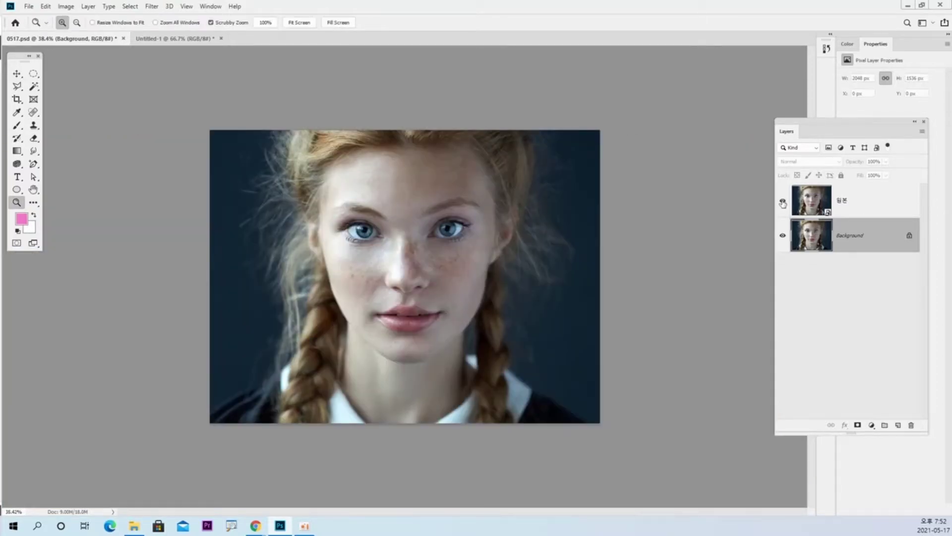
click(782, 202)
click(782, 202)
click(782, 202)
click(782, 202)
click(783, 202)
click(782, 202)
click(782, 202)
click(782, 202)
click(783, 201)
click(782, 202)
click(782, 202)
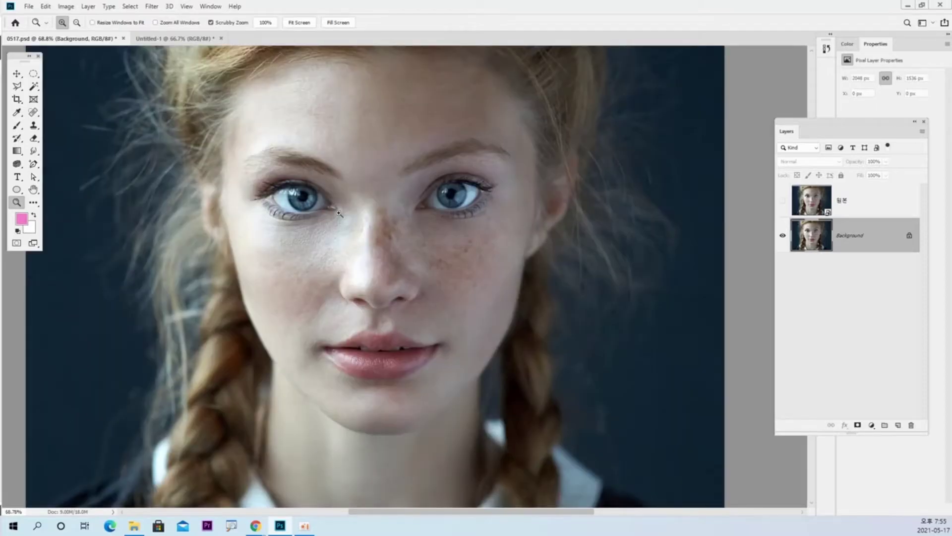
- Select the iris of the brightly lit eye with a circular Elliptical Marquee selection
drag(303, 186, 288, 199)
click(309, 213)
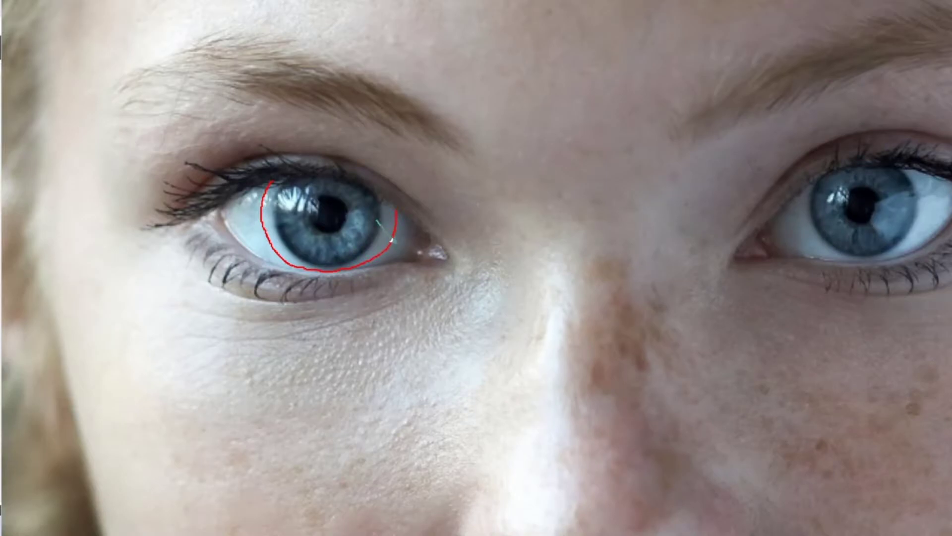
drag(392, 240, 393, 242)
drag(260, 213, 281, 203)
drag(269, 256, 297, 235)
drag(314, 271, 317, 257)
drag(384, 257, 372, 239)
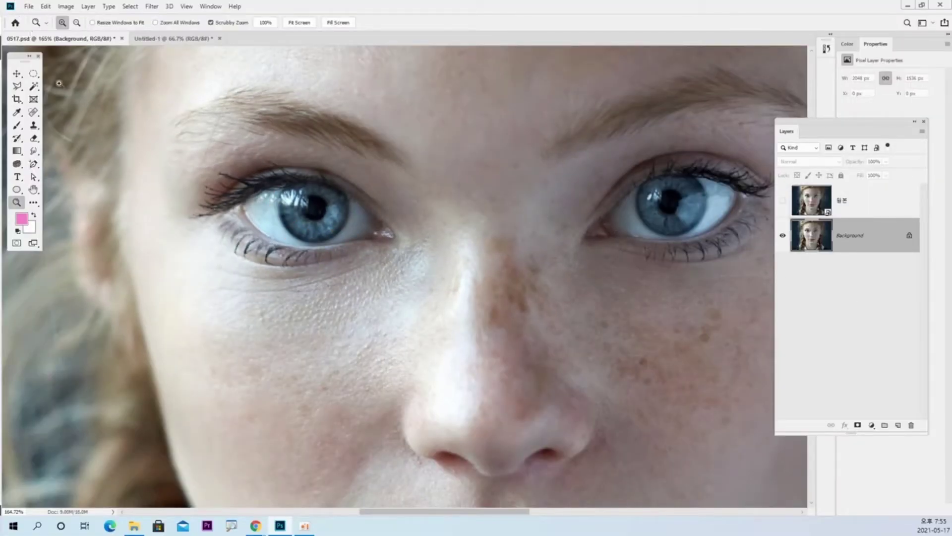
click(33, 76)
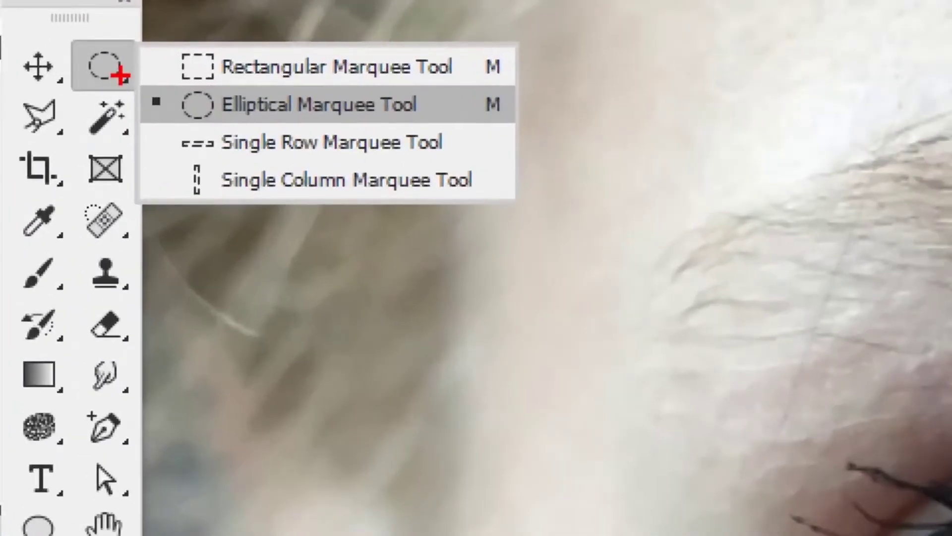
mouse_move(141, 85)
mouse_down()
mouse_move(281, 127)
mouse_move(453, 130)
mouse_up()
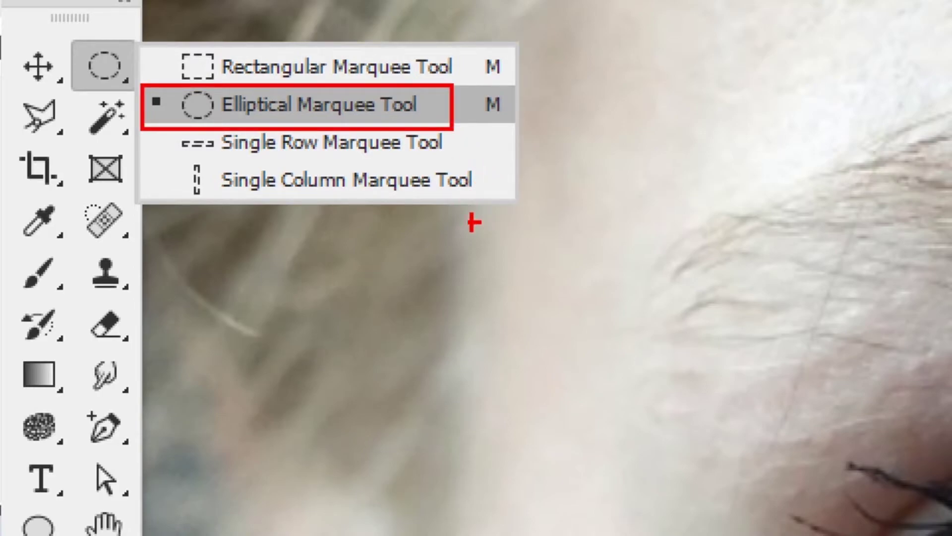
click(195, 110)
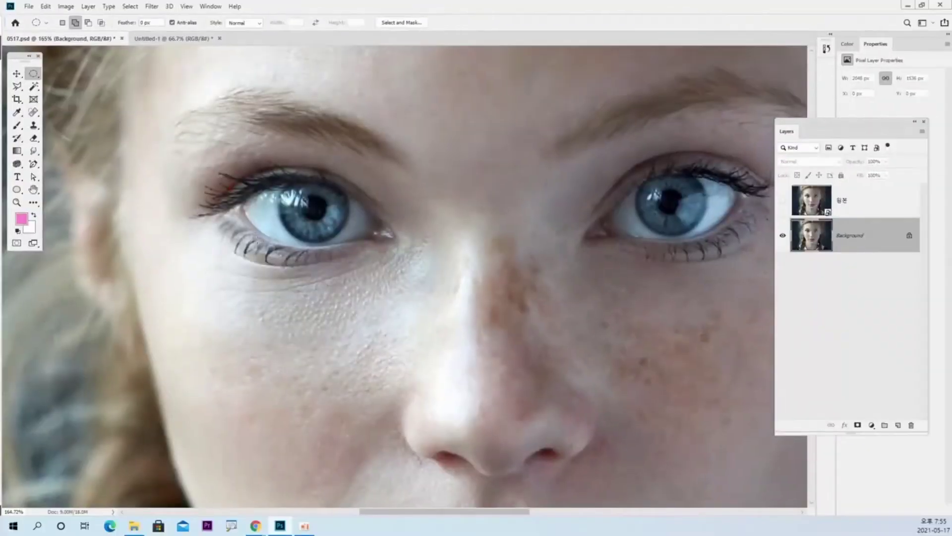
drag(269, 174, 304, 229)
- Try moving the unfeathered iris selection toward the inner eye corner, and undo the move
click(16, 73)
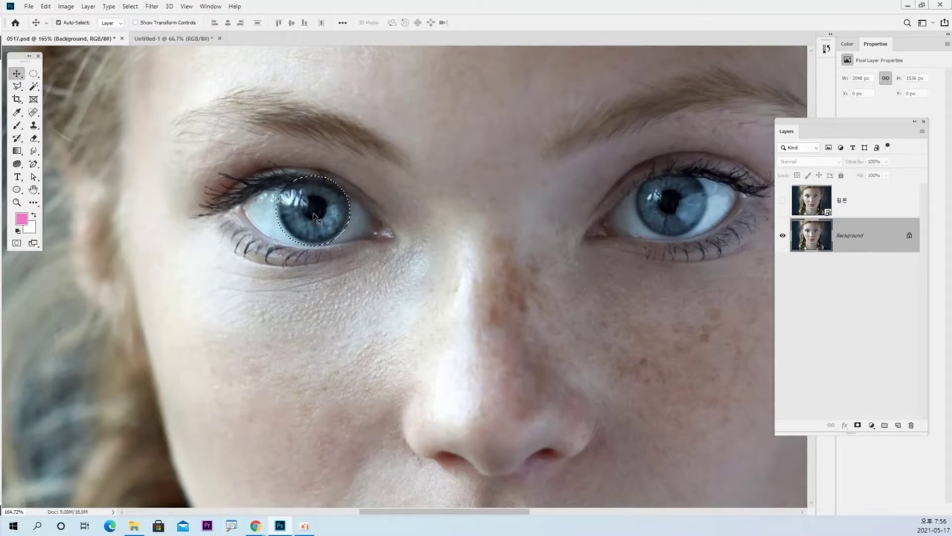
drag(327, 213, 354, 199)
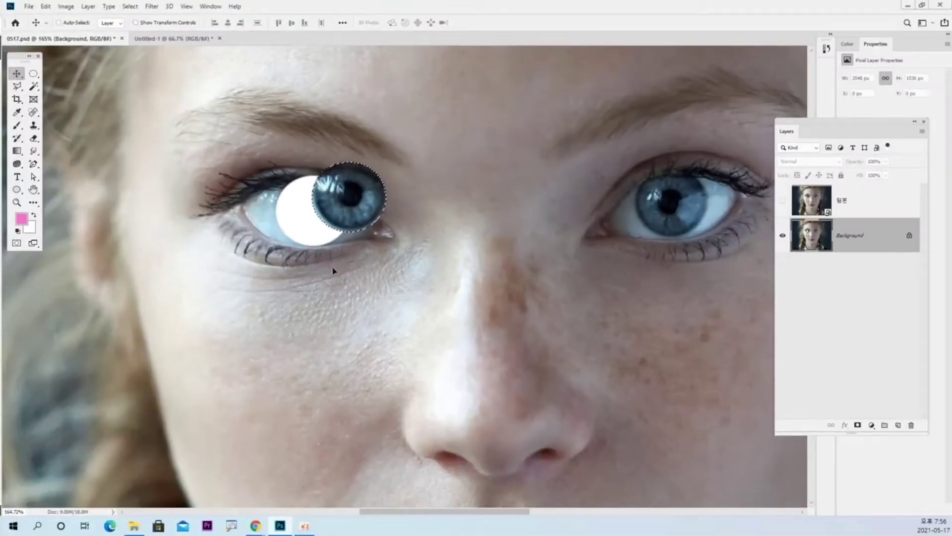
key(ctrl+z)
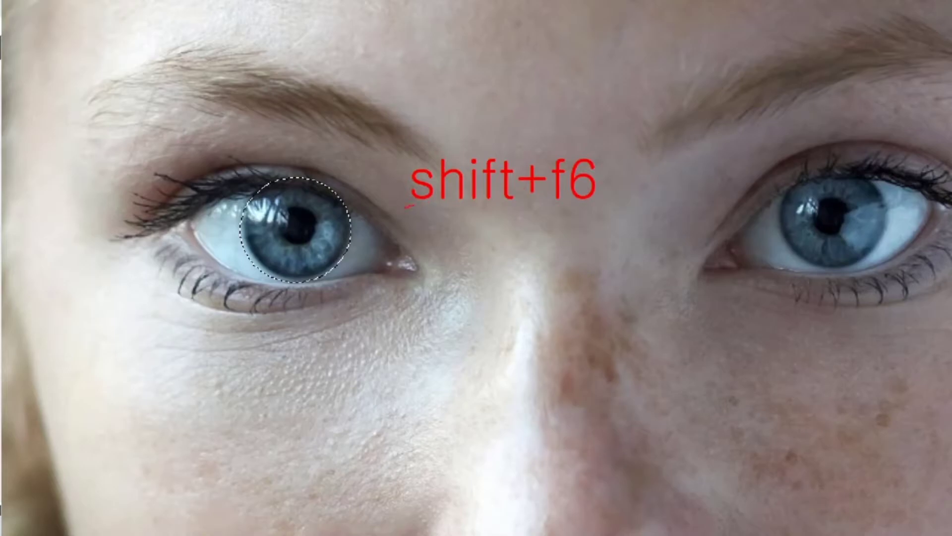
- Feather the iris selection with a radius of 3 pixels
drag(407, 204, 597, 211)
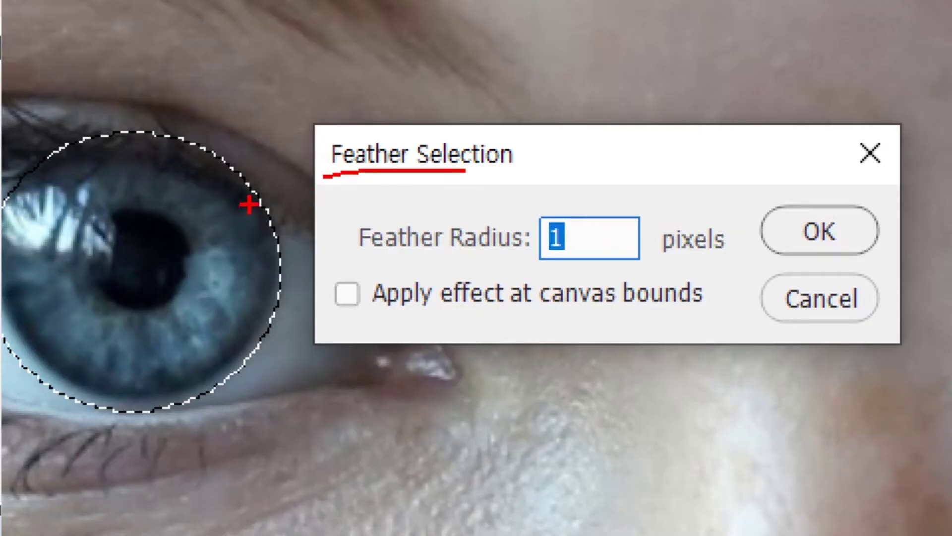
mouse_move(251, 203)
mouse_down()
mouse_move(273, 200)
mouse_move(268, 227)
mouse_up()
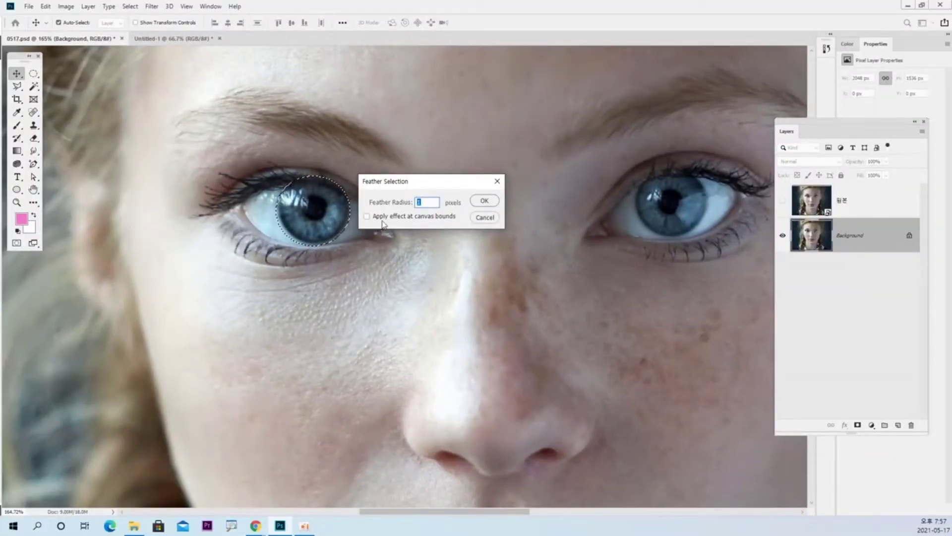
text(3)
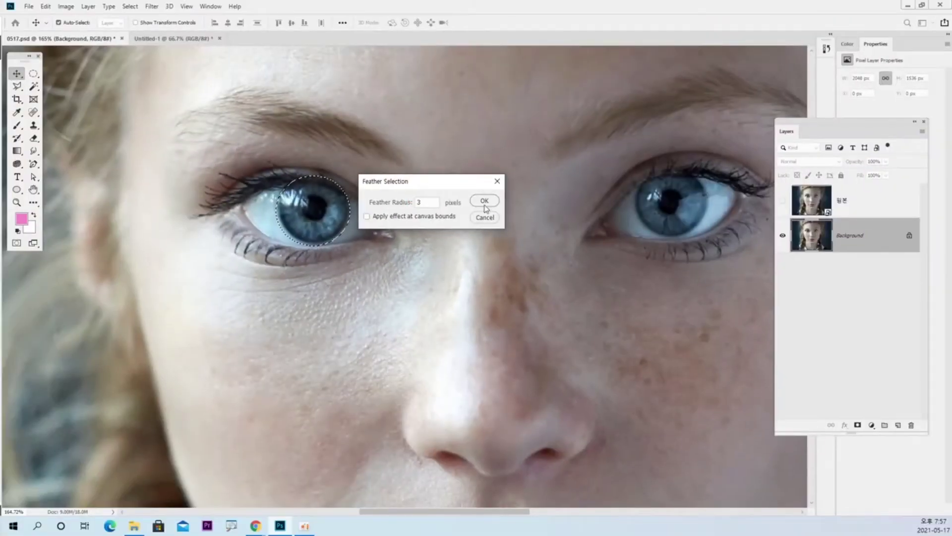
click(917, 186)
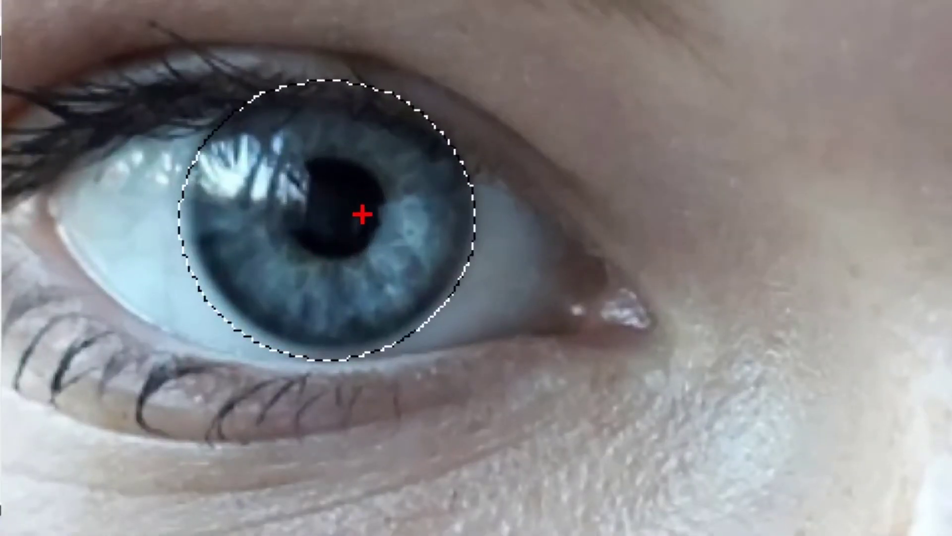
mouse_move(200, 273)
mouse_down()
mouse_move(242, 103)
mouse_move(331, 99)
mouse_move(415, 204)
mouse_move(326, 323)
mouse_up()
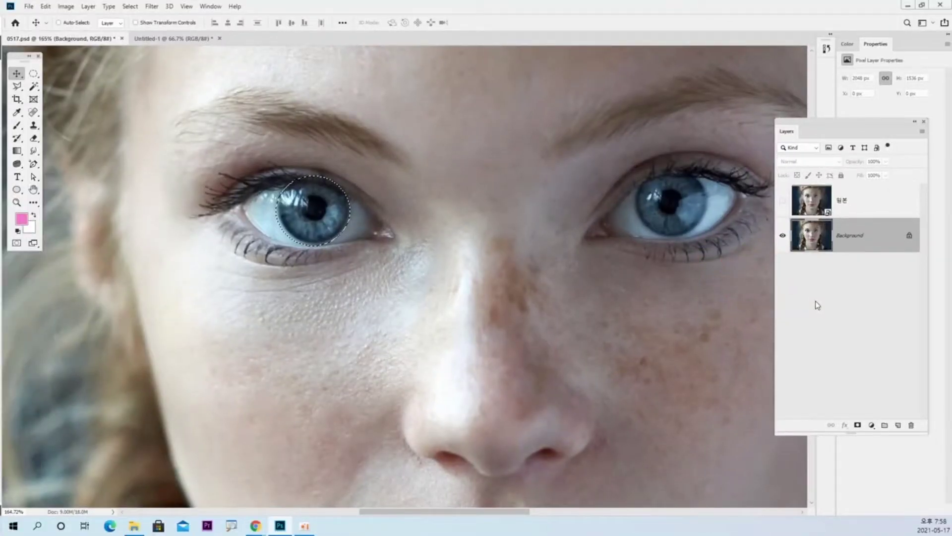
- Copy the feathered iris selection to a new layer and hide the Background layer to inspect the copy's soft edge
key(ctrl+j)
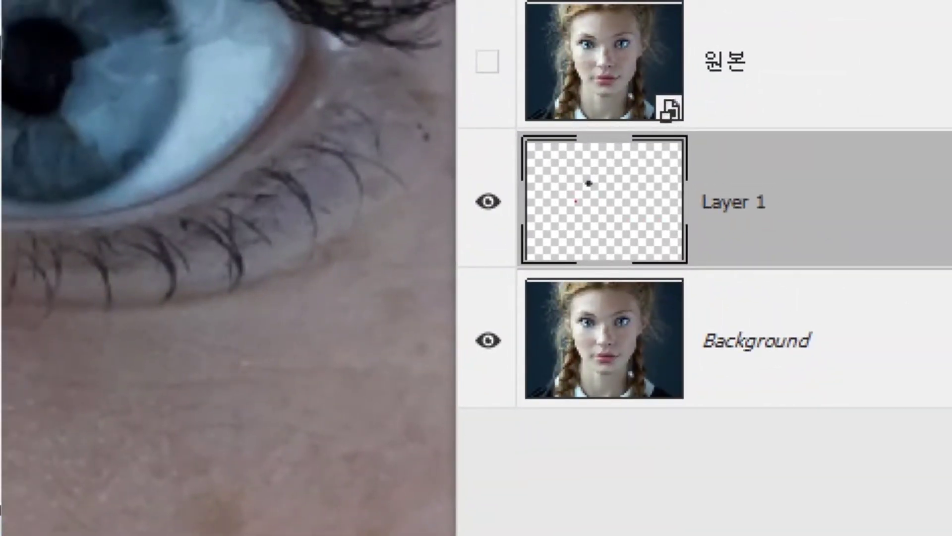
mouse_move(576, 201)
mouse_down()
mouse_move(569, 178)
mouse_move(603, 160)
mouse_move(610, 191)
mouse_move(570, 204)
mouse_up()
drag(563, 224, 563, 245)
drag(553, 234, 573, 234)
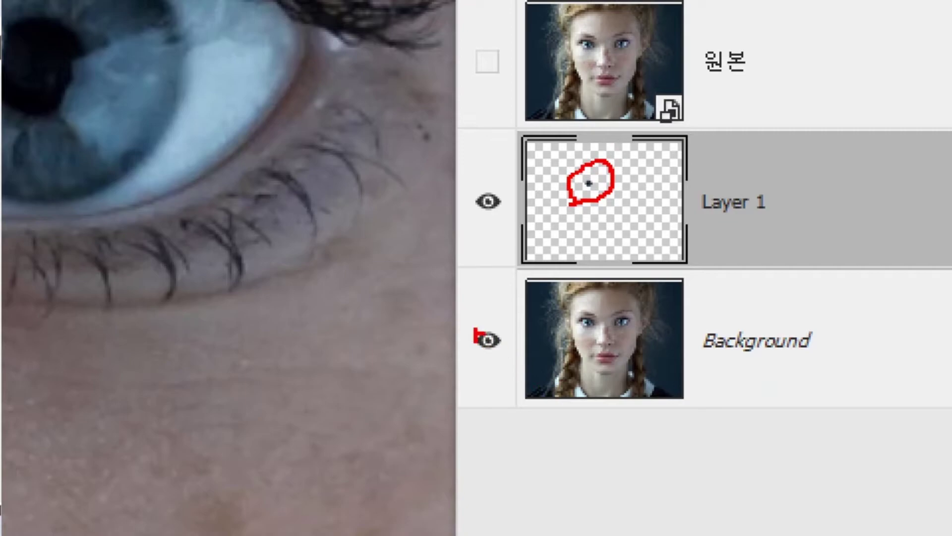
mouse_move(452, 311)
mouse_down()
mouse_move(482, 335)
mouse_move(502, 298)
mouse_up()
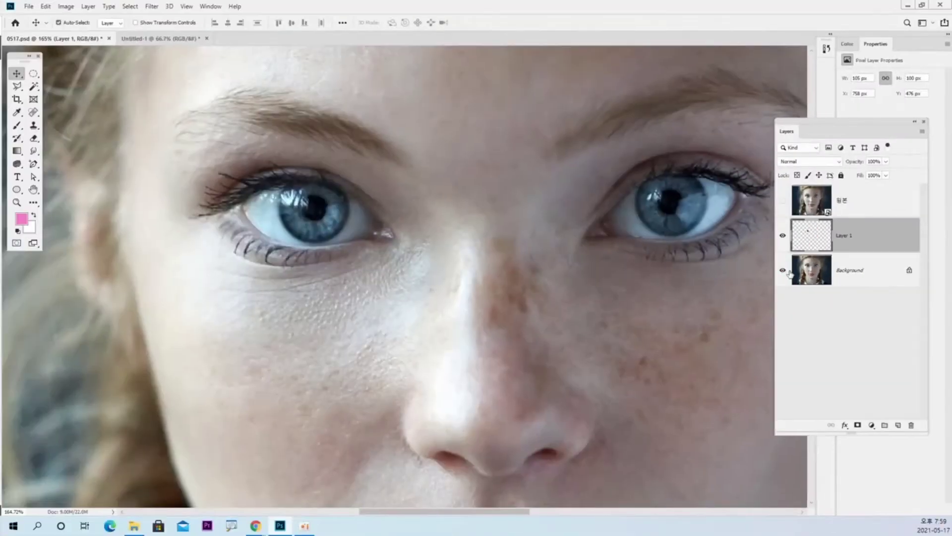
click(488, 340)
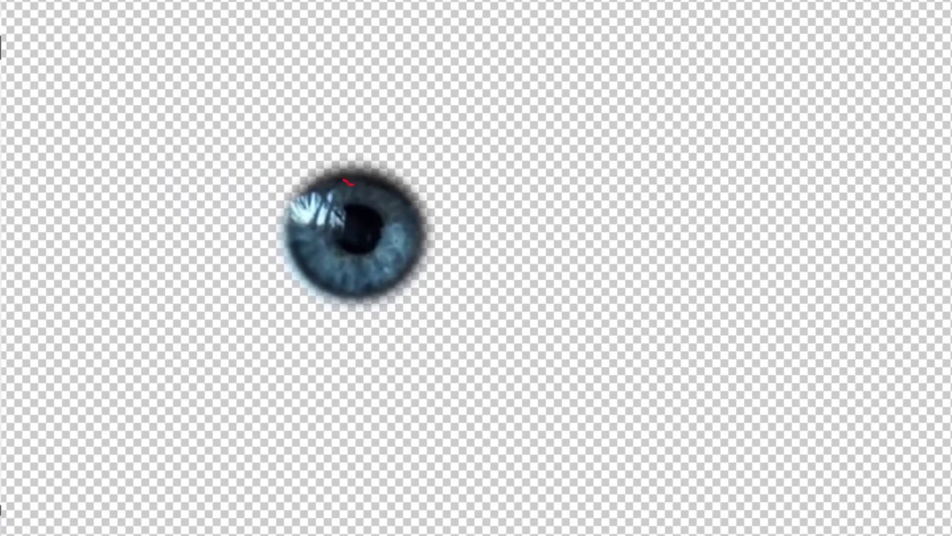
mouse_move(349, 168)
mouse_down()
mouse_move(372, 165)
mouse_move(367, 185)
mouse_up()
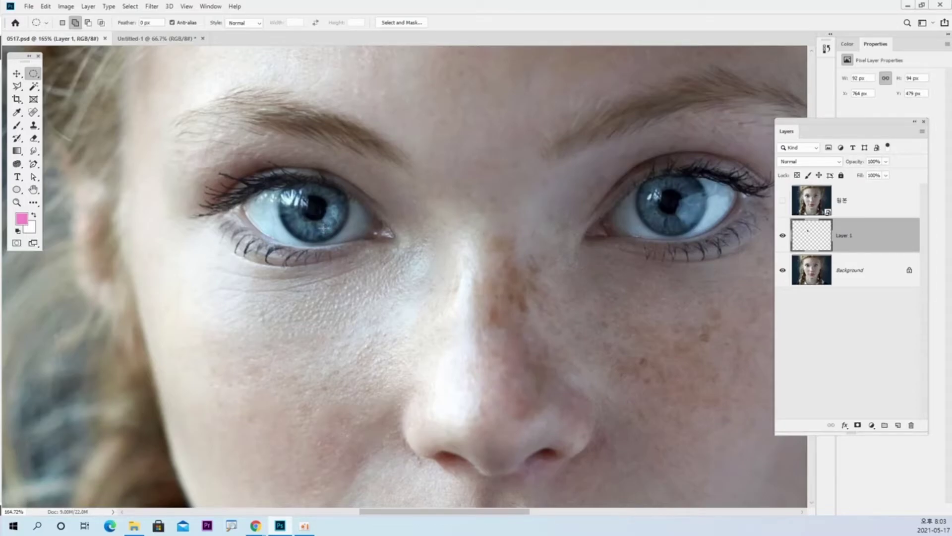
- Enlarge the copied iris proportionally to about 104% with Free Transform, and compare it with the original by toggling Layer 1's visibility
click(45, 8)
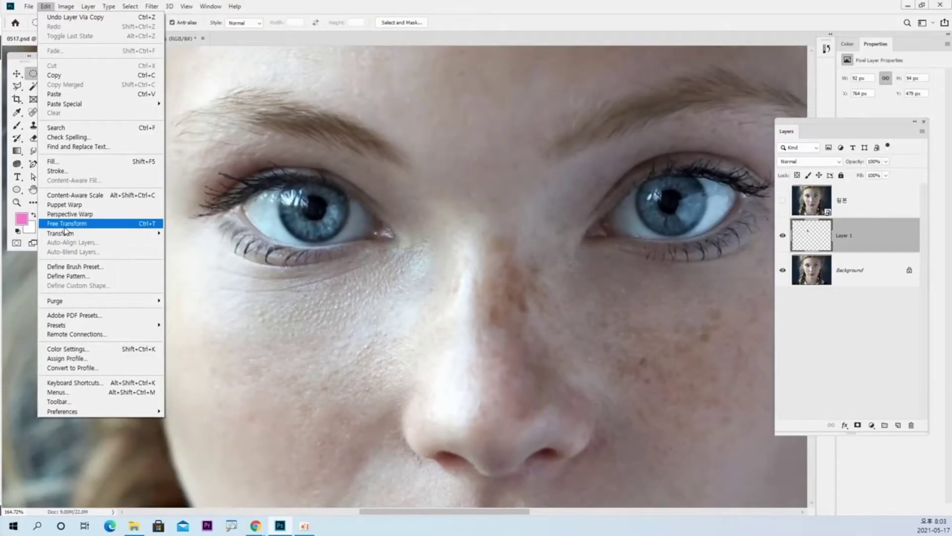
click(64, 223)
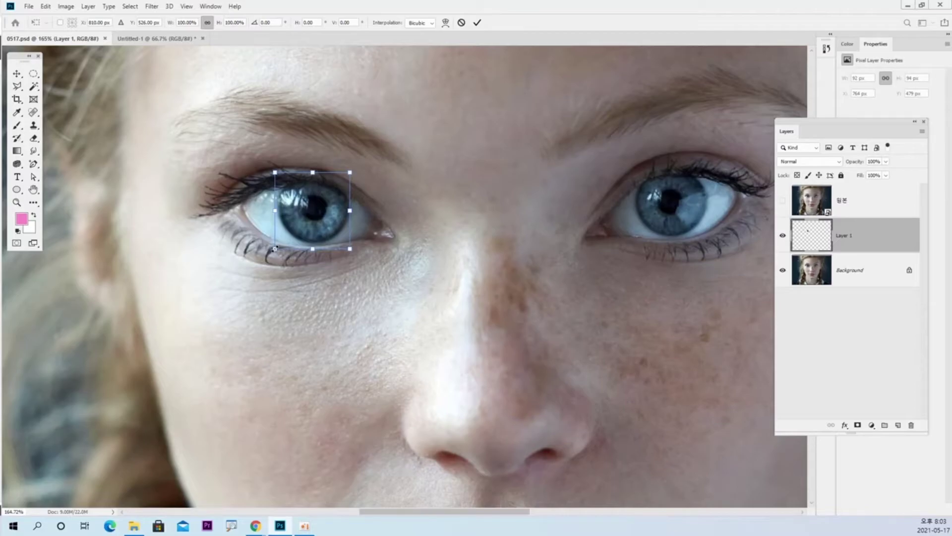
drag(274, 248, 310, 245)
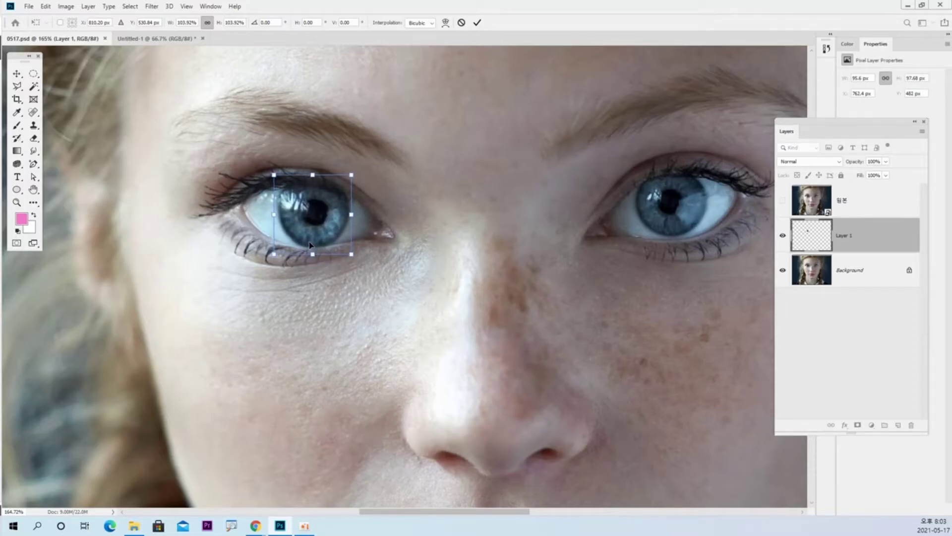
key(m)
click(783, 235)
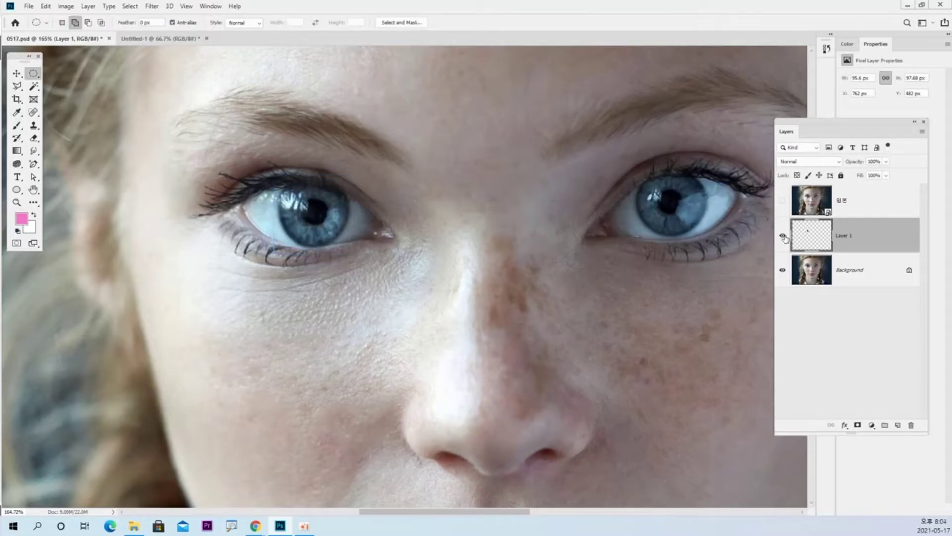
click(783, 235)
click(783, 235)
click(783, 235)
click(783, 236)
- Free Transform the iris copy again, widening it to about 101% and reducing its height to about 96%
click(16, 74)
key(ctrl+t)
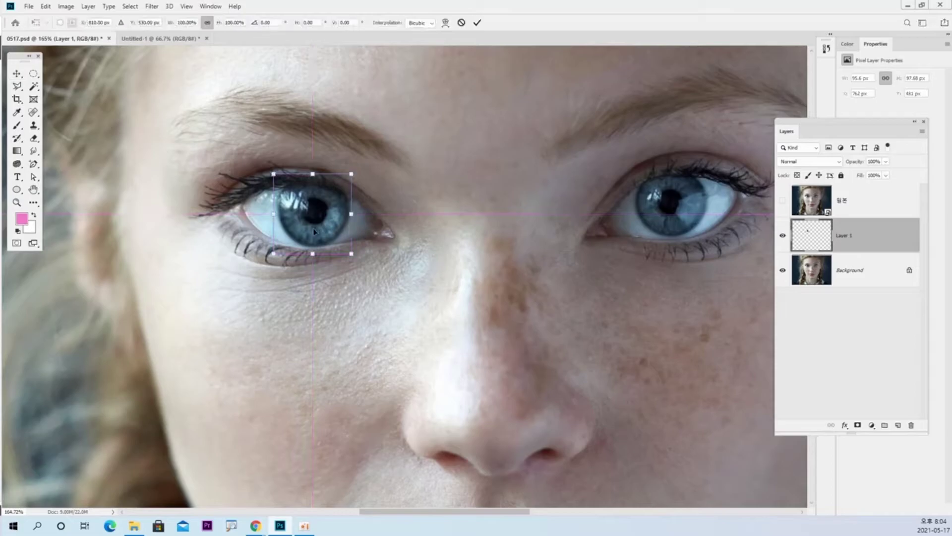
drag(351, 214, 352, 214)
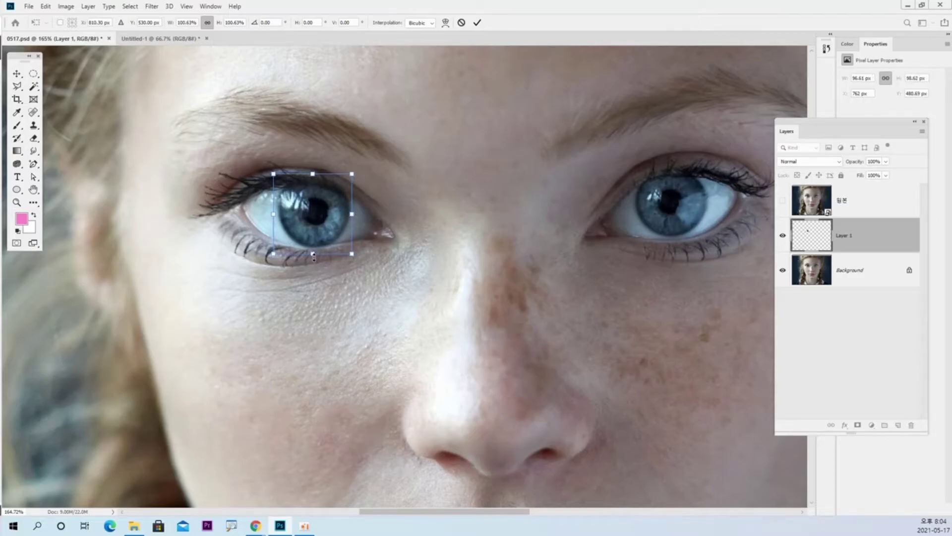
drag(313, 255, 313, 250)
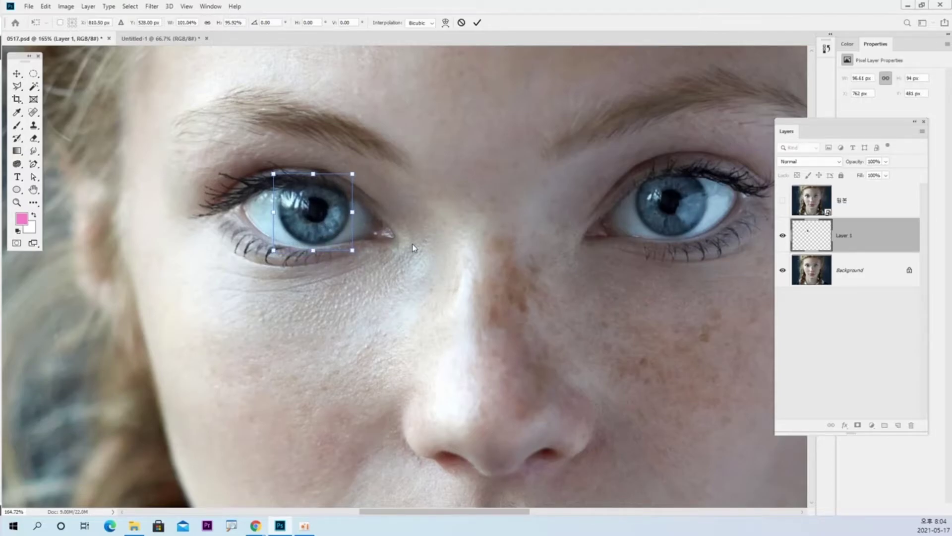
key(Return)
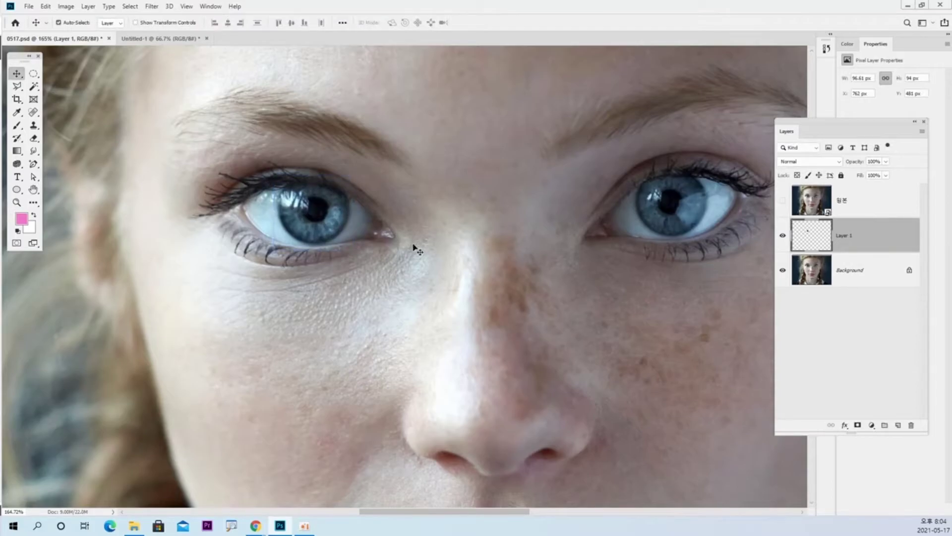
- Compare the resized iris with the original one by toggling Layer 1's visibility several times
click(783, 235)
click(784, 239)
click(783, 237)
click(784, 237)
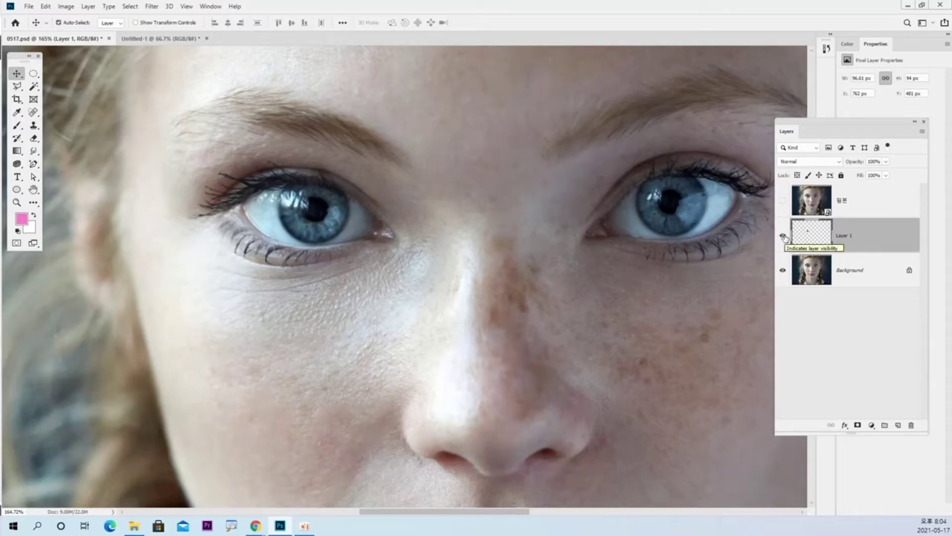
click(784, 237)
click(783, 236)
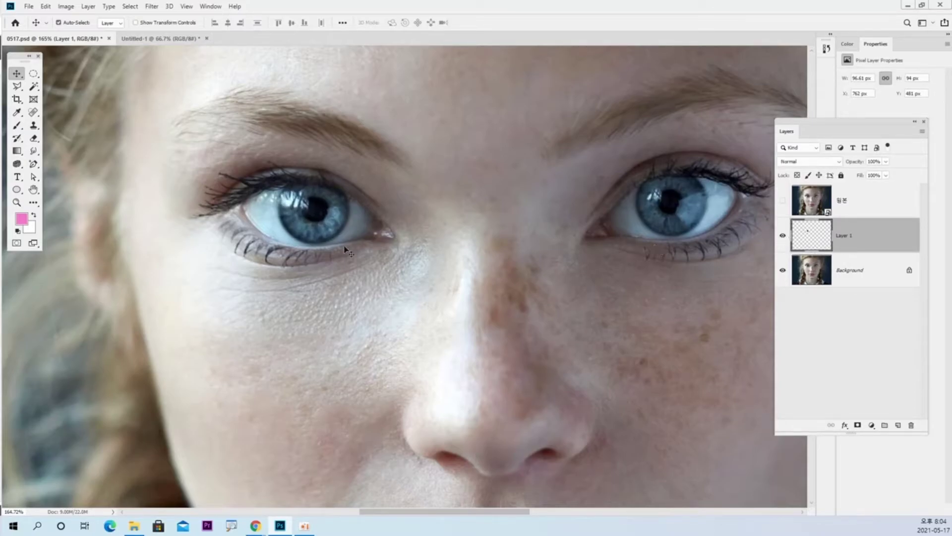
click(783, 237)
click(64, 9)
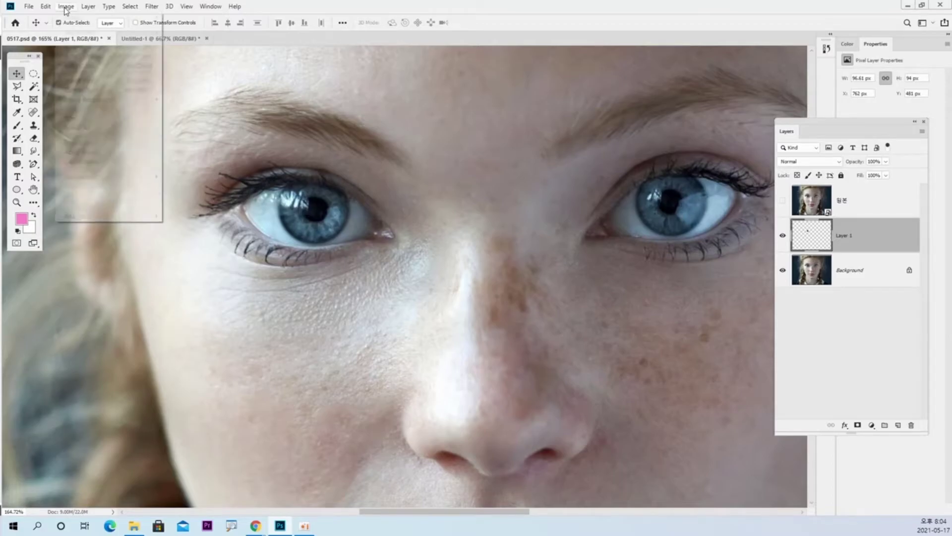
mouse_move(74, 34)
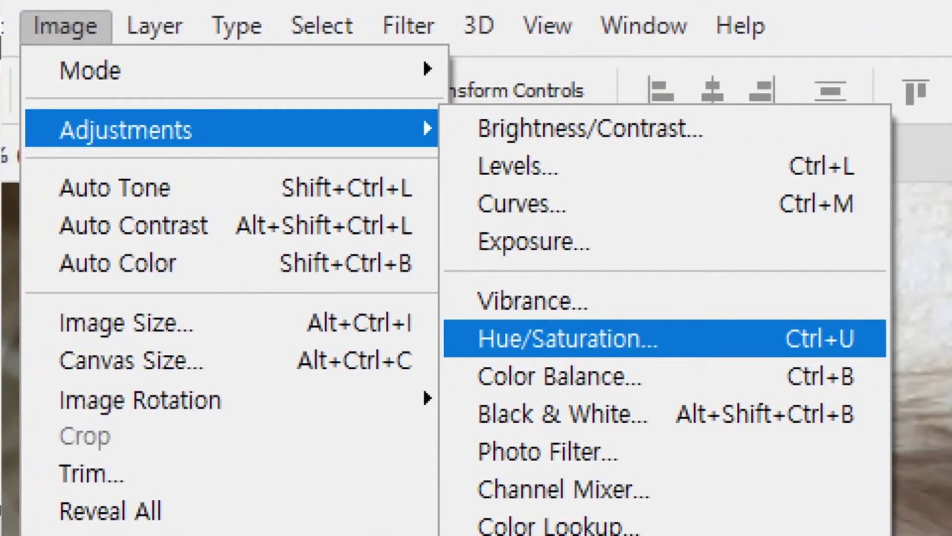
drag(103, 28, 149, 64)
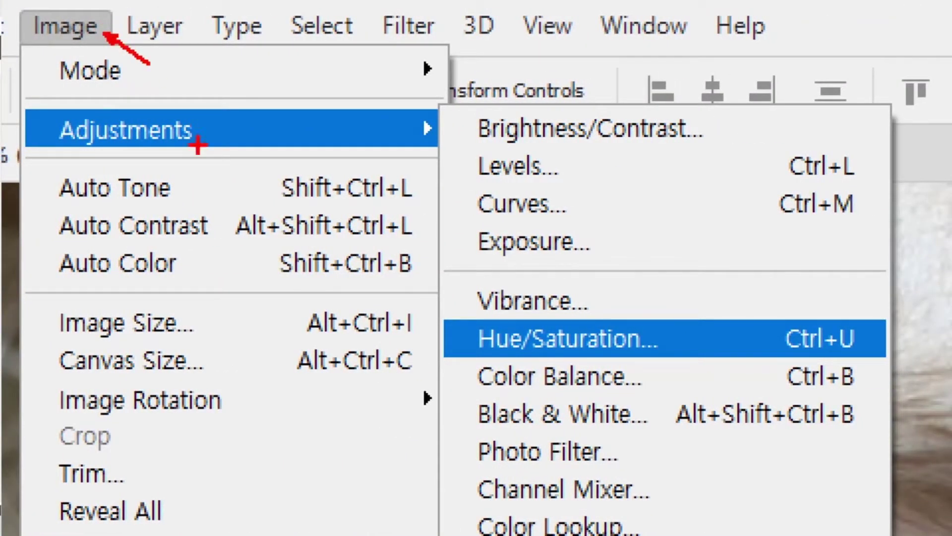
drag(199, 145, 268, 187)
mouse_move(448, 310)
mouse_down()
mouse_move(491, 341)
mouse_move(619, 367)
mouse_move(672, 367)
mouse_up()
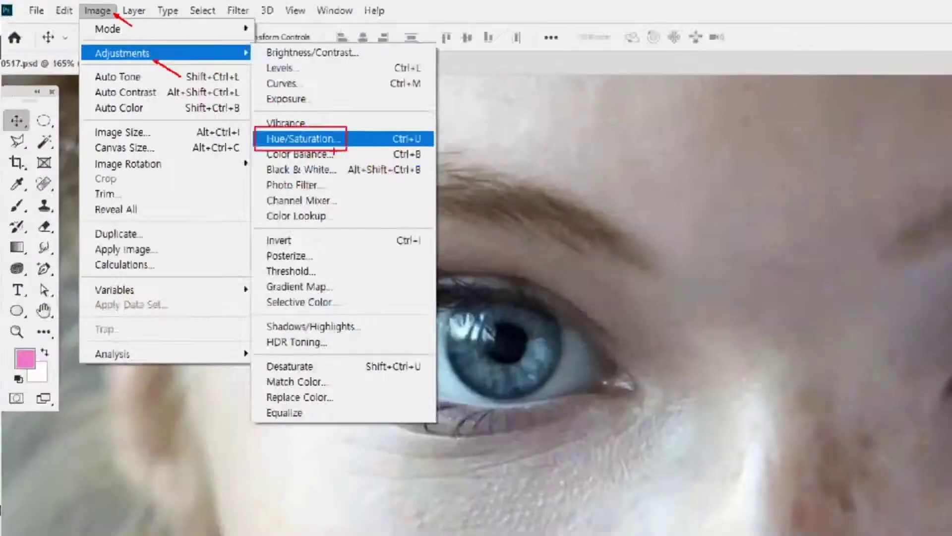
key(Escape)
- Recolour the iris copy pink with Hue/Saturation, setting Hue to +120, Saturation to -35 and Lightness to -5
click(64, 26)
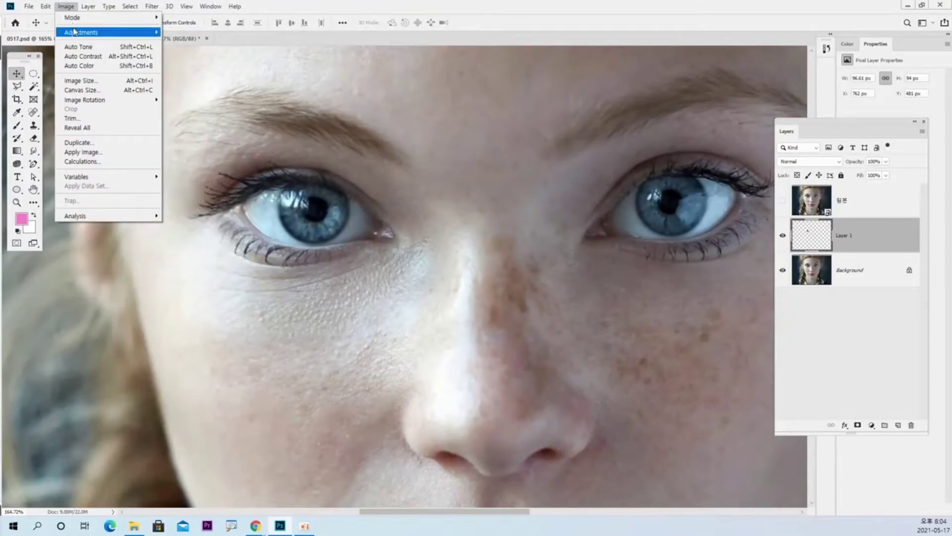
mouse_move(74, 31)
click(208, 80)
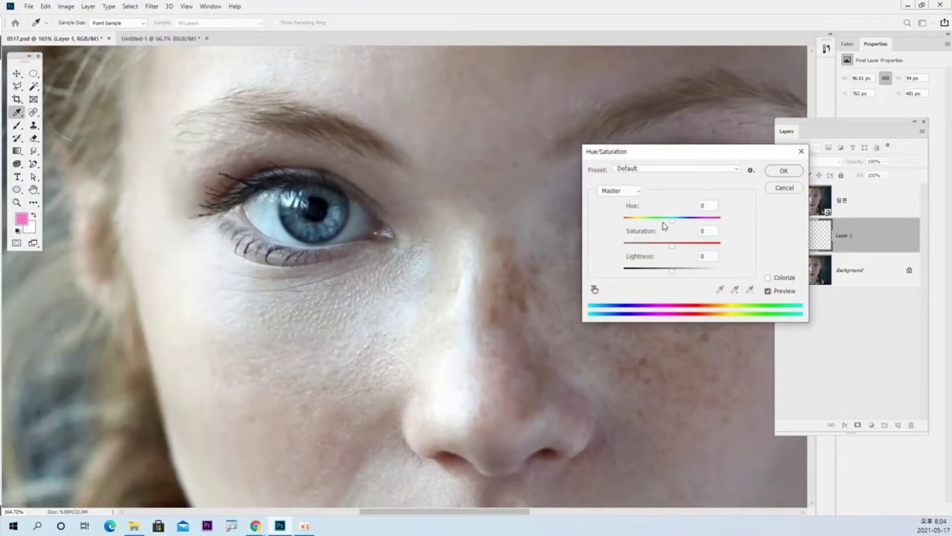
drag(667, 222, 656, 248)
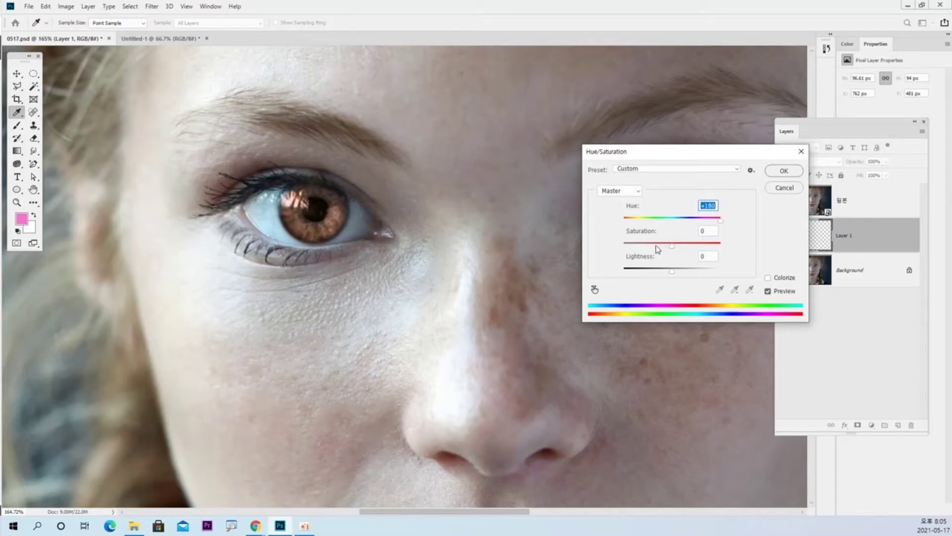
drag(719, 220, 708, 219)
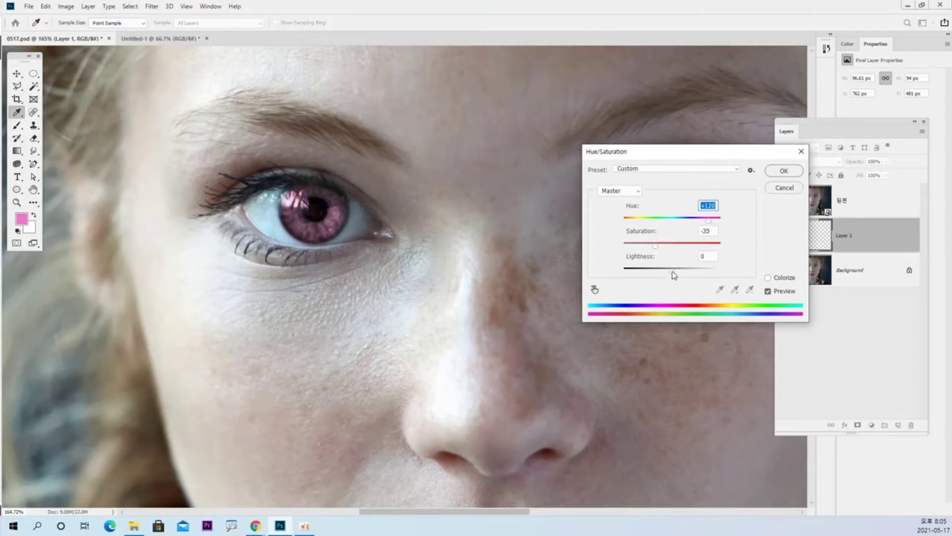
drag(674, 275, 672, 275)
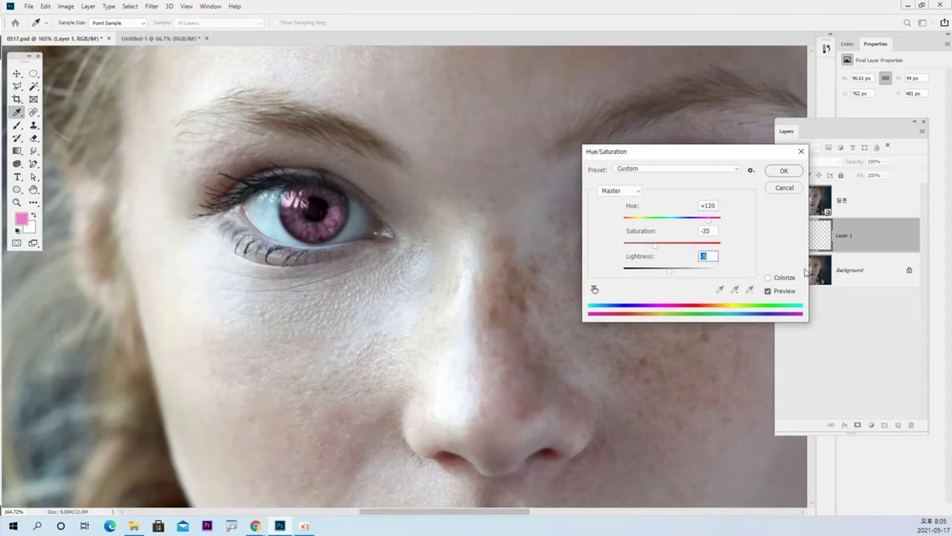
click(784, 170)
key(v)
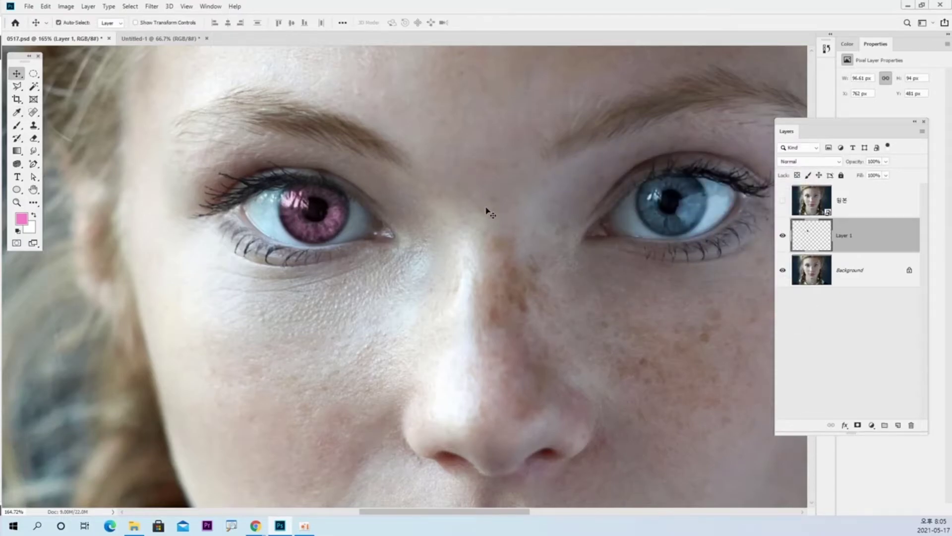
- View the whole portrait to check how the recoloured iris looks, and return to a close view of the eyes
key(a)
key(z)
scroll(487, 213, down, 5)
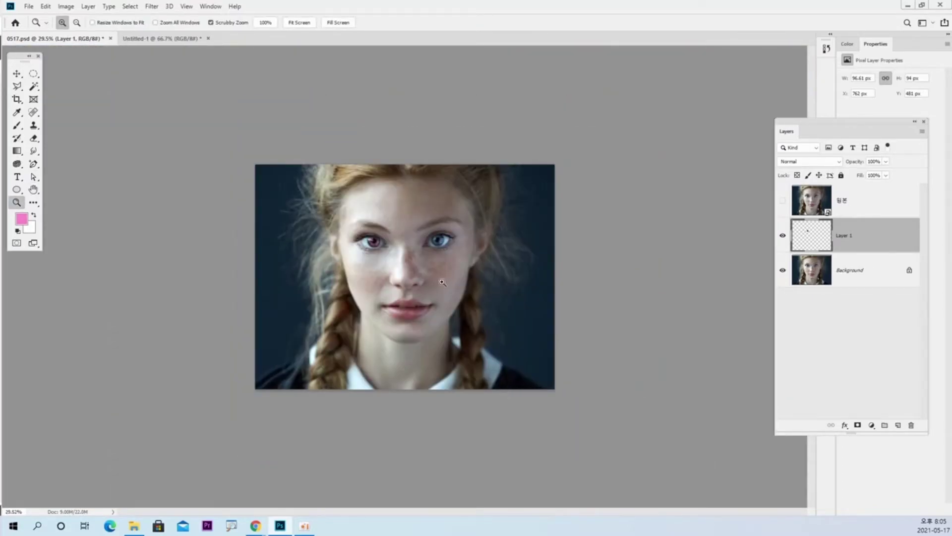
drag(443, 282, 516, 272)
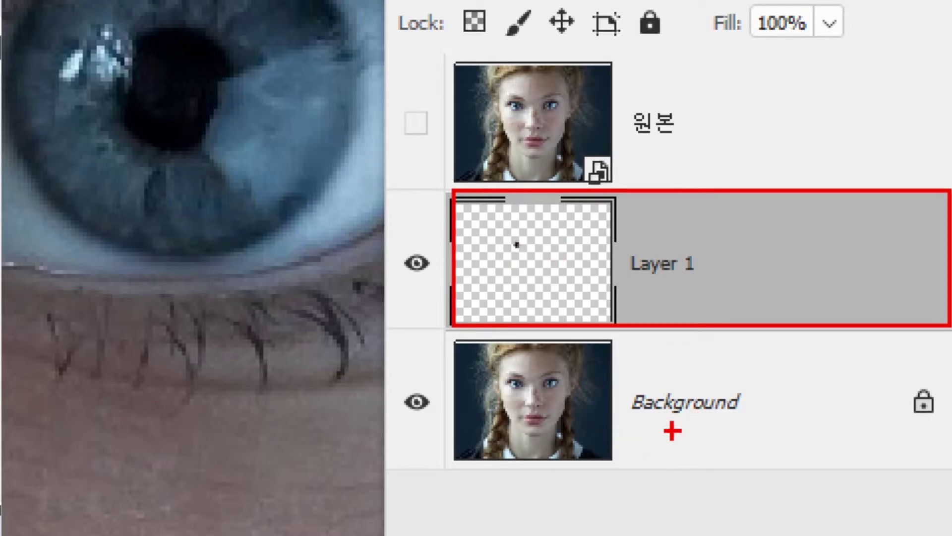
mouse_move(562, 472)
mouse_down()
mouse_move(476, 456)
mouse_move(492, 396)
mouse_up()
mouse_move(558, 395)
mouse_down()
mouse_move(532, 388)
mouse_move(565, 379)
mouse_up()
mouse_move(663, 425)
mouse_down()
mouse_move(674, 394)
mouse_move(661, 346)
mouse_move(649, 332)
mouse_move(645, 341)
mouse_move(683, 341)
mouse_up()
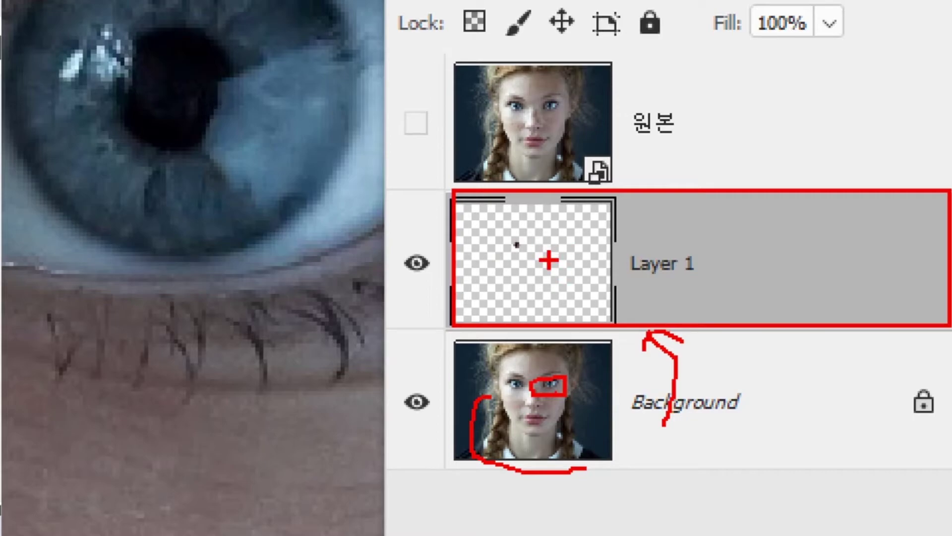
key(Escape)
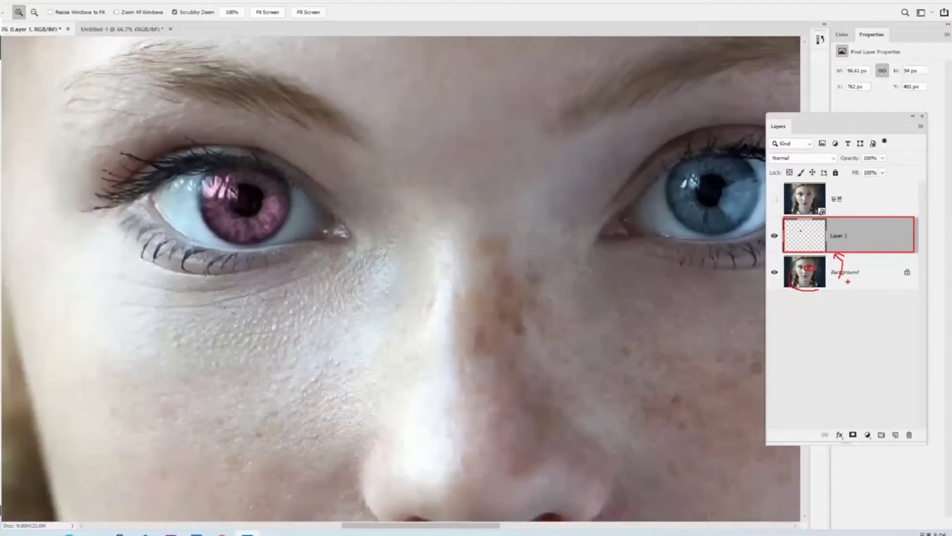
- Activate the Background layer and select the remaining blue iris with a circular Elliptical Marquee selection
click(869, 278)
key(ctrl+1)
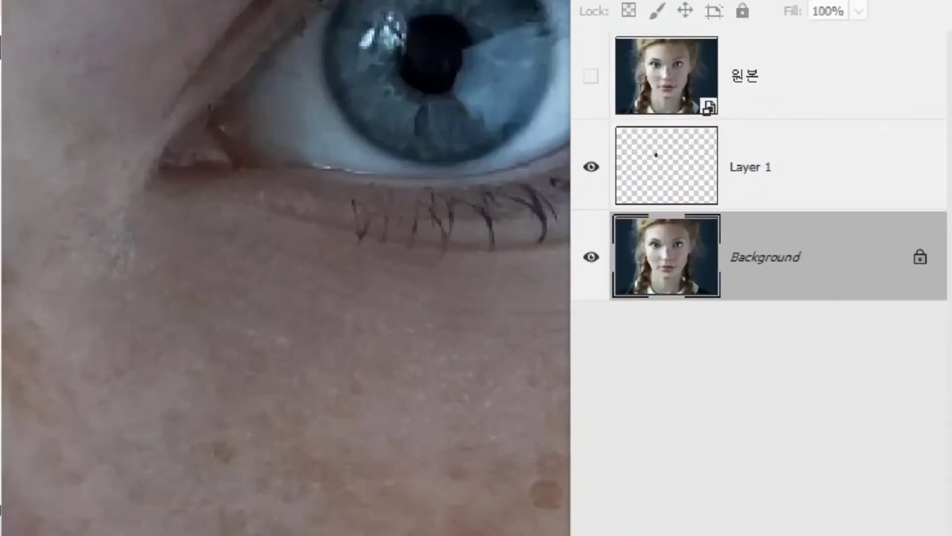
drag(483, 175, 914, 319)
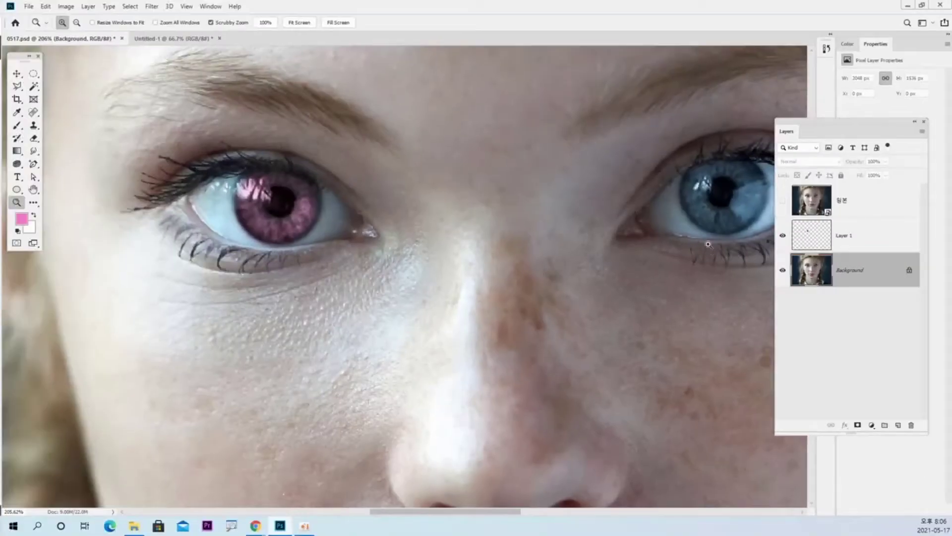
drag(524, 159, 365, 180)
click(35, 74)
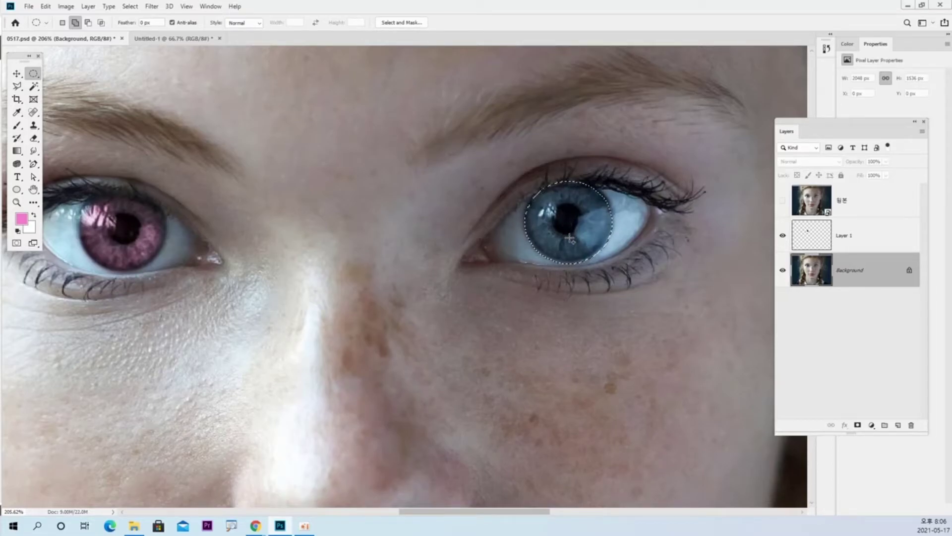
- Feather the blue iris selection by 3 pixels and copy it from the Background to a new layer
key(shift+F6)
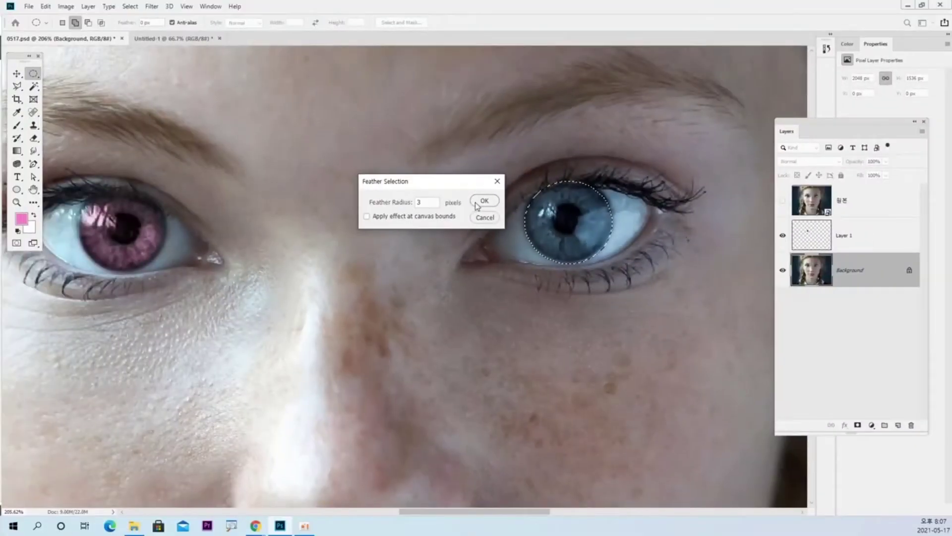
click(655, 178)
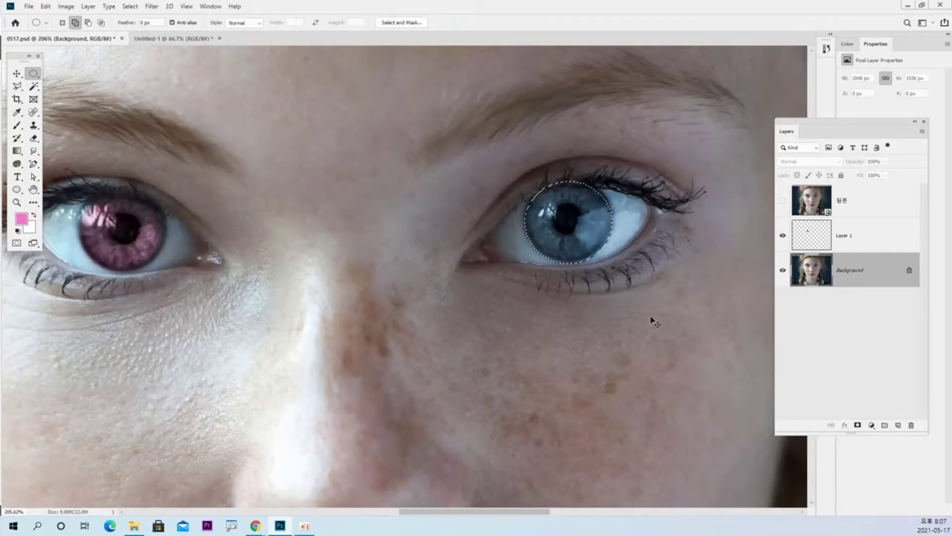
key(ctrl+j)
right_click(864, 276)
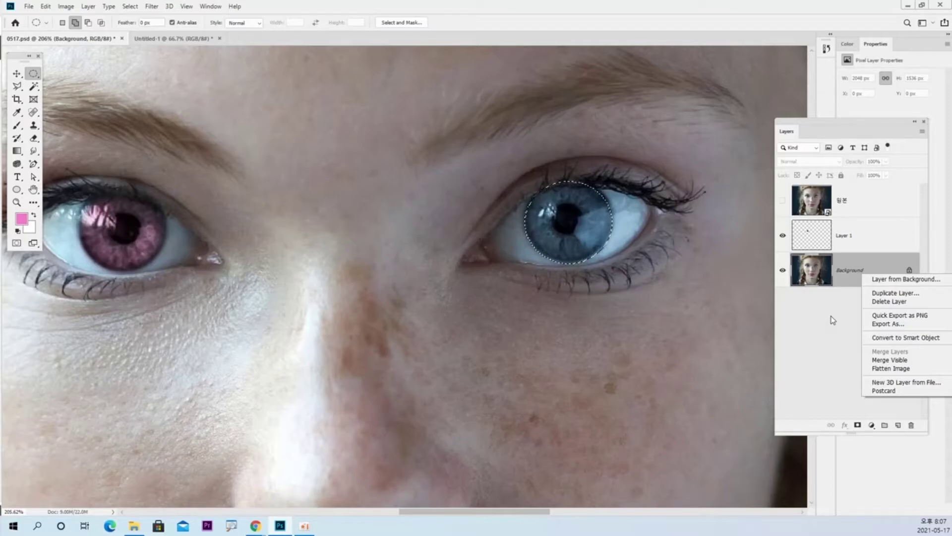
click(833, 320)
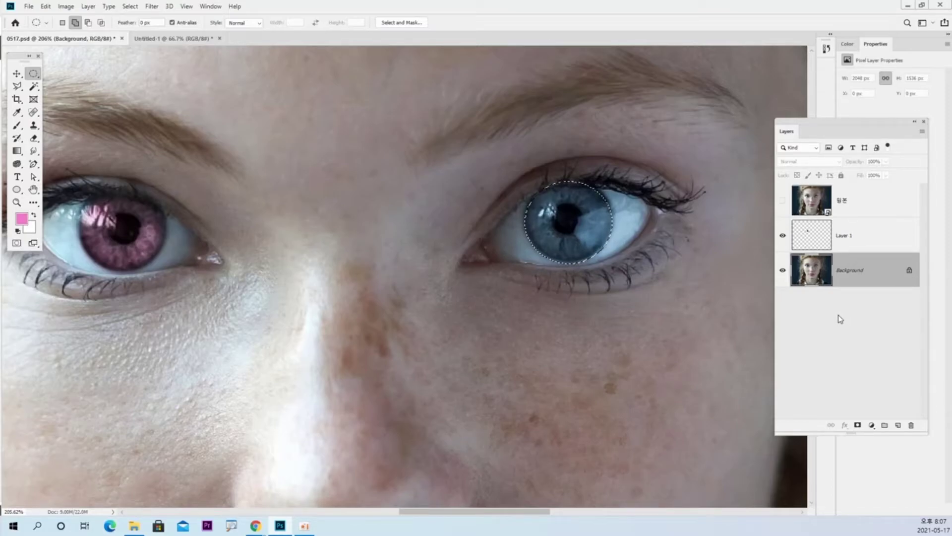
key(ctrl+j)
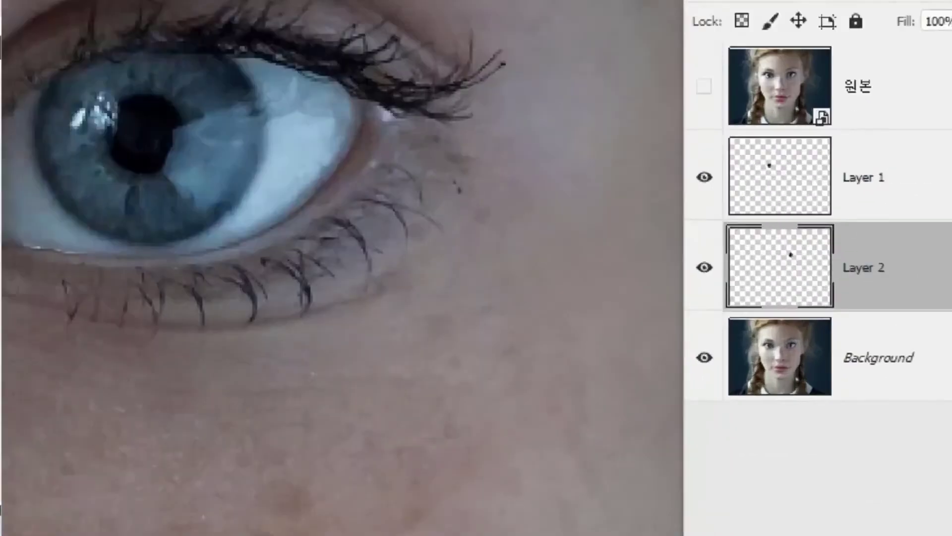
mouse_move(794, 271)
mouse_down()
mouse_move(761, 244)
mouse_move(782, 231)
mouse_move(802, 252)
mouse_move(770, 281)
mouse_up()
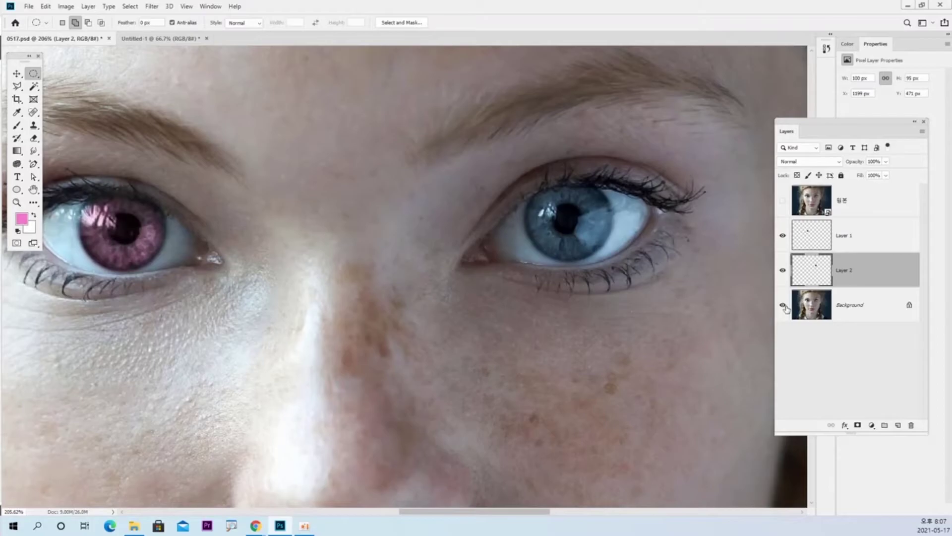
- Inspect the soft edges of both copied irises by toggling the Background layer's visibility
click(783, 305)
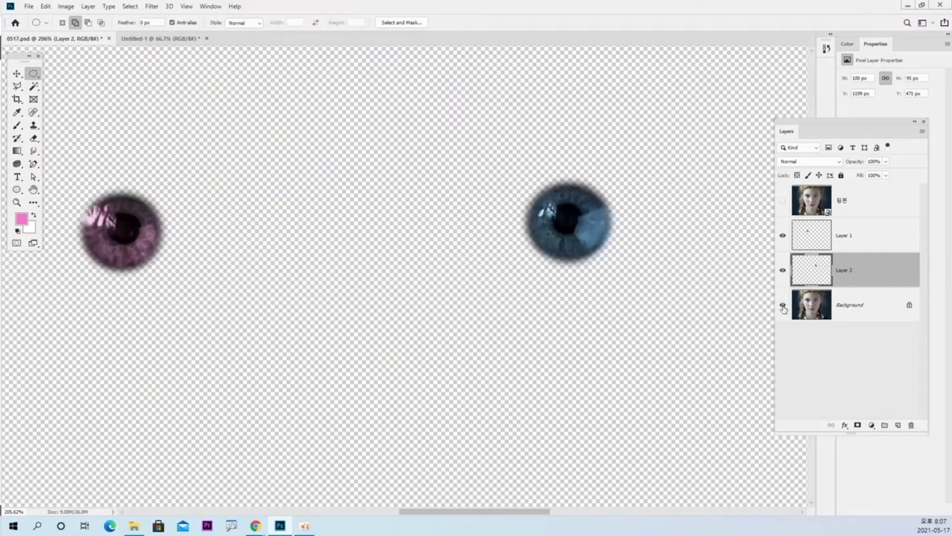
click(783, 306)
click(783, 306)
click(783, 306)
click(783, 306)
click(784, 306)
click(783, 306)
click(783, 306)
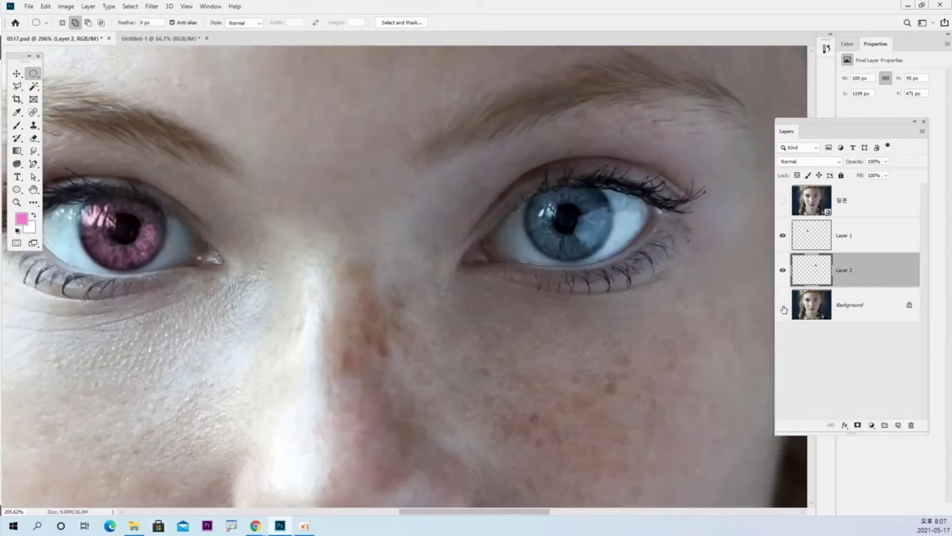
- Restore the Background's visibility, enlarge the Layer 2 iris proportionally to about 103.7%, nudge it right over the eye, and compare it with the original
click(784, 306)
click(783, 306)
key(ctrl+t)
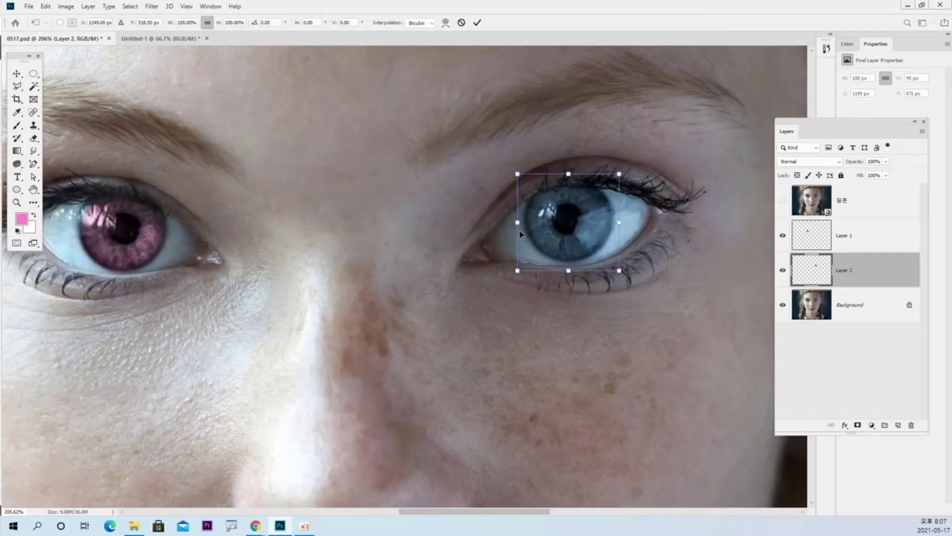
drag(517, 272, 513, 274)
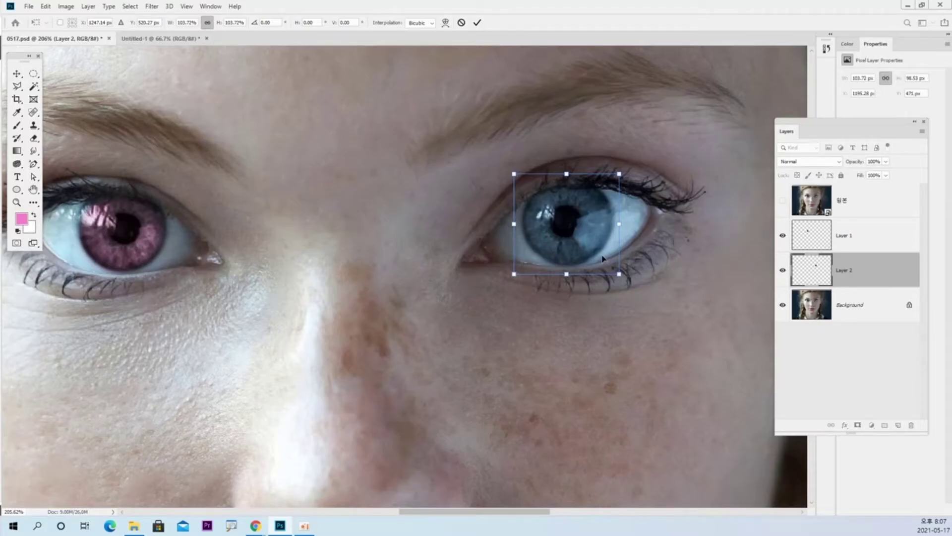
key(Right)
key(Right)
key(Return)
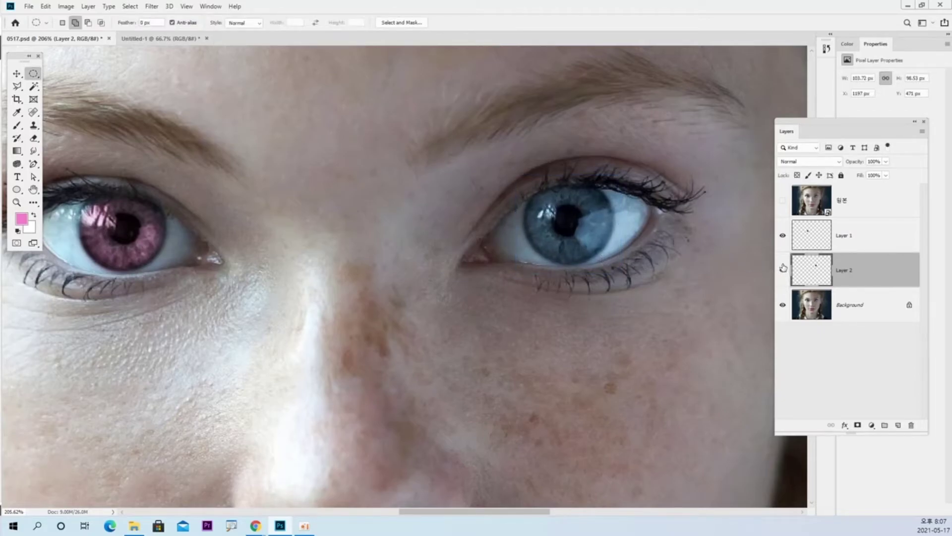
click(782, 270)
click(782, 271)
- Recolour the Layer 2 iris green with Hue/Saturation, using hue -52, saturation -32 and lightness -13
click(66, 6)
mouse_move(76, 33)
click(219, 85)
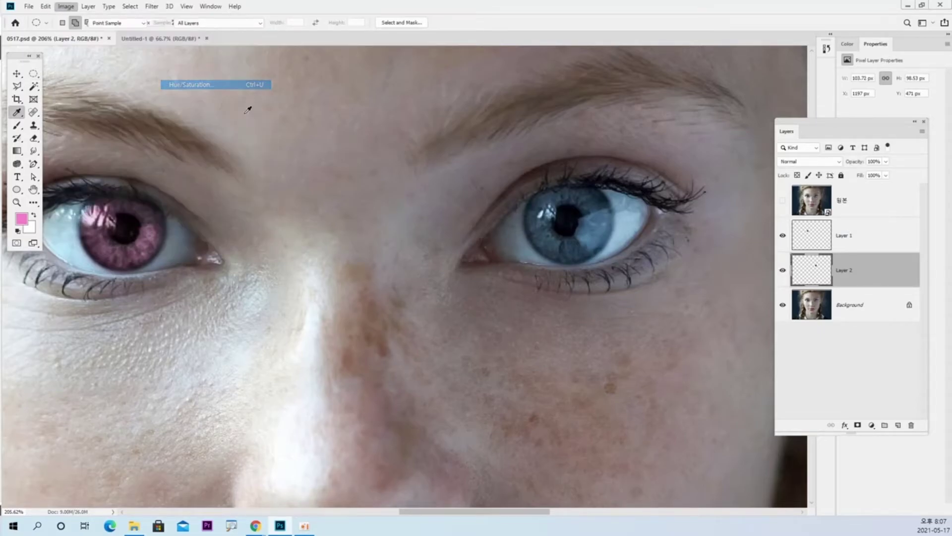
click(650, 220)
drag(667, 160, 525, 262)
click(517, 345)
click(524, 372)
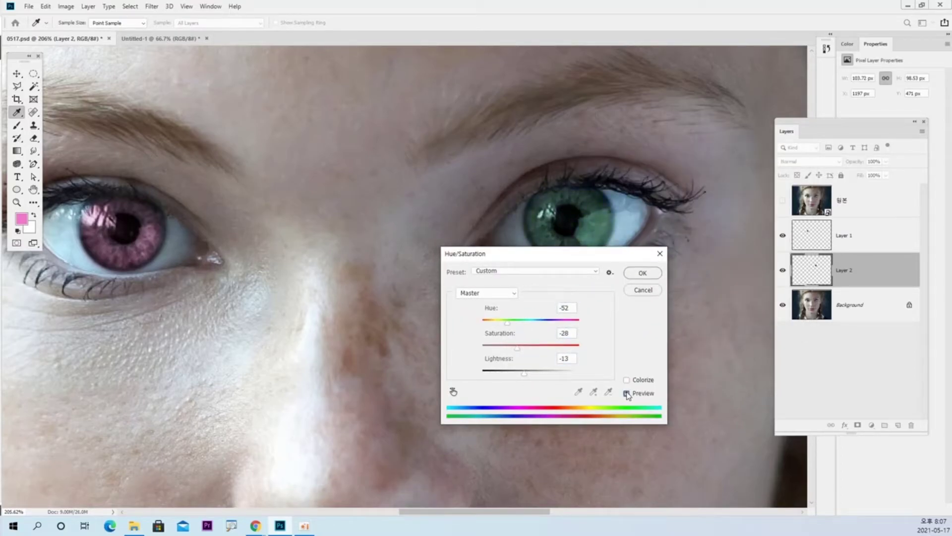
click(517, 347)
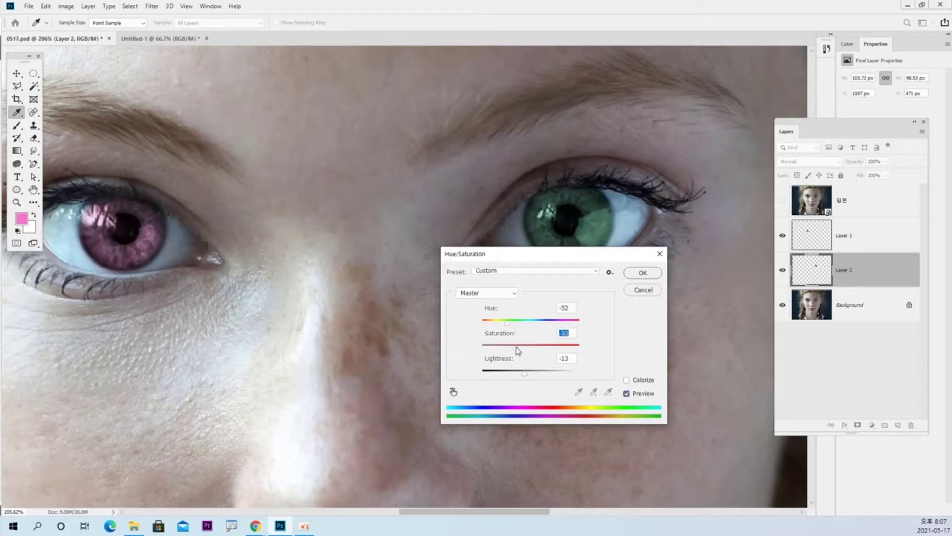
click(654, 276)
- View the whole portrait to check the pink and green irises, and return to a close view of the face
key(m)
key(z)
drag(527, 256, 451, 352)
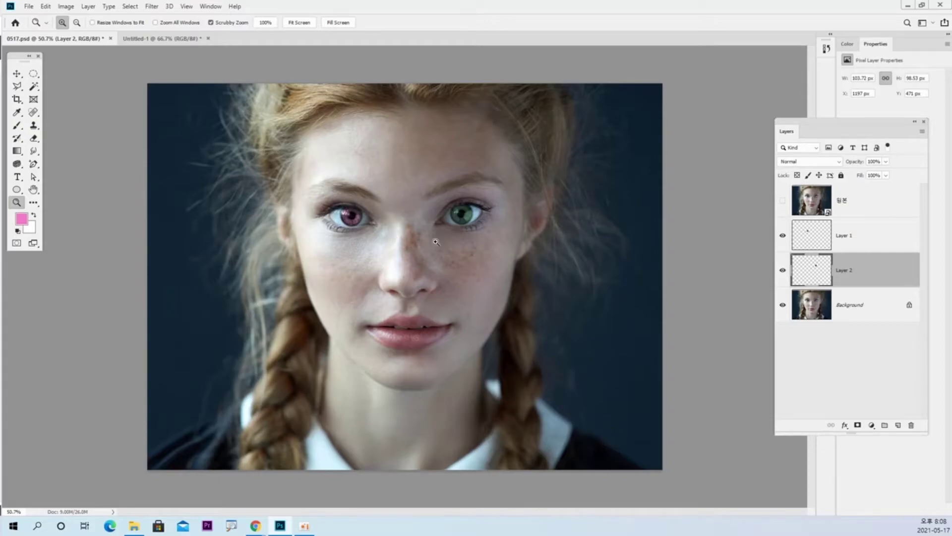
drag(436, 242, 465, 231)
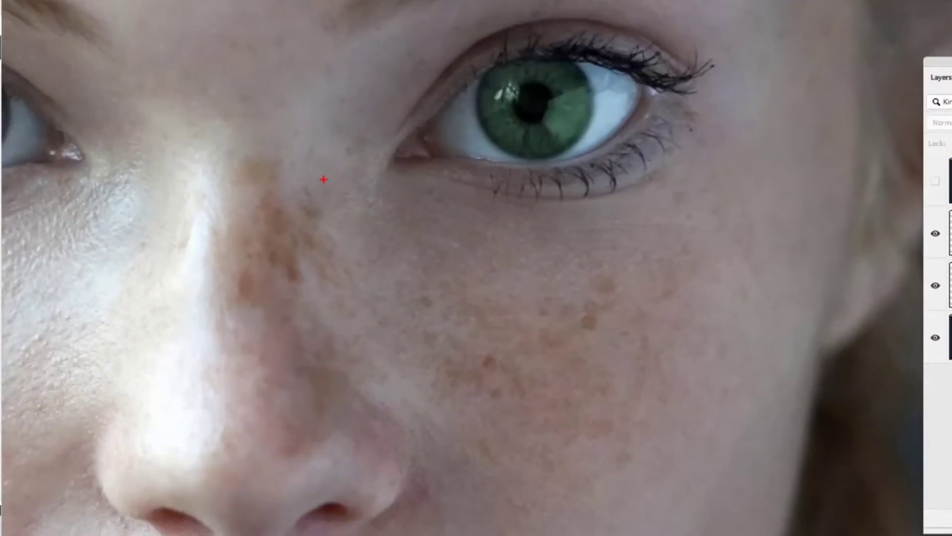
mouse_move(316, 169)
mouse_down()
mouse_move(325, 212)
mouse_move(388, 269)
mouse_move(465, 281)
mouse_move(647, 255)
mouse_move(750, 304)
mouse_move(740, 390)
mouse_move(687, 439)
mouse_move(596, 458)
mouse_move(491, 411)
mouse_move(375, 380)
mouse_move(338, 395)
mouse_move(310, 427)
mouse_move(253, 411)
mouse_move(219, 309)
mouse_move(223, 168)
mouse_move(239, 141)
mouse_move(296, 151)
mouse_up()
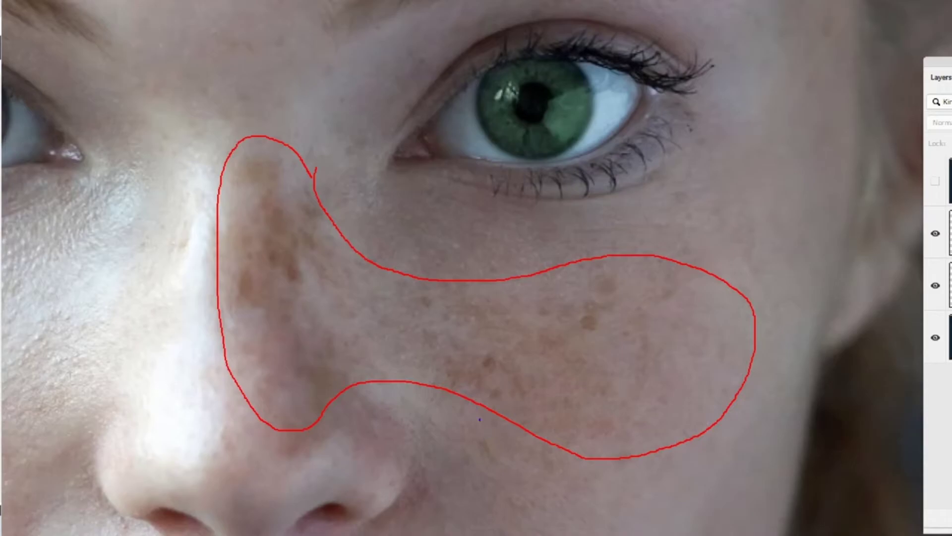
mouse_move(489, 423)
mouse_down()
mouse_move(404, 366)
mouse_move(400, 307)
mouse_move(403, 285)
mouse_up()
key(ctrl+z)
mouse_move(461, 428)
mouse_down()
mouse_move(439, 400)
mouse_move(431, 265)
mouse_move(480, 234)
mouse_move(587, 230)
mouse_move(644, 273)
mouse_move(687, 361)
mouse_move(667, 421)
mouse_move(613, 447)
mouse_move(565, 449)
mouse_move(443, 416)
mouse_up()
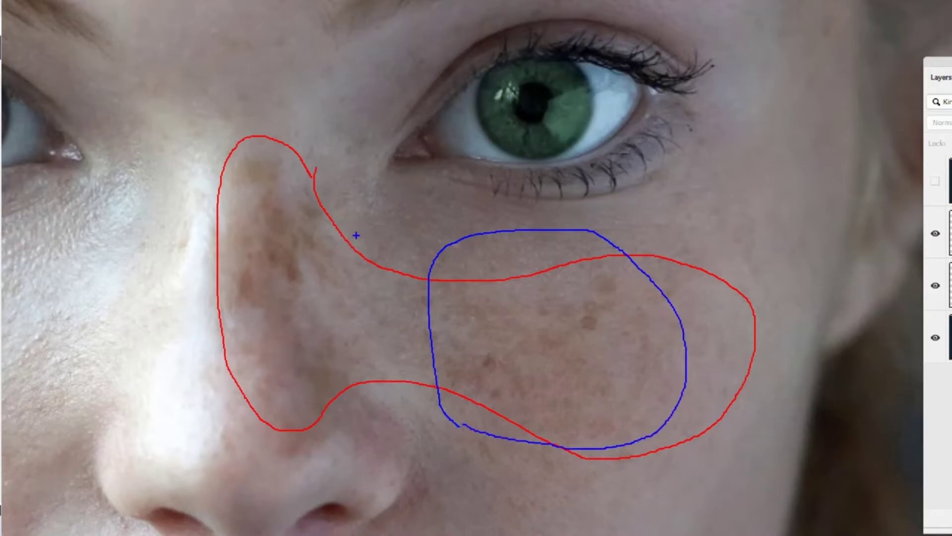
mouse_move(367, 407)
mouse_down()
mouse_move(340, 358)
mouse_move(306, 231)
mouse_move(304, 157)
mouse_up()
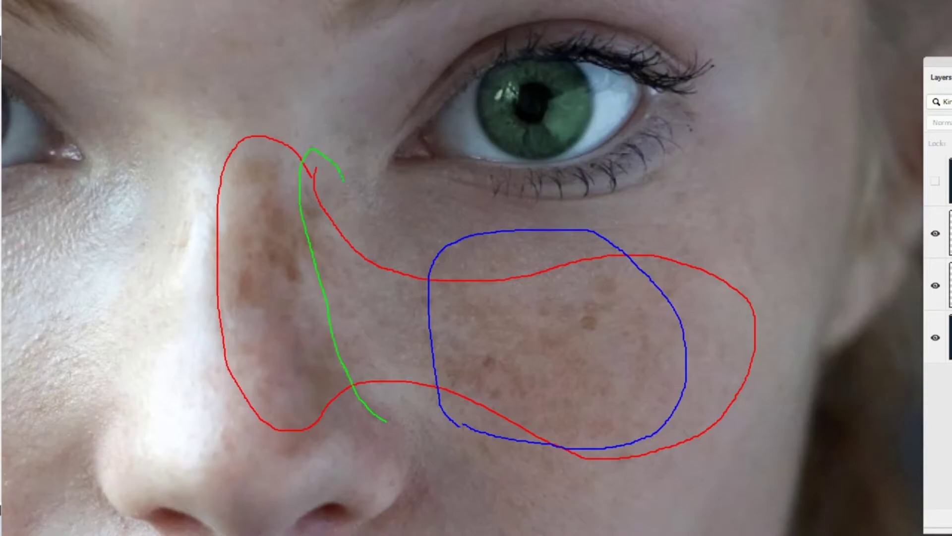
drag(344, 180, 439, 401)
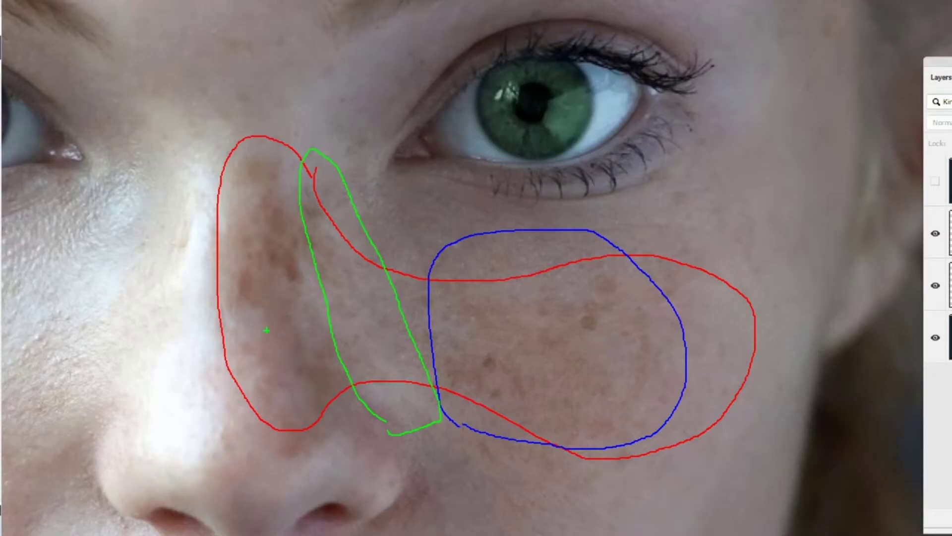
key(ctrl+z)
drag(264, 304, 263, 331)
mouse_move(356, 308)
mouse_down()
mouse_move(362, 325)
mouse_move(388, 325)
mouse_up()
mouse_move(533, 317)
mouse_down()
mouse_move(537, 338)
mouse_move(551, 355)
mouse_move(530, 366)
mouse_up()
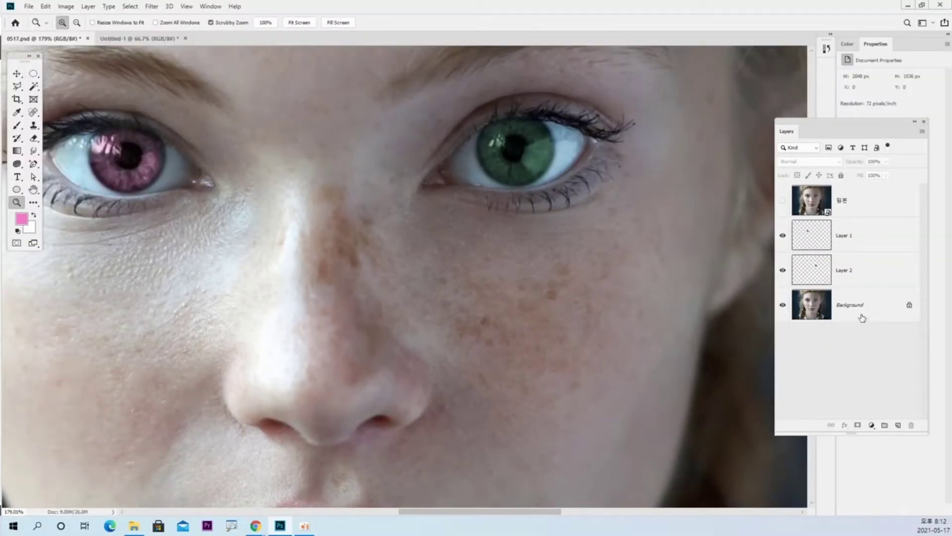
- Add a new empty layer directly above the Background layer
click(869, 315)
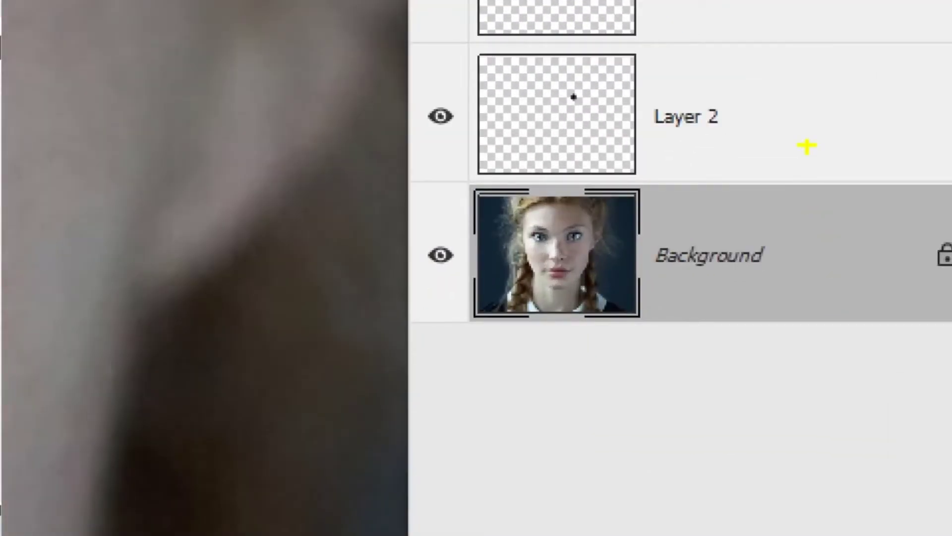
drag(873, 276, 886, 283)
key(r)
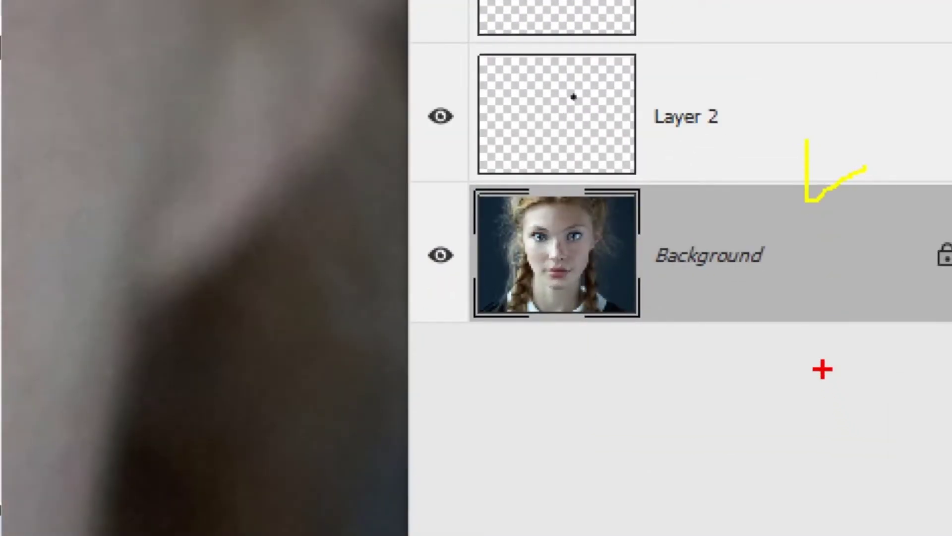
mouse_move(731, 257)
mouse_down()
mouse_move(726, 166)
mouse_move(707, 158)
mouse_move(707, 185)
mouse_move(706, 159)
mouse_move(737, 145)
mouse_up()
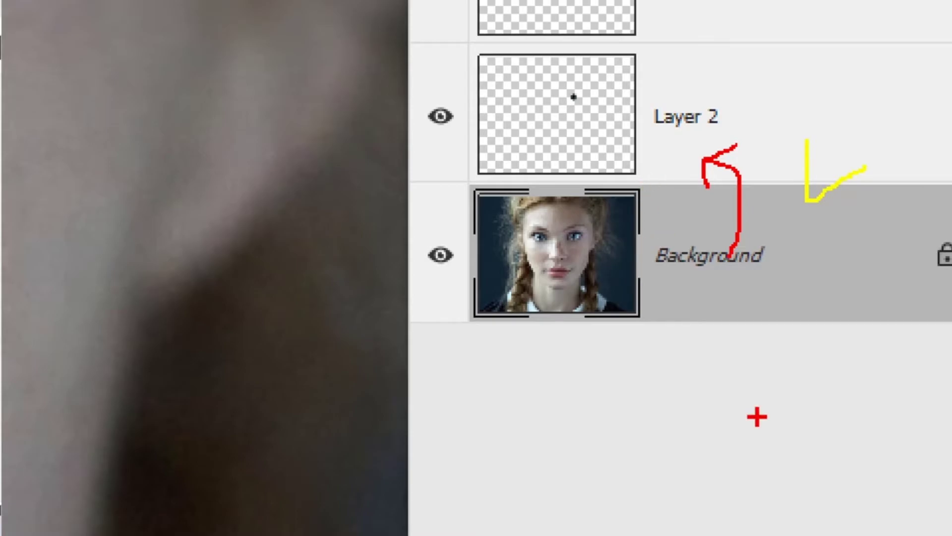
key(Escape)
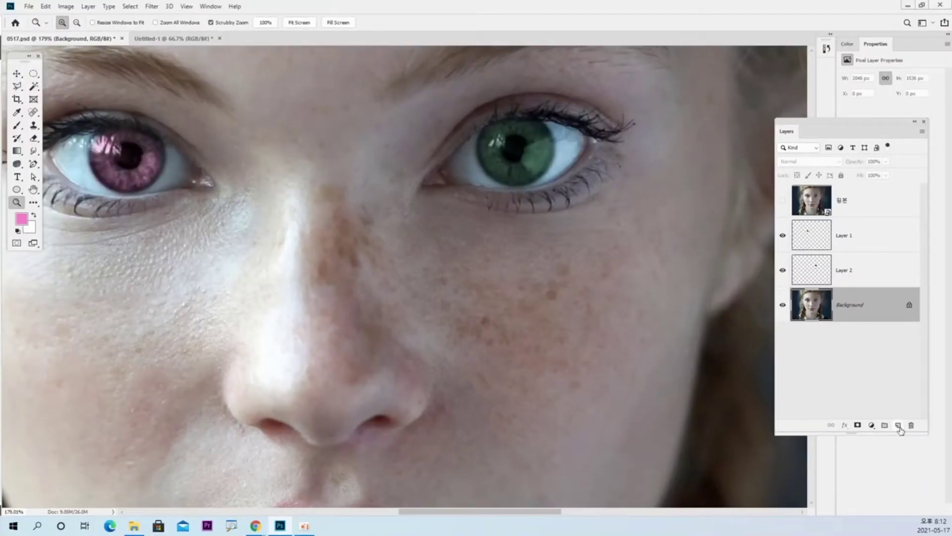
key(ctrl+1)
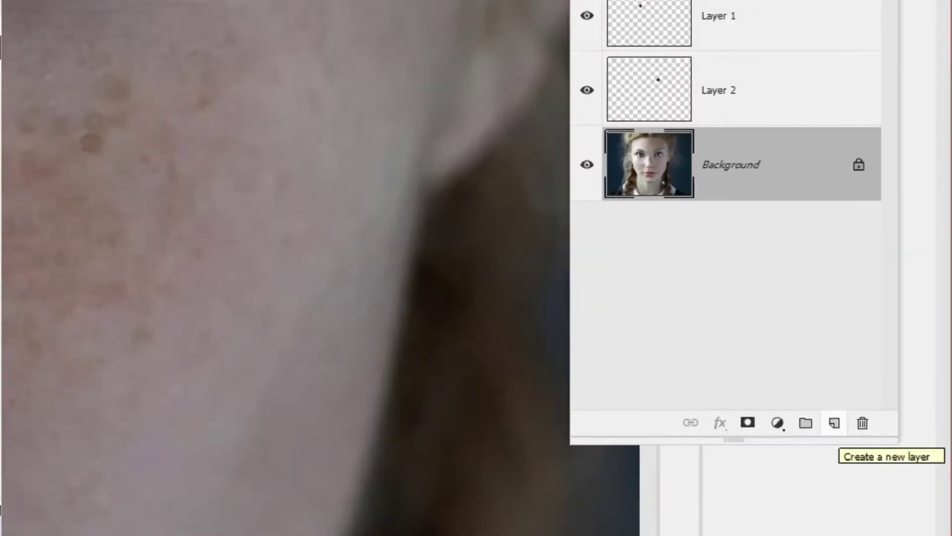
click(915, 438)
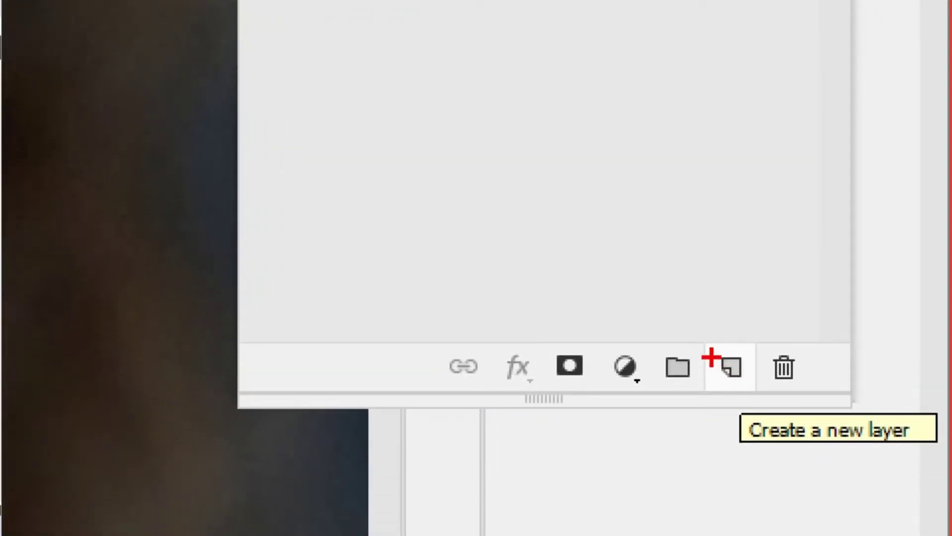
drag(696, 342, 765, 397)
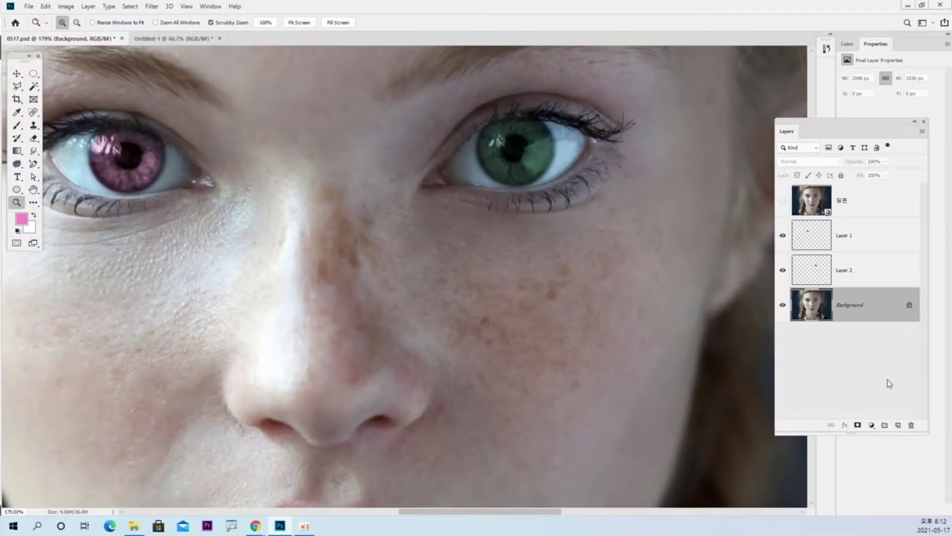
click(894, 426)
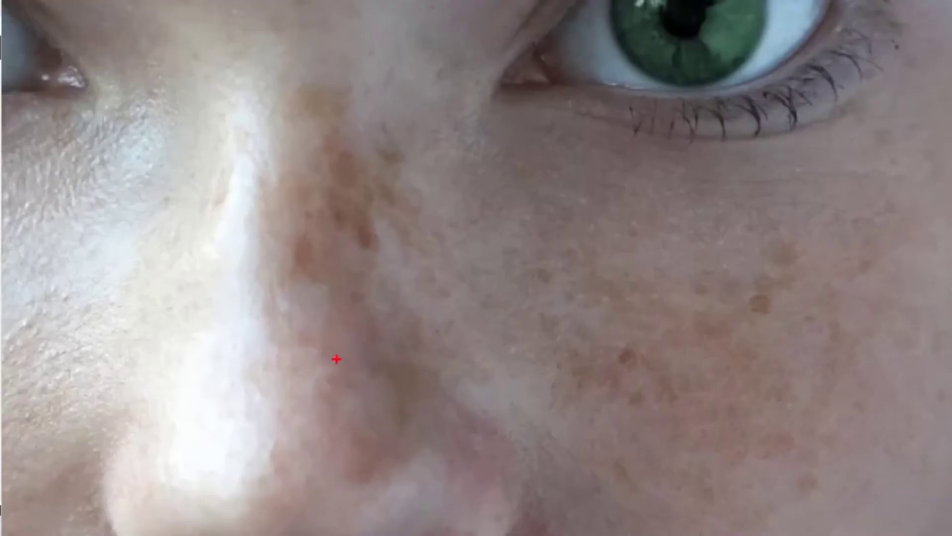
mouse_move(285, 385)
mouse_down()
mouse_move(251, 239)
mouse_move(270, 124)
mouse_move(288, 93)
mouse_move(494, 431)
mouse_move(428, 487)
mouse_move(323, 475)
mouse_move(268, 381)
mouse_up()
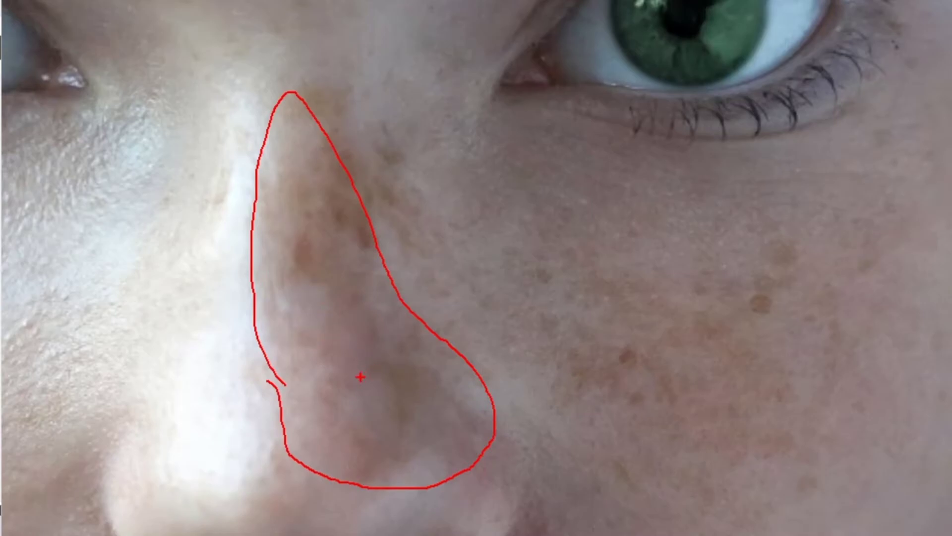
mouse_move(341, 338)
mouse_down()
mouse_move(380, 342)
mouse_move(345, 379)
mouse_move(349, 289)
mouse_up()
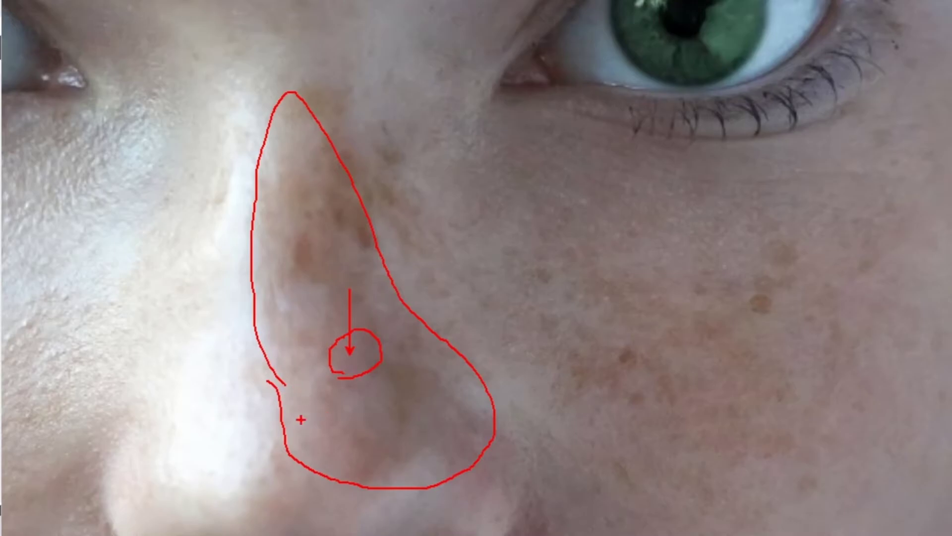
key(Escape)
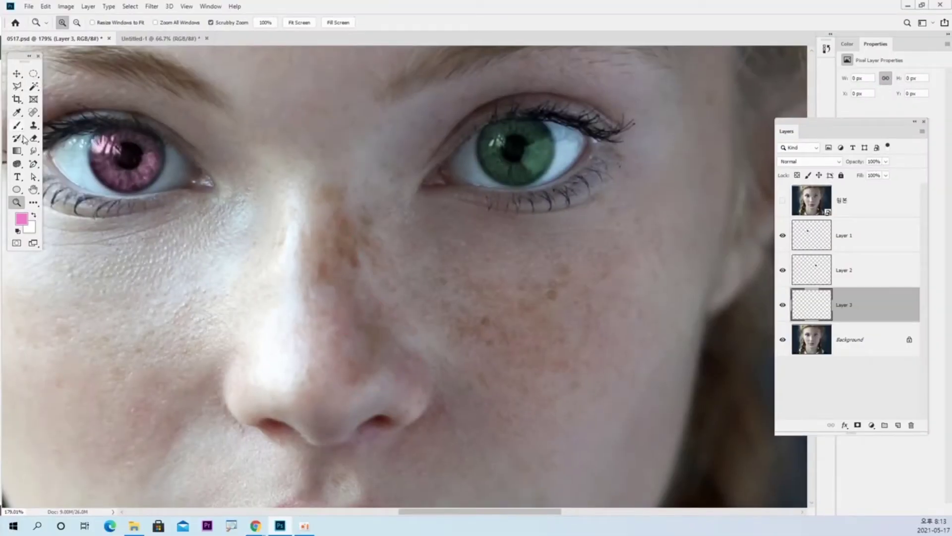
key(ctrl+1)
scroll(18, 121, up, 4)
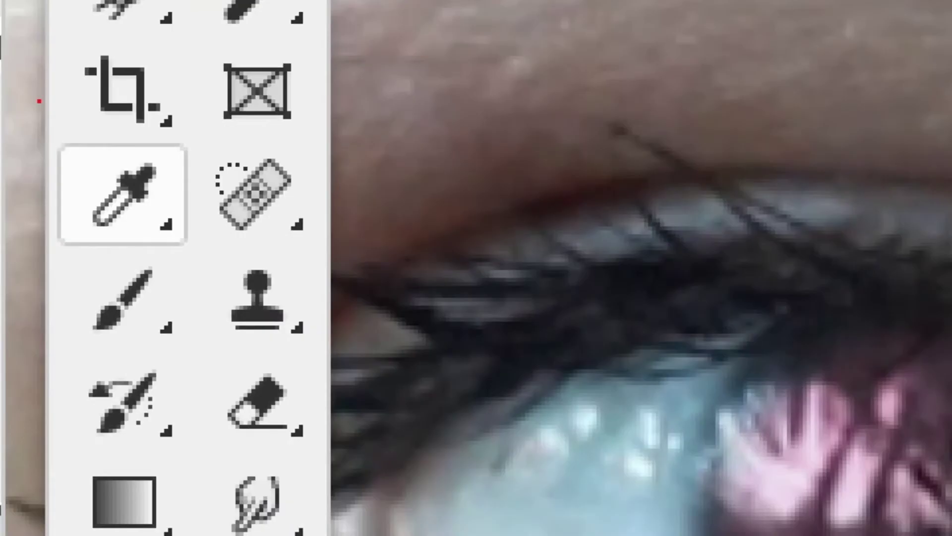
key(Escape)
- Sample the skin tone at the middle of the shaded nose side and set the Brush tool to 20% flow and about 60 px
click(18, 114)
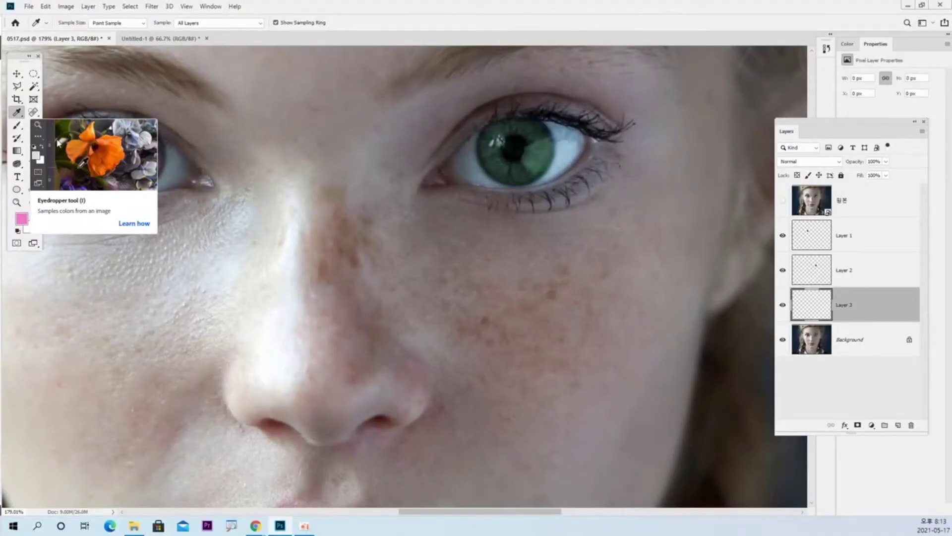
click(349, 307)
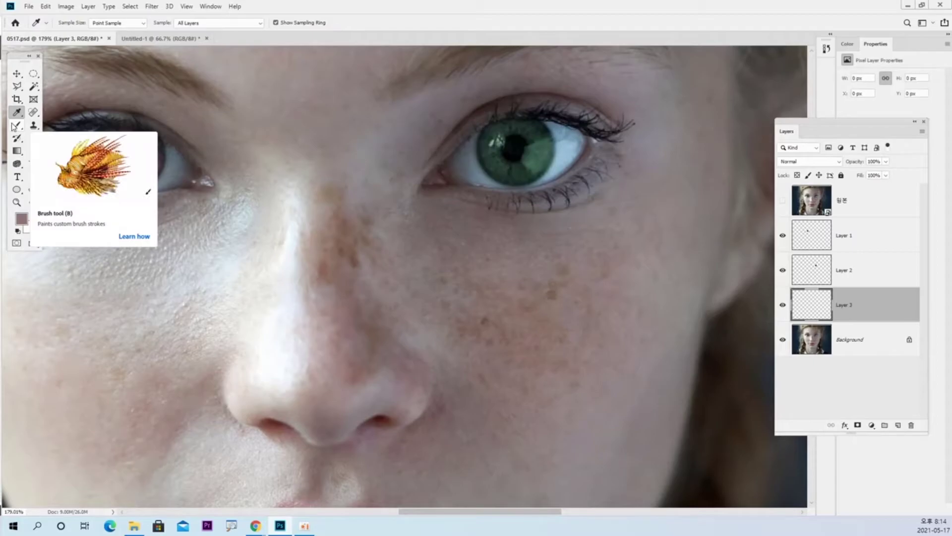
click(15, 126)
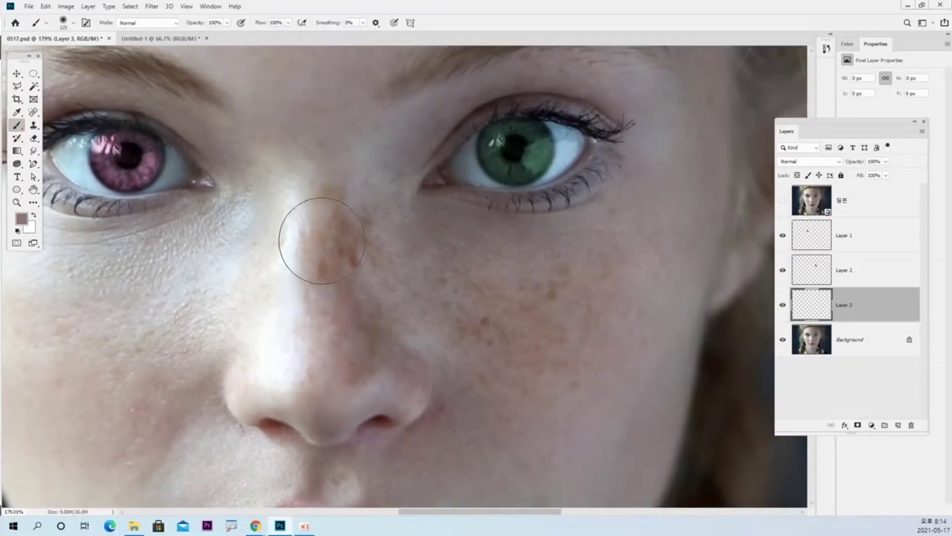
click(282, 24)
text(20)
key(Return)
key(bracketleft)
key(bracketleft)
key(bracketleft)
key(bracketleft)
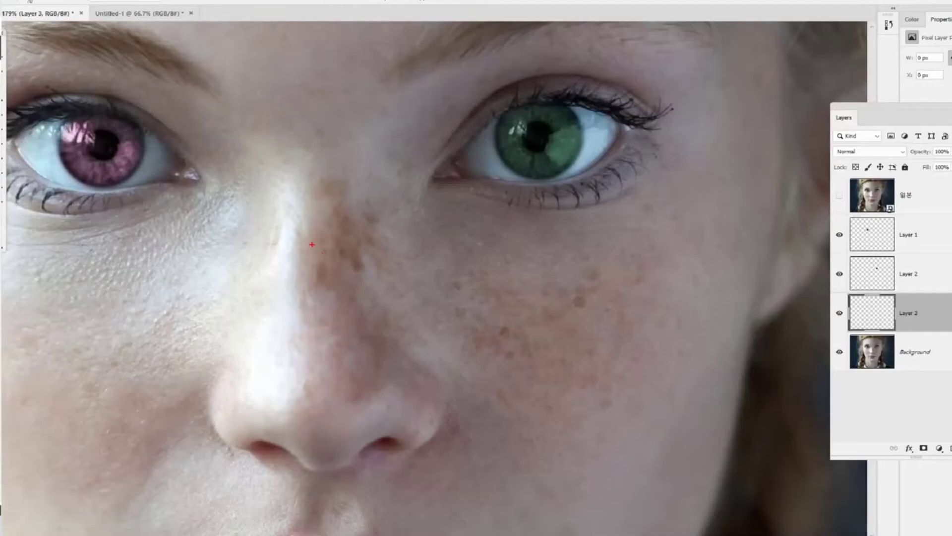
mouse_move(309, 237)
mouse_down()
mouse_move(310, 175)
mouse_move(346, 205)
mouse_up()
mouse_move(361, 284)
mouse_down()
mouse_move(428, 356)
mouse_move(430, 387)
mouse_move(340, 405)
mouse_move(308, 353)
mouse_move(301, 248)
mouse_up()
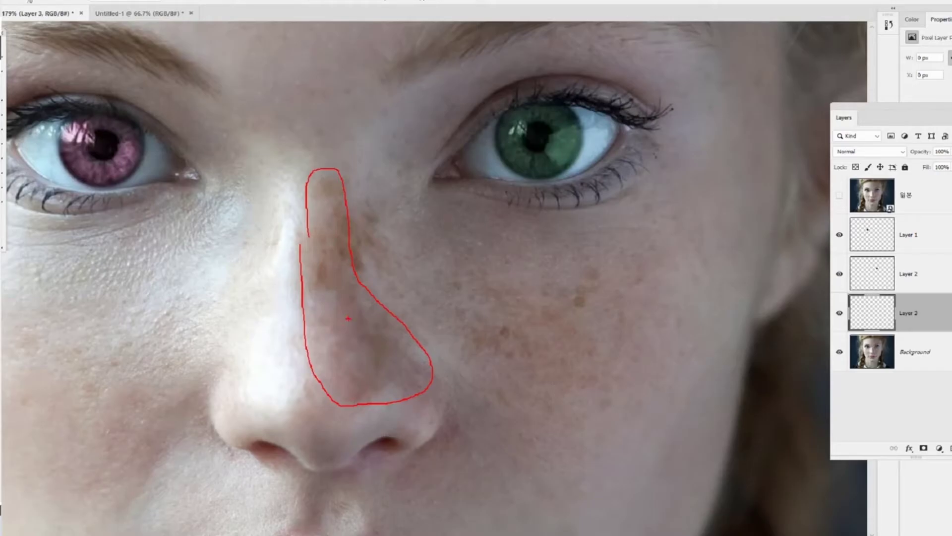
mouse_move(350, 188)
mouse_down()
mouse_move(368, 105)
mouse_move(394, 111)
mouse_move(395, 190)
mouse_move(418, 254)
mouse_move(458, 315)
mouse_move(428, 342)
mouse_up()
drag(404, 197, 383, 258)
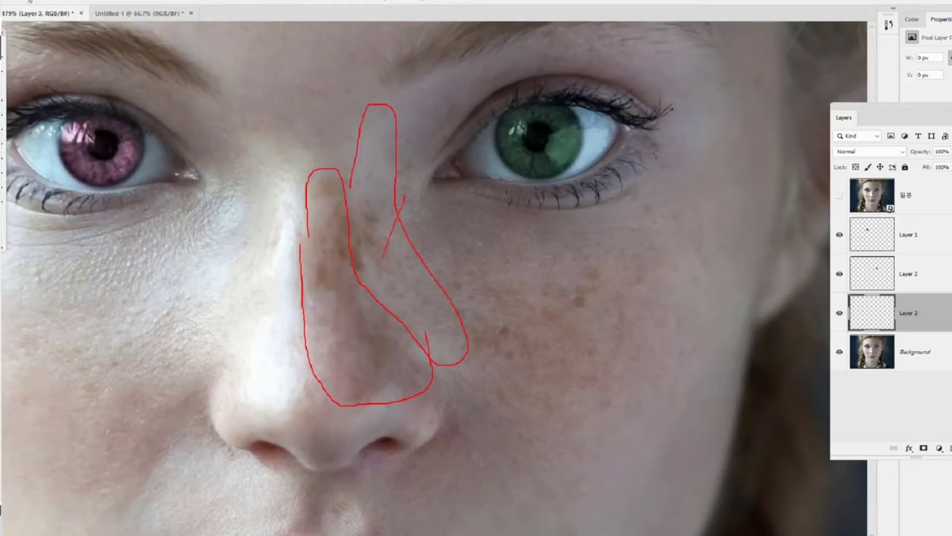
drag(366, 187, 436, 292)
key(Escape)
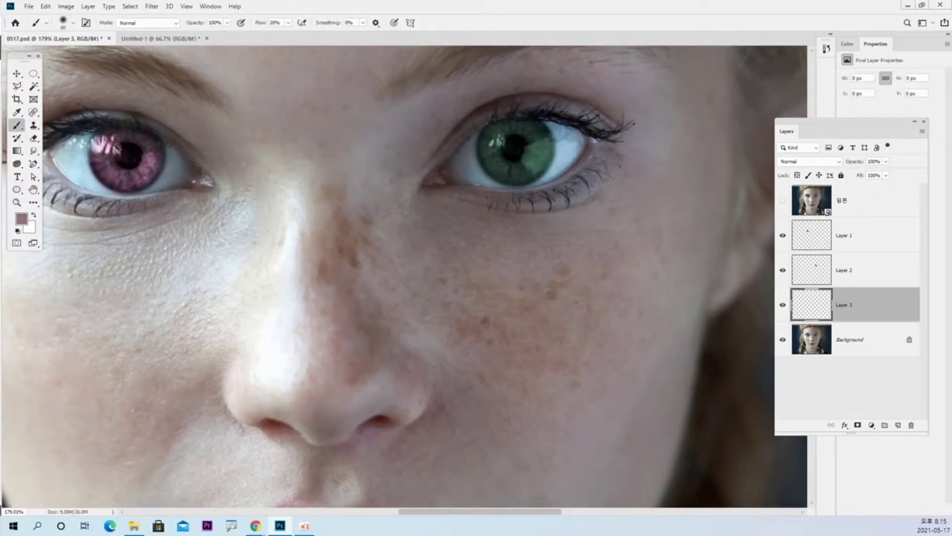
- Paint the sampled skin tone over the freckles along the shaded side of the nose, reducing the brush to 40 px for the edges
mouse_move(322, 221)
mouse_down()
mouse_move(331, 196)
mouse_move(335, 257)
mouse_move(320, 283)
mouse_move(339, 270)
mouse_move(357, 340)
mouse_move(341, 266)
mouse_move(348, 274)
mouse_move(351, 259)
mouse_move(373, 334)
mouse_move(362, 319)
mouse_move(369, 336)
mouse_move(344, 331)
mouse_move(362, 343)
mouse_move(367, 319)
mouse_move(340, 219)
mouse_move(344, 234)
mouse_move(325, 249)
mouse_move(329, 304)
mouse_move(375, 328)
mouse_move(377, 314)
mouse_move(420, 366)
mouse_move(347, 325)
mouse_move(345, 348)
mouse_move(371, 366)
mouse_up()
key(bracketleft)
mouse_move(408, 372)
mouse_down()
mouse_move(349, 357)
mouse_move(326, 329)
mouse_move(319, 192)
mouse_move(330, 187)
mouse_up()
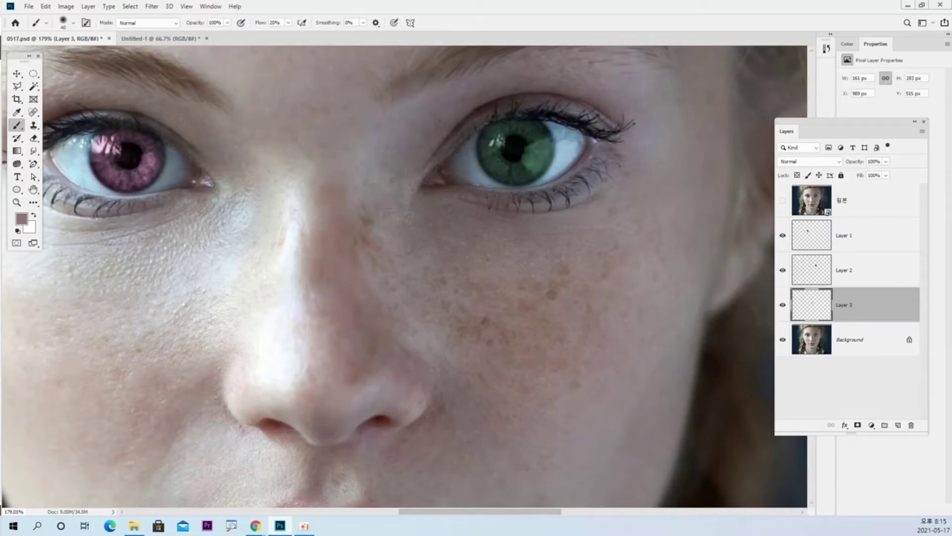
- Sample fresh skin tones along the nose bridge and paint them over the remaining freckles down its shaded side, comparing with Layer 3 hidden
key(i)
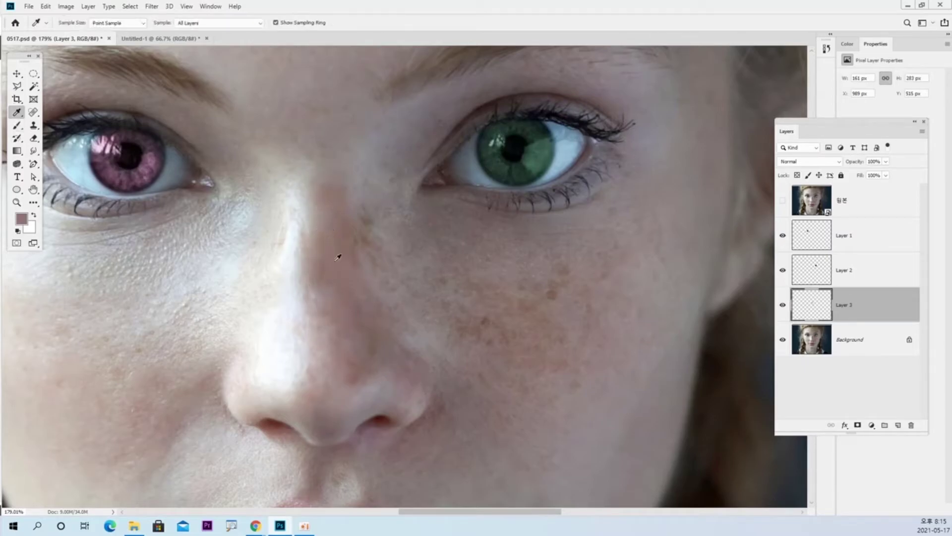
click(320, 218)
key(b)
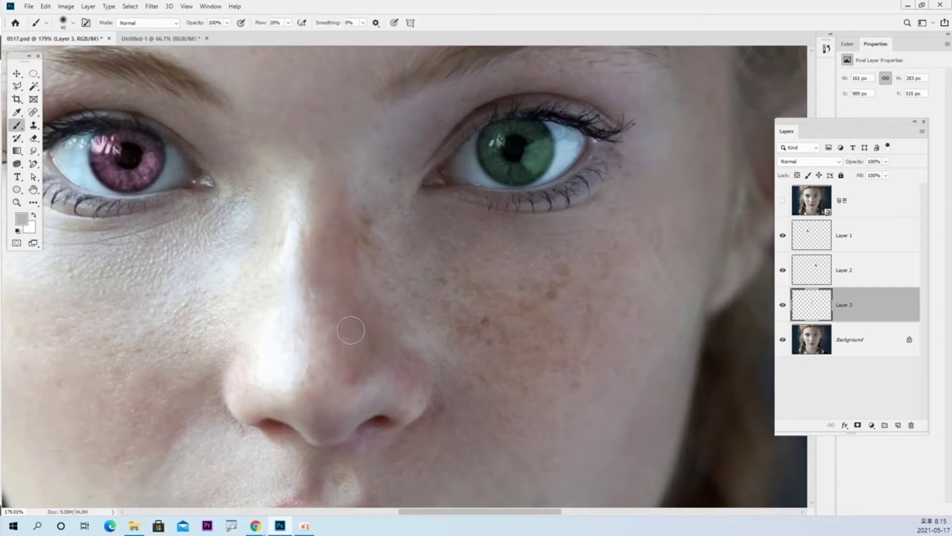
key(i)
click(345, 306)
key(b)
mouse_move(369, 344)
mouse_down()
mouse_move(362, 323)
mouse_move(348, 372)
mouse_up()
click(783, 305)
click(783, 306)
key(ctrl+1)
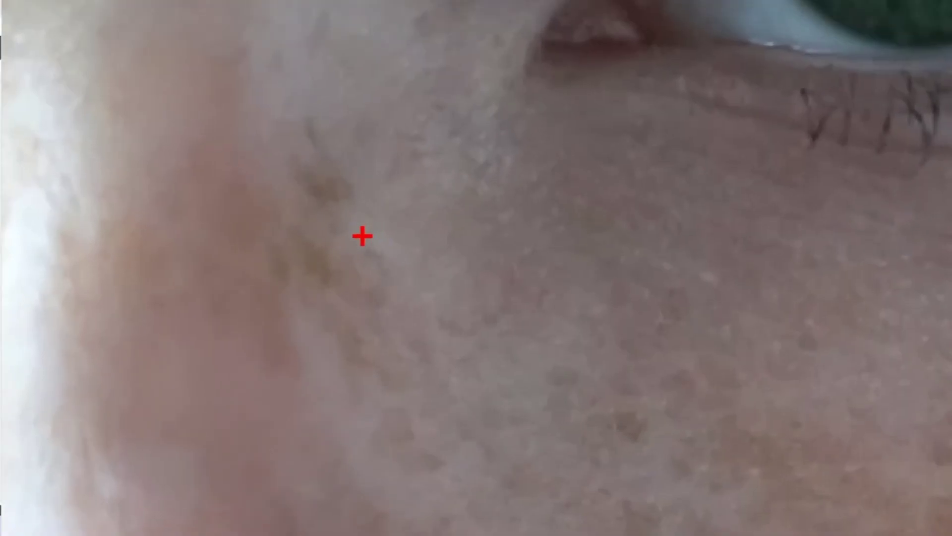
mouse_move(372, 221)
mouse_down()
mouse_move(417, 210)
mouse_move(424, 243)
mouse_move(364, 238)
mouse_up()
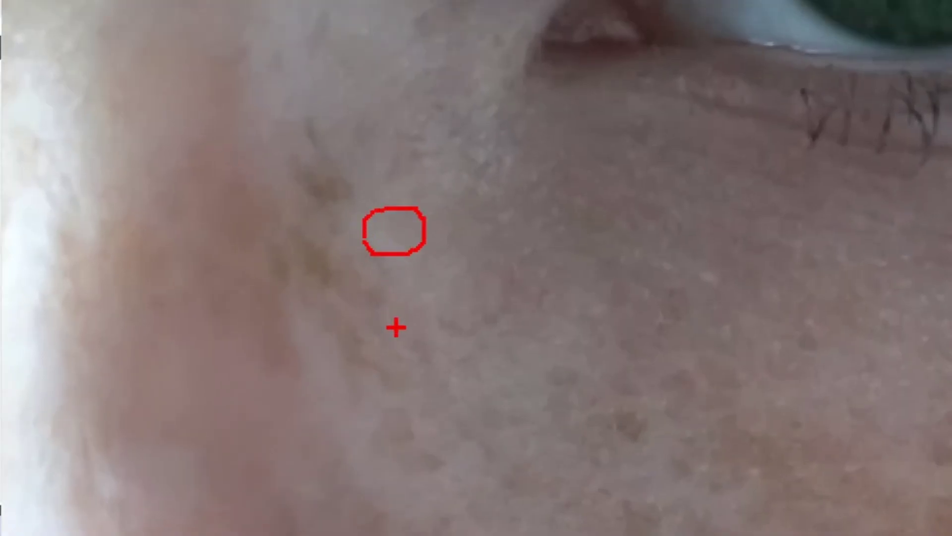
key(Escape)
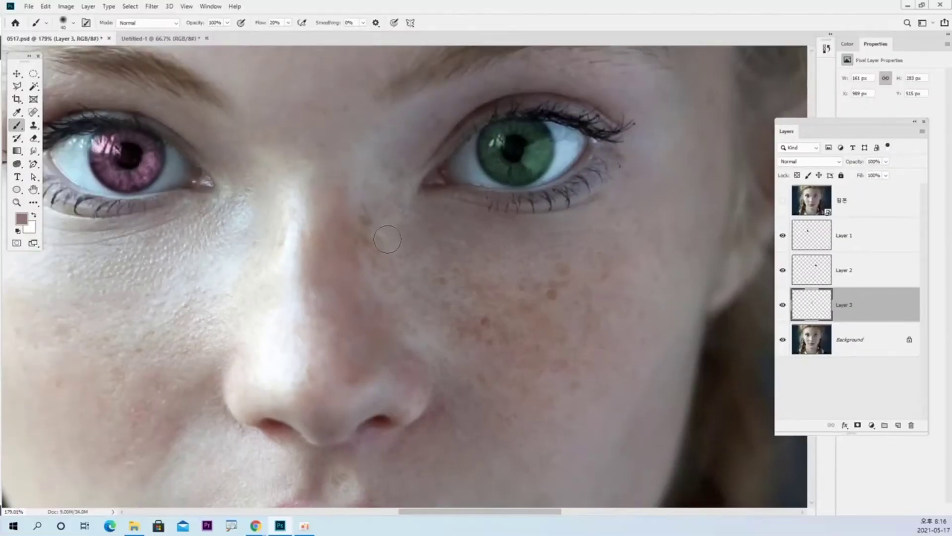
- Sample skin tones beside the upper nose and paint over the spots near the green eye's inner corner with 25 px and 40 px brushes
key(i)
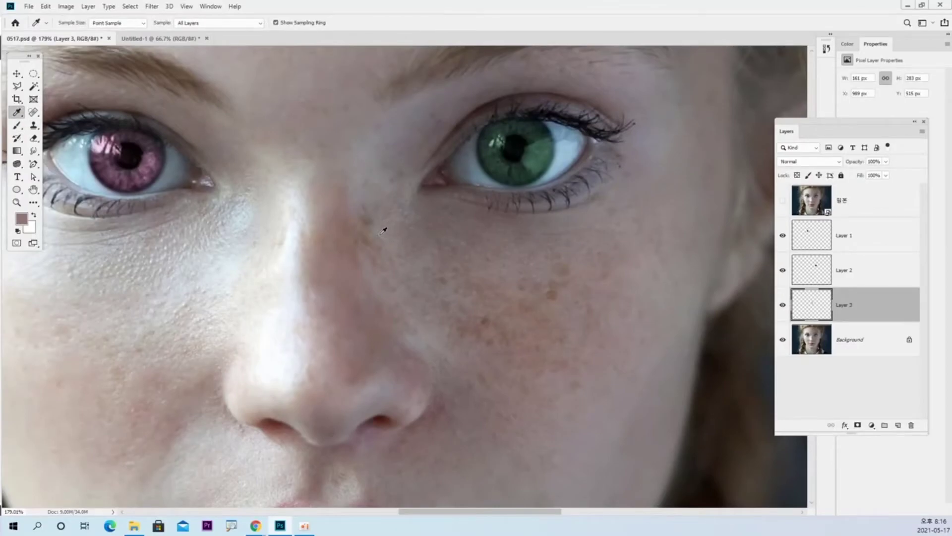
click(392, 228)
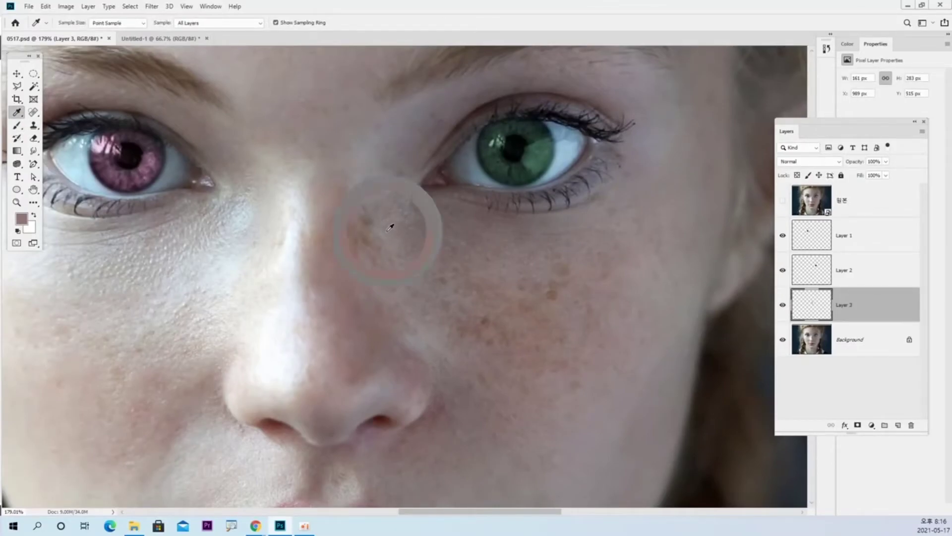
key(b)
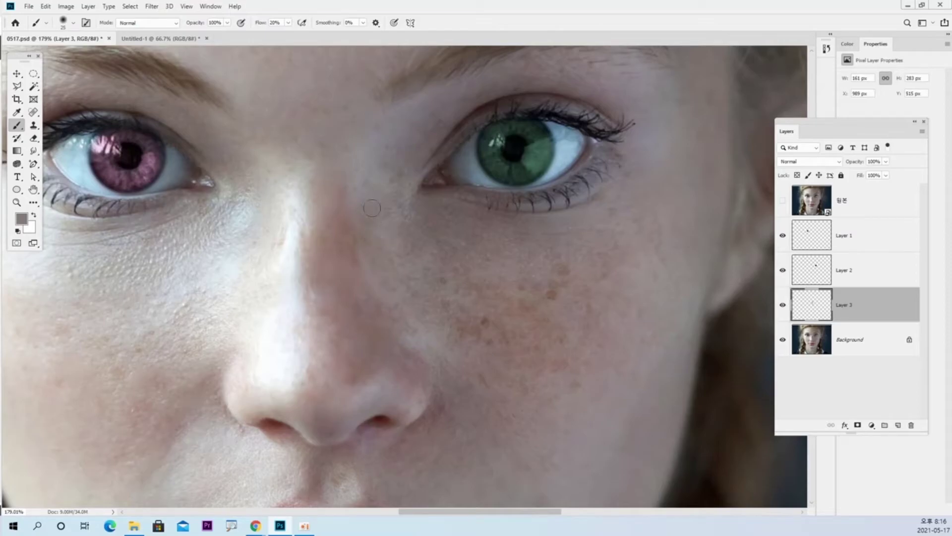
key(i)
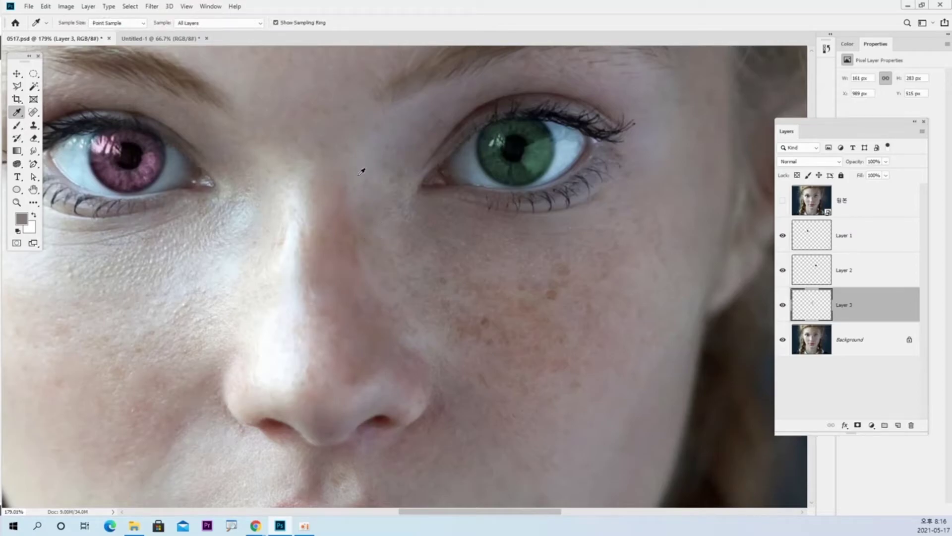
key(b)
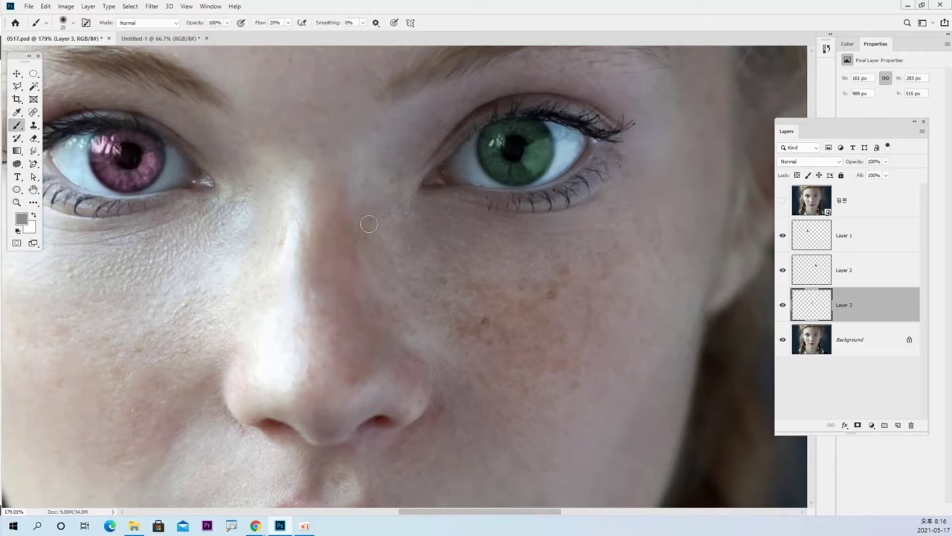
key(bracketright)
key(bracketright)
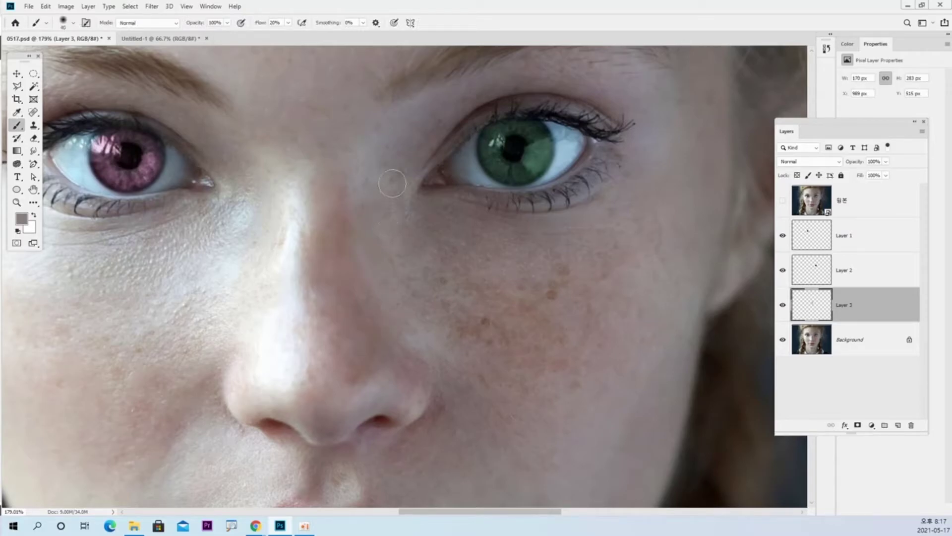
mouse_move(391, 183)
mouse_down()
mouse_move(367, 199)
mouse_move(380, 242)
mouse_move(363, 259)
mouse_move(347, 221)
mouse_up()
- Compare the nose with and without the painted skin tones by repeatedly hiding and showing Layer 3
click(782, 306)
click(782, 306)
click(782, 306)
click(783, 306)
click(783, 306)
click(782, 306)
click(783, 306)
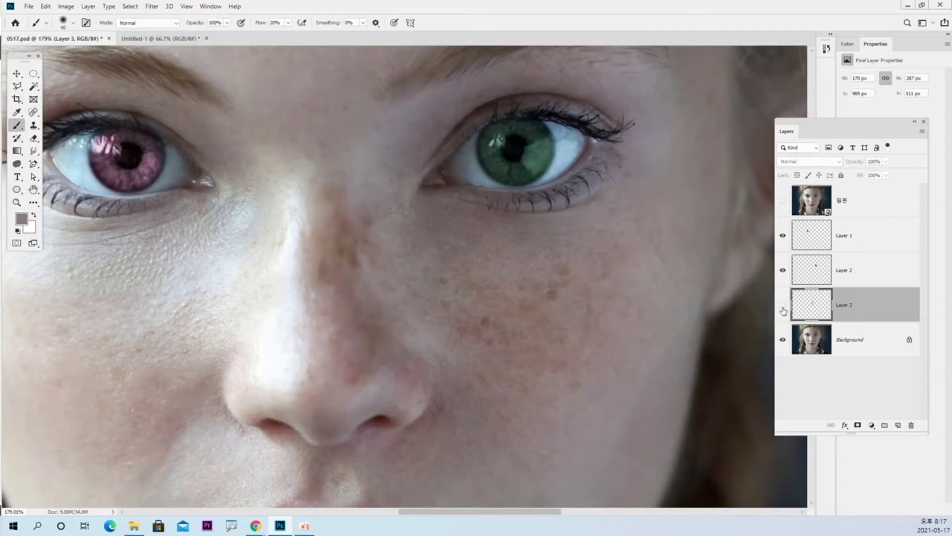
click(783, 306)
click(783, 306)
click(782, 306)
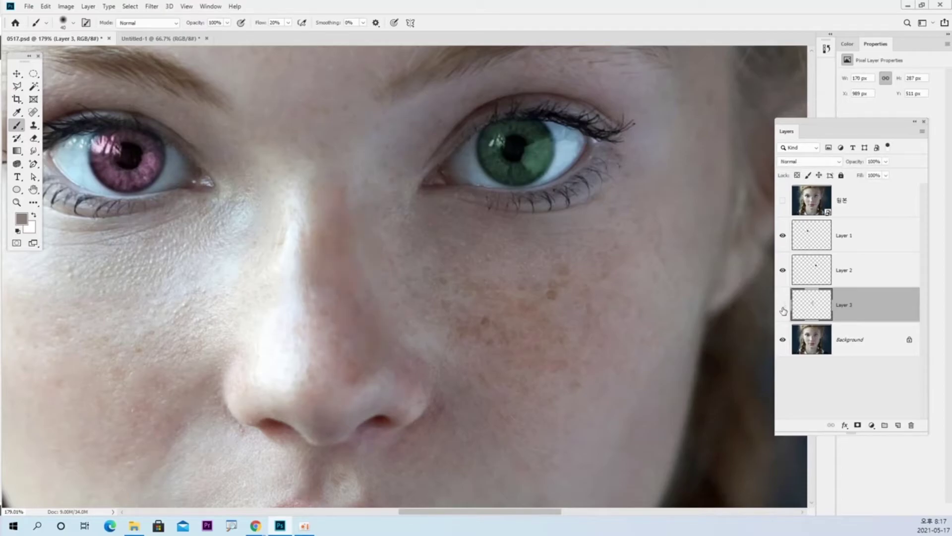
click(782, 306)
click(783, 306)
click(783, 306)
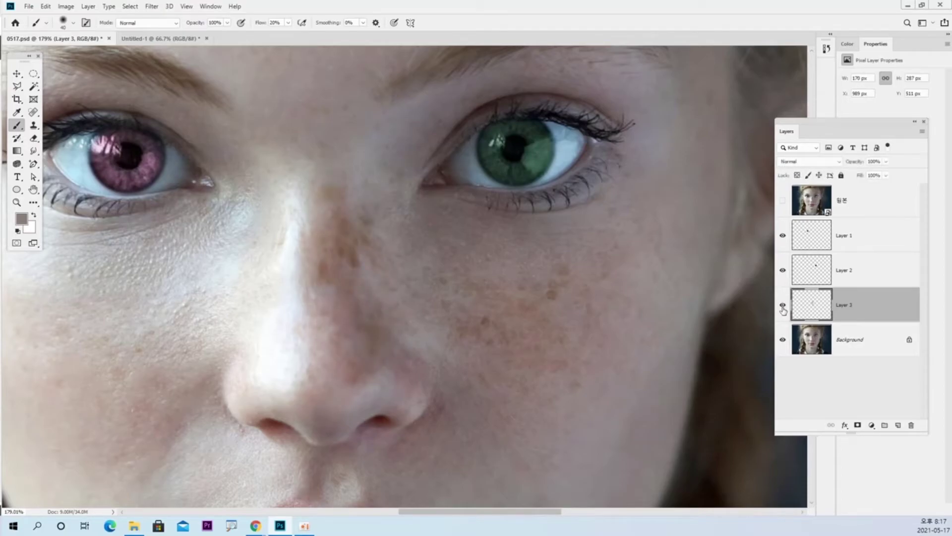
click(782, 306)
click(782, 306)
click(782, 306)
click(783, 306)
click(783, 306)
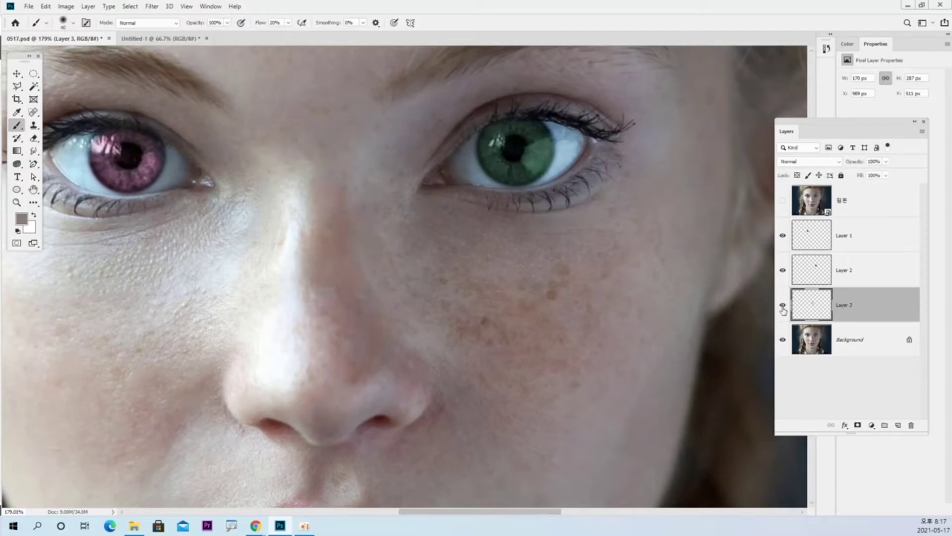
click(783, 306)
click(783, 306)
click(783, 306)
click(783, 306)
click(783, 306)
click(783, 306)
- Sample a cheek skin tone and paint over the freckles below the green eye with a brush of about 70 px, reducing it for the lower spots
key(i)
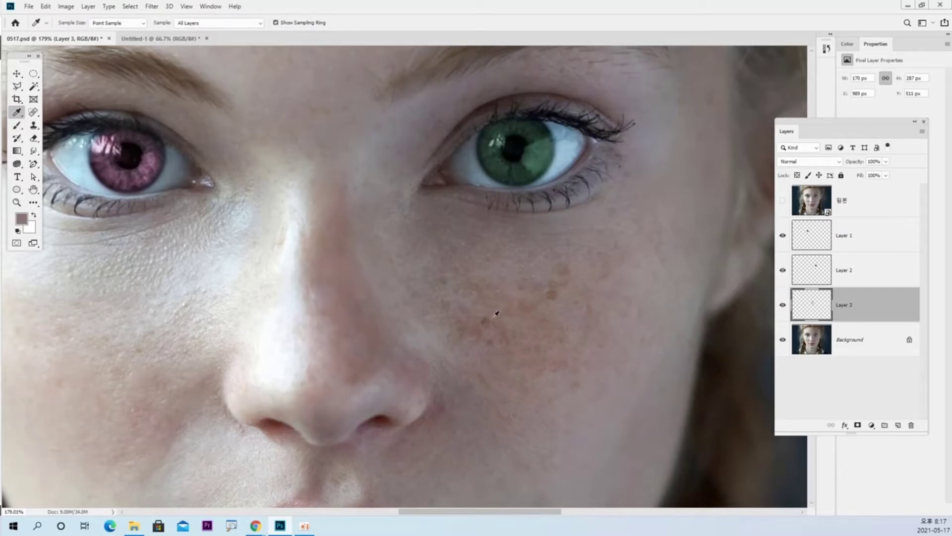
key(b)
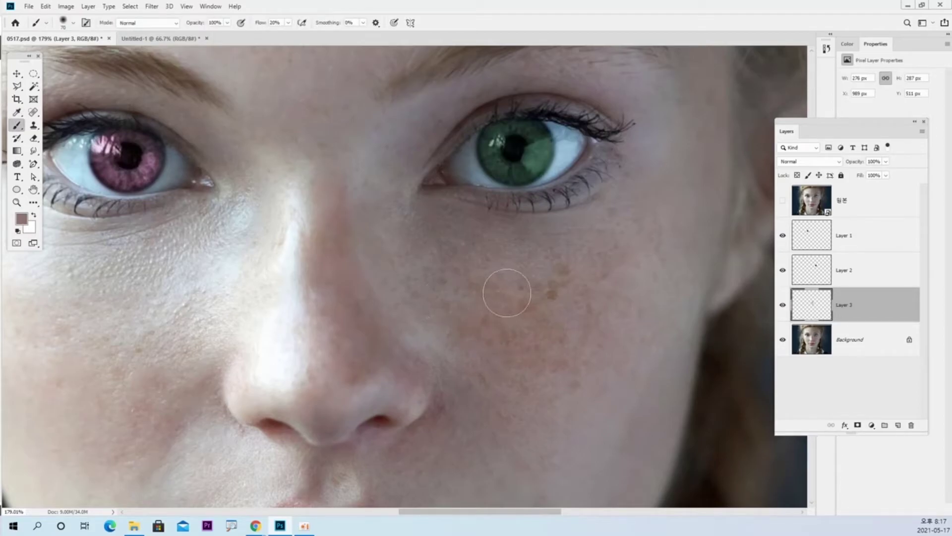
click(551, 294)
click(561, 264)
click(596, 300)
click(521, 358)
key(bracketleft)
key(bracketleft)
click(567, 383)
key(ctrl+0)
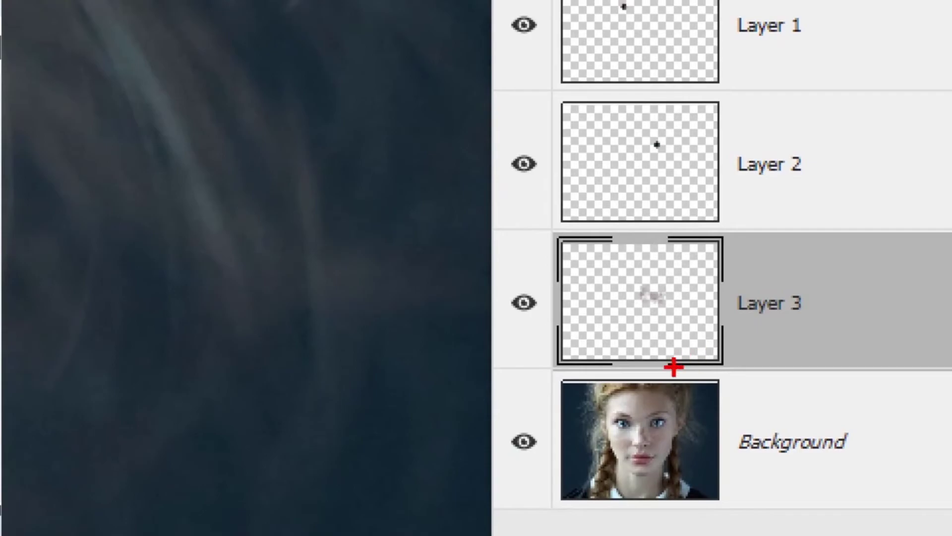
mouse_move(650, 368)
mouse_down()
mouse_move(597, 334)
mouse_move(595, 255)
mouse_move(664, 227)
mouse_move(722, 290)
mouse_move(714, 331)
mouse_move(650, 367)
mouse_up()
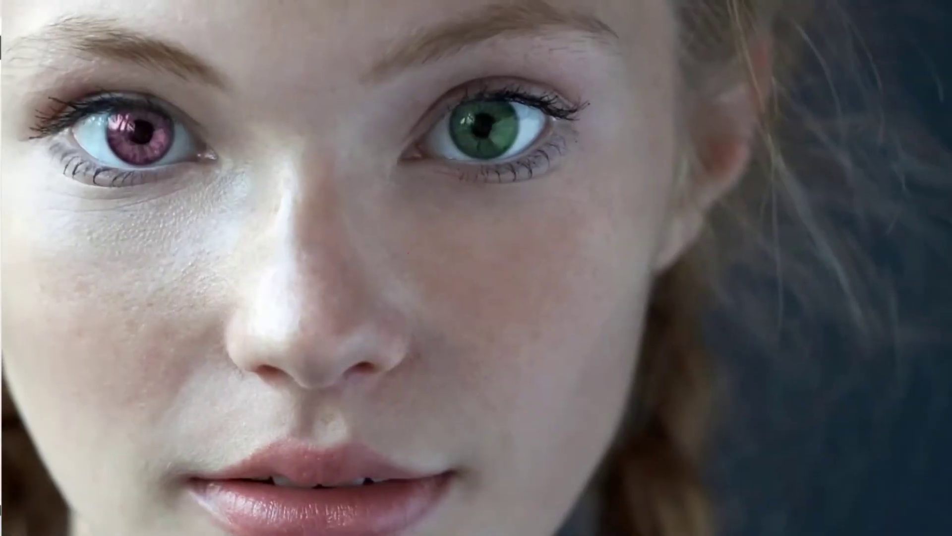
mouse_move(313, 335)
mouse_down()
mouse_move(267, 163)
mouse_move(632, 233)
mouse_move(363, 351)
mouse_up()
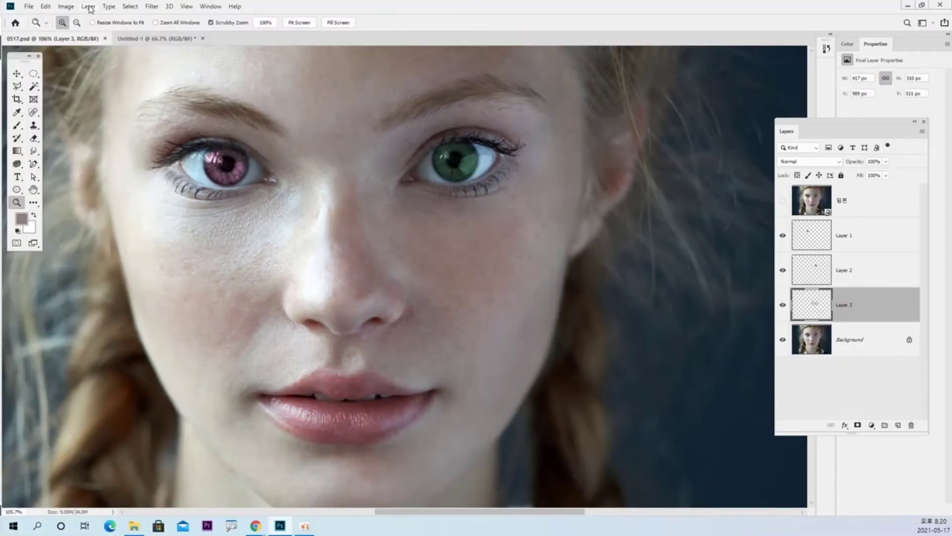
click(66, 6)
mouse_move(133, 31)
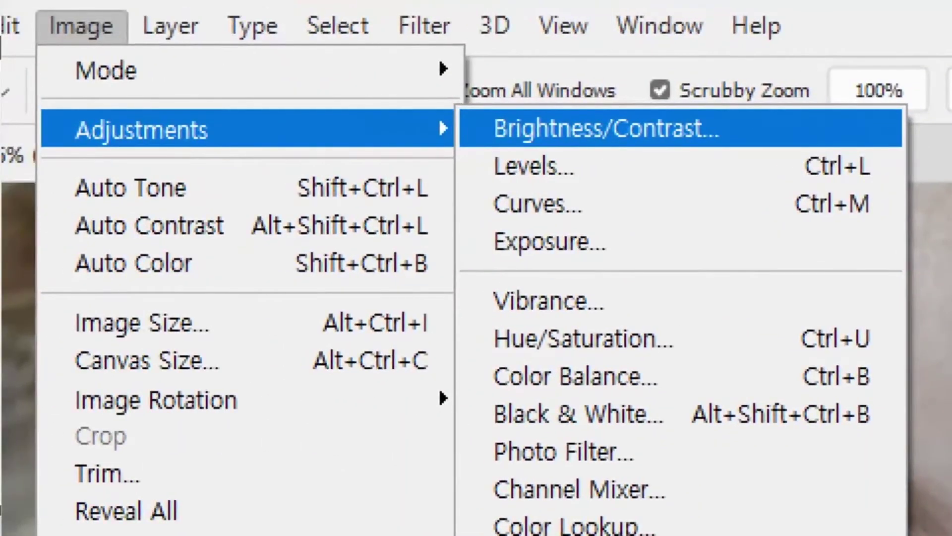
drag(474, 147, 726, 154)
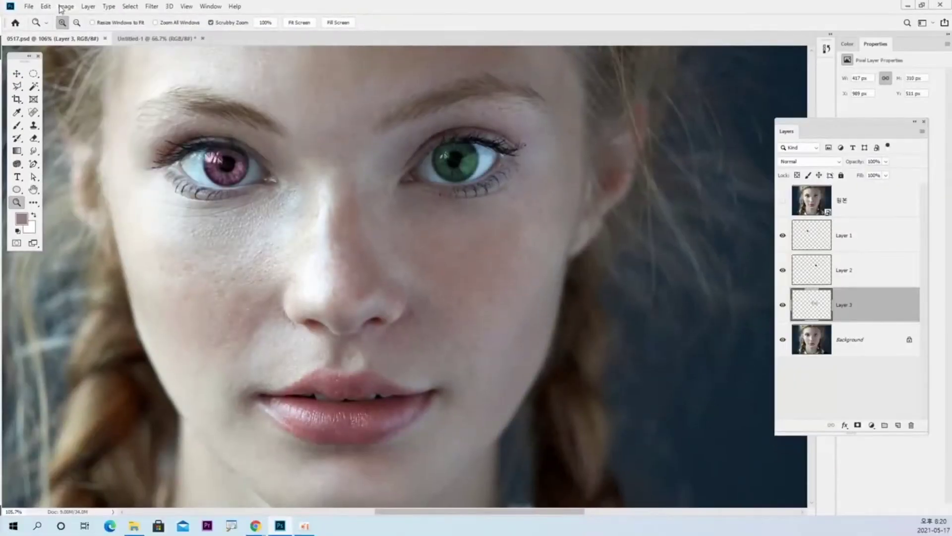
- Apply Brightness/Contrast to Layer 3 with slightly raised brightness and contrast -15, checking the preview
click(81, 25)
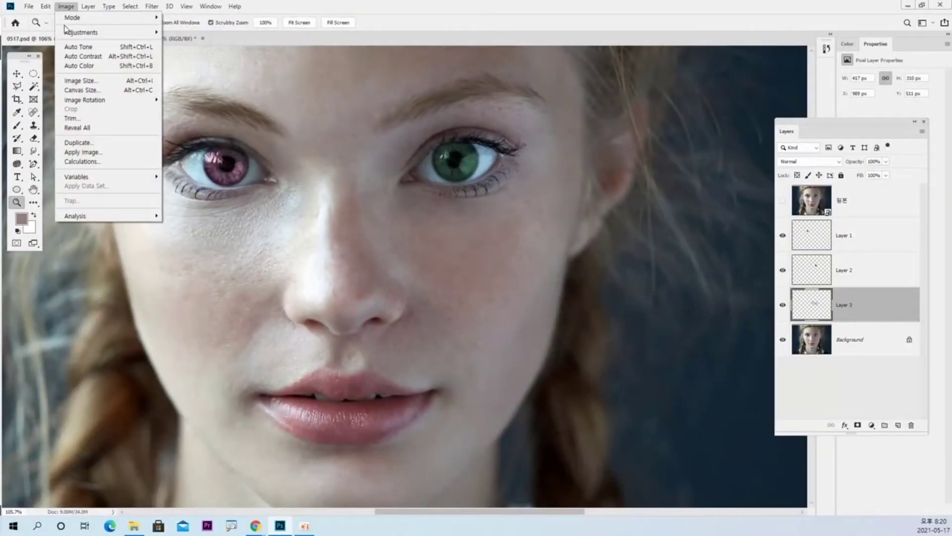
mouse_move(66, 31)
click(204, 33)
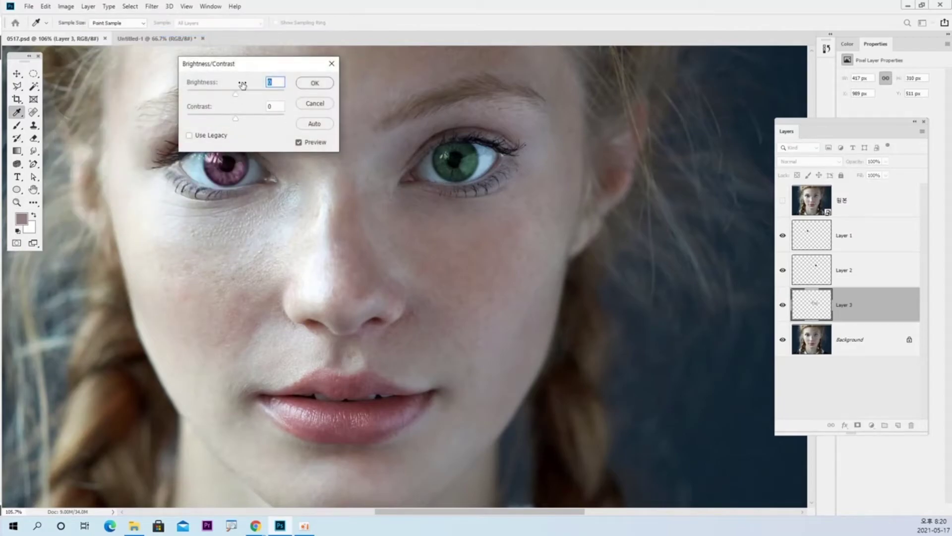
drag(238, 97, 221, 129)
click(298, 146)
click(299, 146)
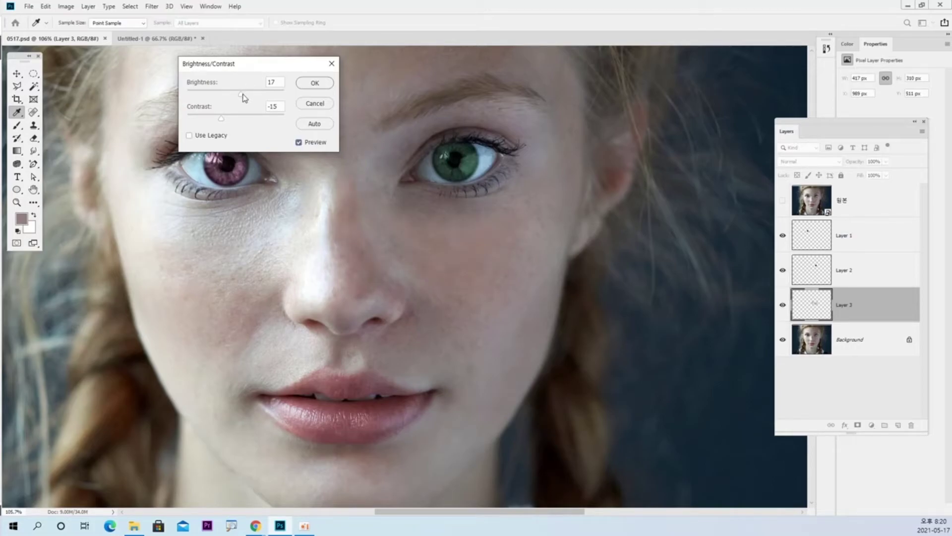
drag(243, 98, 239, 98)
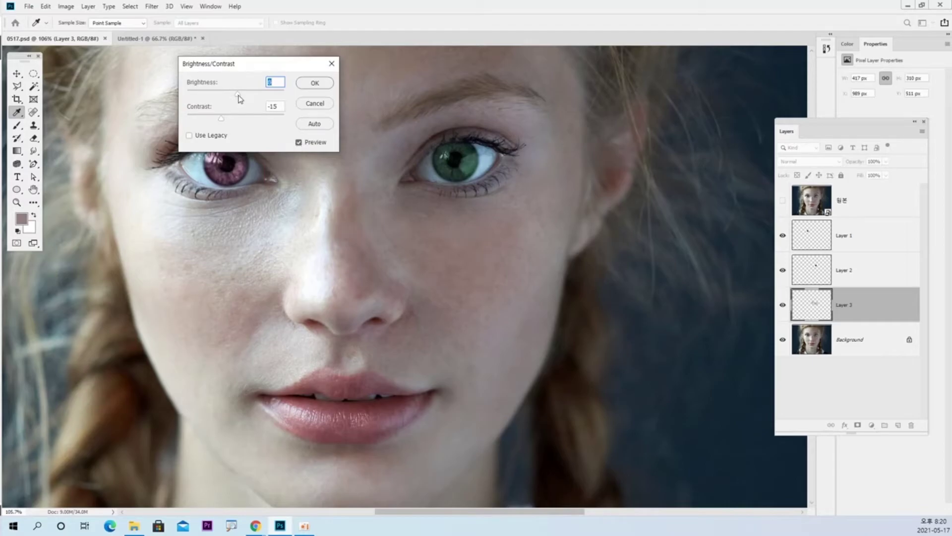
click(299, 143)
click(298, 143)
key(z)
click(318, 82)
- Apply Hue/Saturation to Layer 3 with saturation -15 and lightness -3, so the painted tones blend with the skin
click(66, 6)
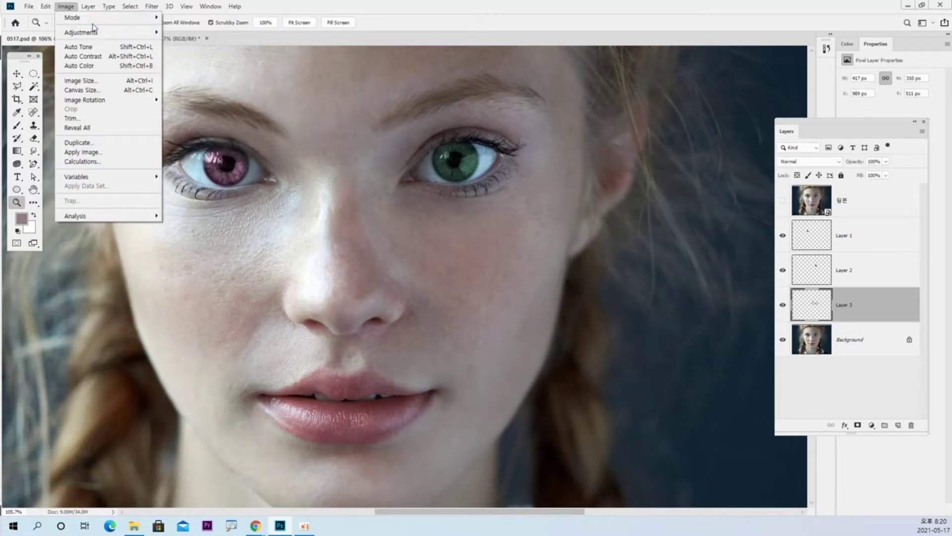
mouse_move(99, 33)
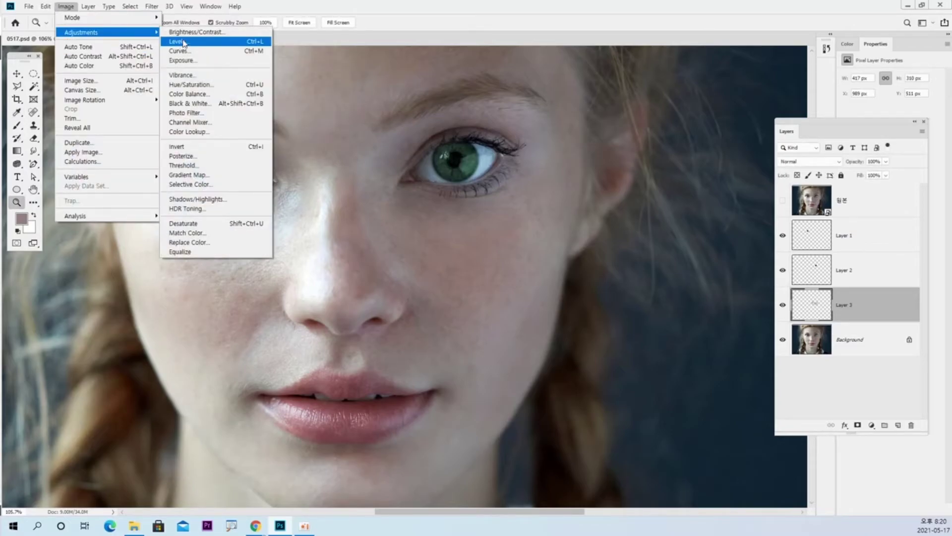
click(210, 87)
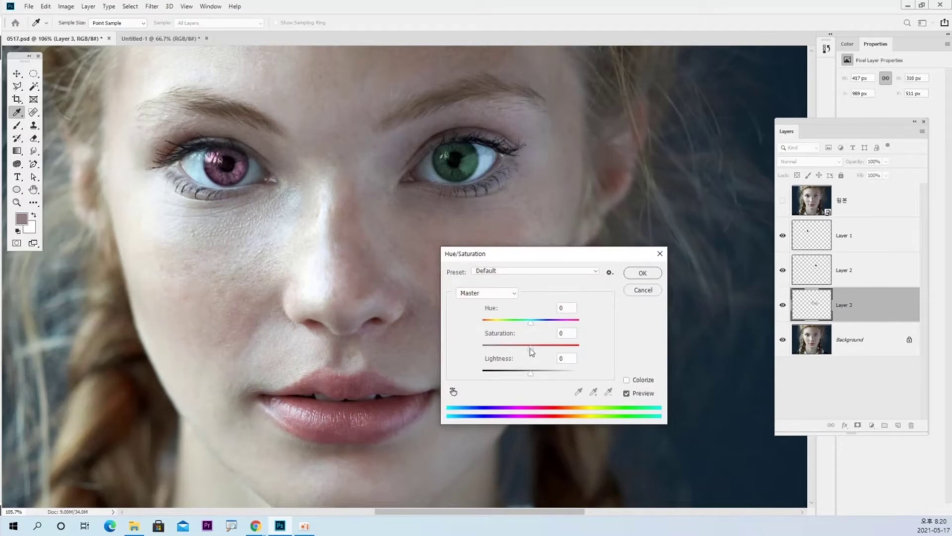
drag(531, 350, 506, 353)
drag(507, 256, 628, 232)
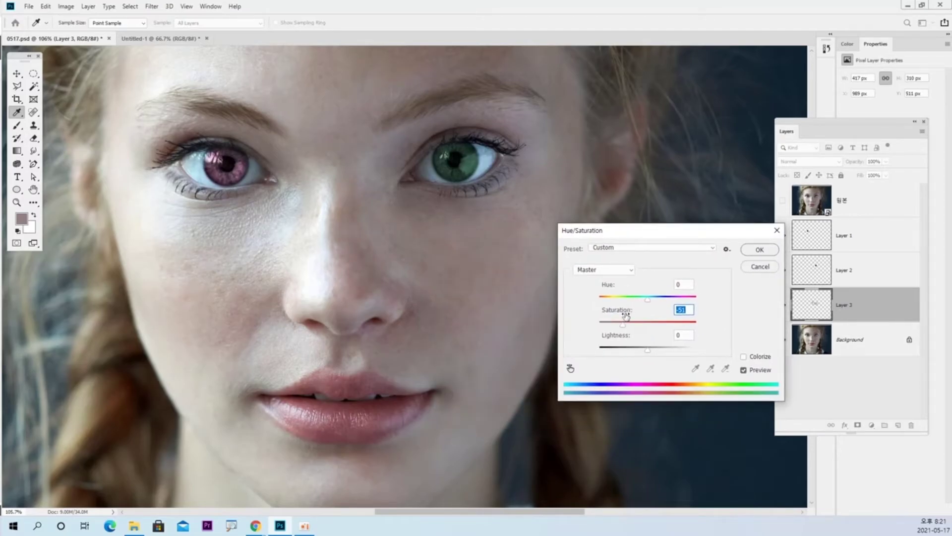
mouse_move(644, 328)
mouse_down()
mouse_move(591, 325)
mouse_move(729, 323)
mouse_move(590, 321)
mouse_move(723, 317)
mouse_move(643, 323)
mouse_up()
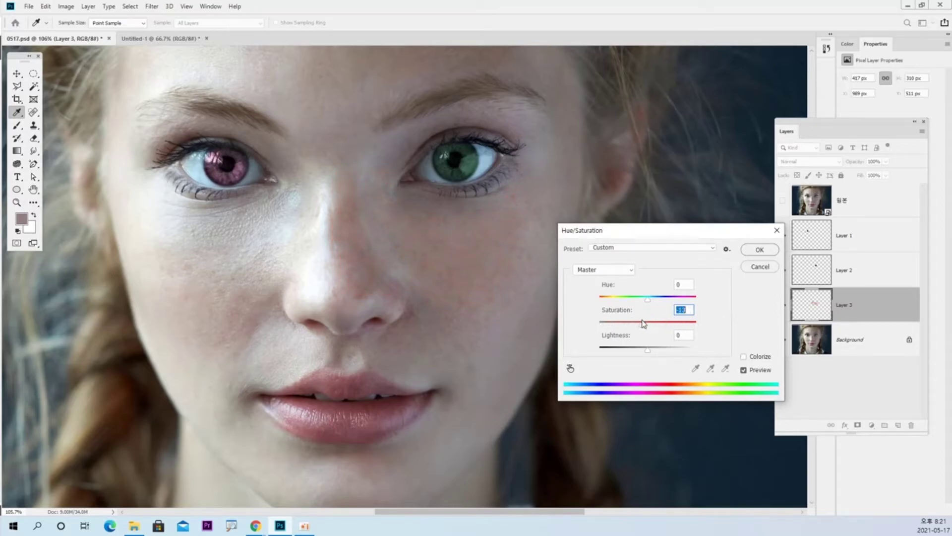
click(743, 372)
drag(649, 354, 645, 355)
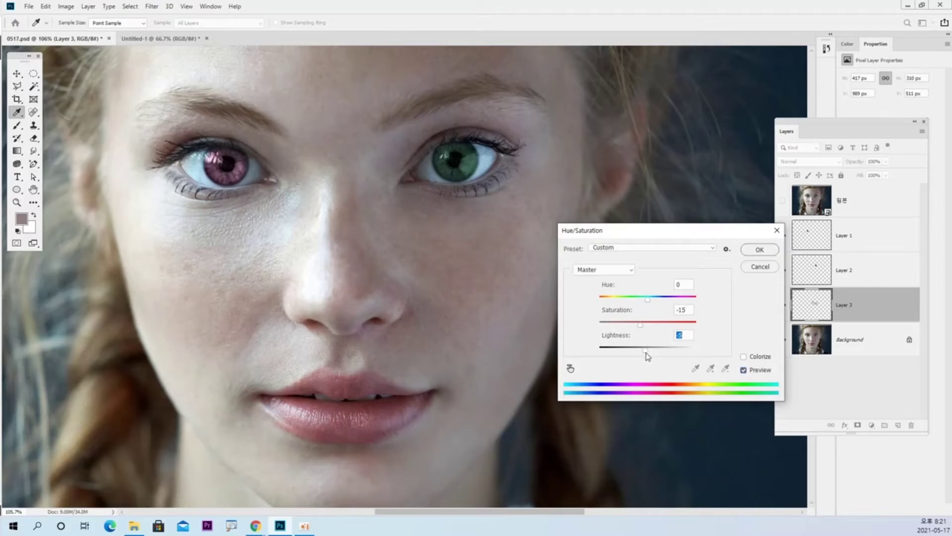
click(684, 310)
click(689, 333)
text(-3)
click(760, 251)
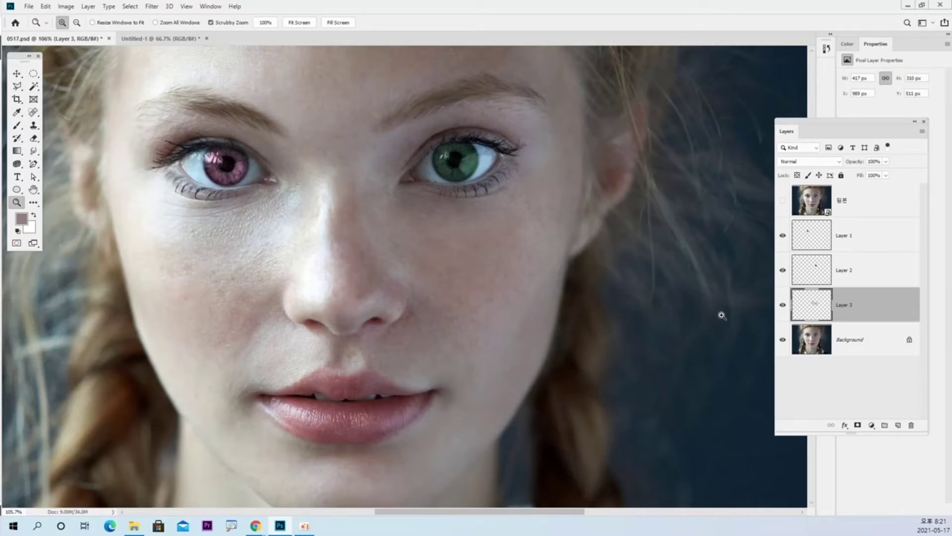
- Compare the face before and after the freckle cover by switching Layer 3's visibility off and on
click(784, 309)
click(783, 308)
click(783, 308)
click(783, 306)
click(784, 306)
click(784, 306)
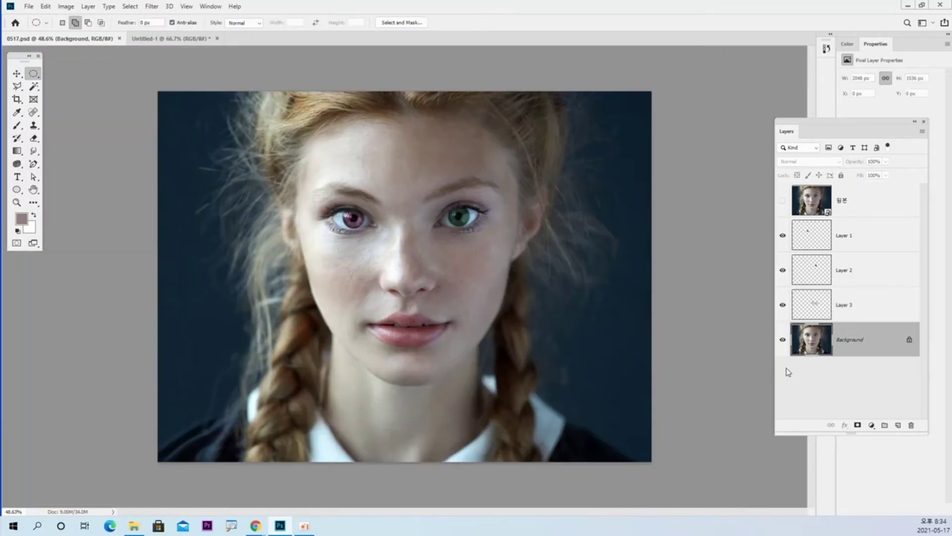
click(883, 251)
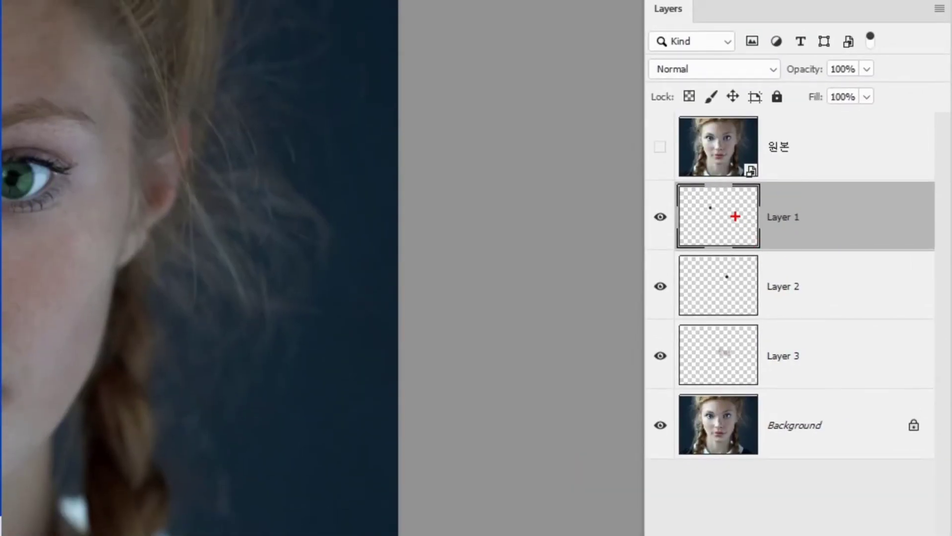
drag(817, 201, 861, 198)
mouse_move(845, 263)
mouse_down()
mouse_move(846, 285)
mouse_move(900, 268)
mouse_up()
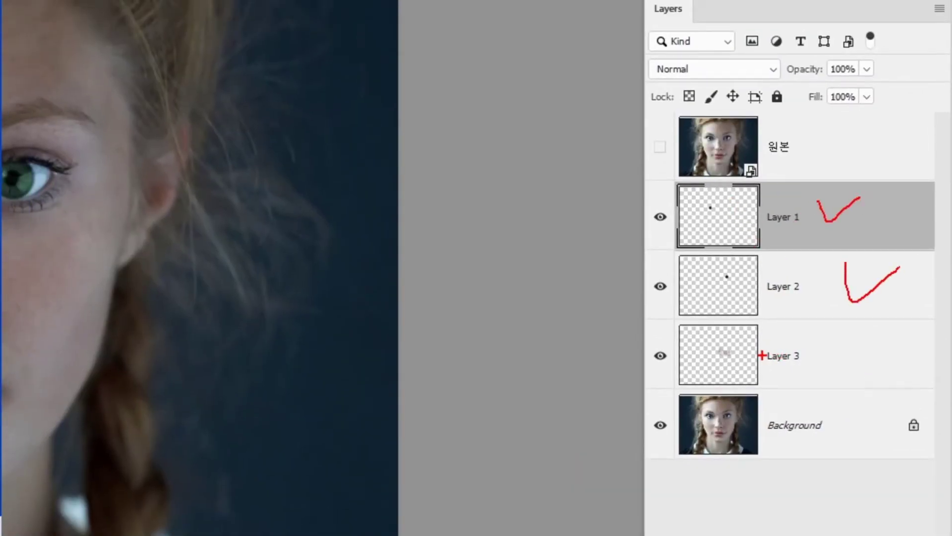
mouse_move(841, 340)
mouse_down()
mouse_move(841, 359)
mouse_move(865, 345)
mouse_up()
mouse_move(782, 470)
mouse_down()
mouse_move(660, 461)
mouse_move(604, 395)
mouse_up()
mouse_move(627, 238)
mouse_down()
mouse_move(771, 190)
mouse_move(905, 197)
mouse_move(944, 311)
mouse_move(913, 419)
mouse_move(875, 453)
mouse_move(790, 467)
mouse_up()
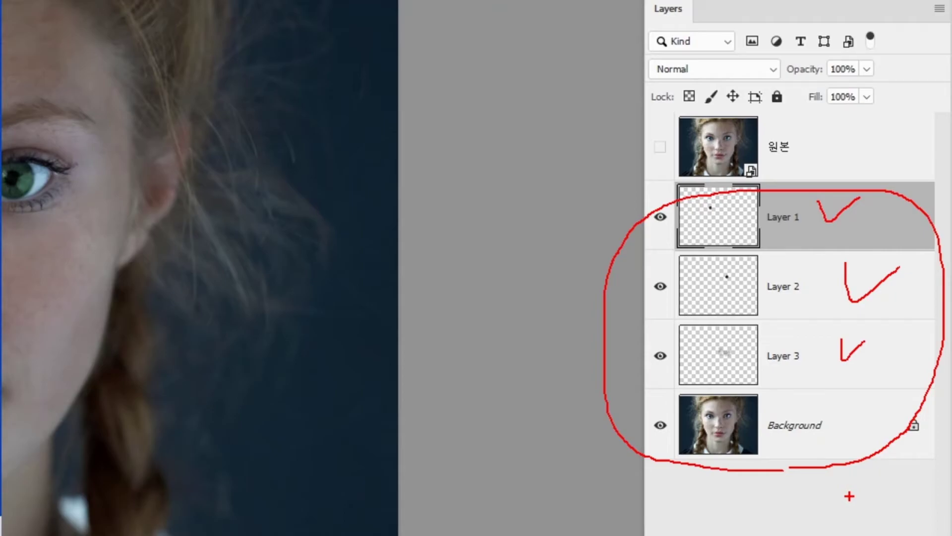
key(Escape)
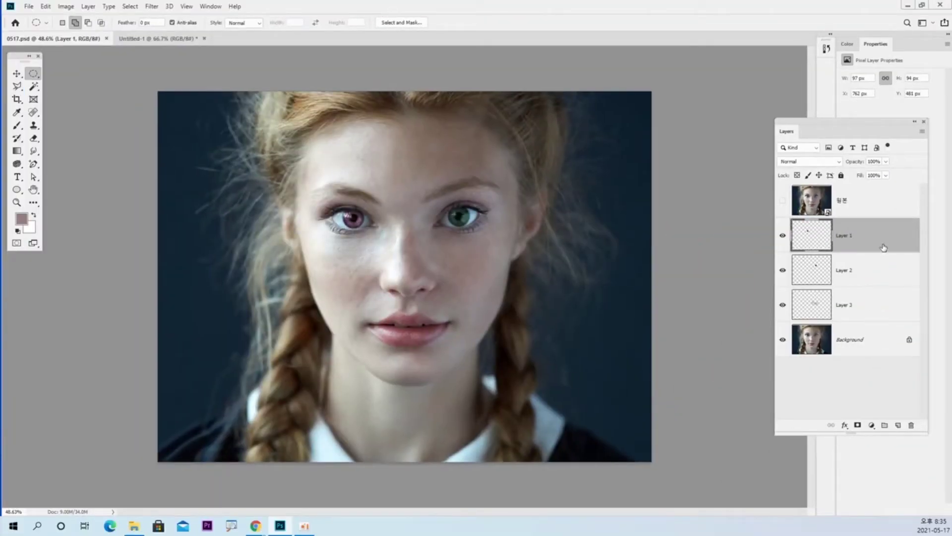
click(869, 265)
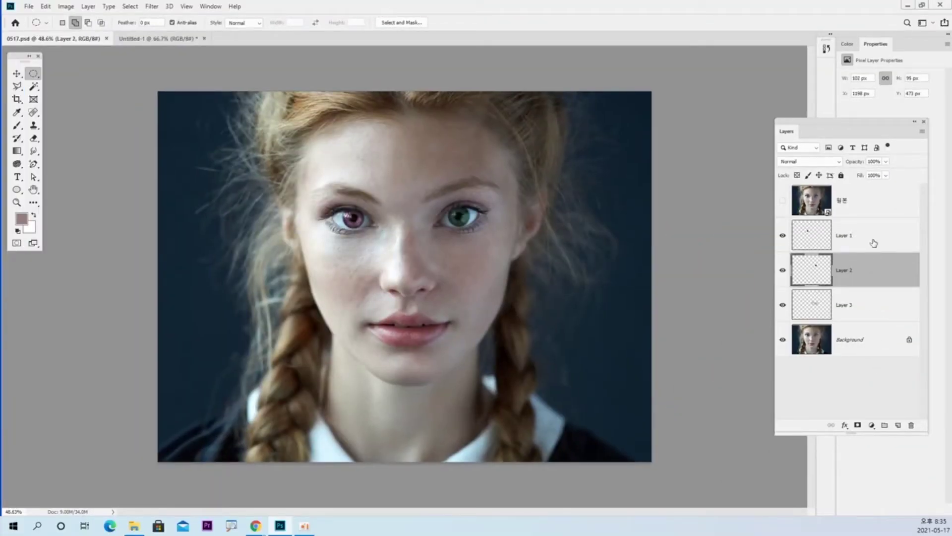
click(877, 242)
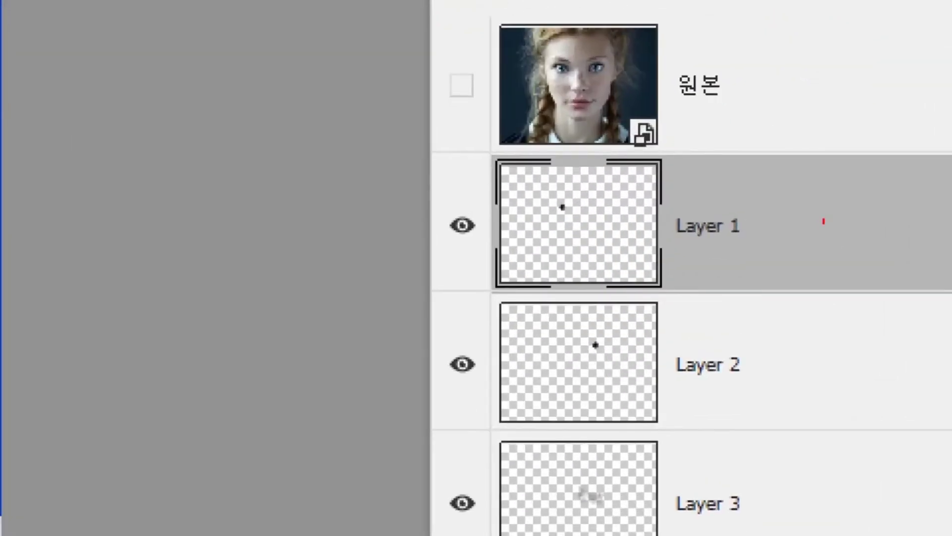
drag(857, 195, 816, 213)
drag(815, 191, 823, 199)
drag(624, 80, 737, 157)
key(e)
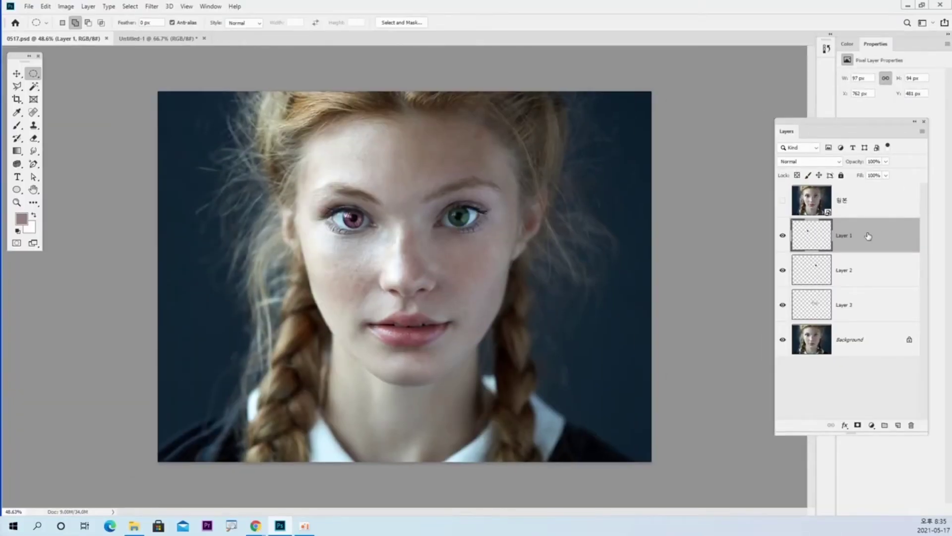
- Merge Layer 1 down into Layer 2, that result into Layer 3, and everything into the Background layer
right_click(868, 236)
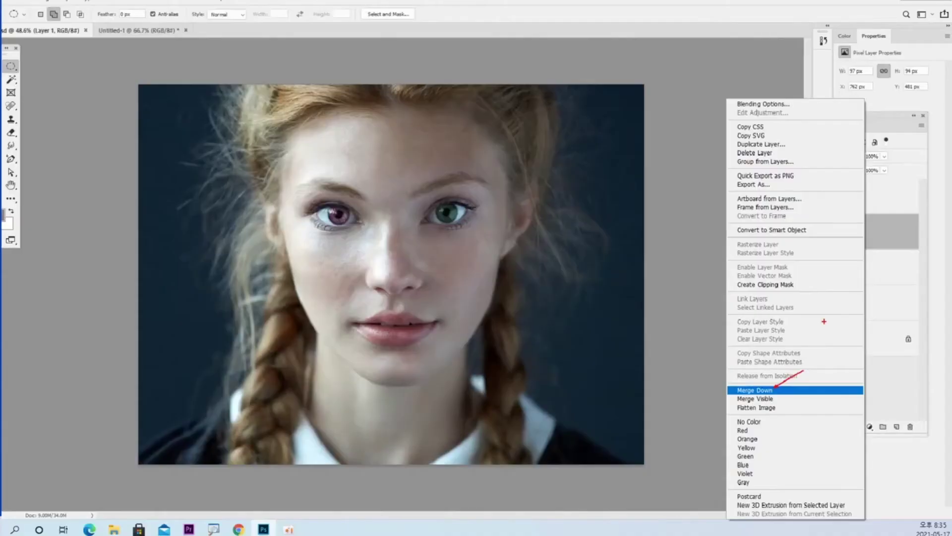
click(809, 100)
right_click(809, 99)
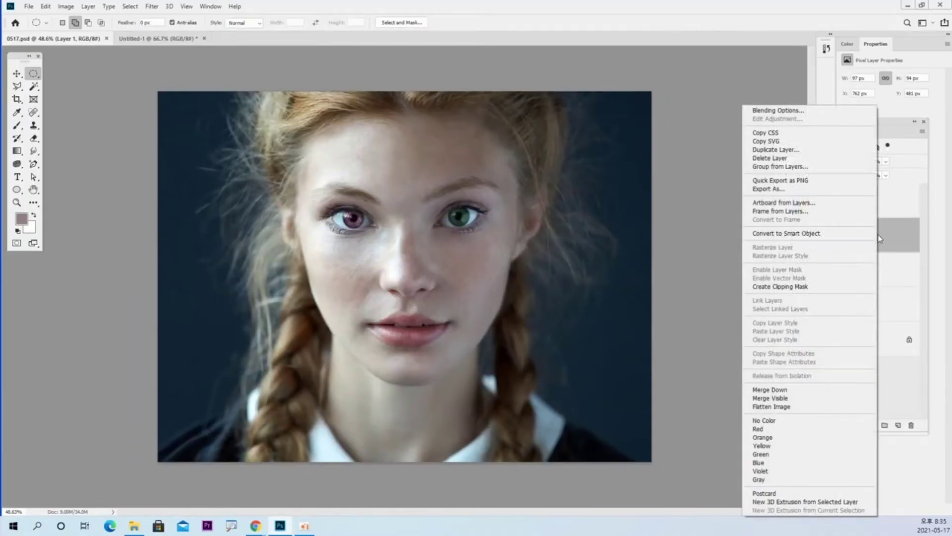
click(809, 391)
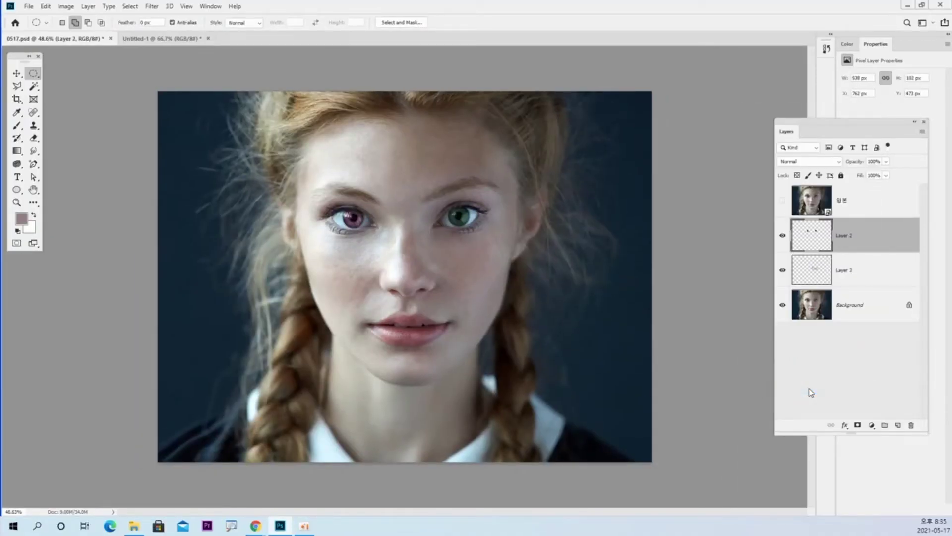
right_click(877, 239)
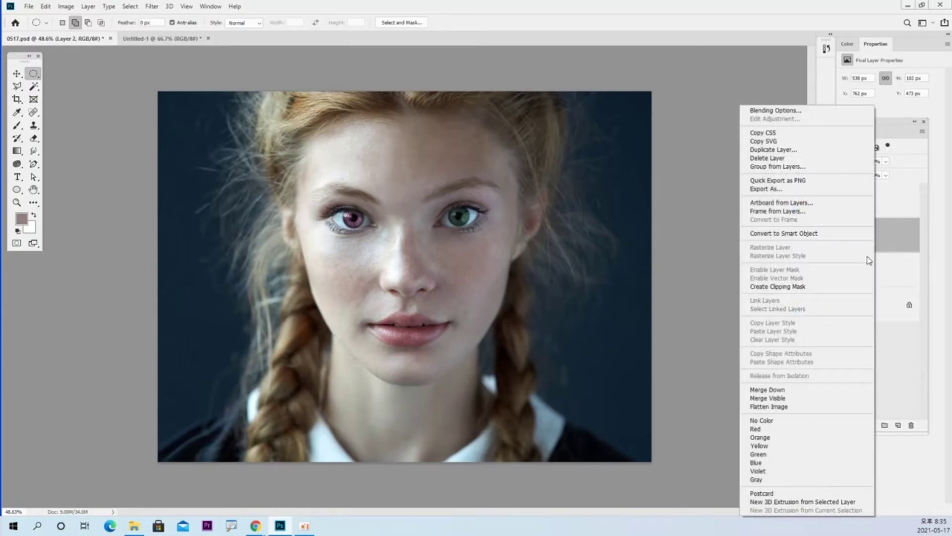
click(797, 391)
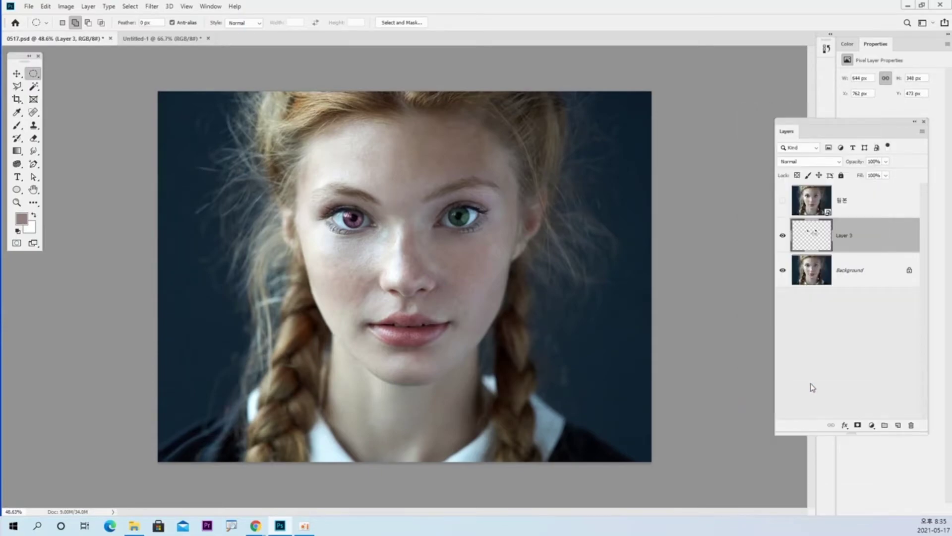
right_click(874, 245)
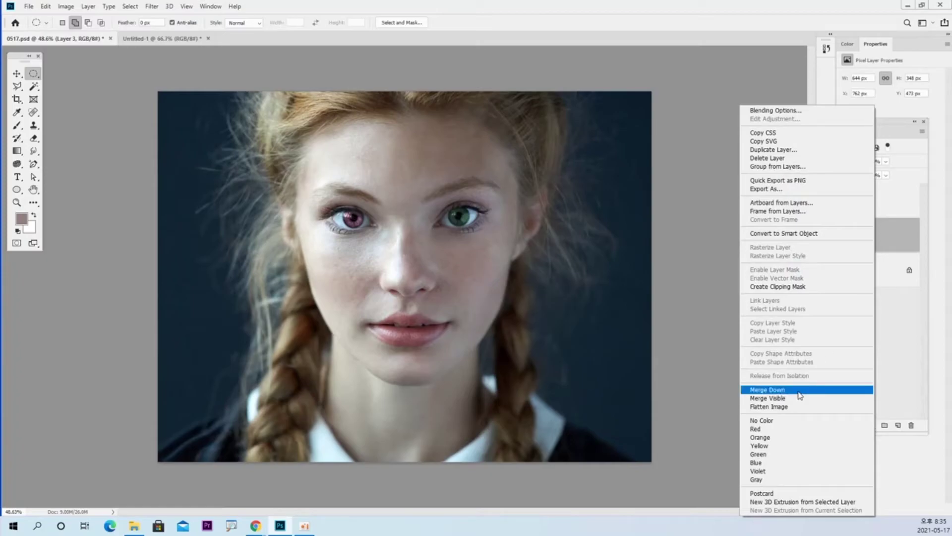
click(800, 391)
- Check the merged retouching by switching the Background layer's visibility off and on
click(782, 242)
click(782, 243)
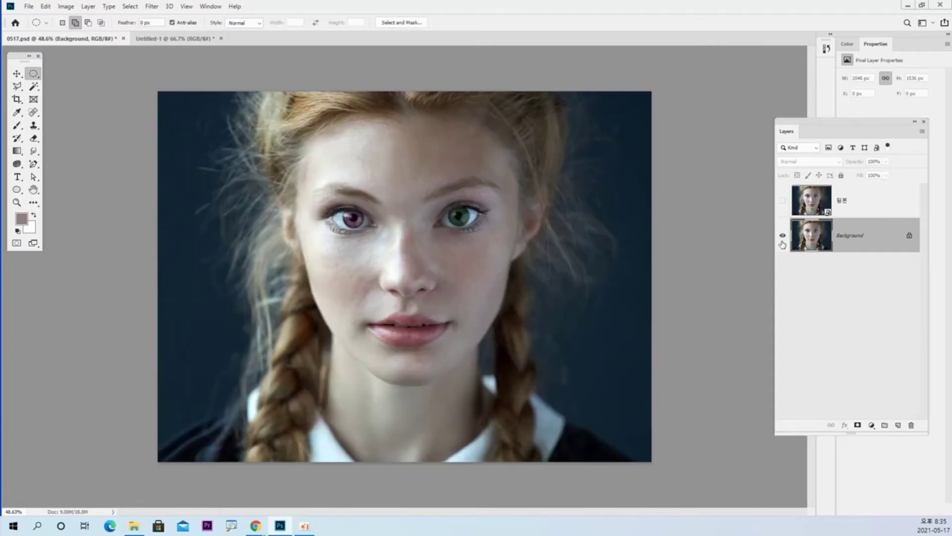
click(782, 242)
click(783, 242)
click(782, 242)
click(782, 242)
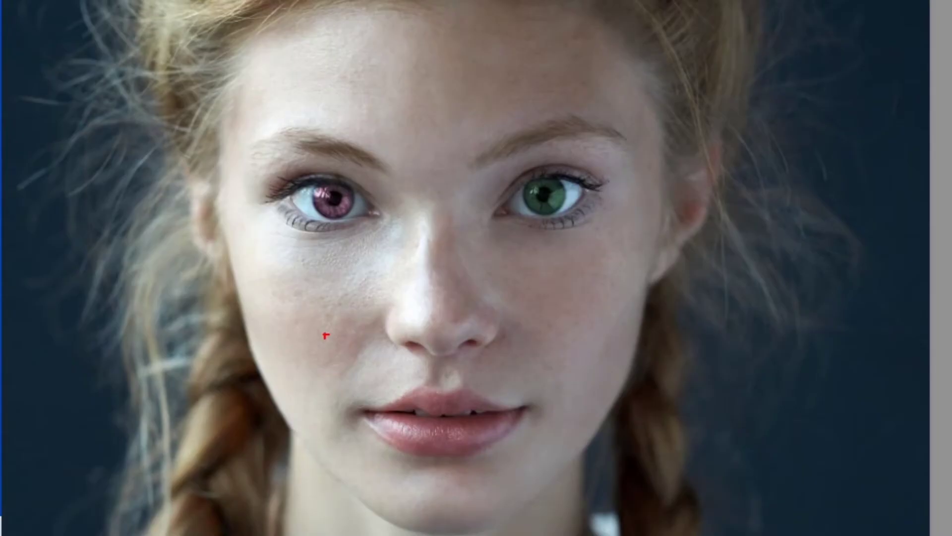
mouse_move(337, 239)
mouse_down()
mouse_move(371, 225)
mouse_move(333, 202)
mouse_up()
drag(432, 48, 356, 145)
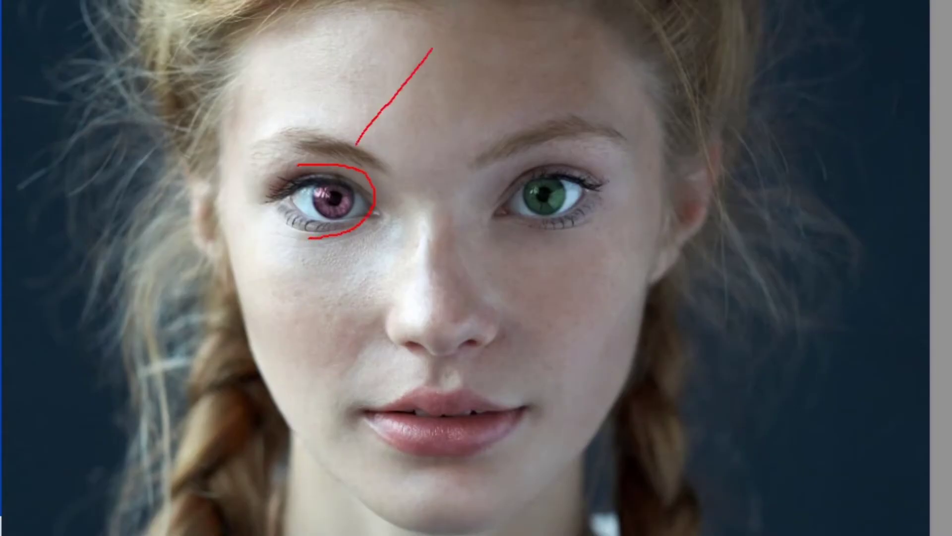
drag(477, 77, 407, 161)
drag(464, 172, 384, 266)
drag(487, 275, 429, 322)
drag(579, 307, 509, 370)
drag(374, 343, 302, 392)
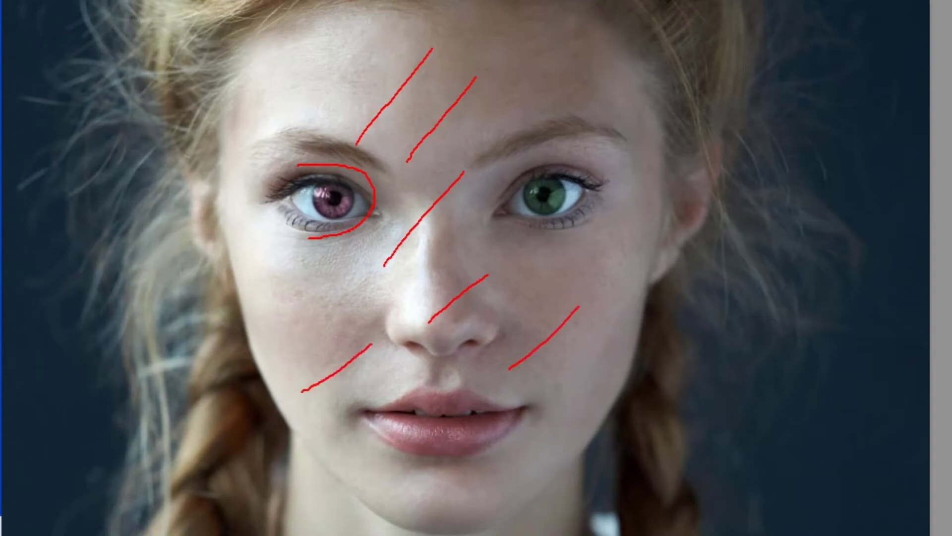
drag(321, 347, 280, 397)
drag(306, 310, 278, 344)
drag(337, 267, 311, 327)
drag(400, 307, 371, 345)
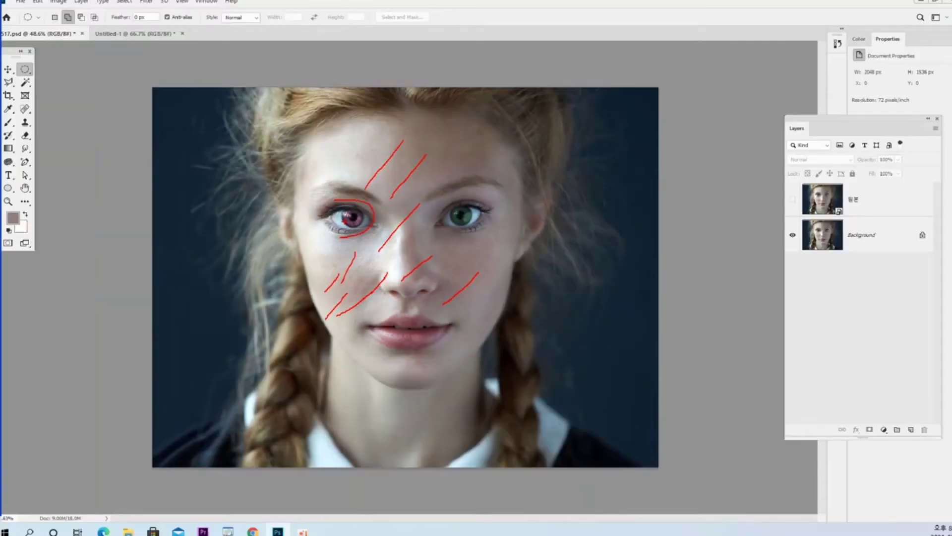
key(Escape)
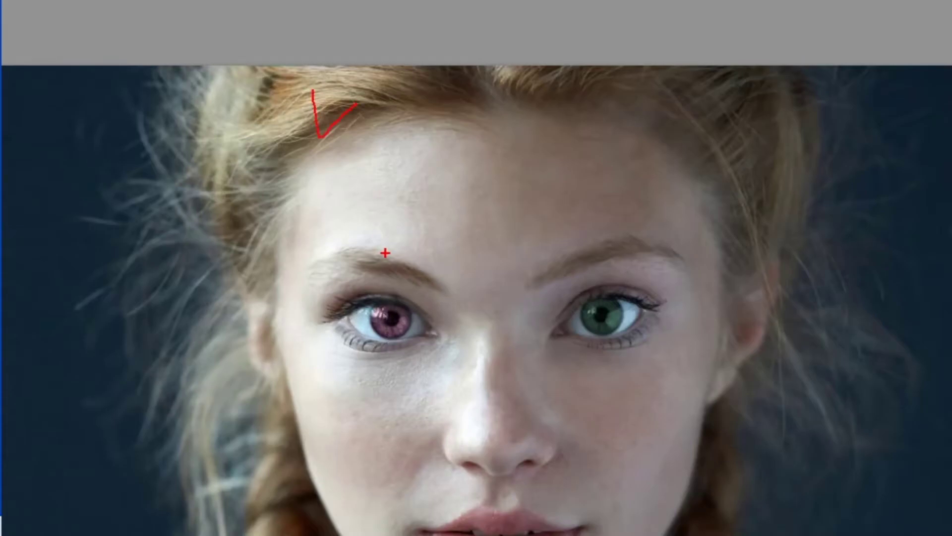
drag(385, 253, 412, 241)
drag(369, 303, 409, 309)
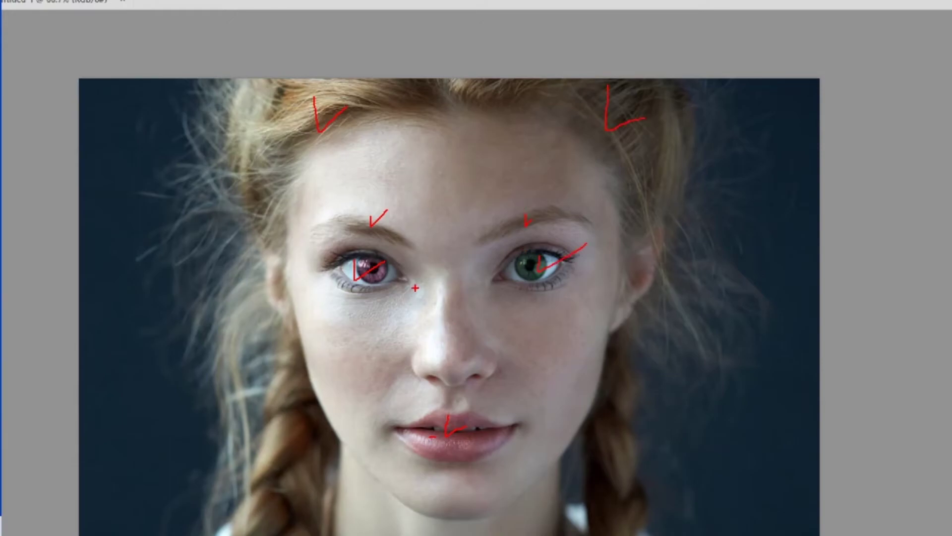
mouse_move(412, 295)
mouse_down()
mouse_move(332, 363)
mouse_move(350, 462)
mouse_up()
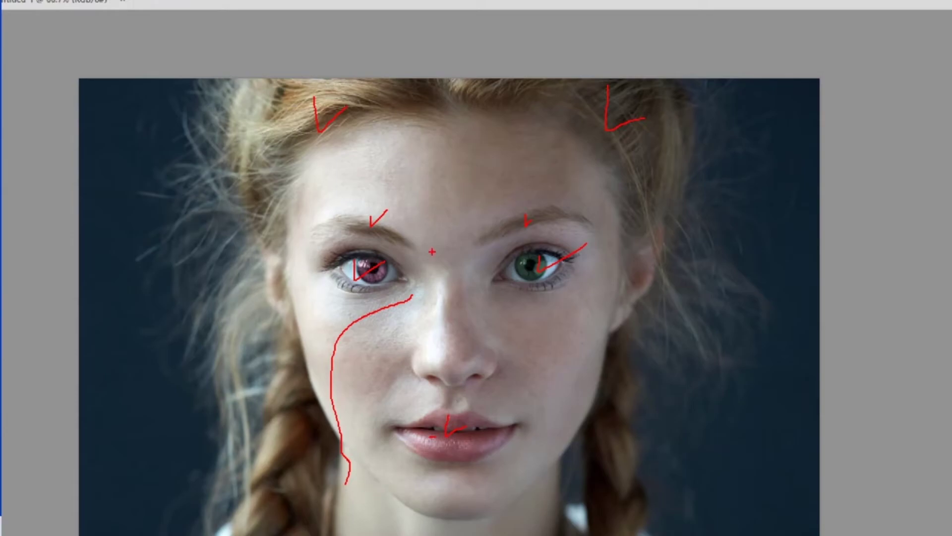
key(Escape)
- Select the merged Background layer
click(866, 243)
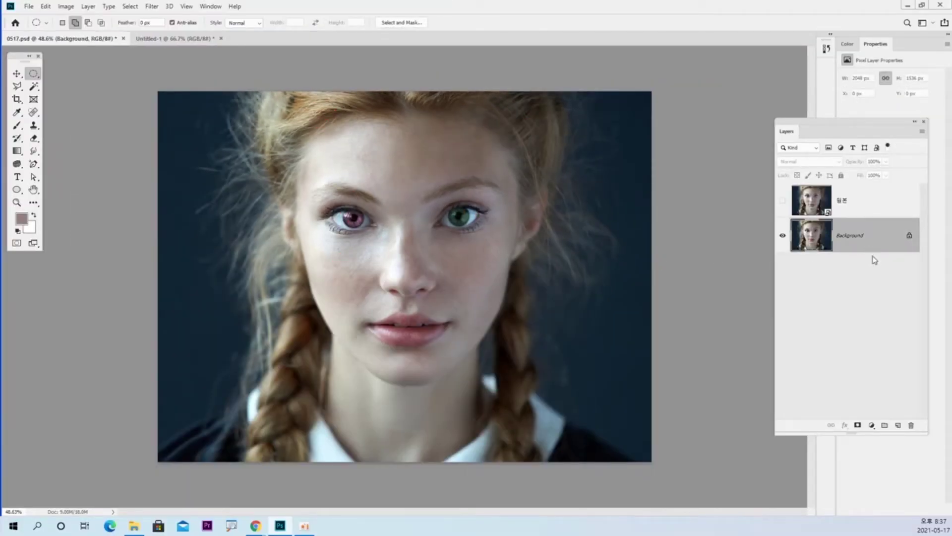
click(874, 260)
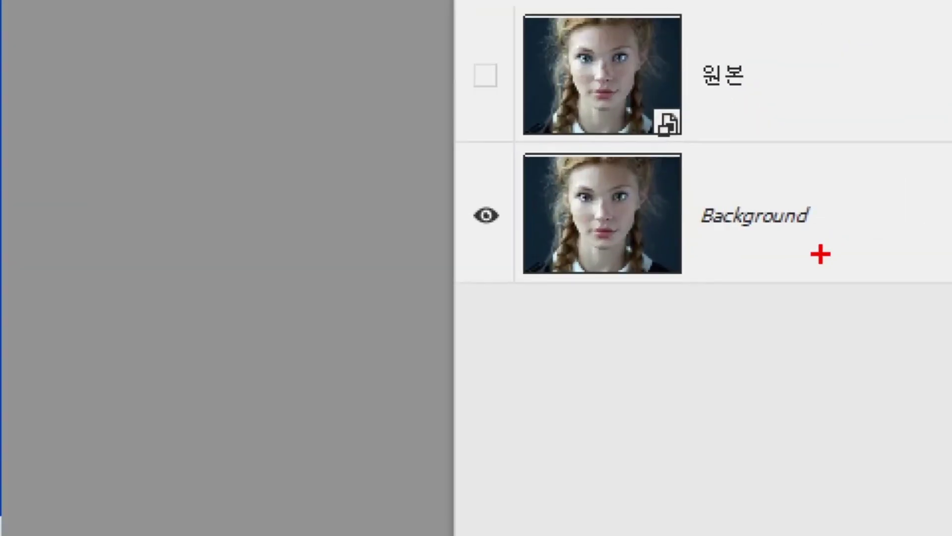
drag(866, 214, 871, 231)
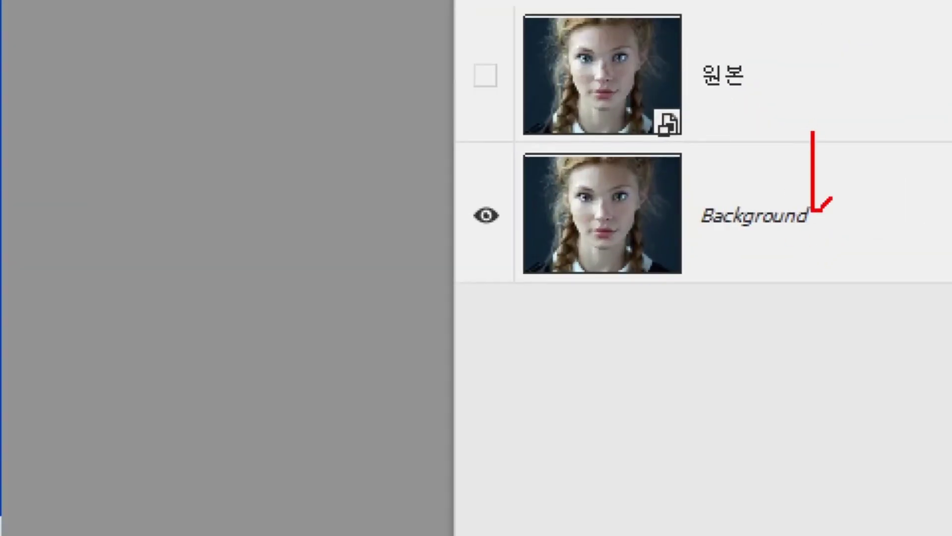
key(Escape)
click(838, 218)
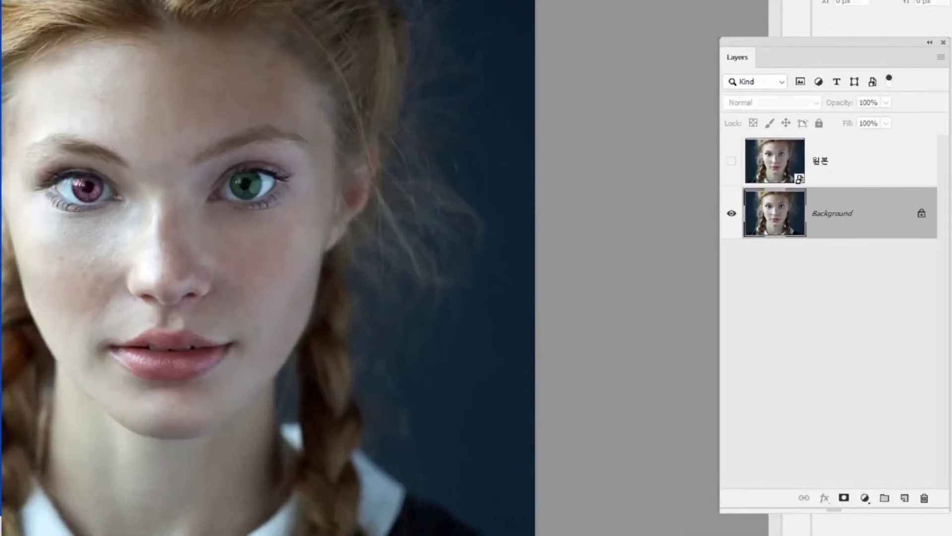
drag(792, 273, 792, 323)
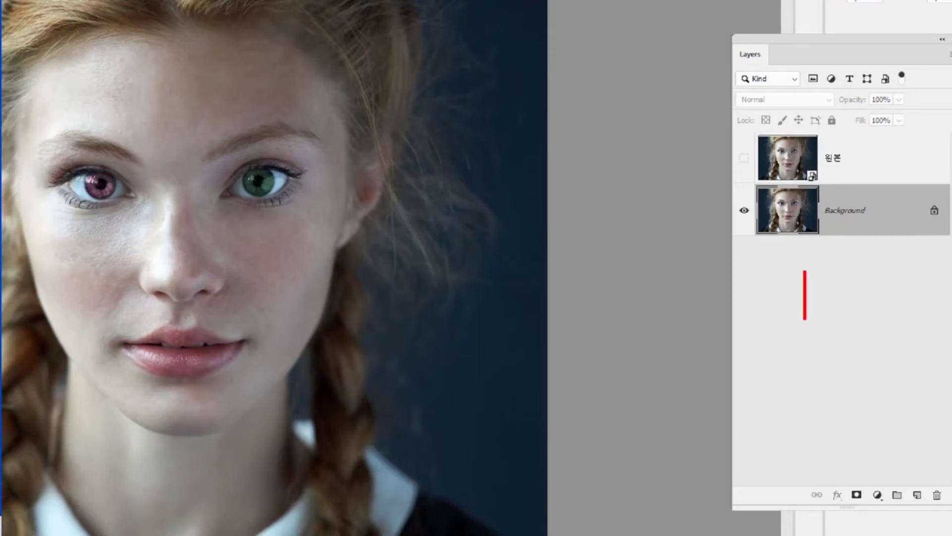
text(ctrl)
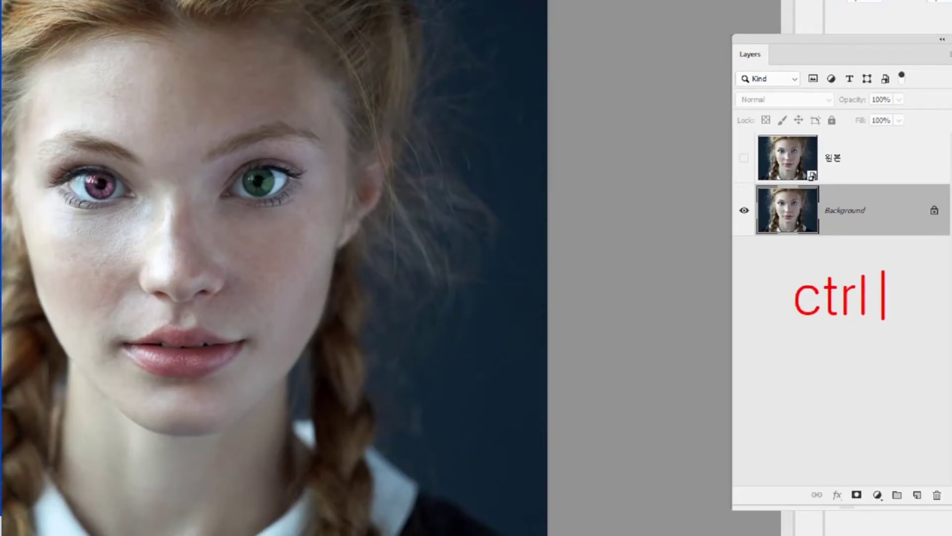
text(+k)
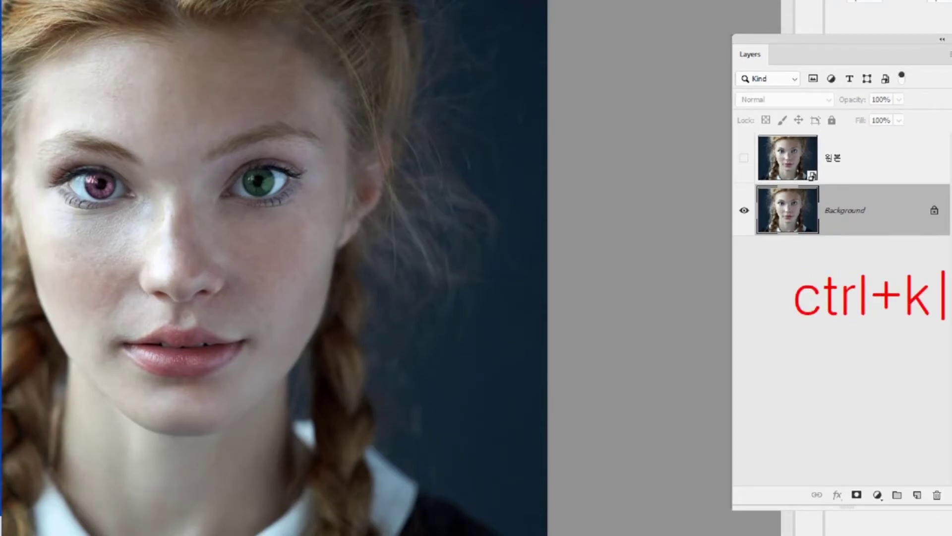
key(BackSpace)
text(j)
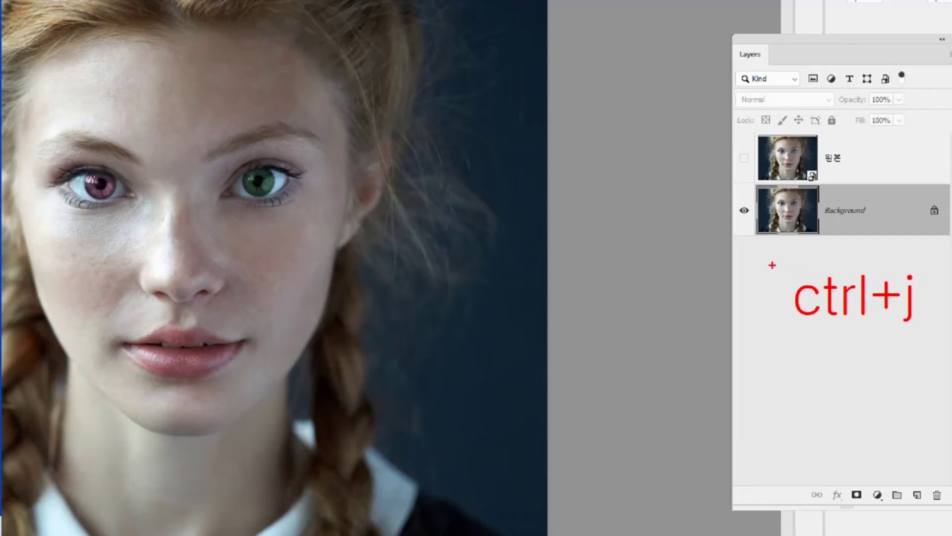
mouse_move(765, 263)
mouse_down()
mouse_move(872, 319)
mouse_move(930, 336)
mouse_up()
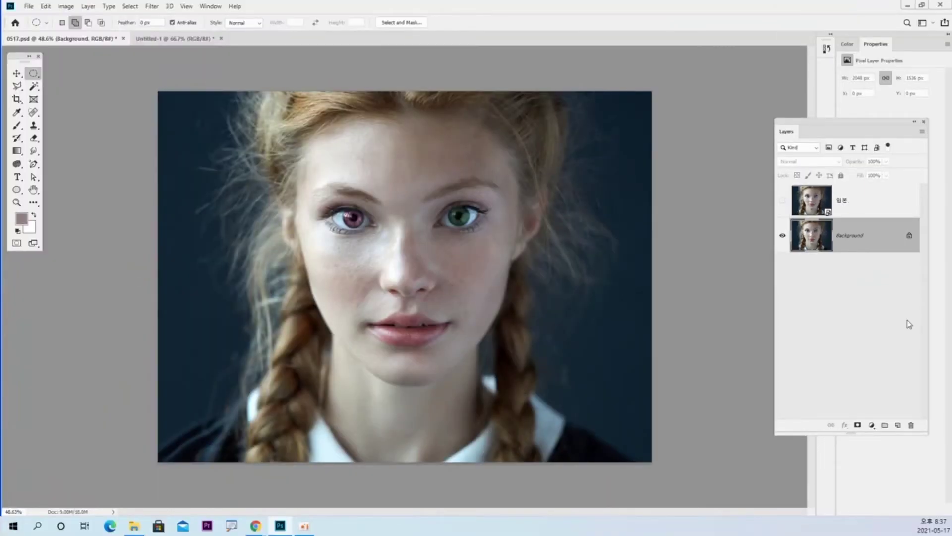
- Duplicate the merged Background layer
key(ctrl+j)
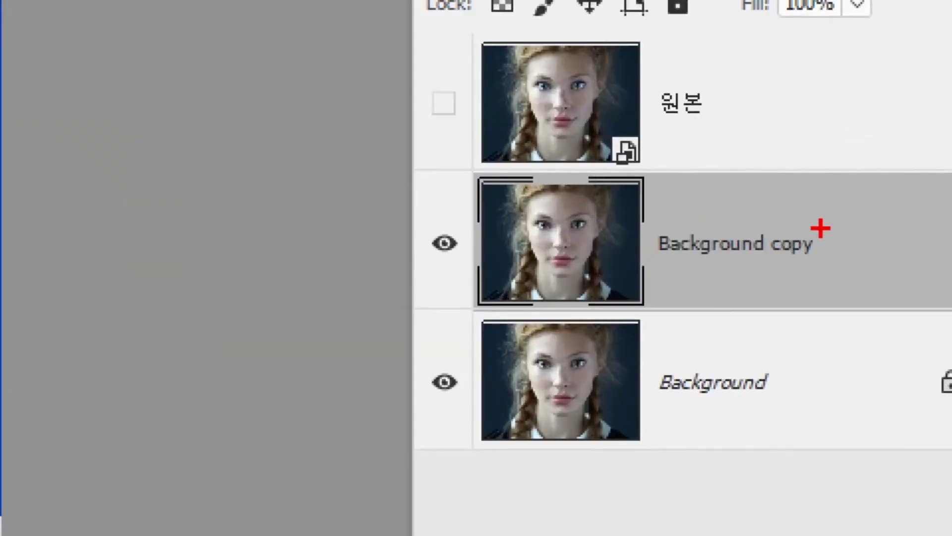
mouse_move(866, 214)
mouse_down()
mouse_move(866, 228)
mouse_move(901, 211)
mouse_up()
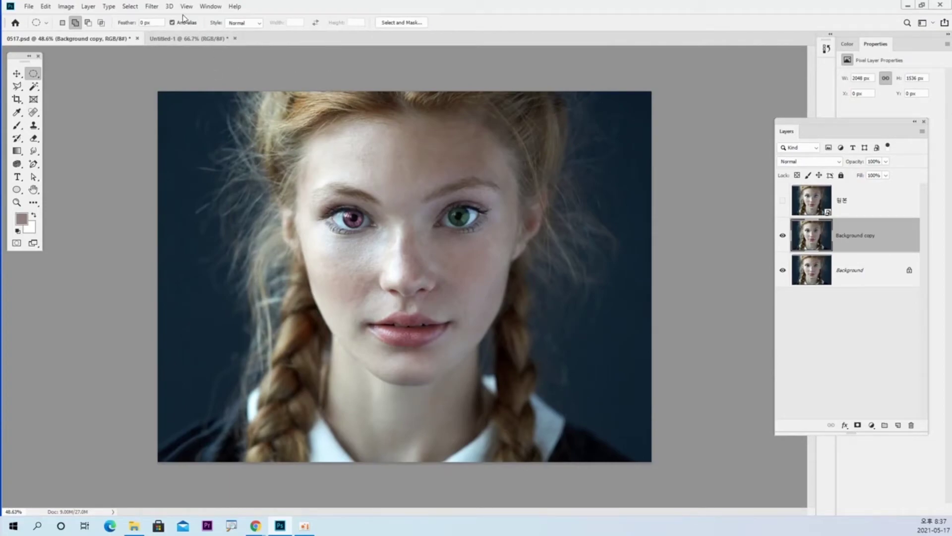
click(152, 7)
mouse_move(195, 152)
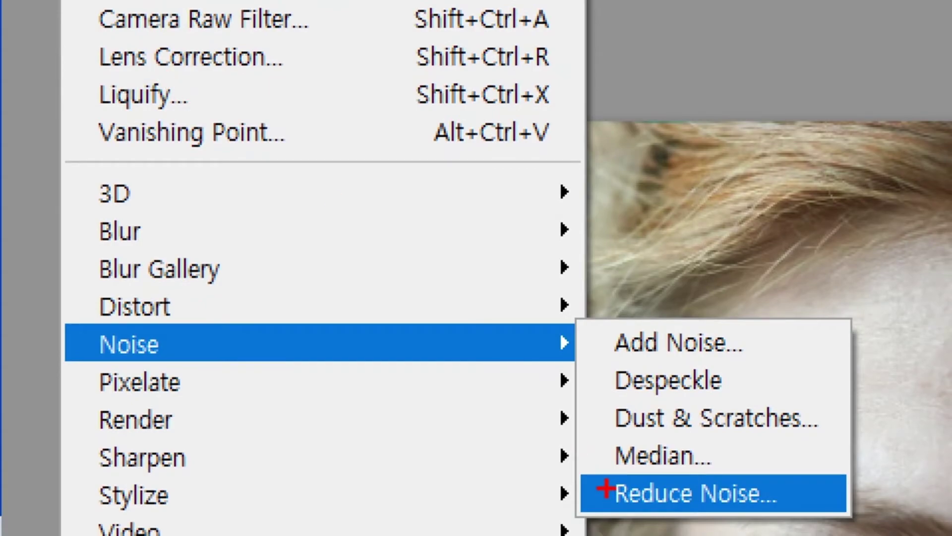
drag(601, 467, 825, 516)
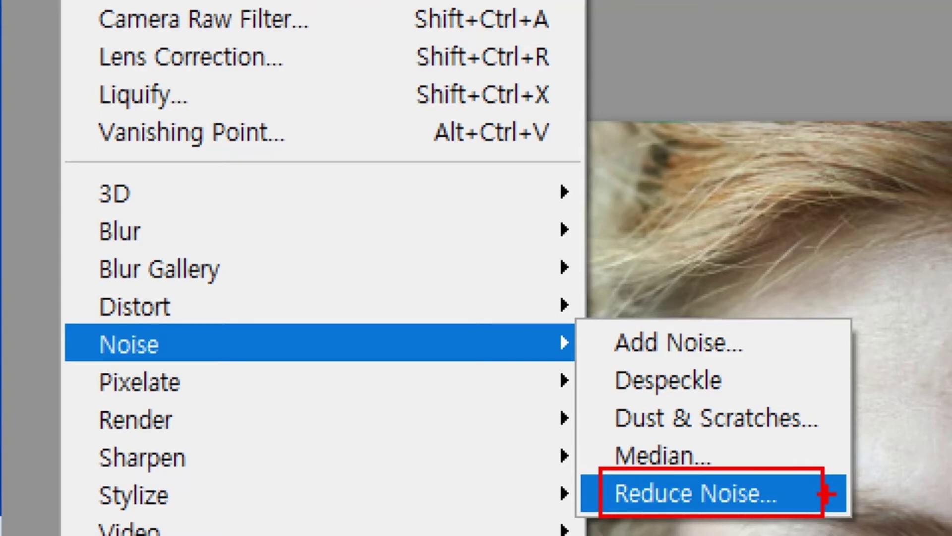
key(Escape)
key(Escape)
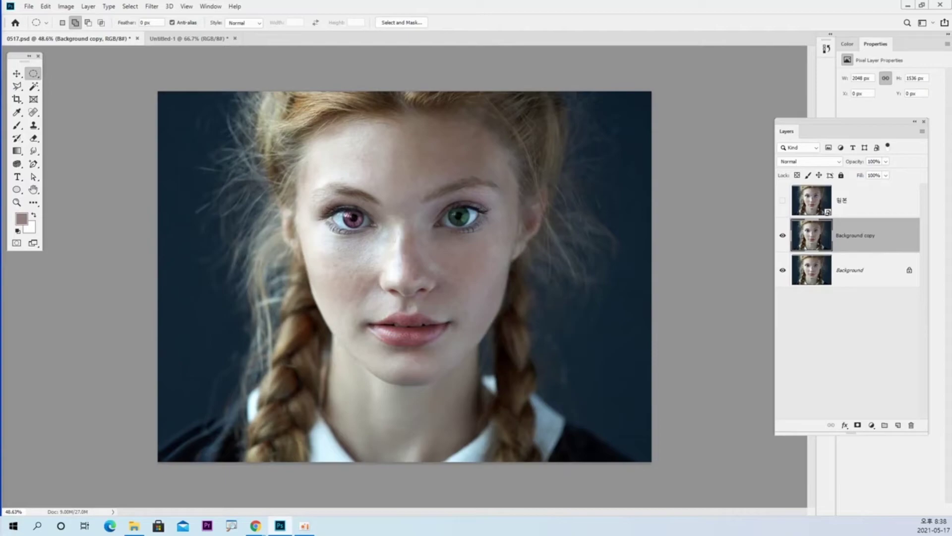
- Open the Reduce Noise filter for the Background copy layer and set its Strength to 10
click(154, 6)
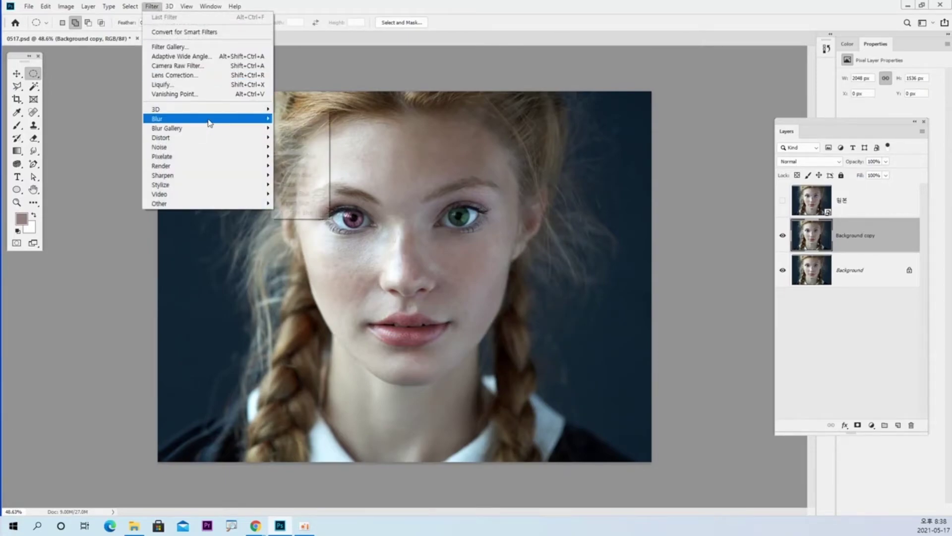
mouse_move(212, 147)
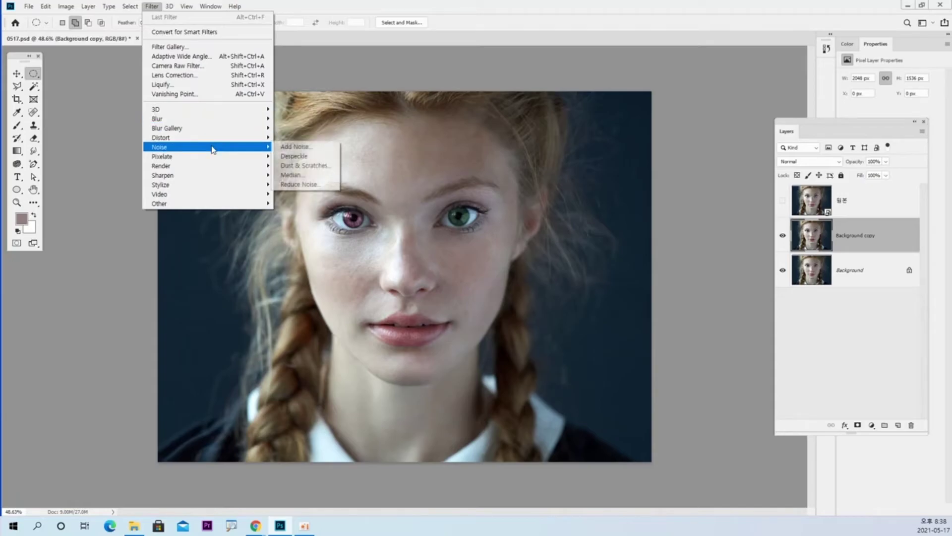
click(328, 184)
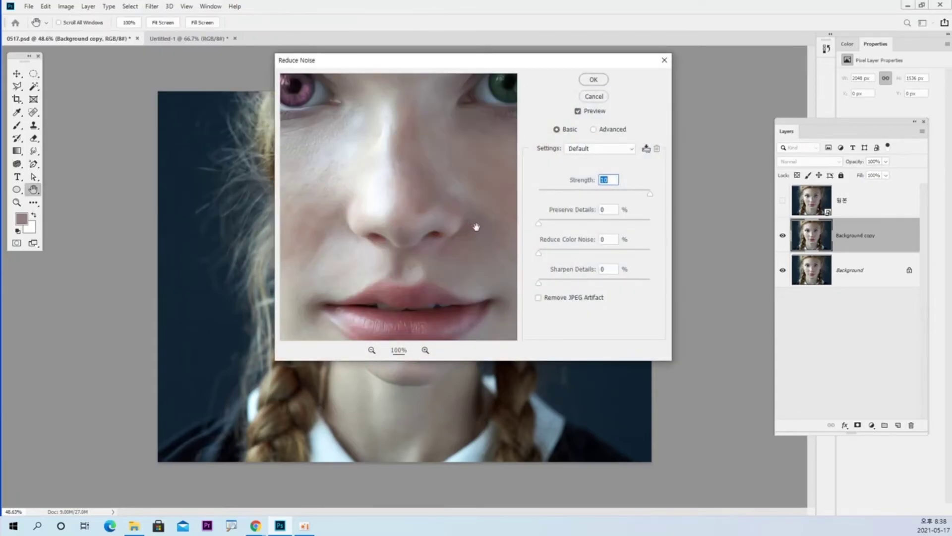
click(566, 193)
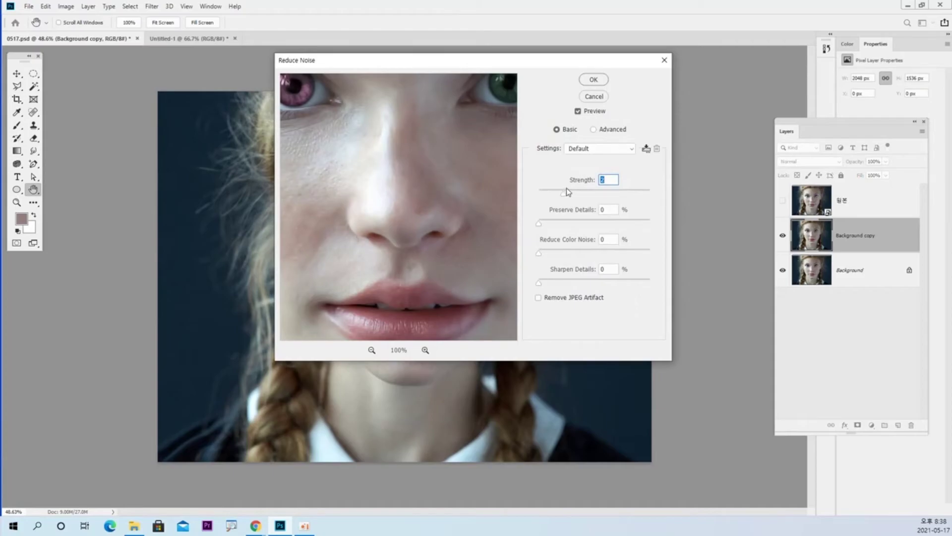
drag(566, 194, 719, 188)
- Inspect the cheeks, nose, eyes and forehead in the filter preview at up to 200%, and apply the noise reduction
drag(351, 149, 404, 219)
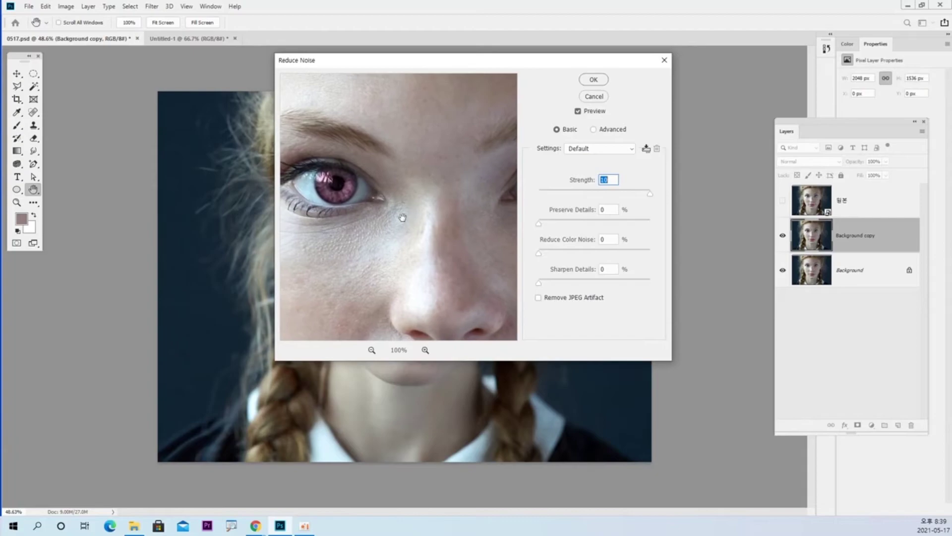
drag(452, 142, 403, 179)
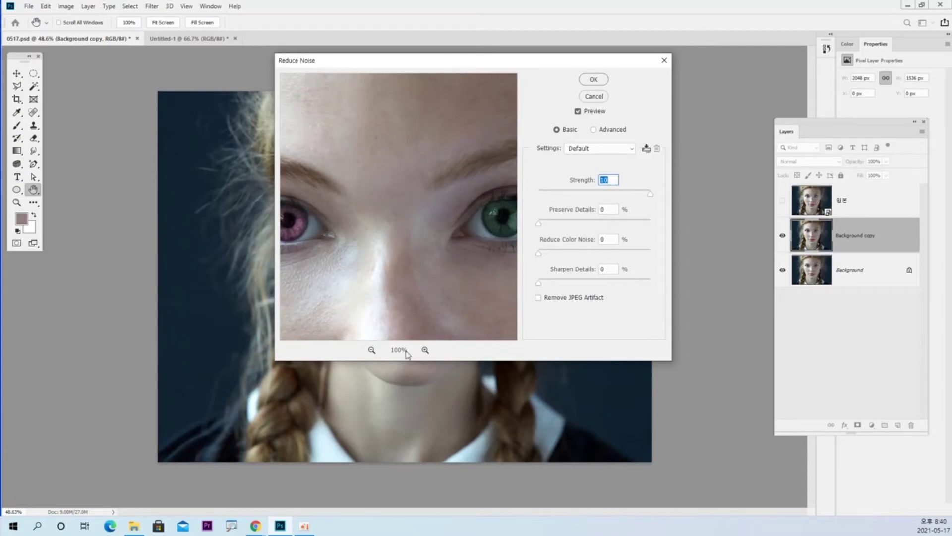
click(425, 351)
drag(363, 289, 467, 202)
drag(372, 233, 397, 213)
drag(410, 253, 400, 204)
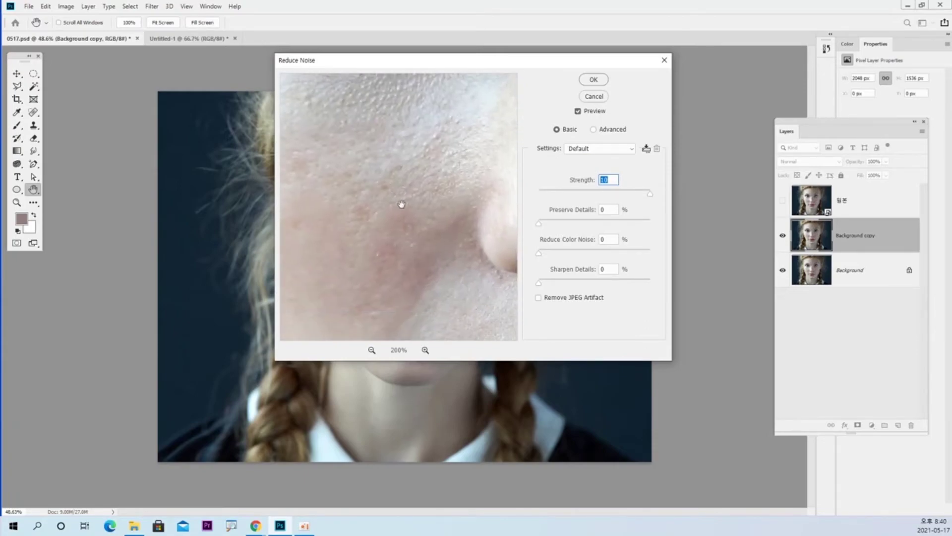
drag(407, 251, 391, 221)
drag(440, 195, 362, 245)
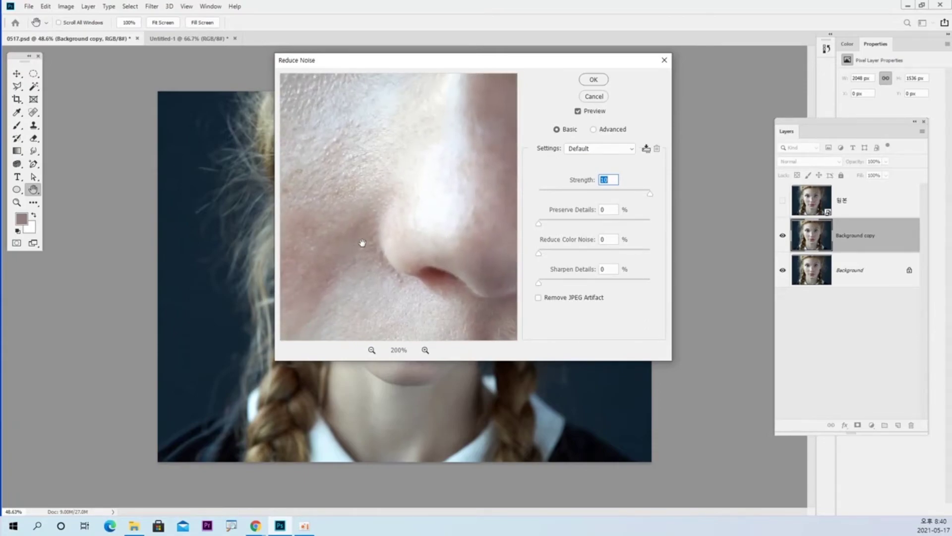
drag(436, 238, 335, 247)
drag(427, 178, 354, 243)
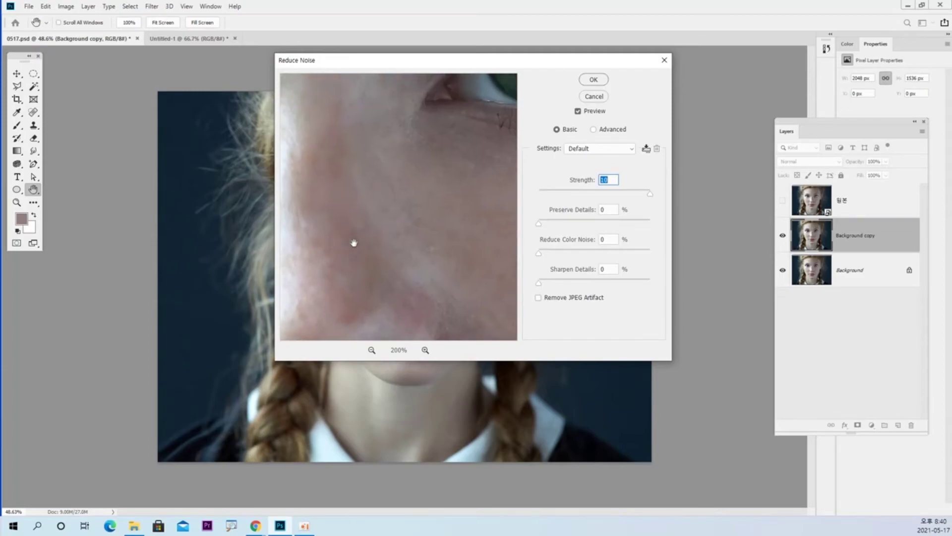
drag(422, 183, 340, 240)
drag(404, 218, 305, 251)
drag(400, 198, 410, 282)
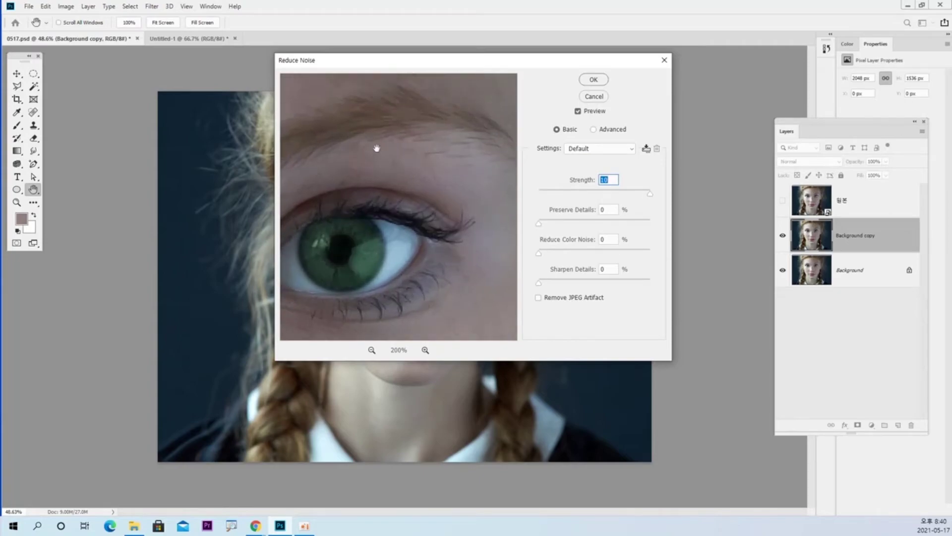
drag(377, 148, 419, 279)
drag(389, 225, 423, 242)
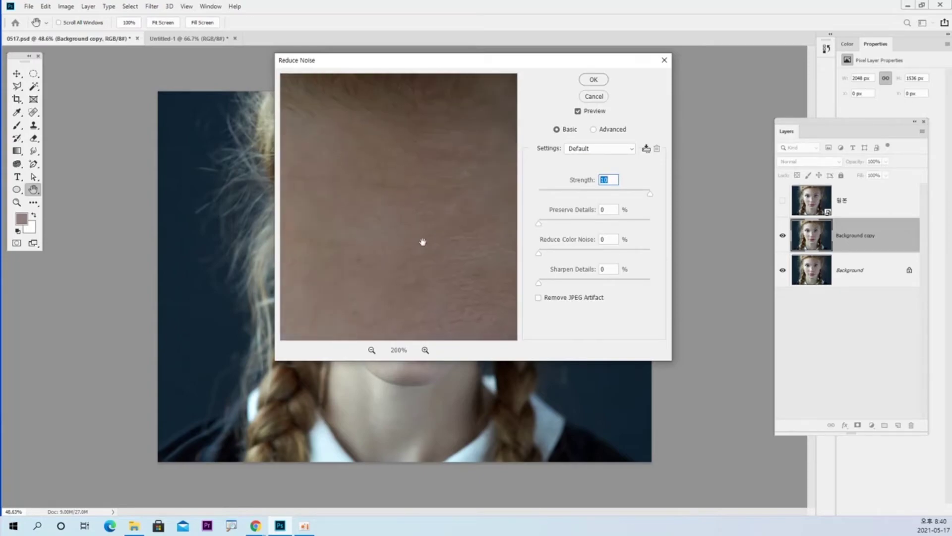
drag(353, 253, 436, 210)
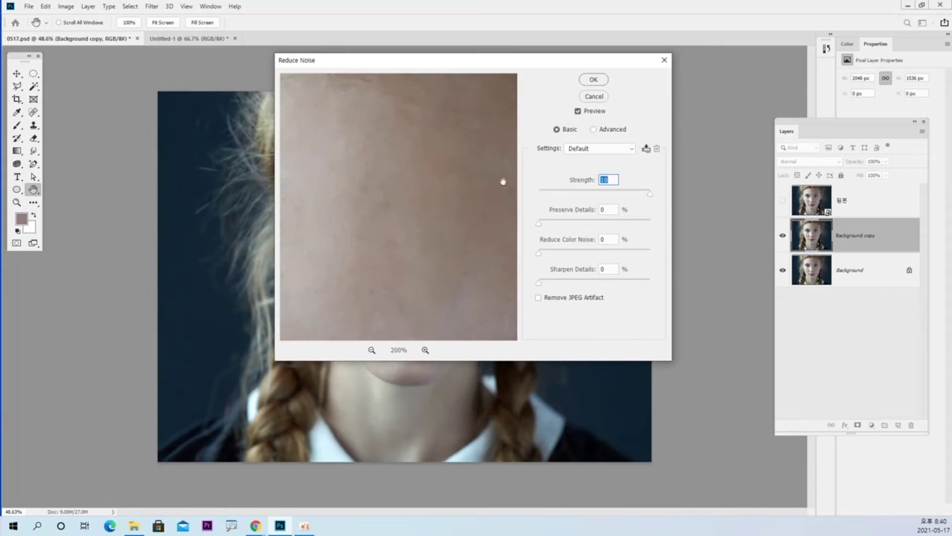
click(595, 80)
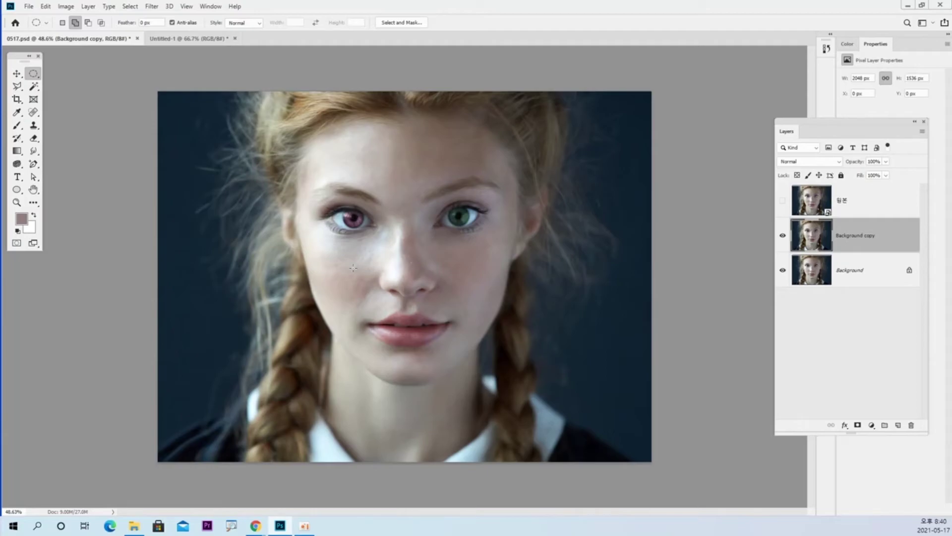
- Examine the smoothed skin around the eyes, nose and lips close up on the Background copy layer
key(z)
drag(343, 266, 390, 267)
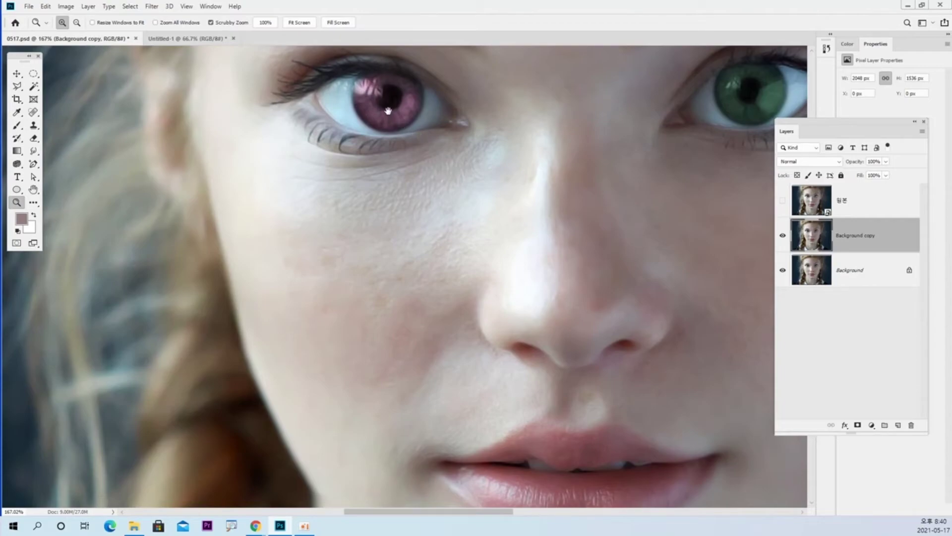
drag(388, 110, 390, 288)
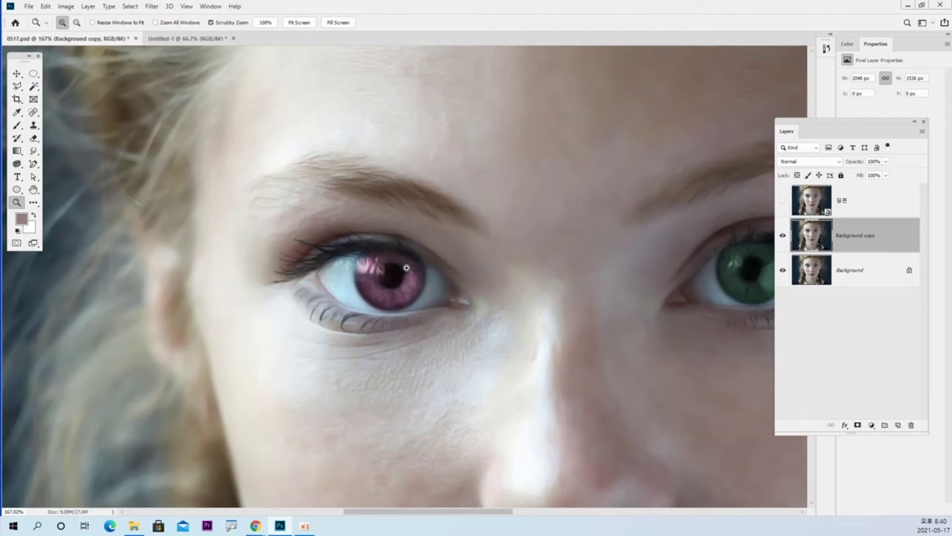
drag(425, 347, 347, 103)
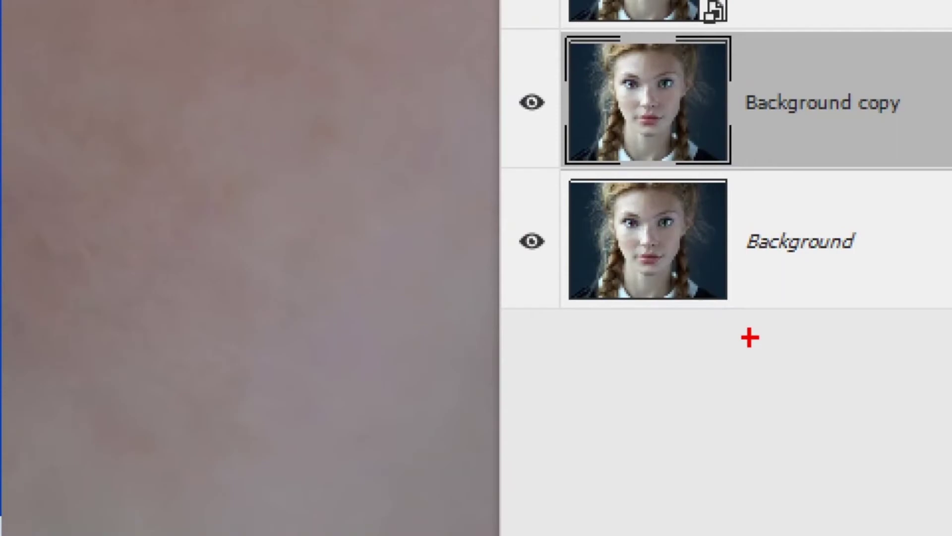
drag(834, 295, 793, 282)
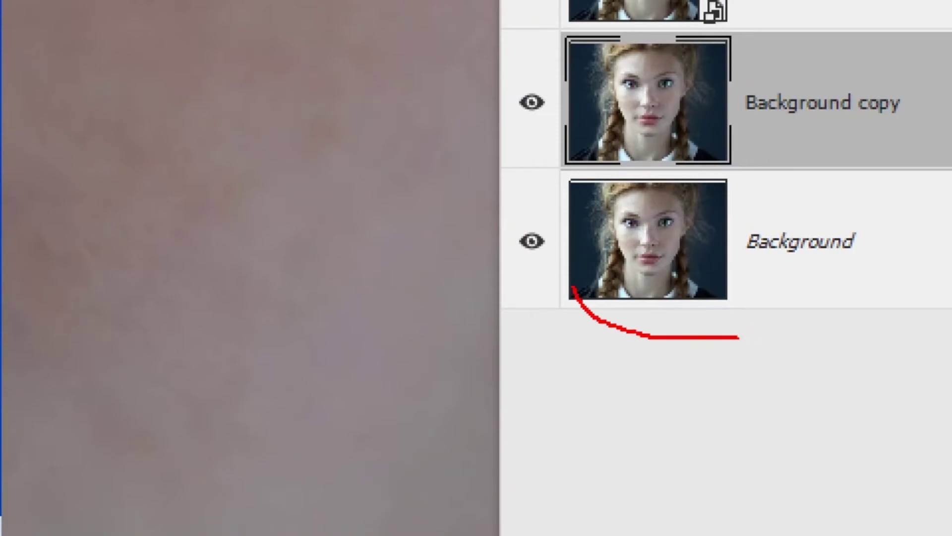
mouse_move(573, 287)
mouse_down()
mouse_move(622, 185)
mouse_move(742, 186)
mouse_move(817, 264)
mouse_move(745, 334)
mouse_up()
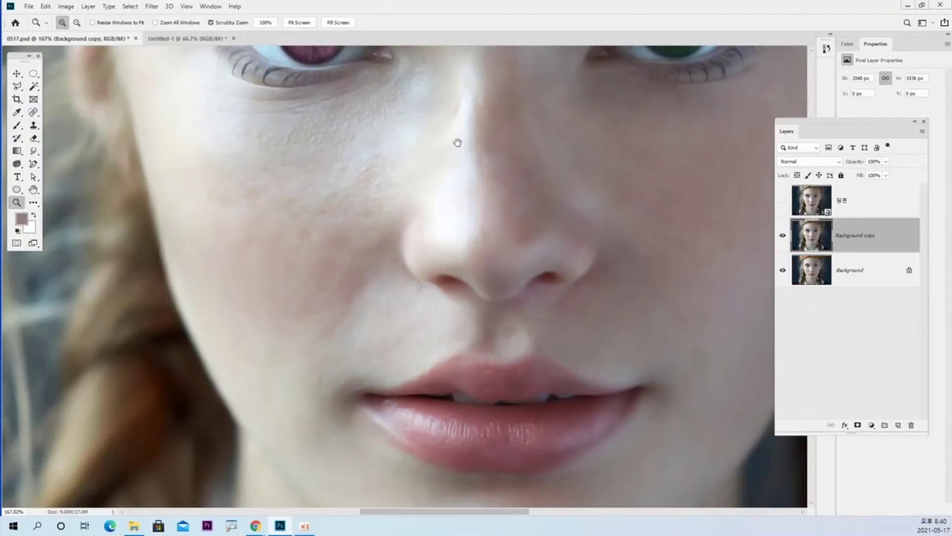
drag(457, 142, 516, 306)
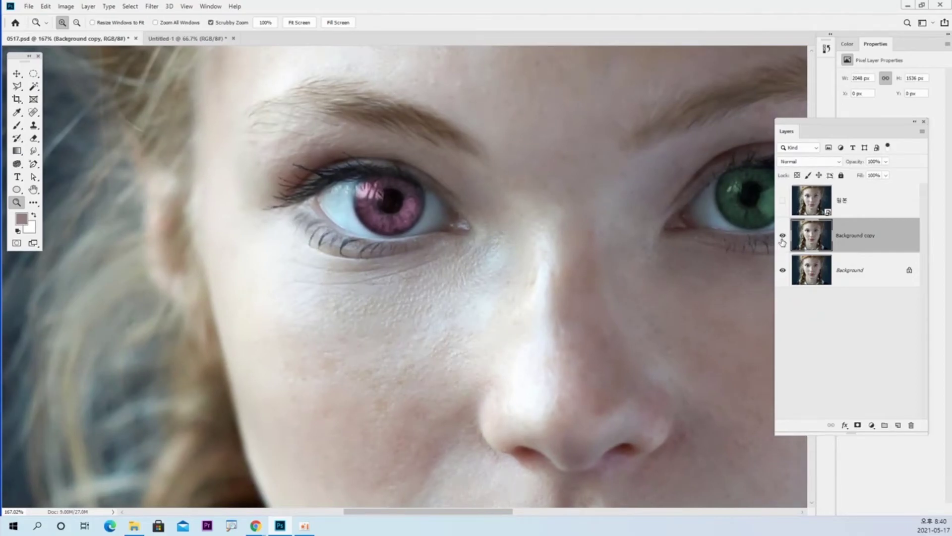
- Compare the area around the purple eye with and without smoothing by switching the Background copy layer's visibility off and on
drag(346, 171, 598, 235)
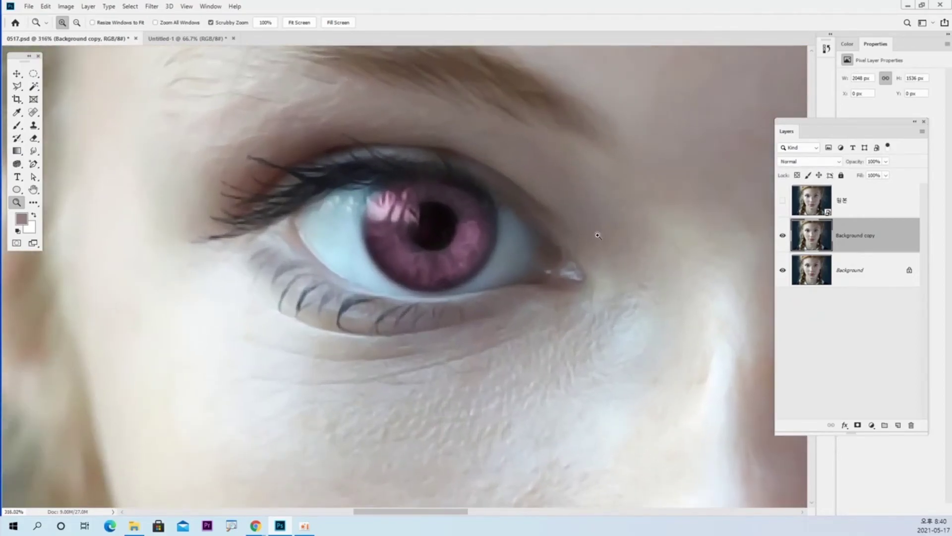
click(781, 237)
click(782, 236)
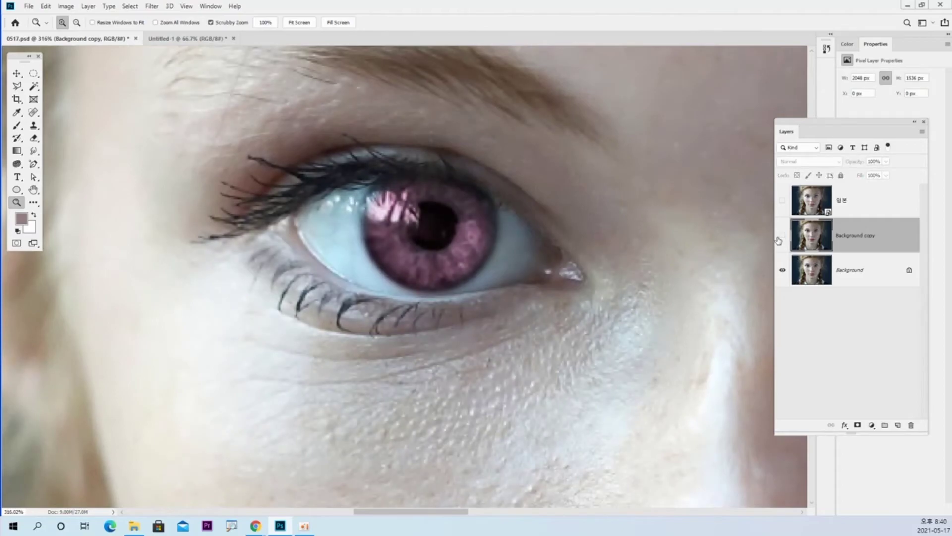
click(782, 235)
click(782, 236)
click(783, 236)
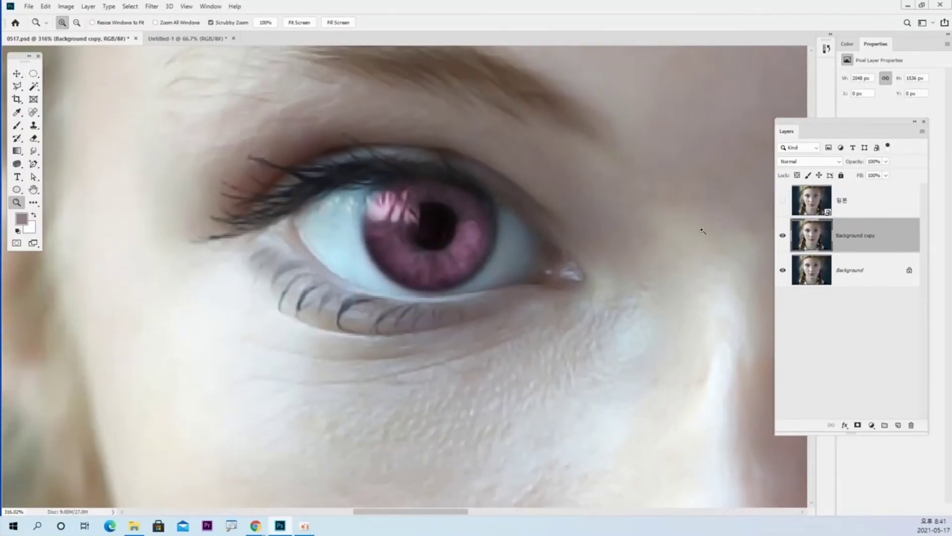
- Switch to the Eraser tool and set its brush size to 70 px
mouse_move(610, 206)
mouse_down()
mouse_move(585, 206)
mouse_move(598, 207)
mouse_up()
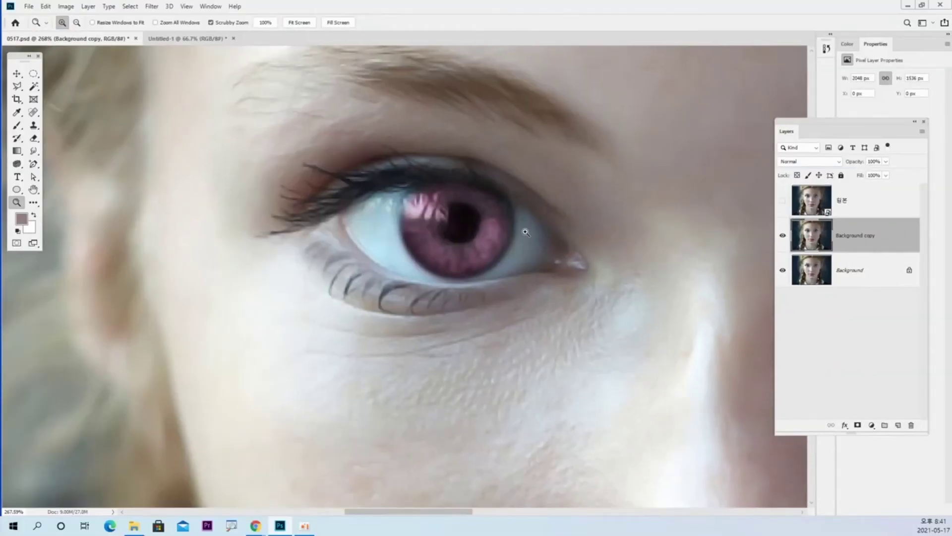
drag(526, 232, 472, 231)
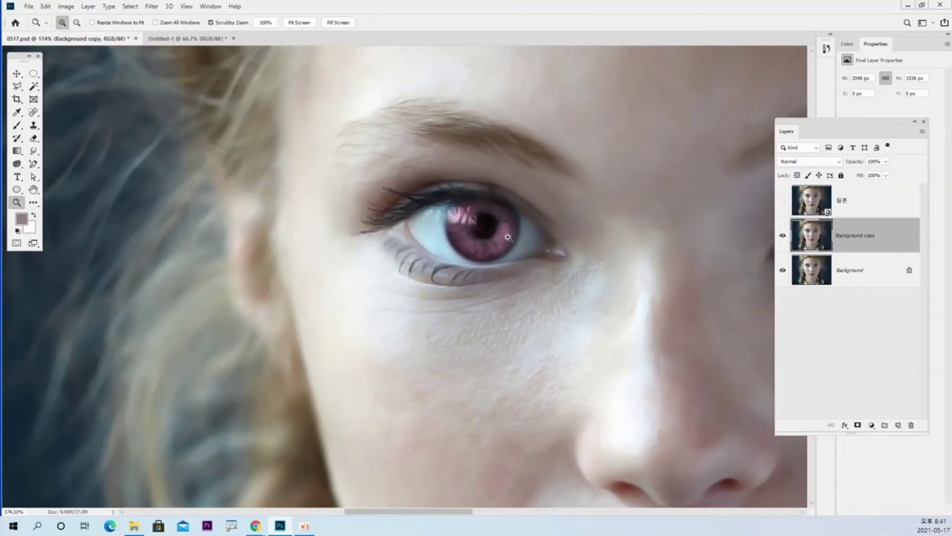
key(e)
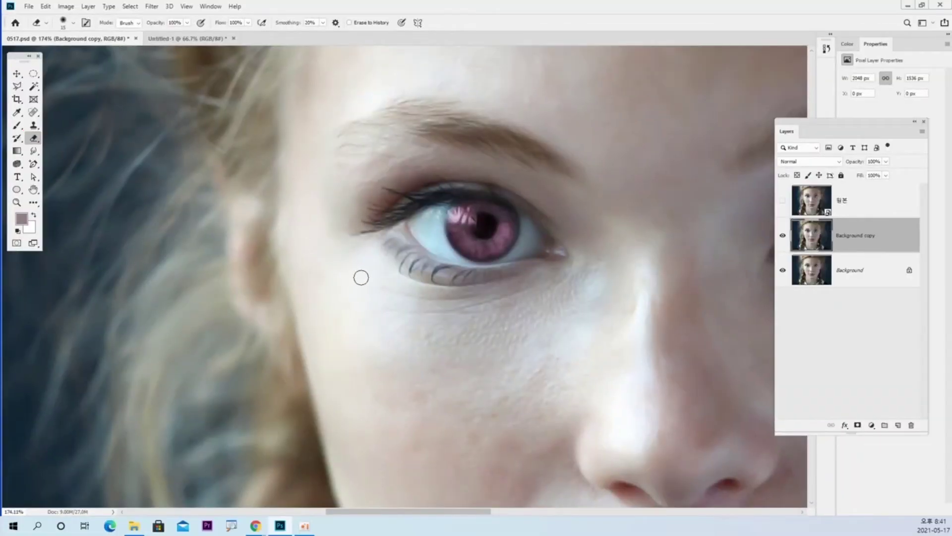
key(bracketright)
key(bracketright)
key(bracketright)
key(bracketright)
key(bracketright)
key(bracketright)
key(bracketright)
key(bracketright)
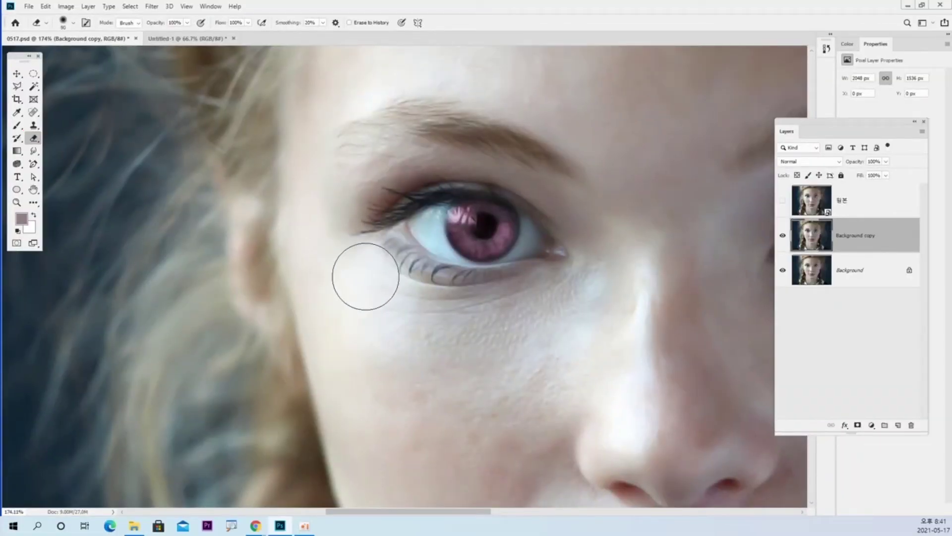
key(bracketleft)
key(bracketleft)
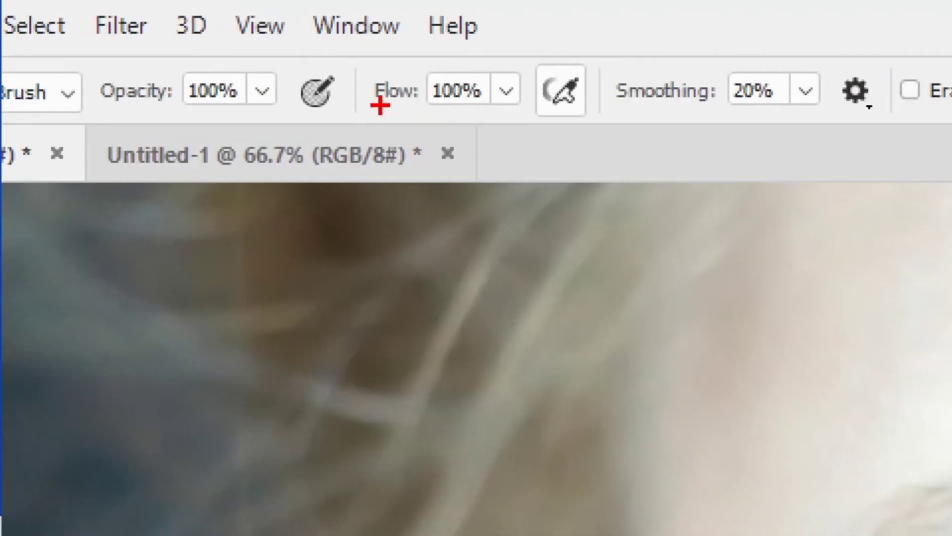
drag(380, 105, 412, 105)
drag(118, 115, 178, 115)
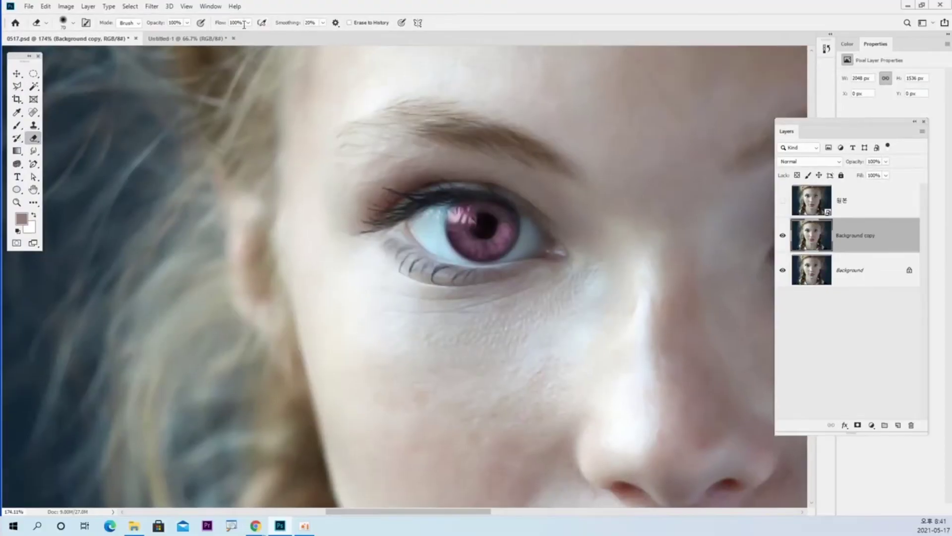
- Choose the Soft Round brush with 0% hardness for the Eraser
click(74, 23)
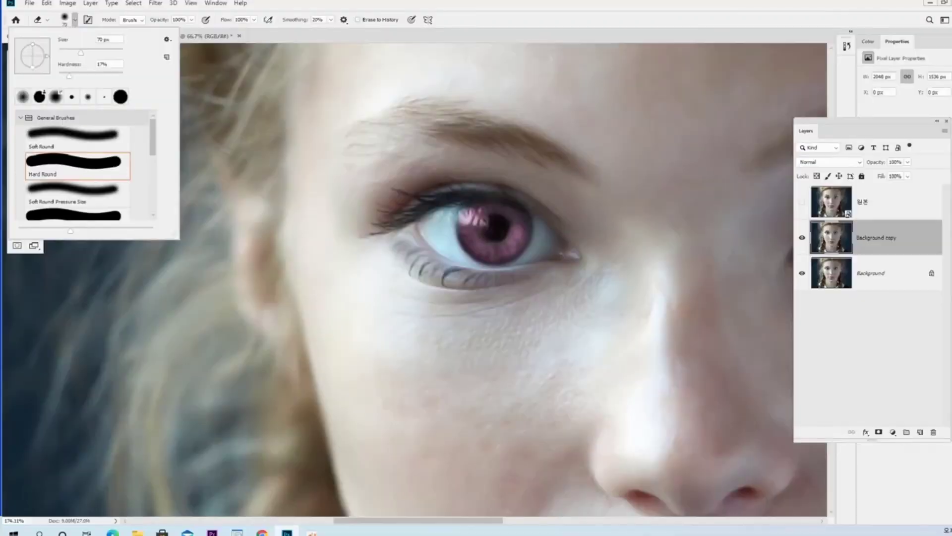
click(74, 22)
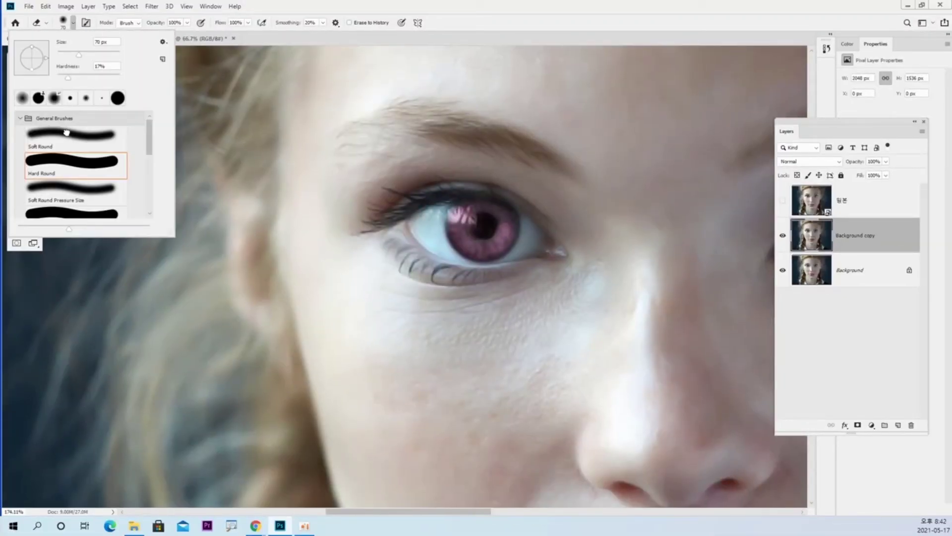
click(66, 133)
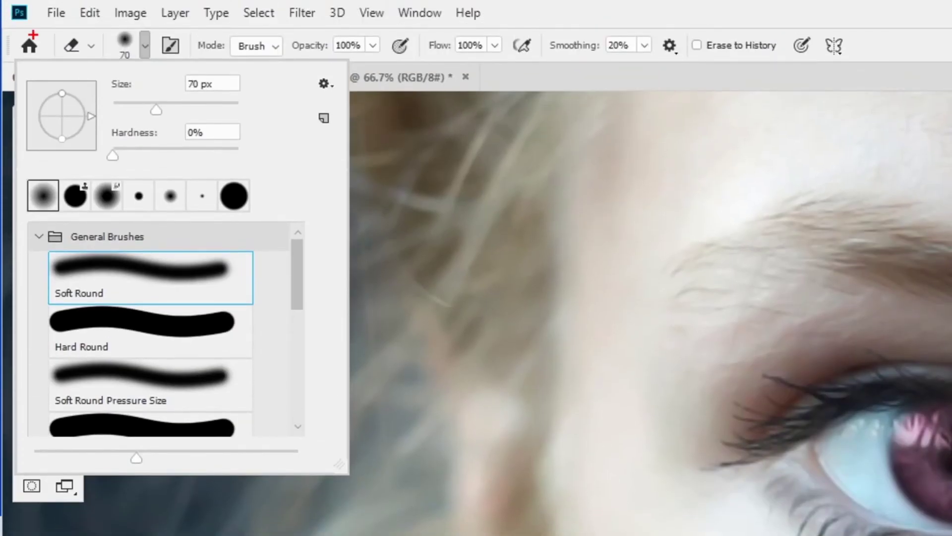
mouse_move(418, 24)
mouse_down()
mouse_move(434, 41)
mouse_move(493, 61)
mouse_up()
drag(144, 49, 179, 81)
mouse_move(46, 251)
mouse_down()
mouse_move(56, 263)
mouse_move(200, 300)
mouse_move(249, 303)
mouse_up()
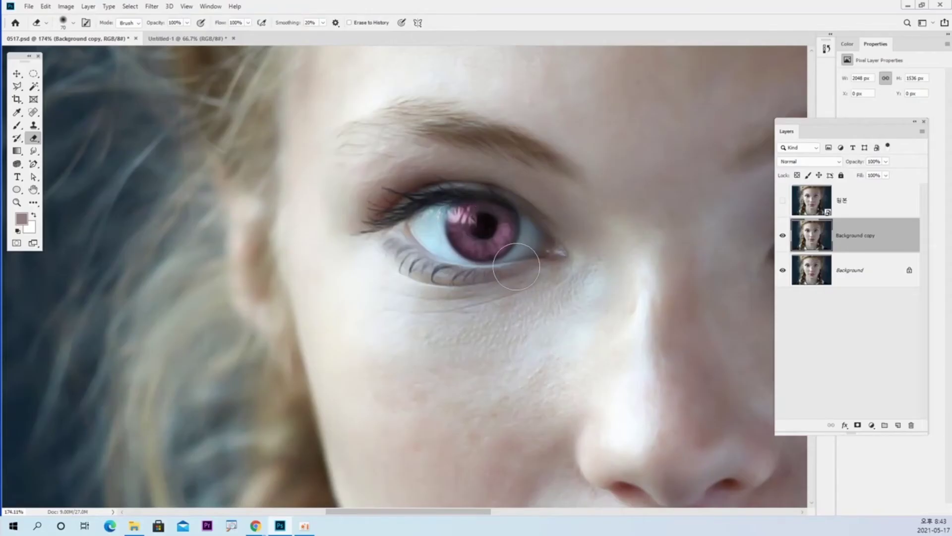
- Enlarge the Eraser to 250 px and erase the smoothing over the hair and both braids on the Background copy layer
key(z)
scroll(476, 233, down, 5)
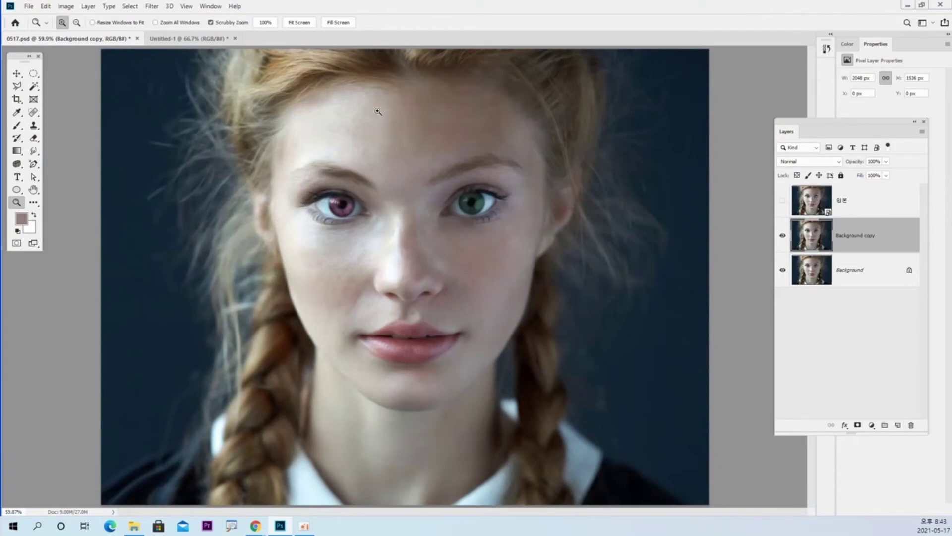
key(e)
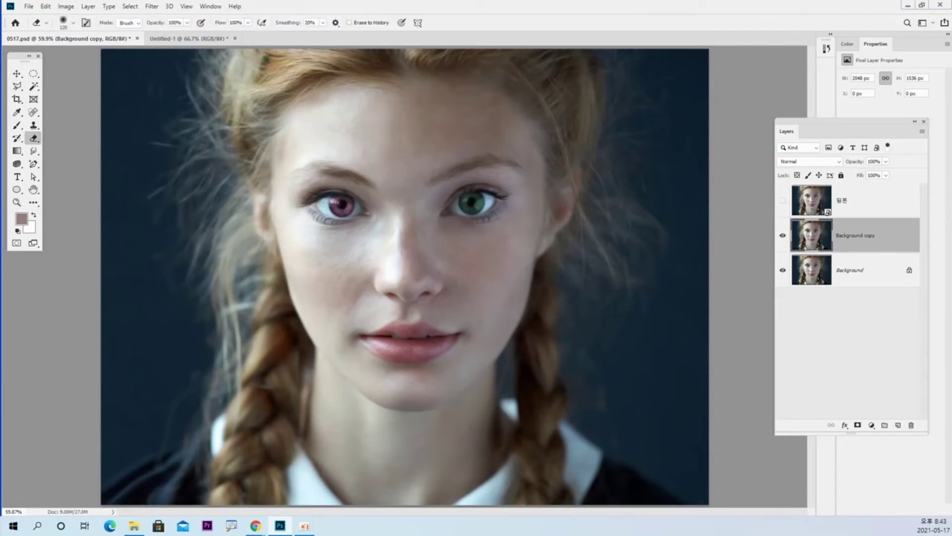
key(bracketright)
key(bracketright)
key(bracketright)
key(bracketright)
mouse_move(565, 98)
mouse_down()
mouse_move(563, 60)
mouse_move(571, 176)
mouse_move(578, 127)
mouse_up()
mouse_move(238, 170)
mouse_down()
mouse_move(231, 287)
mouse_move(245, 295)
mouse_move(263, 392)
mouse_up()
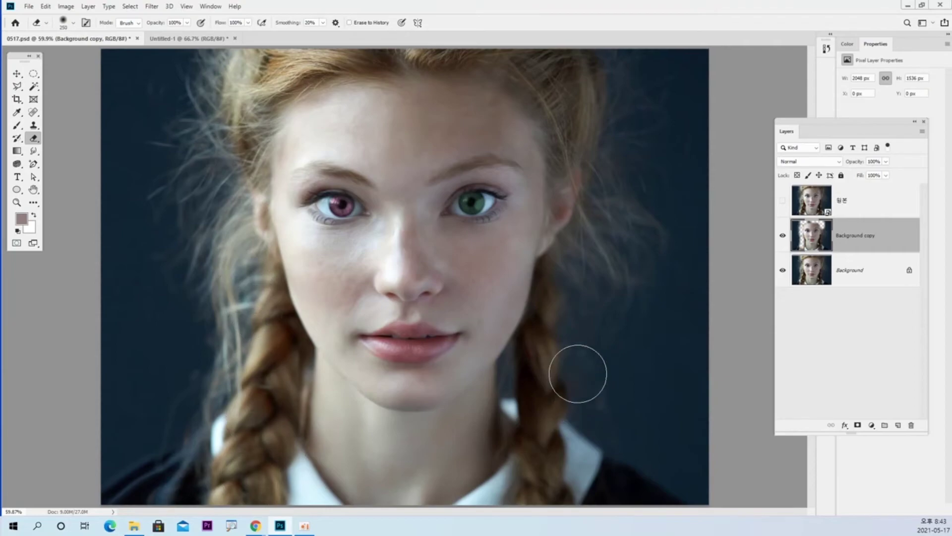
mouse_move(549, 323)
mouse_down()
mouse_move(540, 328)
mouse_move(540, 493)
mouse_up()
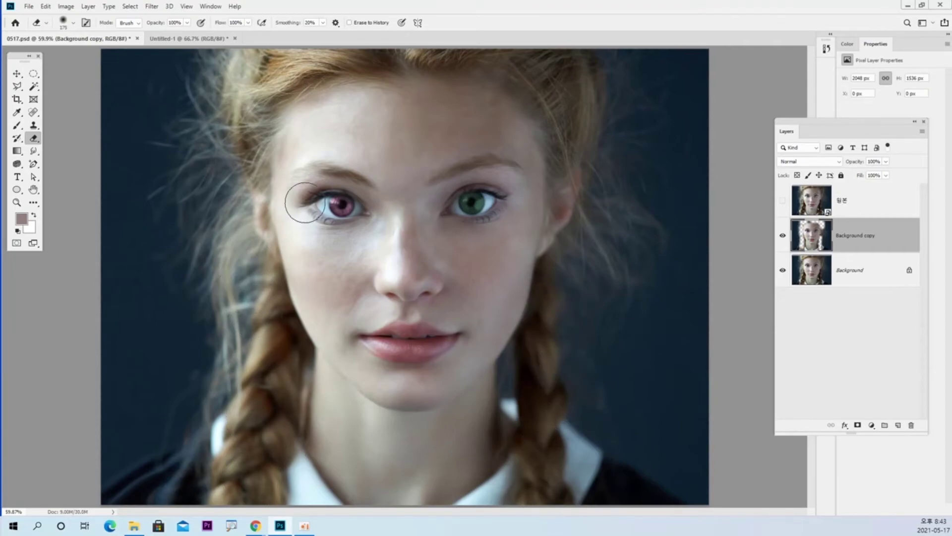
- Reduce the Eraser to 70 px and erase the smoothing over the eyes, eyebrows and lips on the Background copy layer
key(bracketleft)
key(bracketleft)
key(bracketleft)
key(bracketleft)
key(bracketleft)
key(bracketleft)
key(bracketleft)
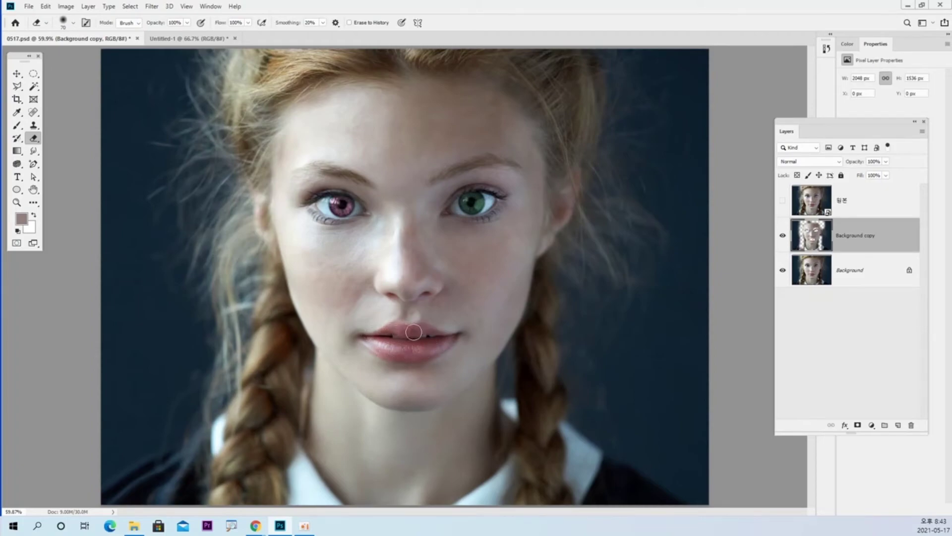
- Inspect the erased areas of the Background copy layer by switching the Background layer's visibility off and on
click(784, 271)
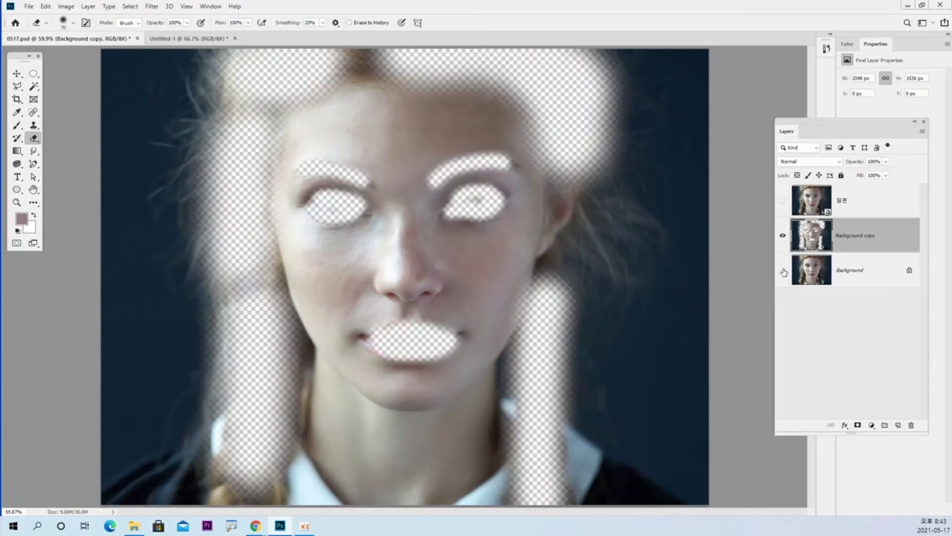
click(784, 271)
click(783, 271)
click(783, 271)
click(783, 270)
click(784, 271)
click(784, 271)
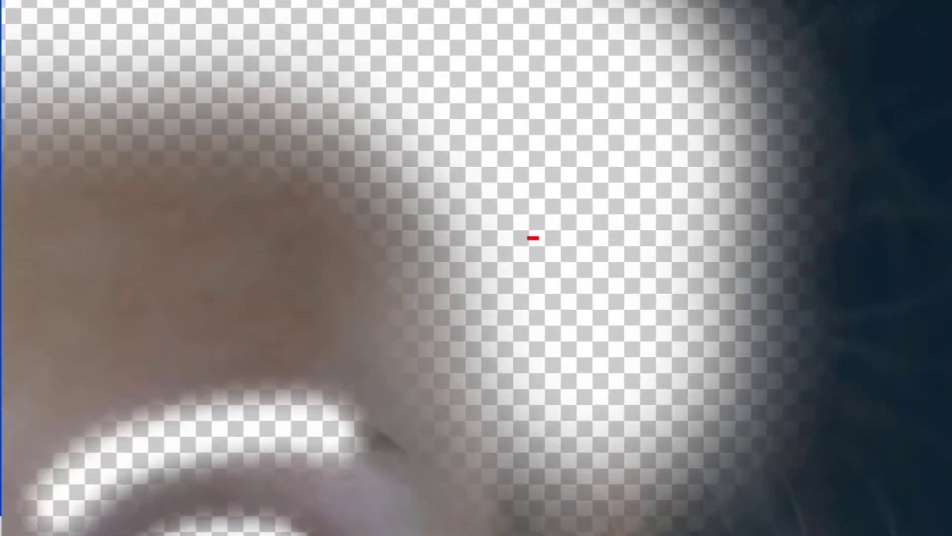
drag(532, 238, 596, 263)
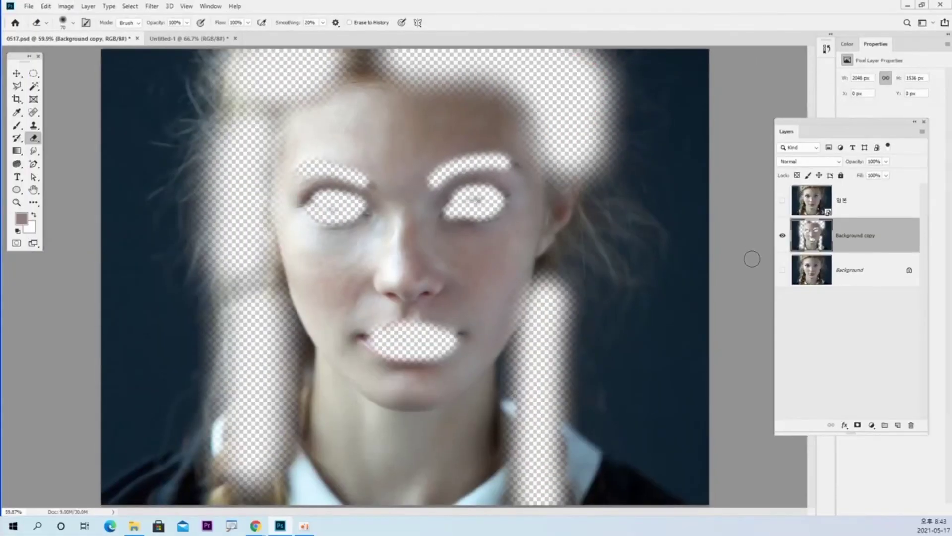
click(783, 271)
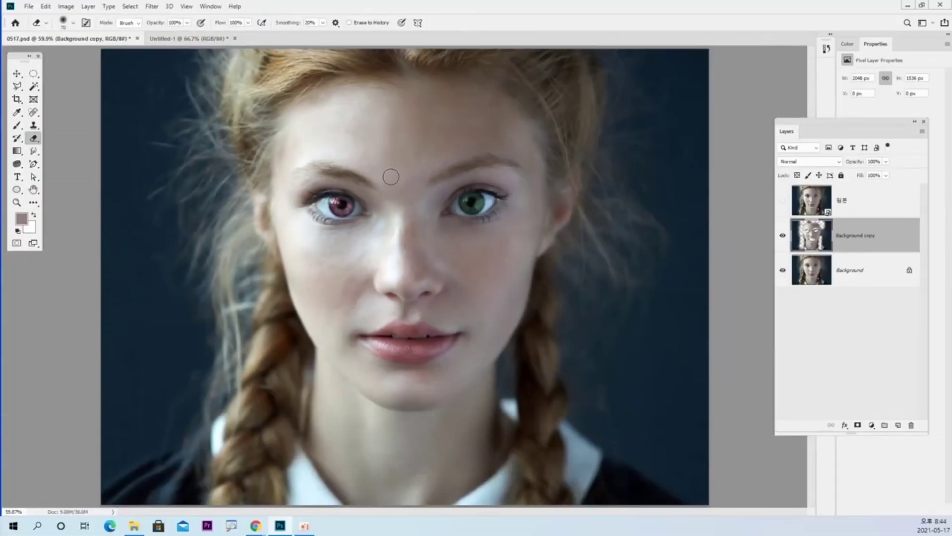
- Examine the eyebrow and the purple eye close up where the smoothing was erased
key(z)
mouse_move(410, 171)
mouse_down()
mouse_move(465, 180)
mouse_move(419, 170)
mouse_up()
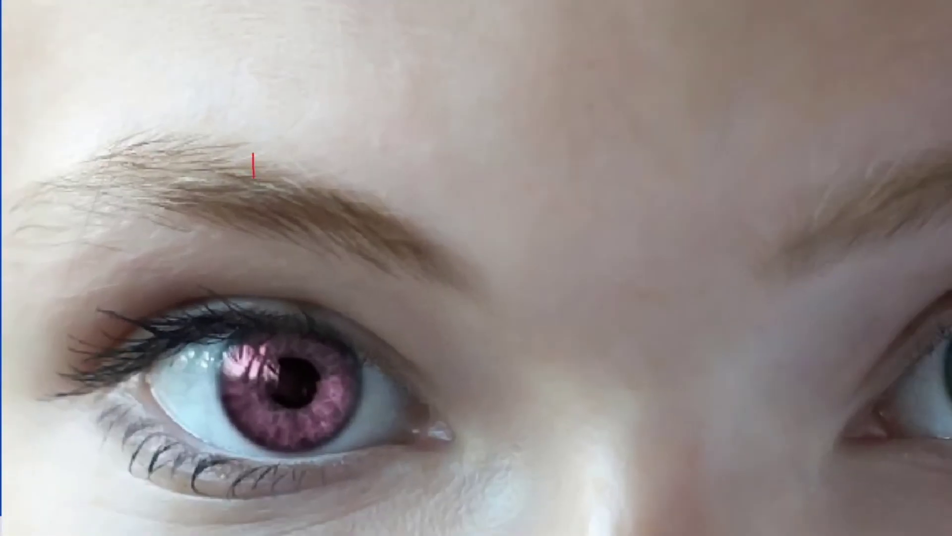
drag(253, 177, 294, 168)
drag(220, 328, 349, 294)
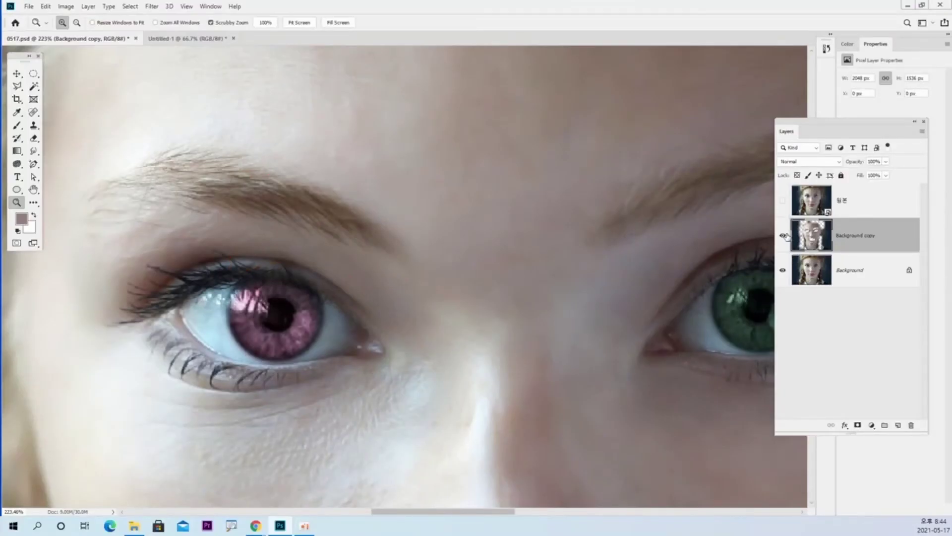
drag(563, 241, 525, 305)
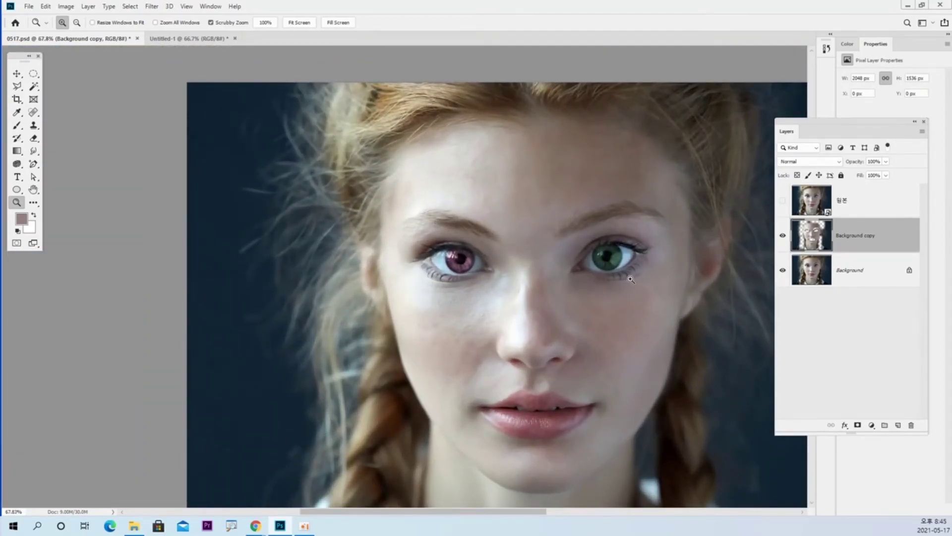
- Compare the whole retouched portrait with the untouched photo by repeatedly showing and hiding the original layer above it
drag(631, 279, 595, 278)
click(784, 200)
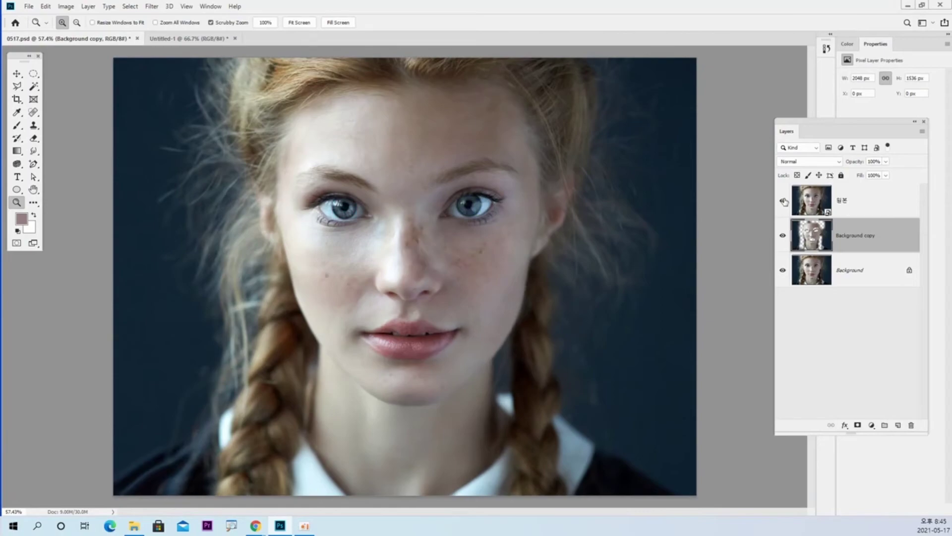
click(784, 200)
click(784, 200)
click(783, 201)
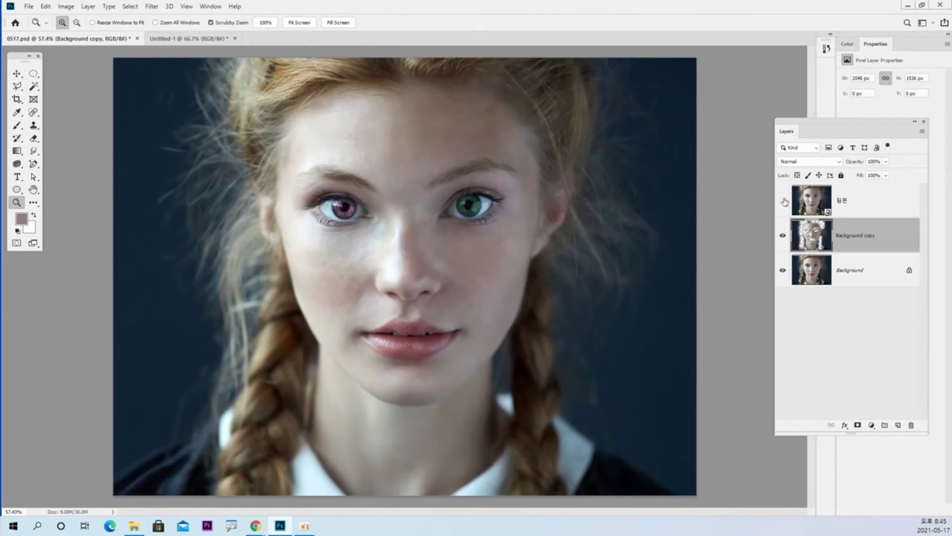
click(784, 200)
click(784, 200)
click(784, 200)
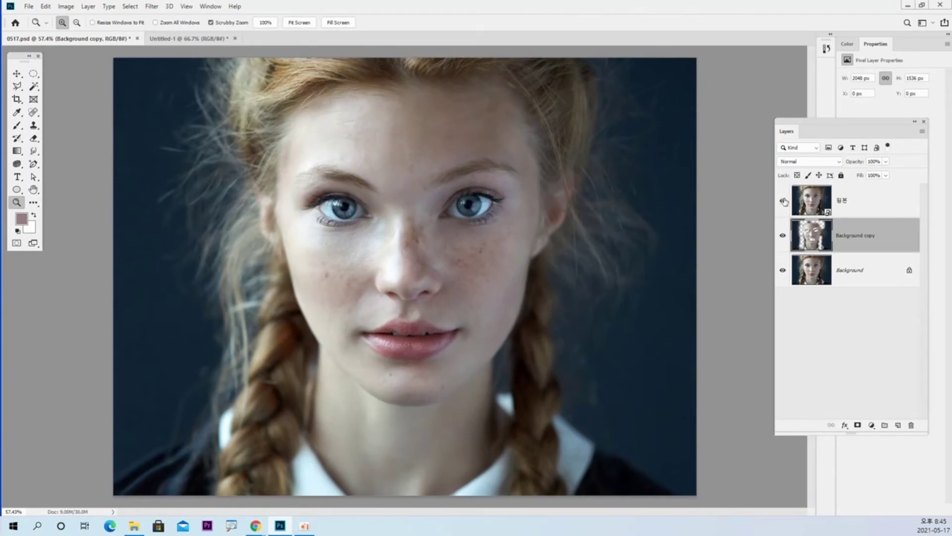
click(783, 200)
click(783, 200)
click(784, 200)
click(784, 200)
click(784, 200)
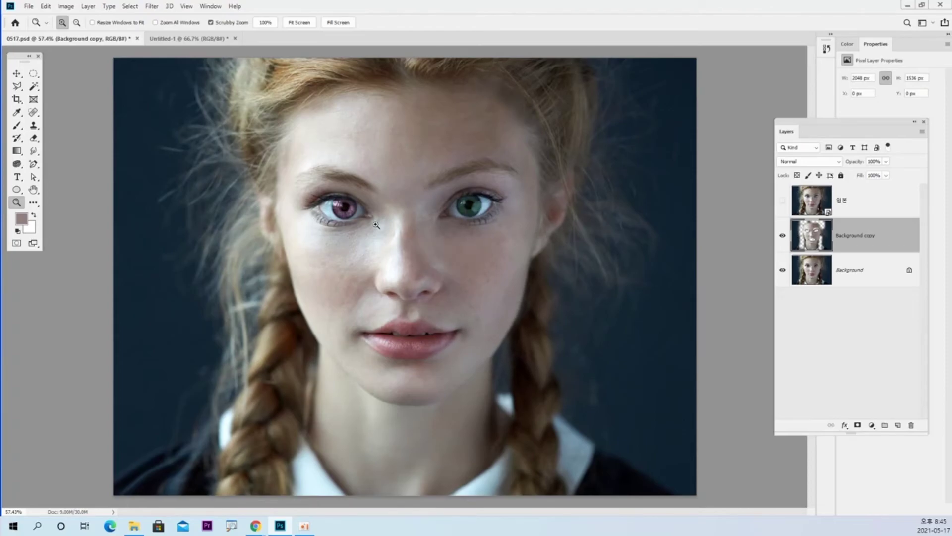
- Compare the retouched eyes and skin closer up against the original photo layer by toggling that layer's visibility
drag(409, 191, 724, 195)
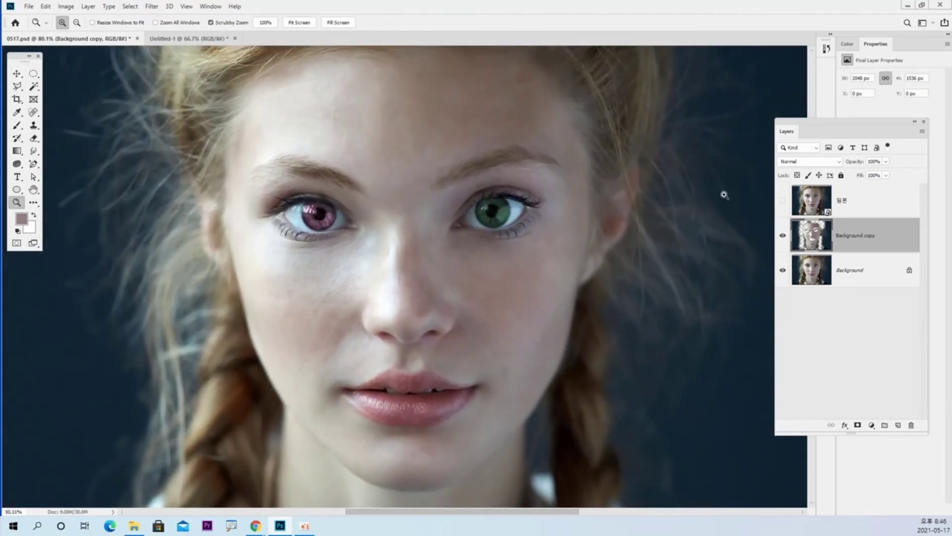
click(783, 204)
click(784, 203)
click(783, 202)
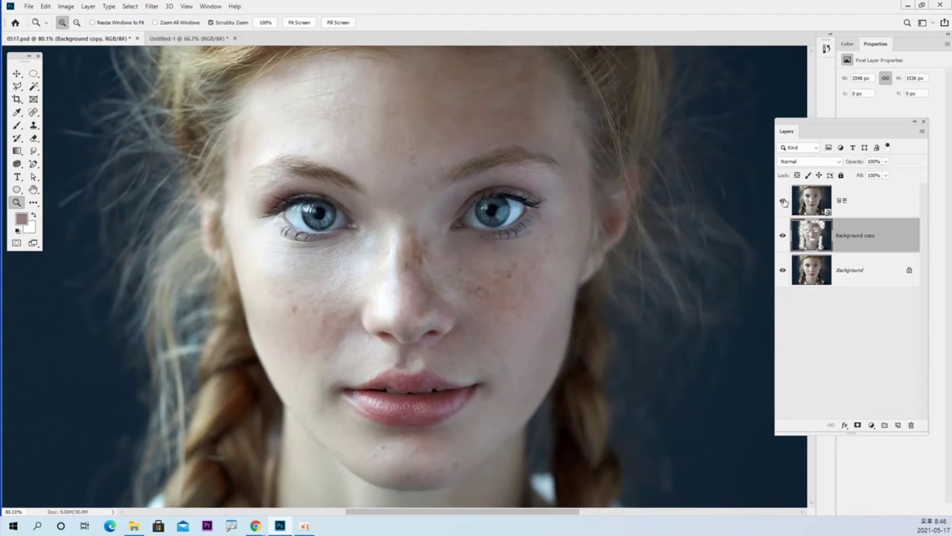
click(783, 203)
click(784, 203)
click(784, 202)
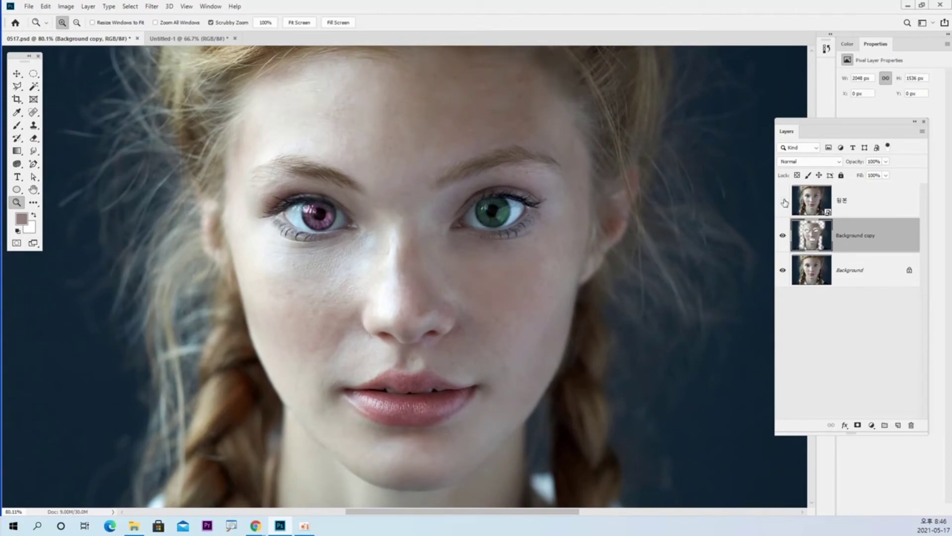
click(784, 203)
click(785, 203)
click(784, 203)
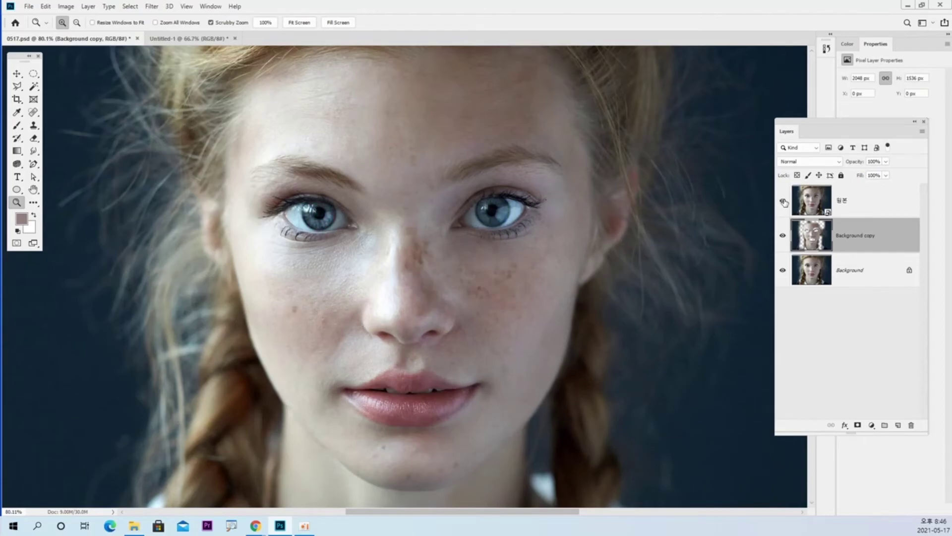
click(785, 202)
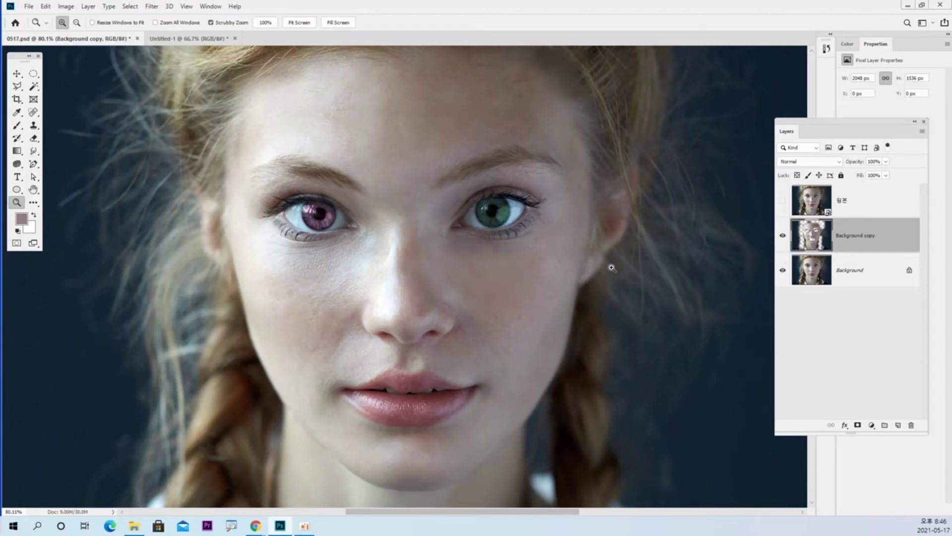
- Merge the Background copy layer down into the Background layer
drag(564, 266, 411, 288)
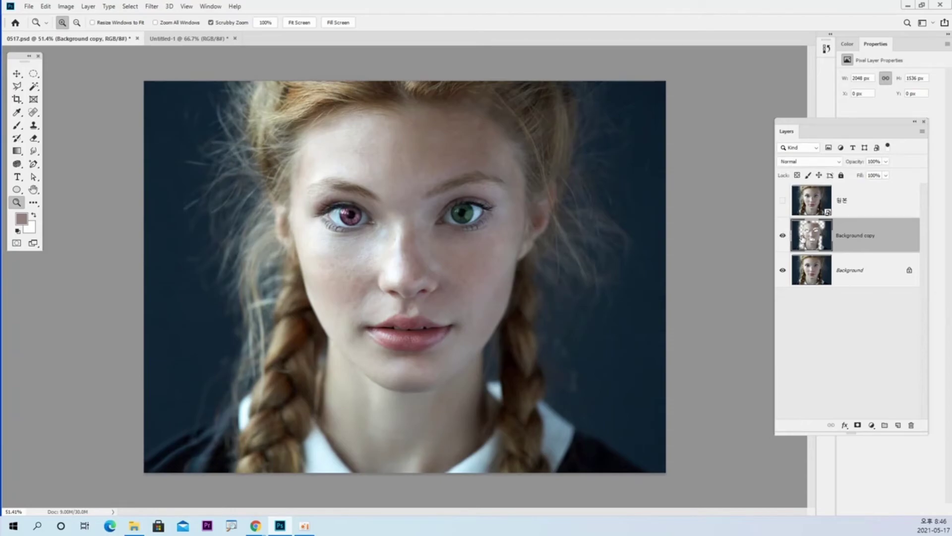
right_click(891, 231)
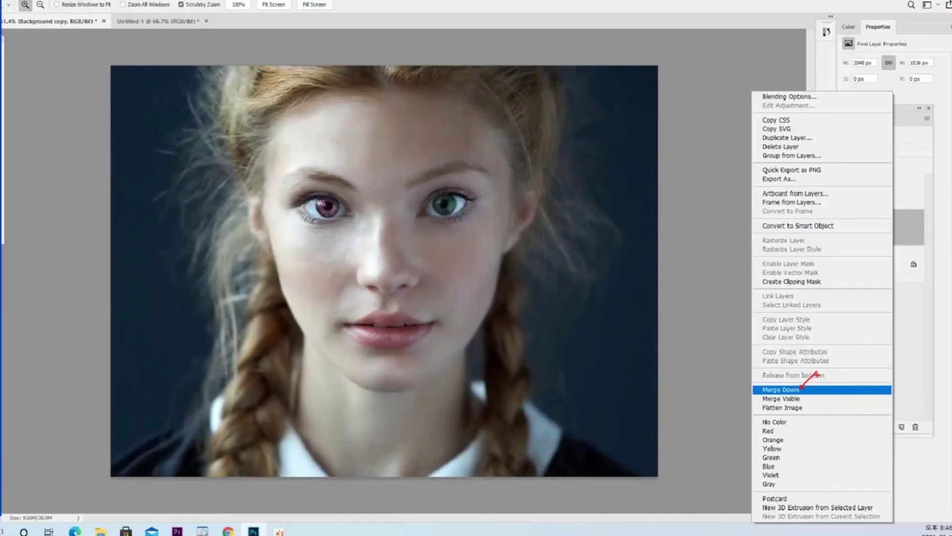
click(670, 370)
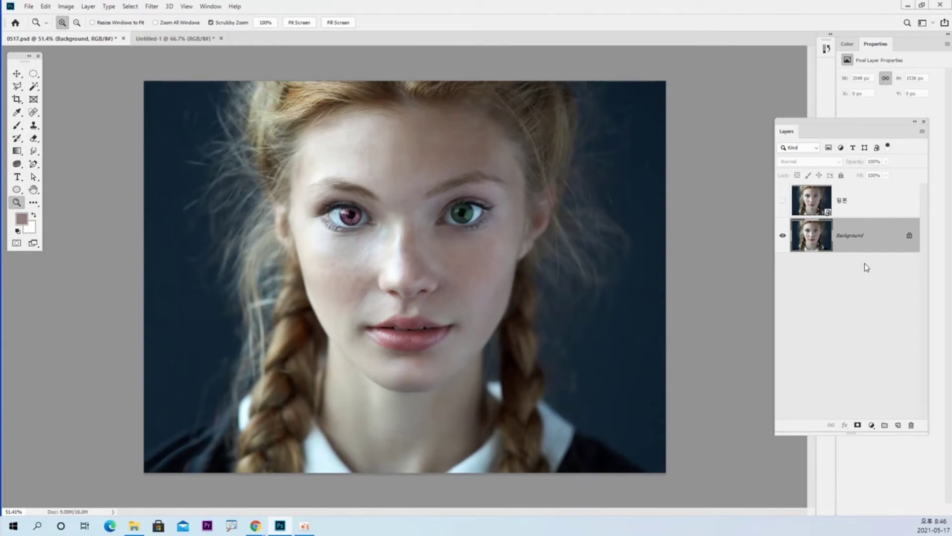
click(68, 7)
mouse_move(75, 33)
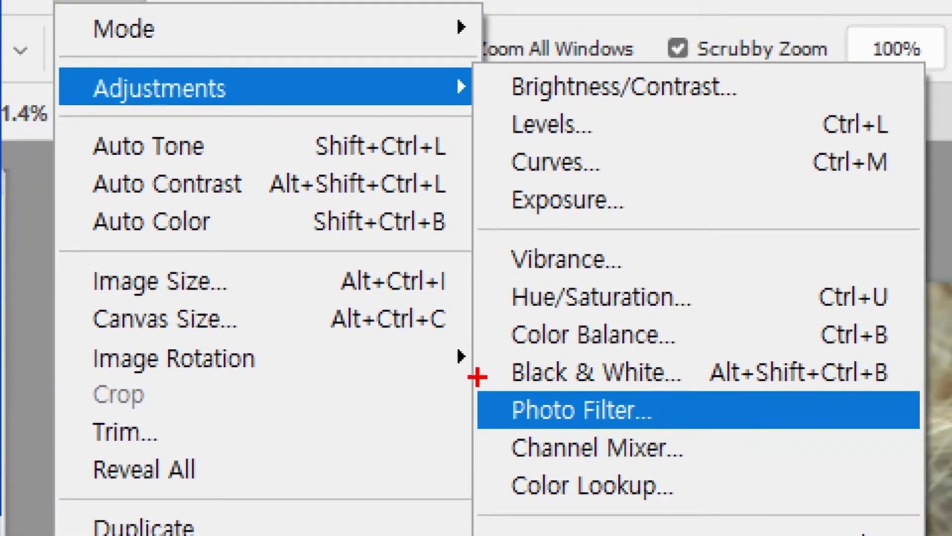
mouse_move(477, 377)
mouse_down()
mouse_move(587, 428)
mouse_move(649, 435)
mouse_up()
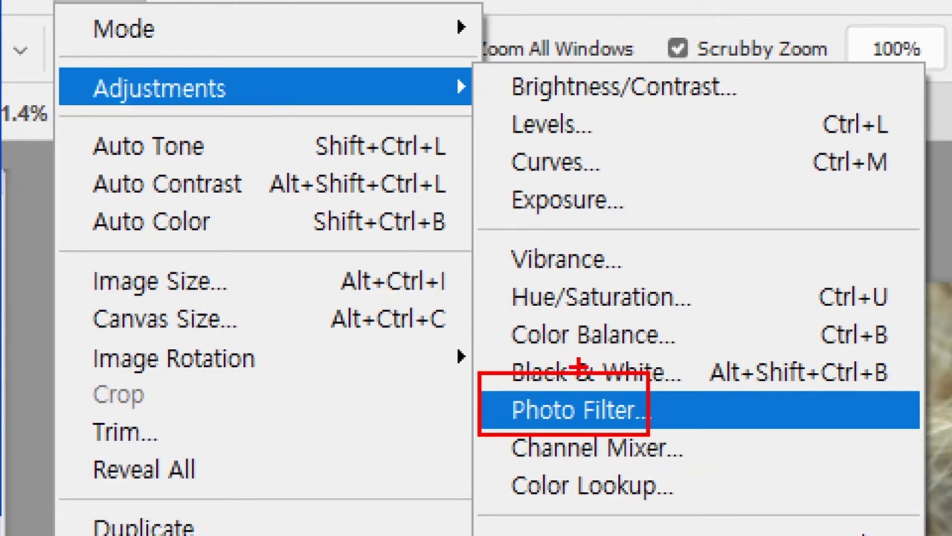
drag(633, 393, 746, 236)
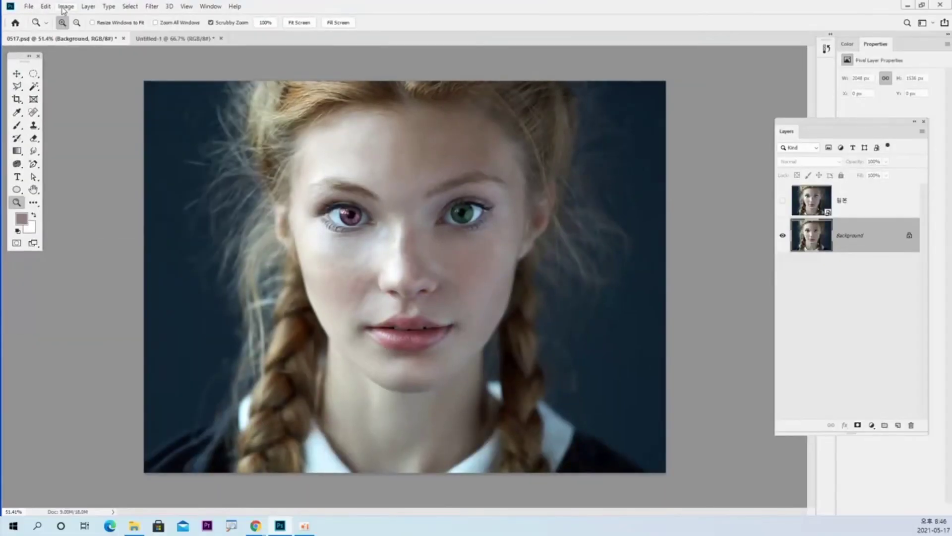
- Start a Photo Filter adjustment on the Background layer, move its dialog off the eyes and show the available filter presets
click(66, 6)
mouse_move(82, 33)
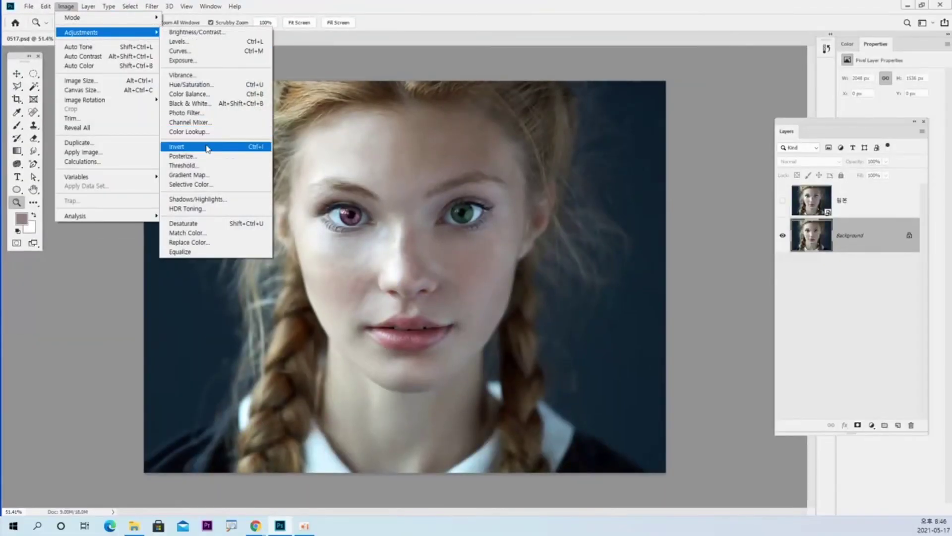
click(186, 113)
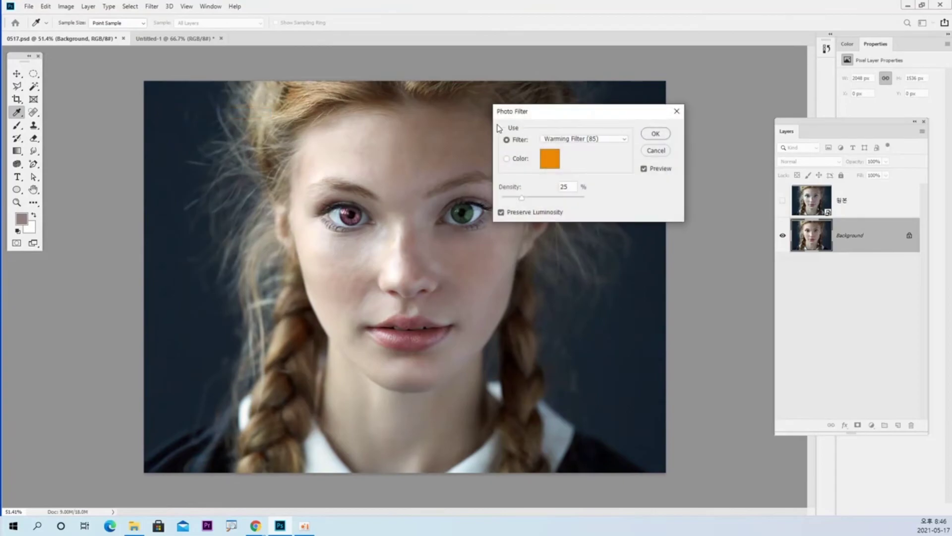
mouse_move(520, 113)
mouse_down()
mouse_move(237, 90)
mouse_move(341, 144)
mouse_move(481, 192)
mouse_move(498, 207)
mouse_up()
click(300, 112)
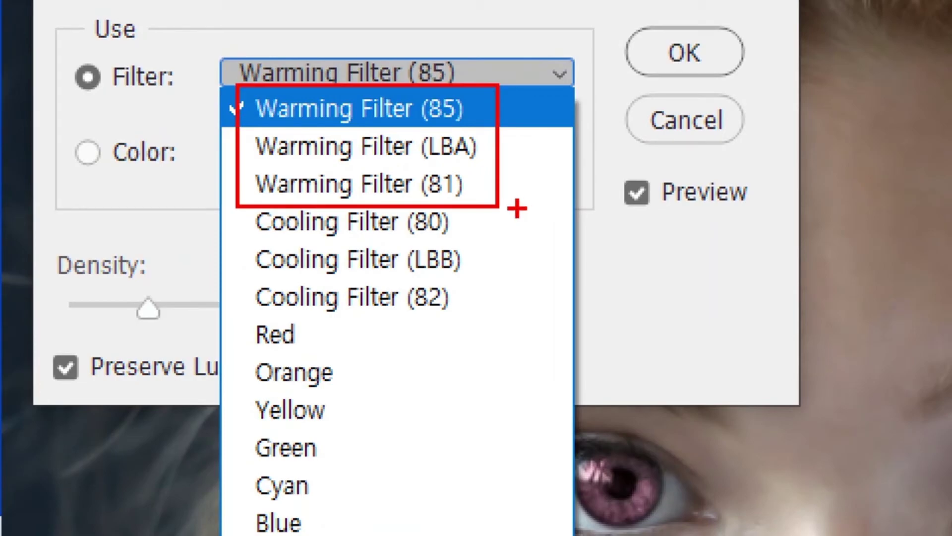
drag(436, 127, 469, 127)
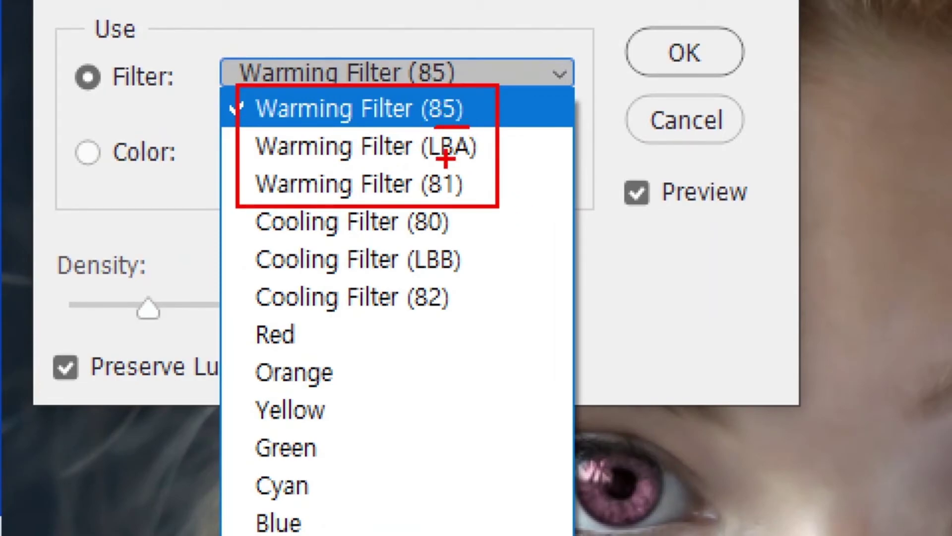
drag(429, 154, 461, 154)
drag(440, 191, 463, 191)
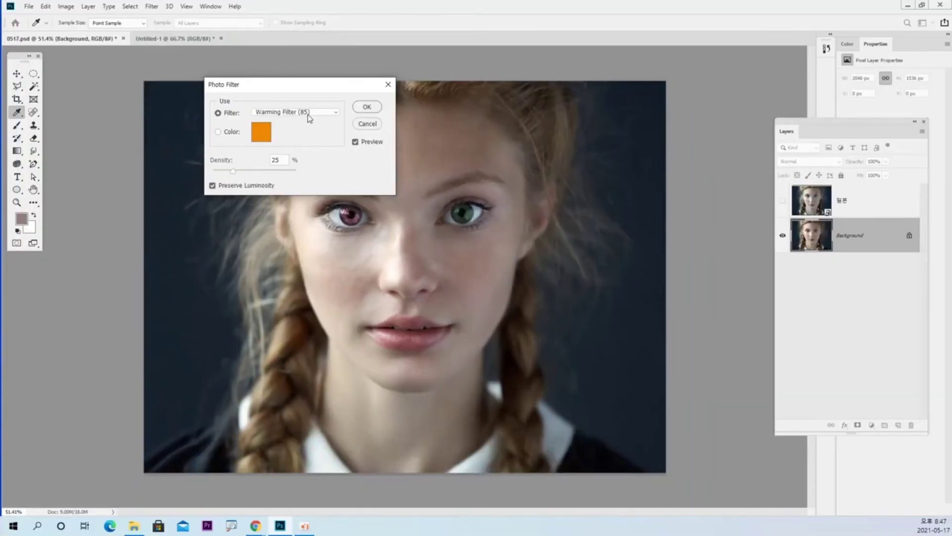
- Try the Warming Filter (LBA) and Warming Filter (81) presets and apply the warming Photo Filter to the Background layer
click(308, 113)
click(303, 133)
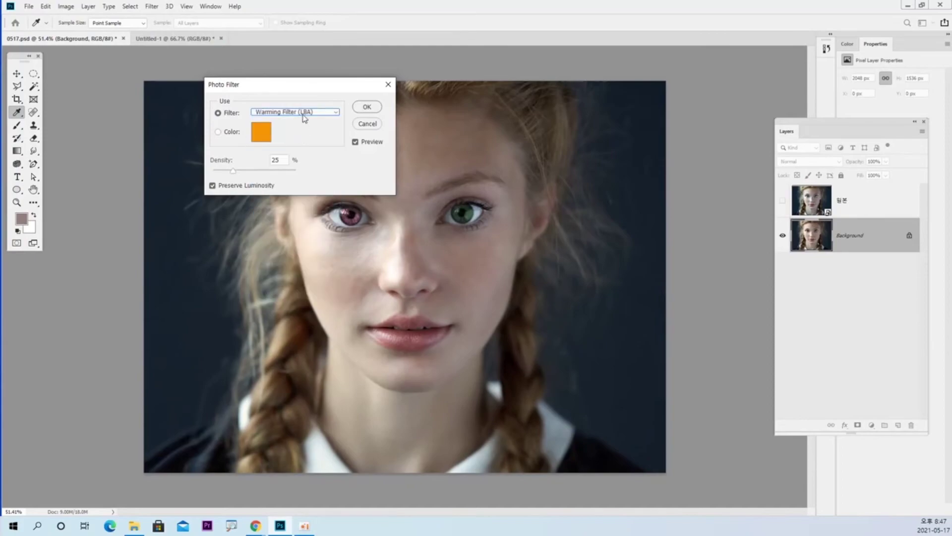
click(307, 113)
click(301, 140)
click(310, 114)
click(316, 108)
click(368, 109)
- Compare the warm-toned portrait with the original photo by toggling the original layer's visibility
key(z)
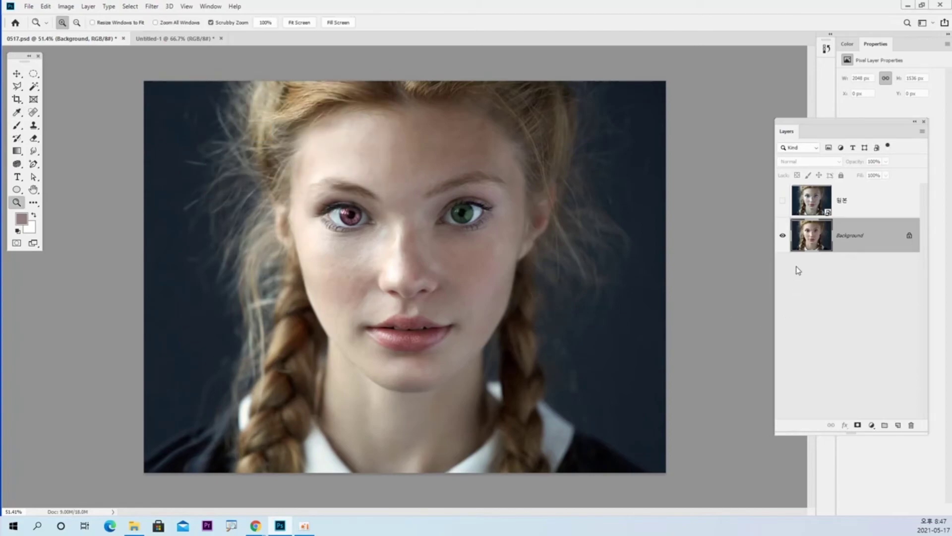
click(782, 201)
click(782, 203)
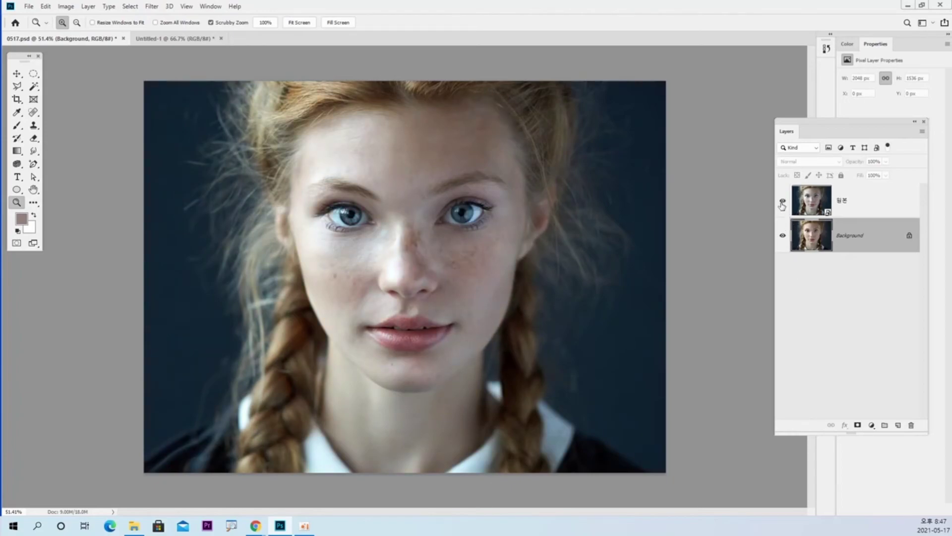
- Check the retouched portrait against the original photo again and leave the original layer hidden
click(783, 202)
click(782, 203)
click(782, 203)
click(782, 203)
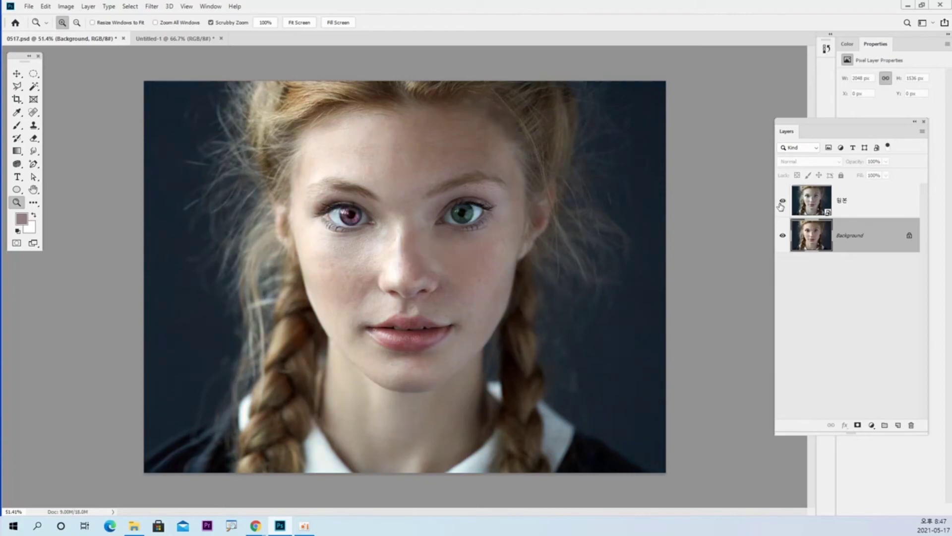
click(783, 203)
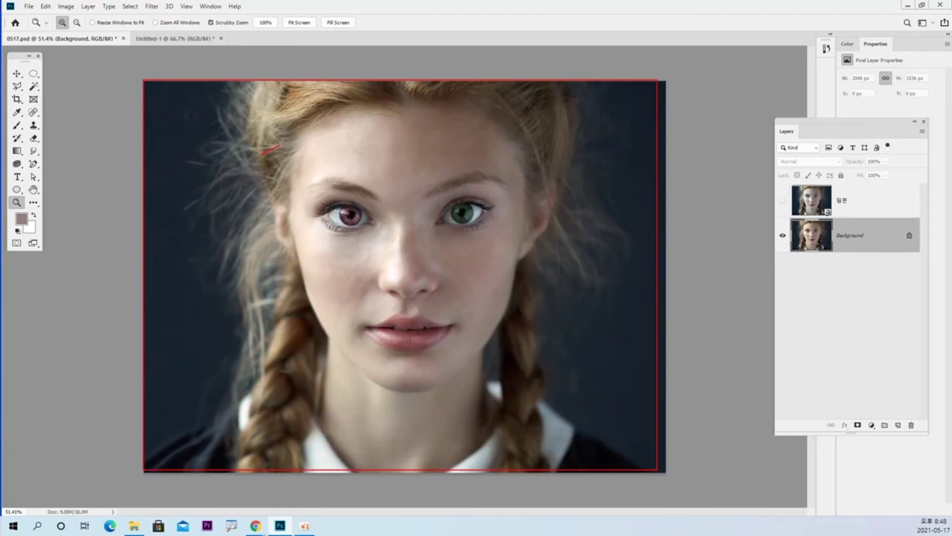
mouse_move(263, 153)
mouse_down()
mouse_move(337, 110)
mouse_move(343, 178)
mouse_move(292, 298)
mouse_move(398, 319)
mouse_move(535, 311)
mouse_move(546, 343)
mouse_move(600, 352)
mouse_up()
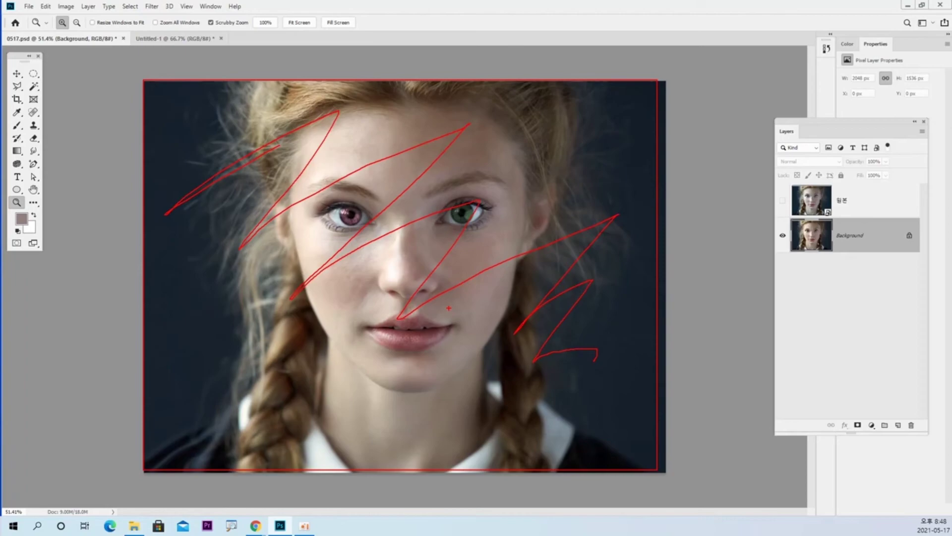
key(Escape)
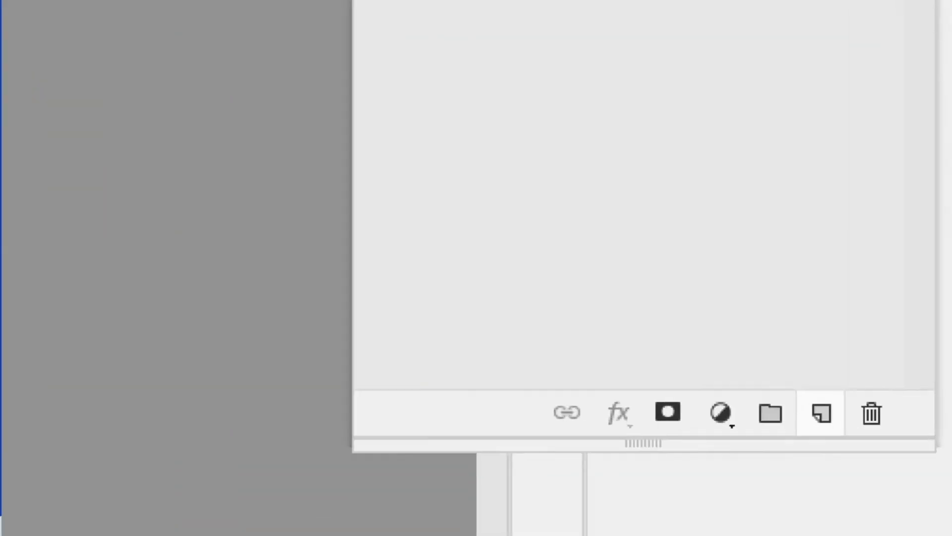
drag(899, 423, 902, 397)
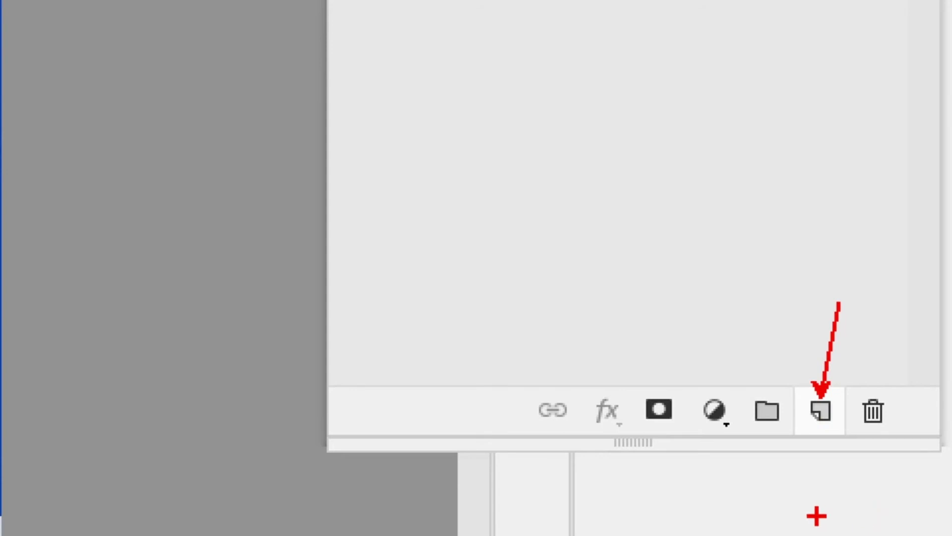
key(Escape)
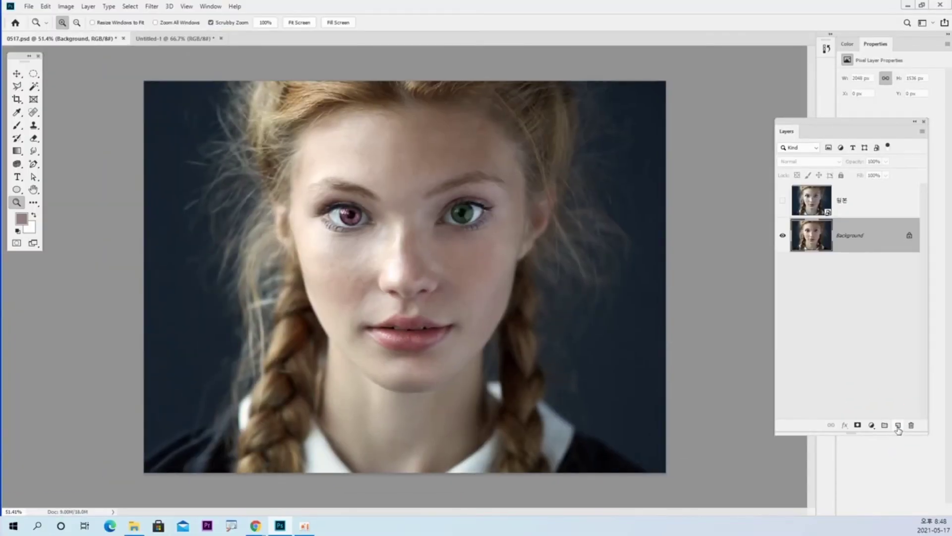
- Add a new layer above the Background, reset the colours to default black and white, and fill the layer with black
click(898, 426)
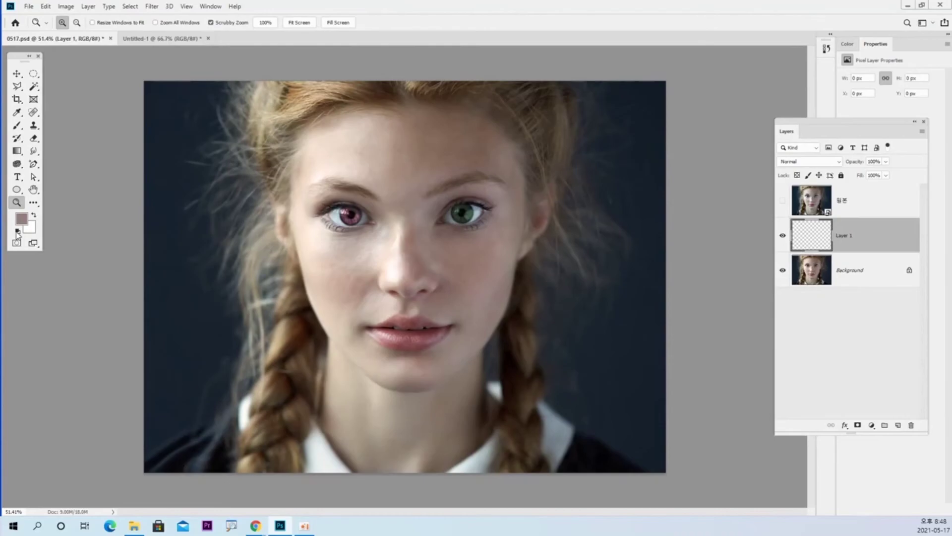
click(131, 254)
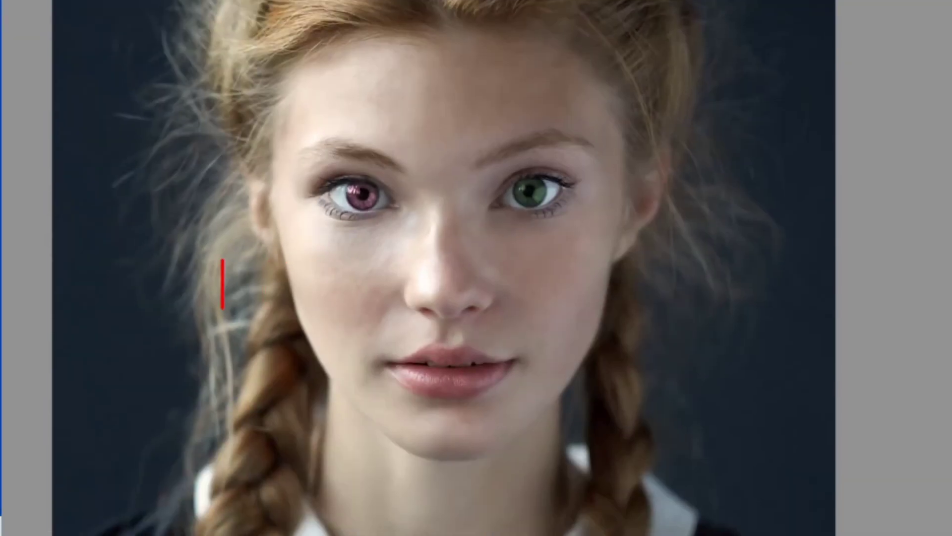
text(alt+)
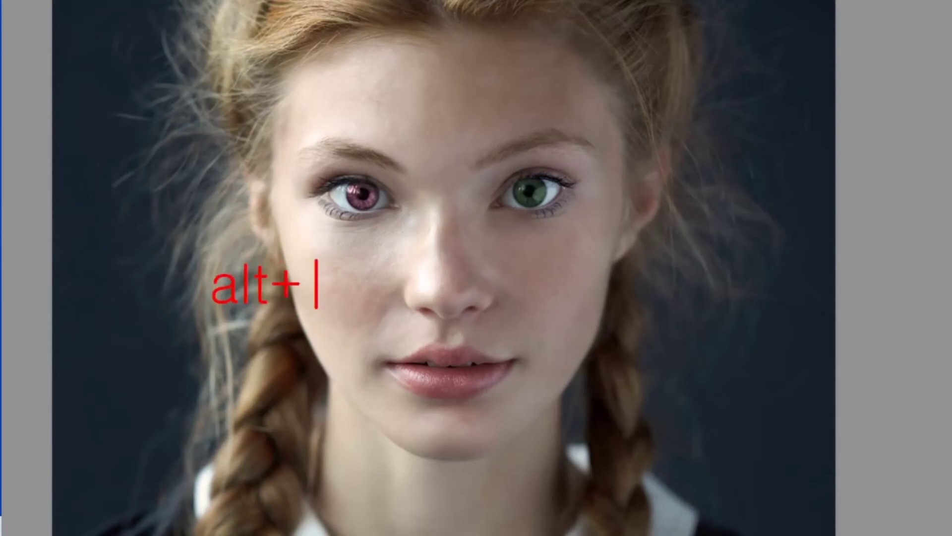
text(del)
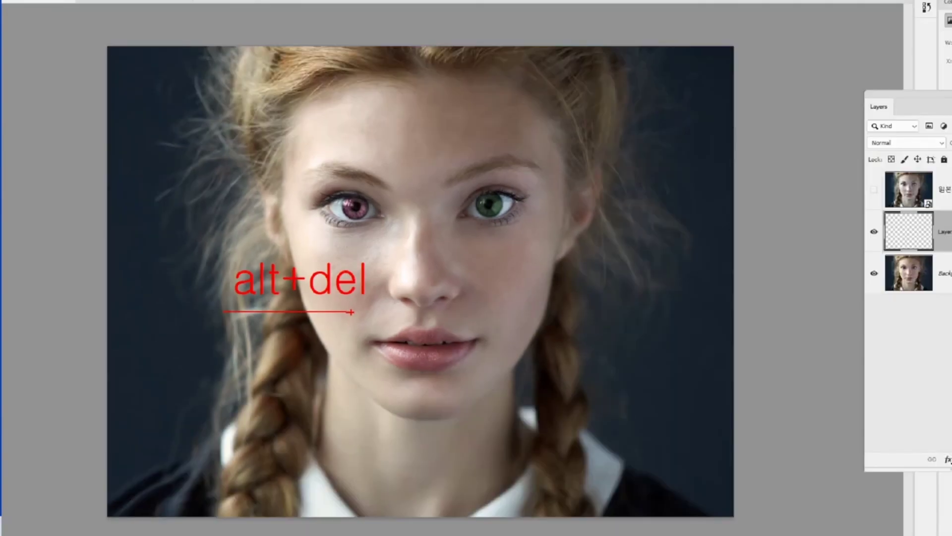
key(alt+Delete)
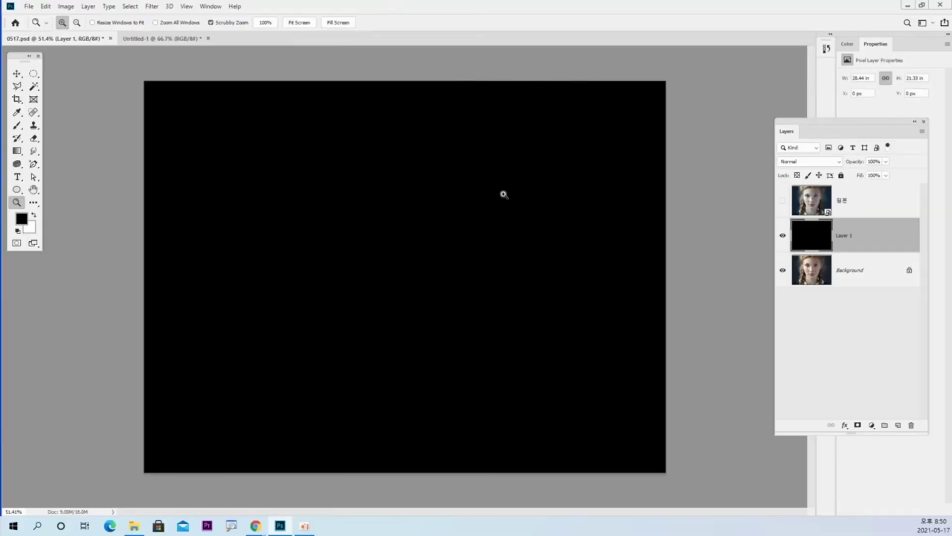
- Open the Lens Flare render filter for the black layer
click(151, 7)
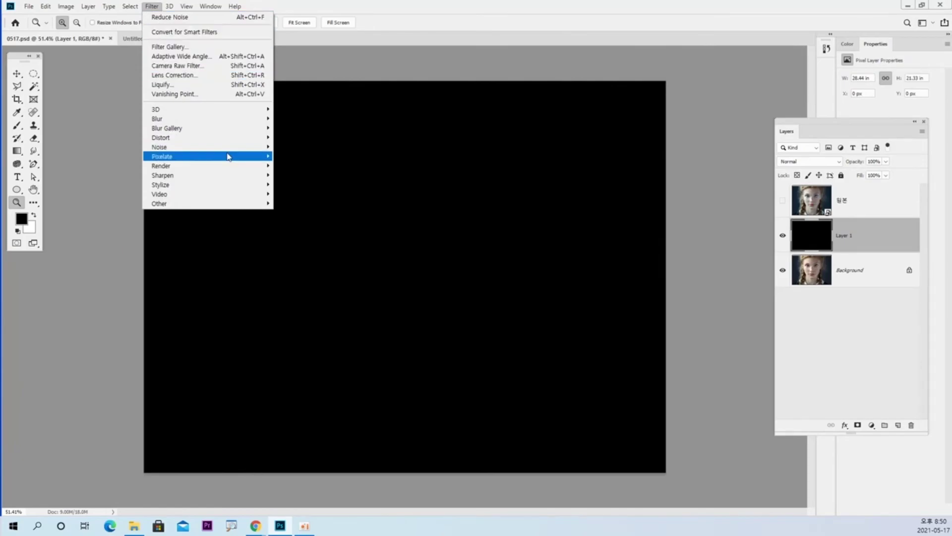
mouse_move(221, 165)
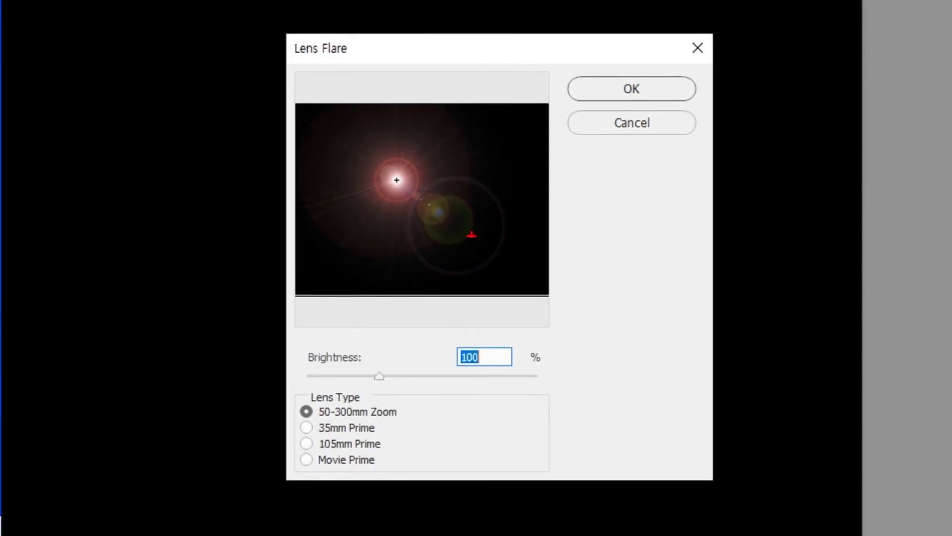
drag(284, 56, 388, 59)
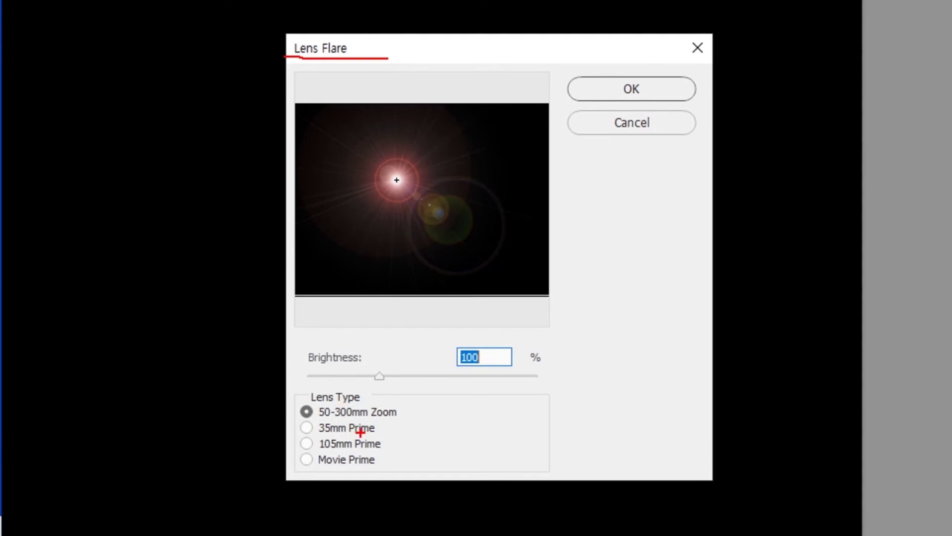
mouse_move(430, 258)
mouse_down()
mouse_move(348, 207)
mouse_move(378, 143)
mouse_move(527, 192)
mouse_move(476, 267)
mouse_up()
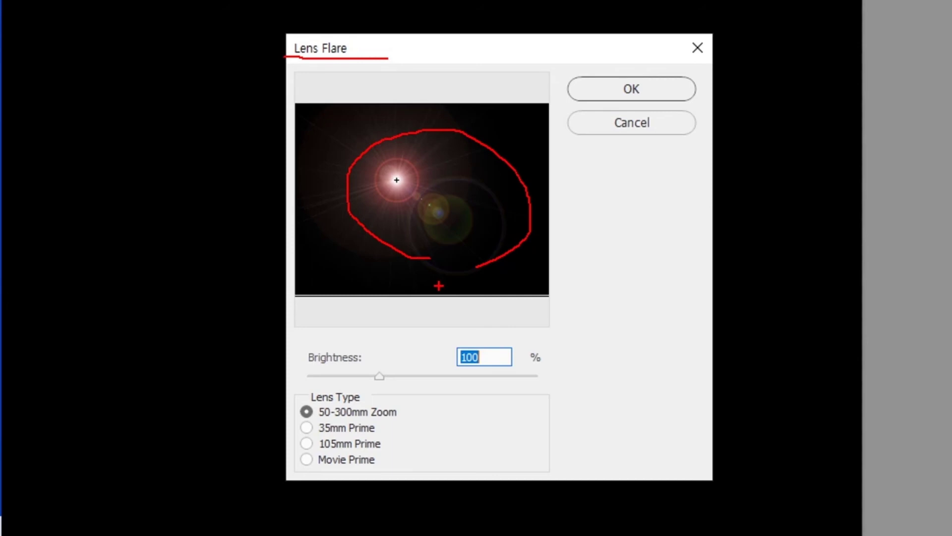
mouse_move(574, 533)
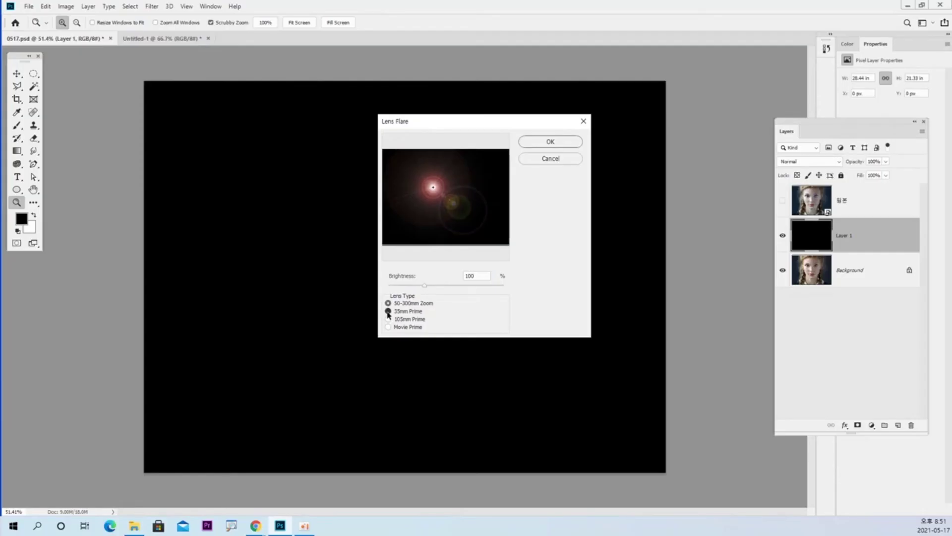
- Compare the 50-300mm Zoom, 35mm Prime, 105mm Prime and Movie Prime lens types in the flare preview
click(306, 444)
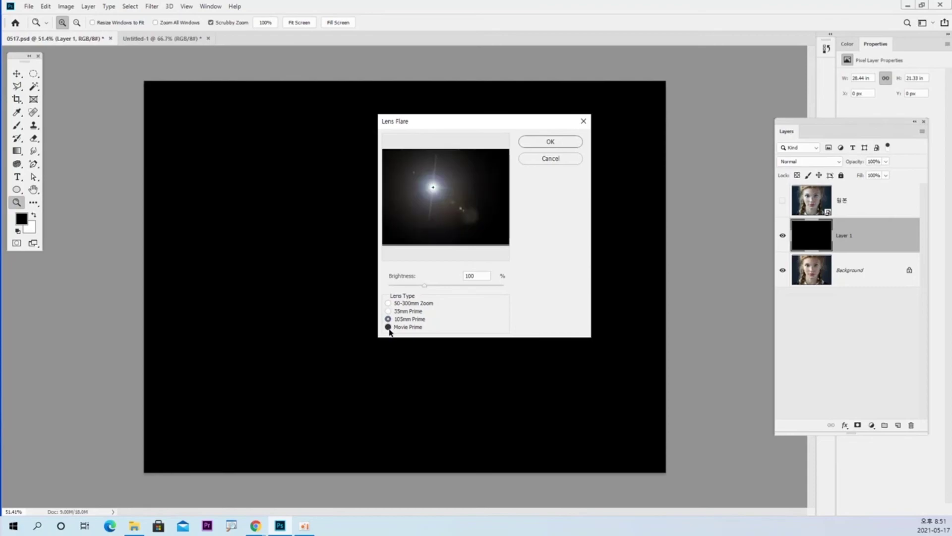
click(389, 328)
click(389, 319)
click(389, 311)
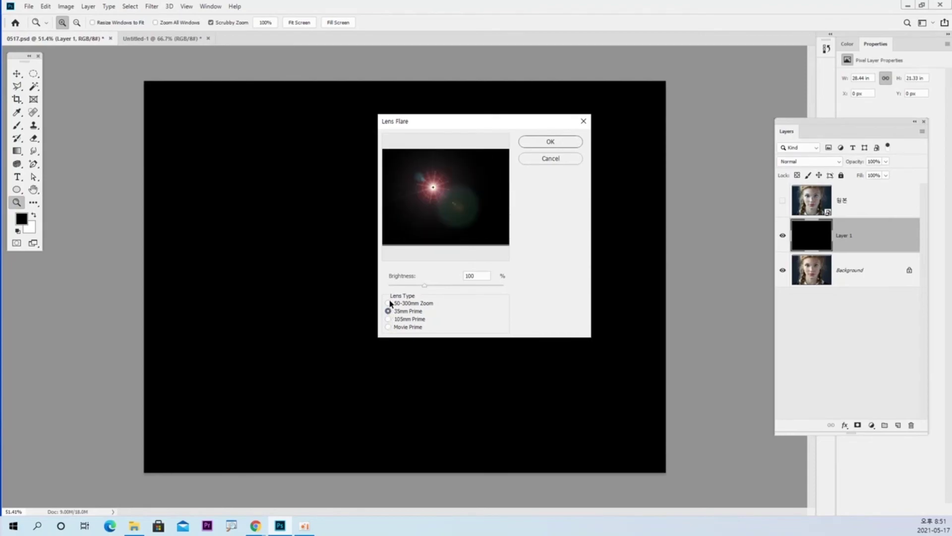
click(388, 303)
click(389, 311)
click(389, 319)
click(388, 327)
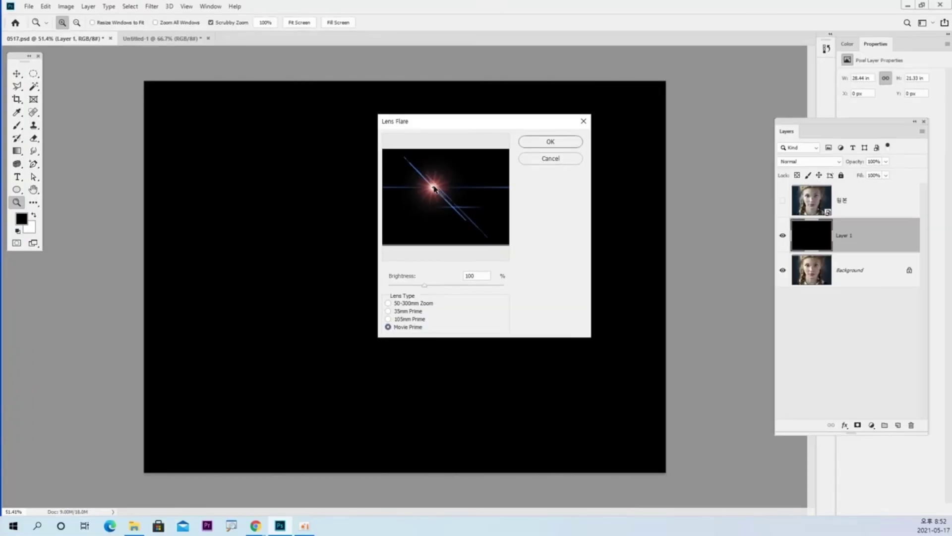
- Try a 50-300mm Zoom flare near the centre of the image with brightness raised to 148%
mouse_move(435, 189)
mouse_down()
mouse_move(493, 153)
mouse_move(430, 207)
mouse_move(476, 190)
mouse_move(438, 175)
mouse_move(446, 171)
mouse_move(447, 191)
mouse_up()
click(389, 302)
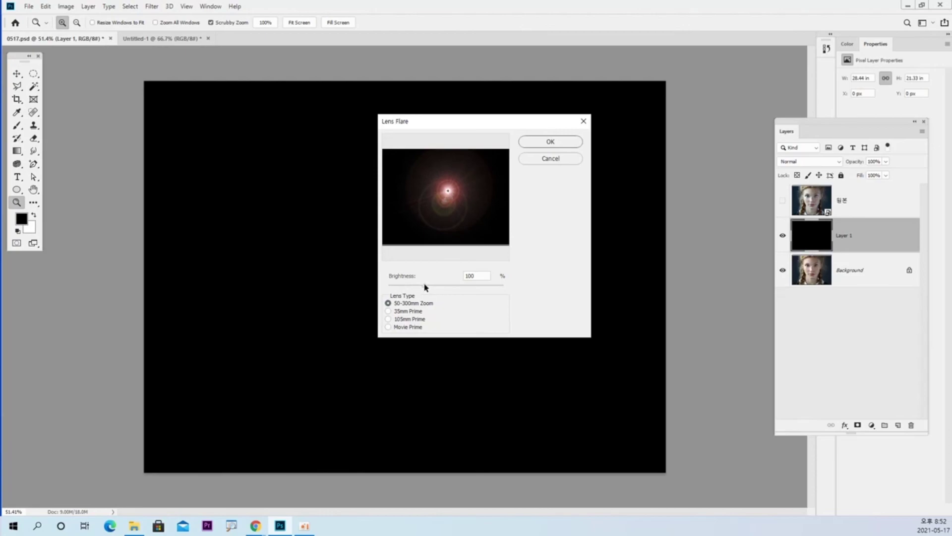
mouse_move(427, 290)
mouse_down()
mouse_move(472, 285)
mouse_move(442, 287)
mouse_up()
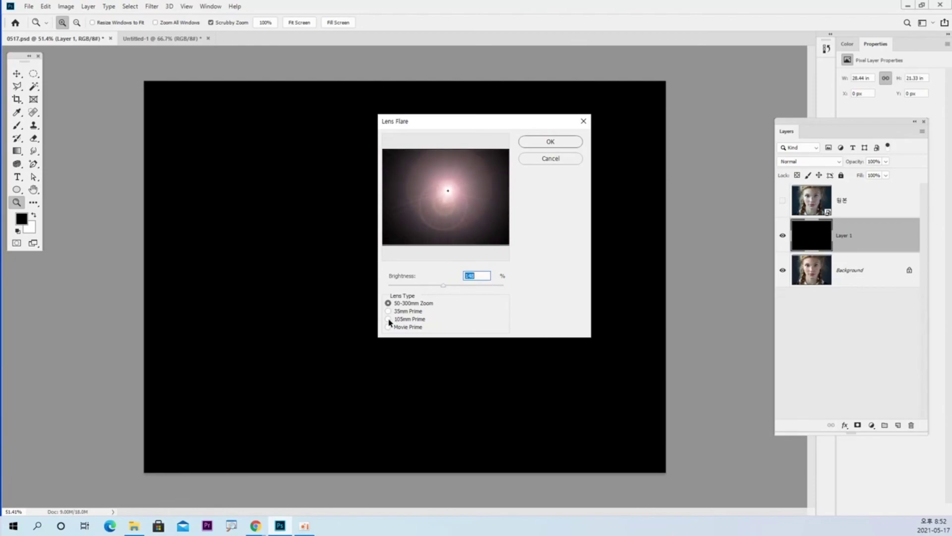
- Apply a 35mm Prime lens flare at 150% brightness, centred in the image's upper-right corner
click(388, 311)
drag(443, 216, 501, 162)
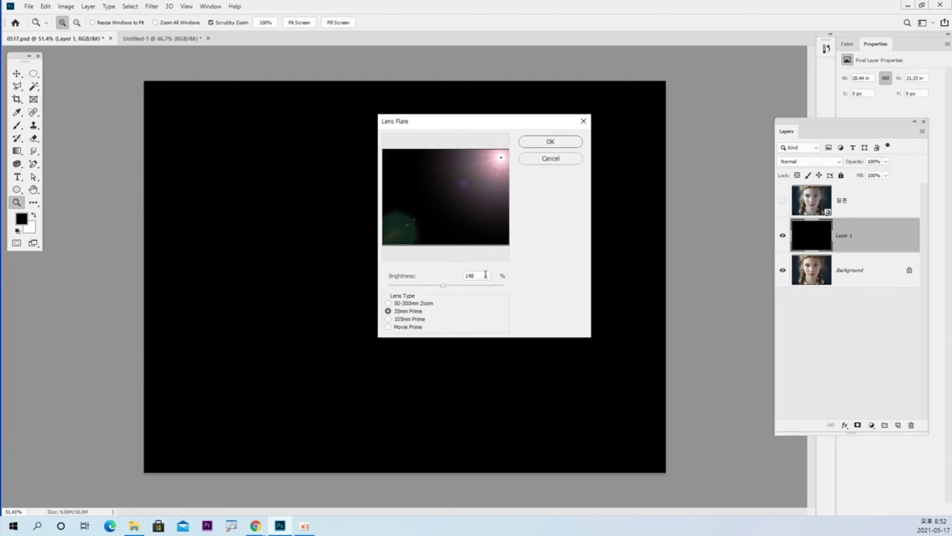
click(390, 278)
text(150)
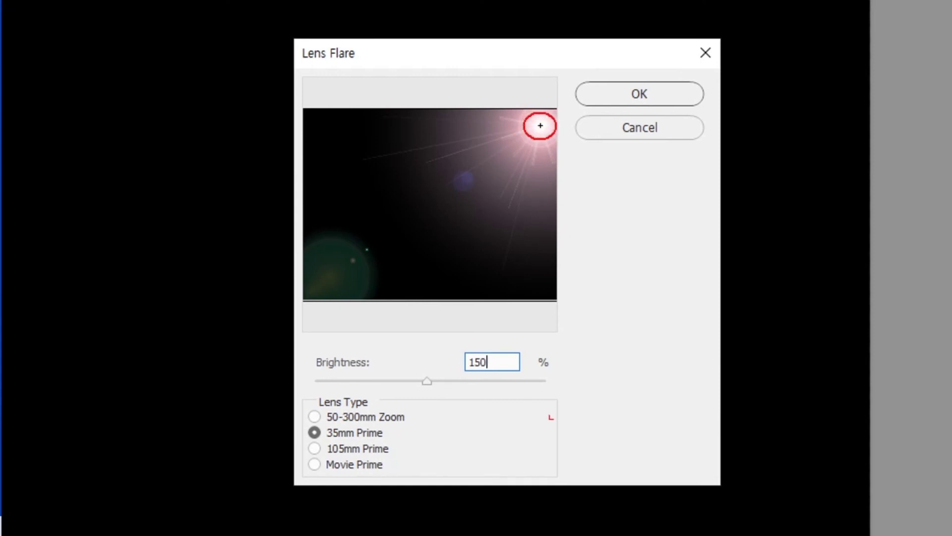
drag(465, 370, 432, 406)
mouse_move(298, 397)
mouse_down()
mouse_move(342, 450)
mouse_move(412, 477)
mouse_up()
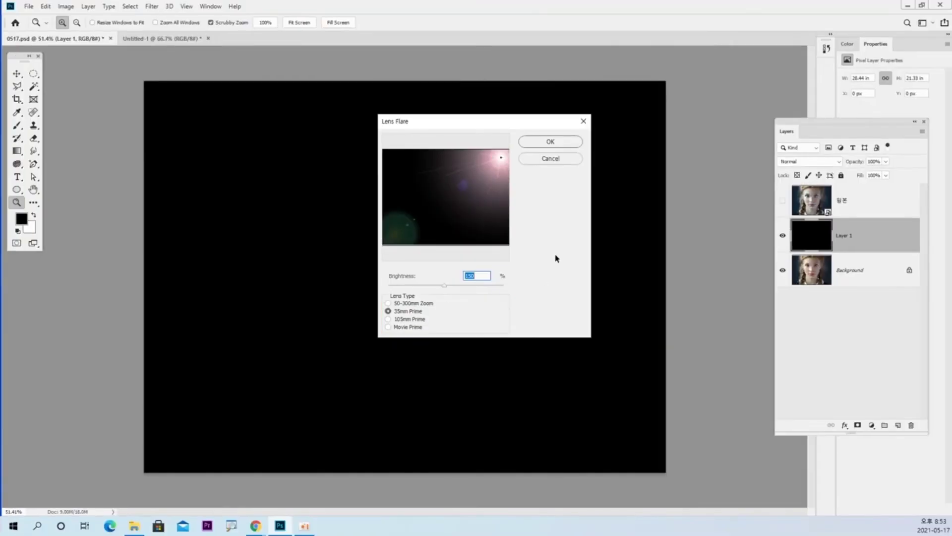
click(545, 143)
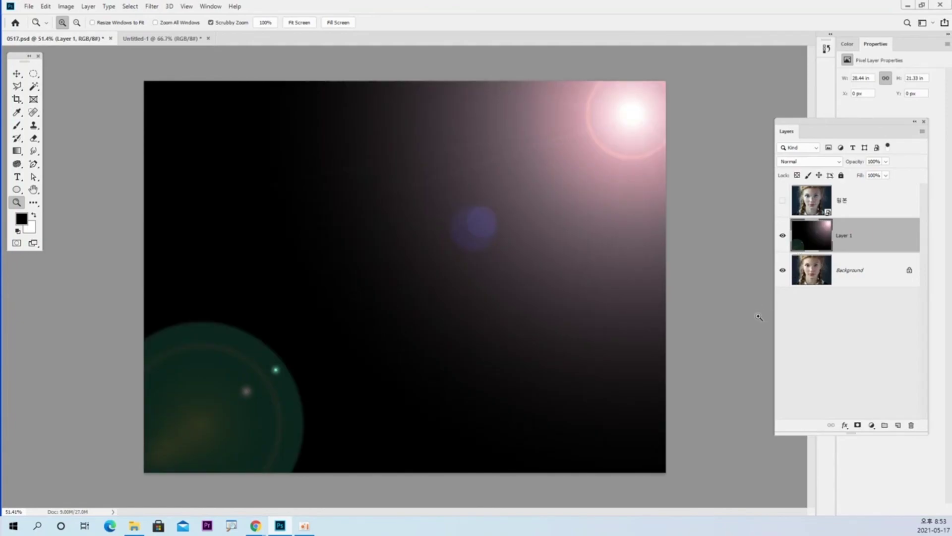
- Set the lens flare layer's blend mode to Screen
click(825, 162)
click(760, 10)
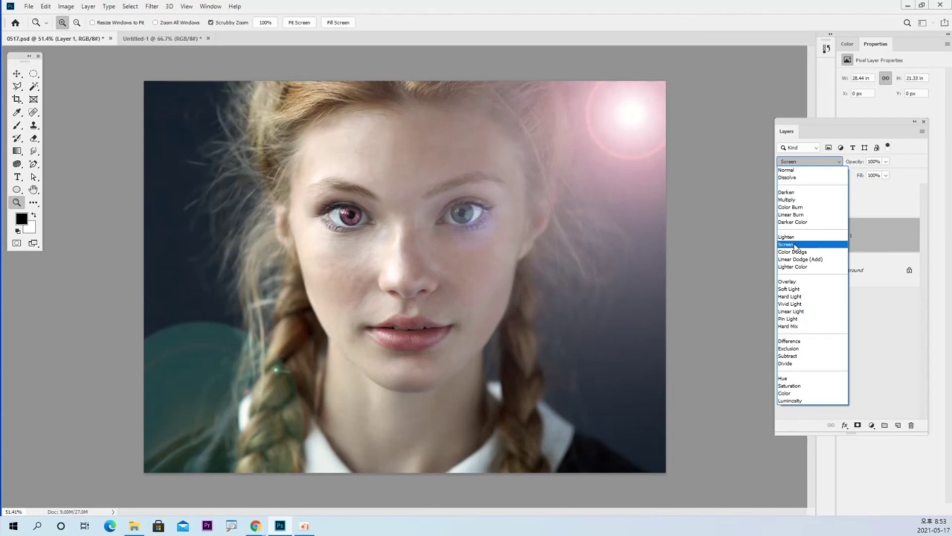
click(795, 244)
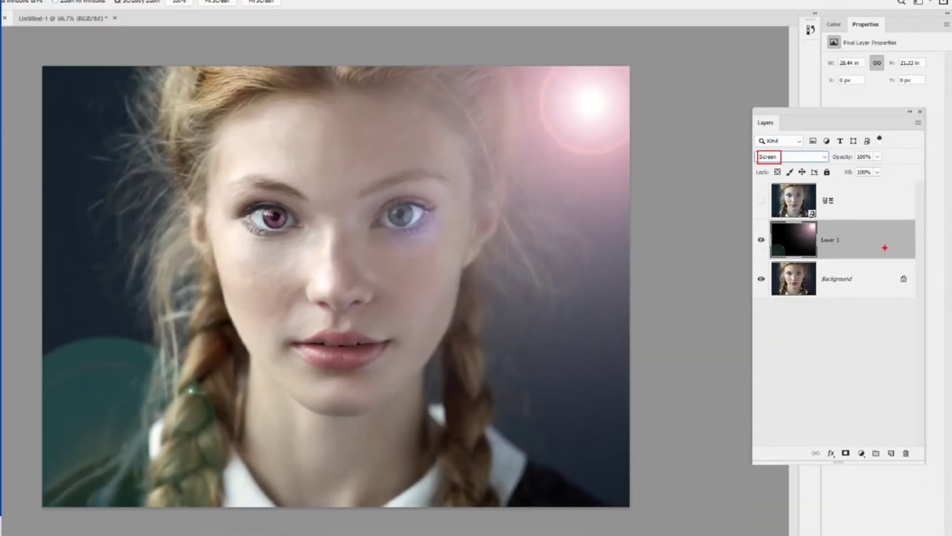
mouse_move(850, 300)
mouse_down()
mouse_move(777, 294)
mouse_move(762, 281)
mouse_move(765, 266)
mouse_move(852, 259)
mouse_move(854, 288)
mouse_move(827, 299)
mouse_up()
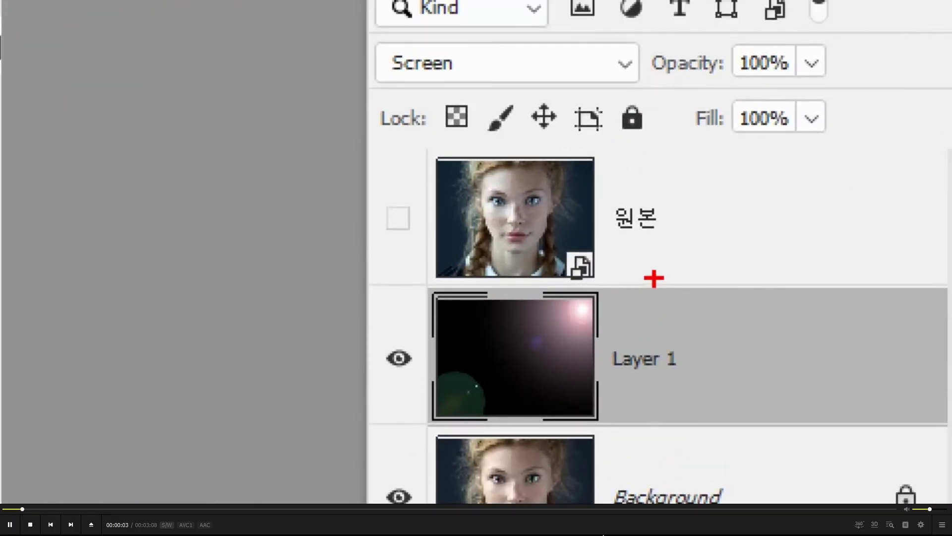
drag(652, 274, 711, 268)
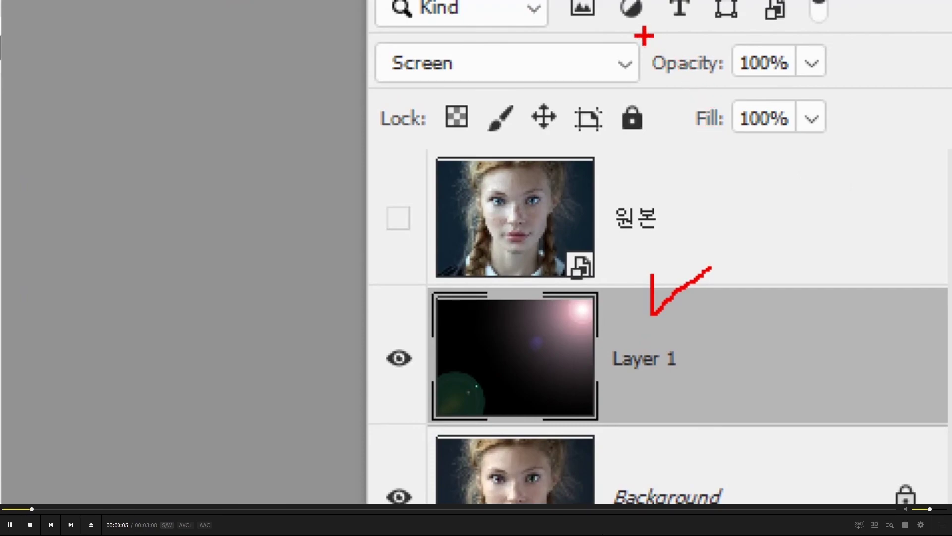
mouse_move(642, 35)
mouse_down()
mouse_move(744, 68)
mouse_move(834, 79)
mouse_up()
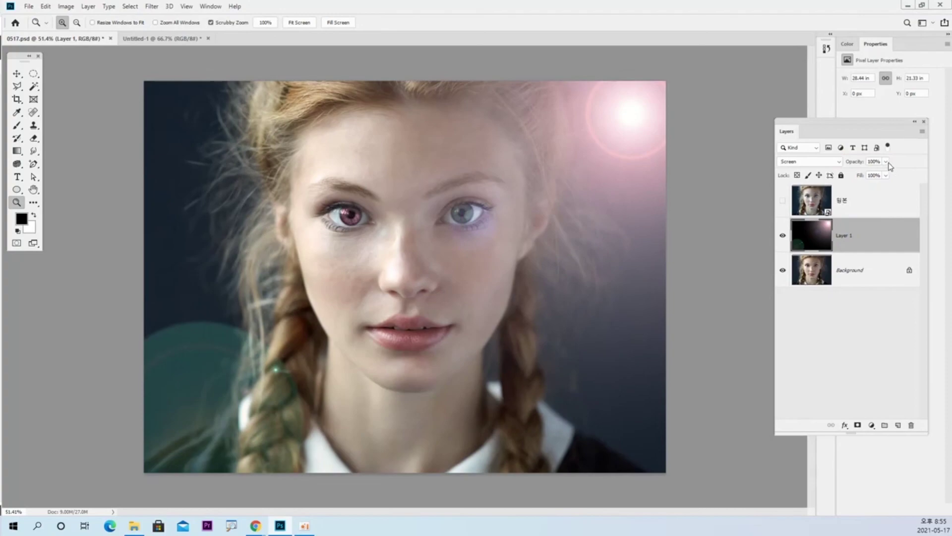
- Reduce the lens flare layer's opacity to 30%
click(883, 159)
drag(883, 177, 857, 179)
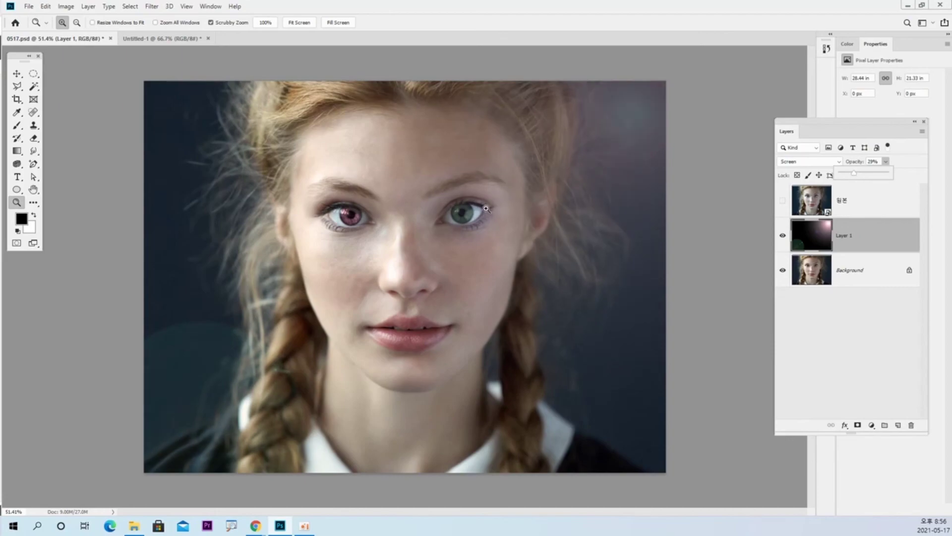
drag(858, 178, 855, 176)
click(881, 161)
text(30)
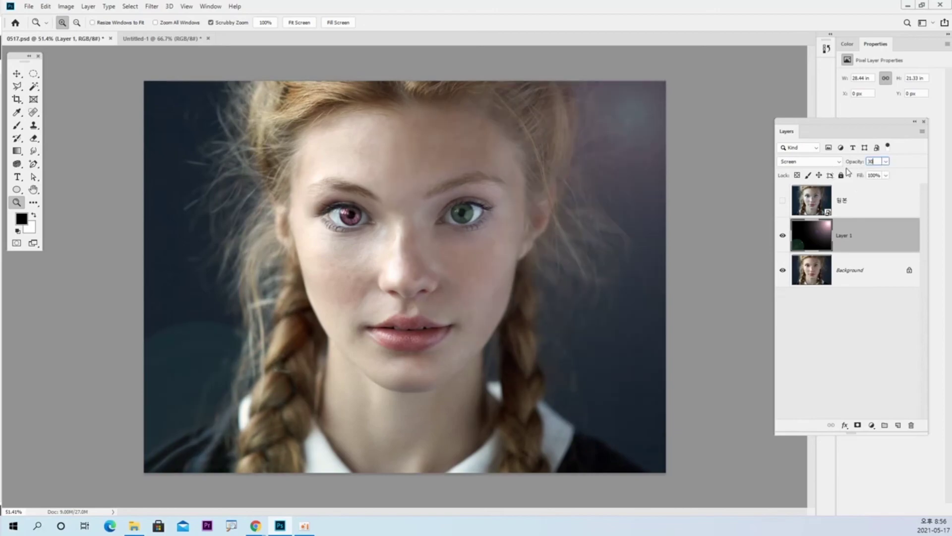
- Toggle the flare layer and the original layer to compare the portrait without the flare and with the unedited photo
click(782, 235)
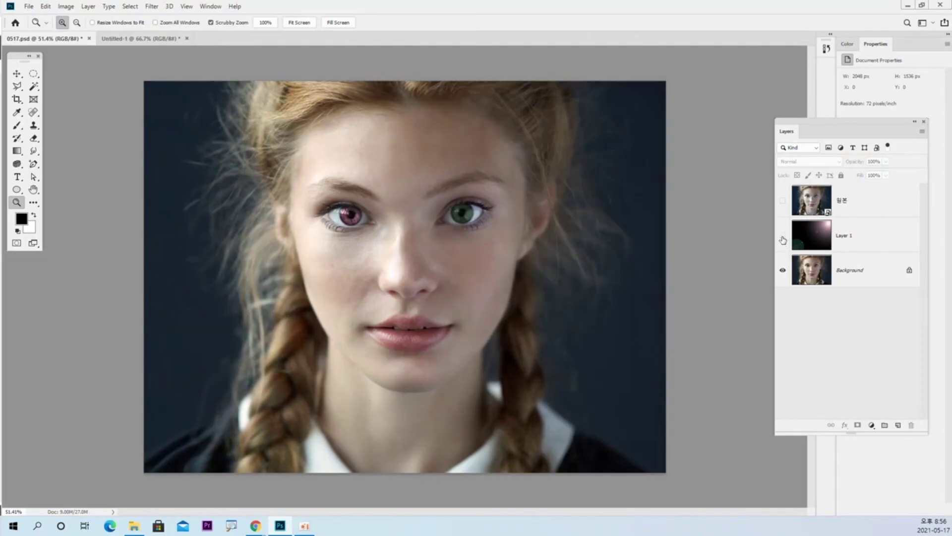
click(783, 235)
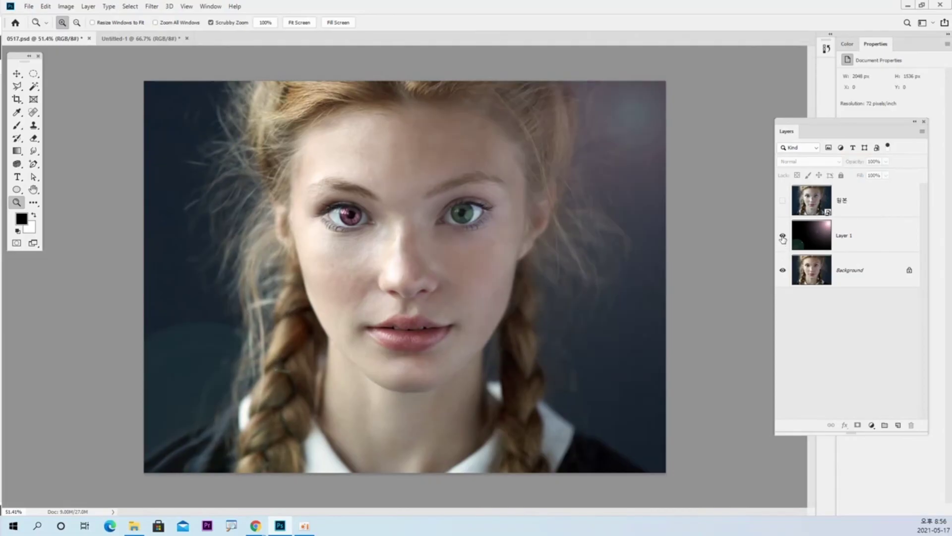
click(783, 201)
click(783, 201)
click(783, 201)
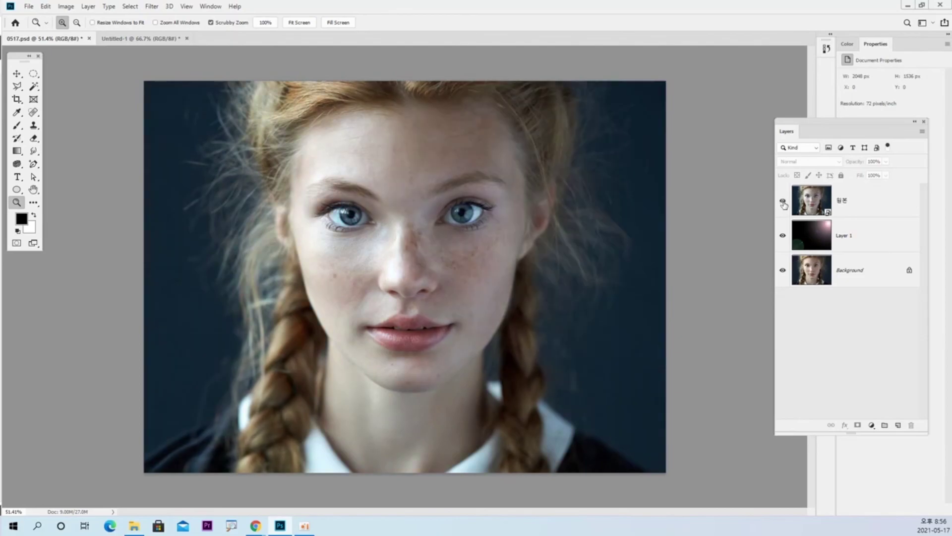
- Show and hide the 원본 layer repeatedly to compare the unedited photo with the retouched portrait, ending with it hidden
click(783, 202)
click(783, 201)
click(783, 201)
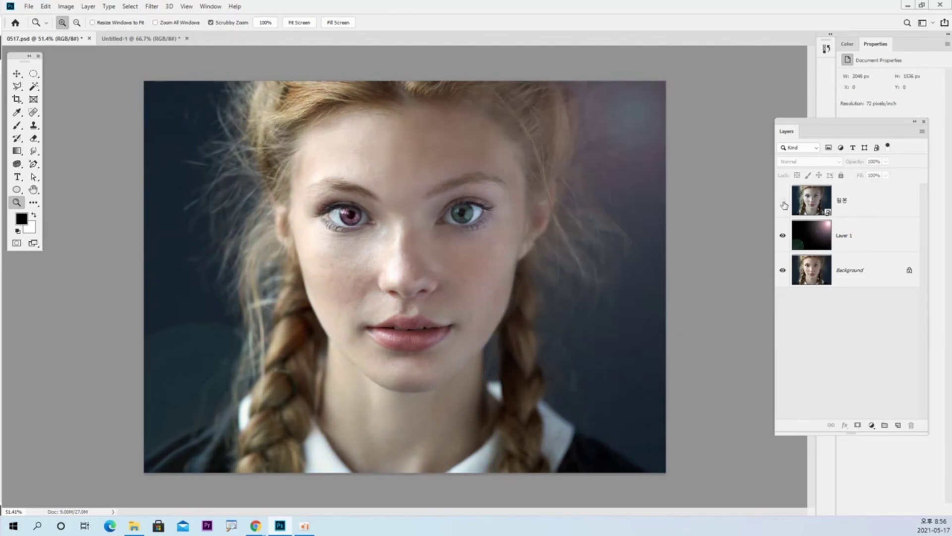
click(783, 201)
click(783, 203)
click(783, 201)
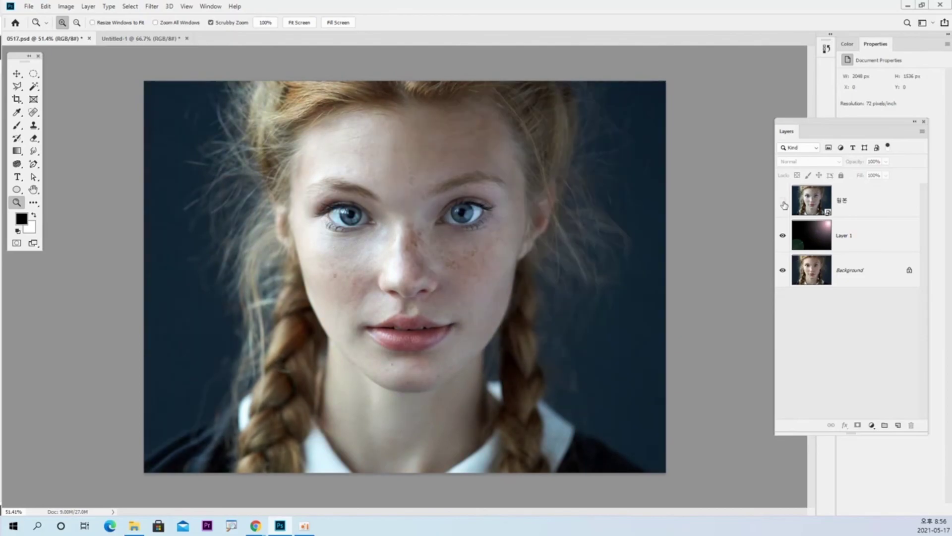
click(782, 201)
click(782, 202)
click(783, 201)
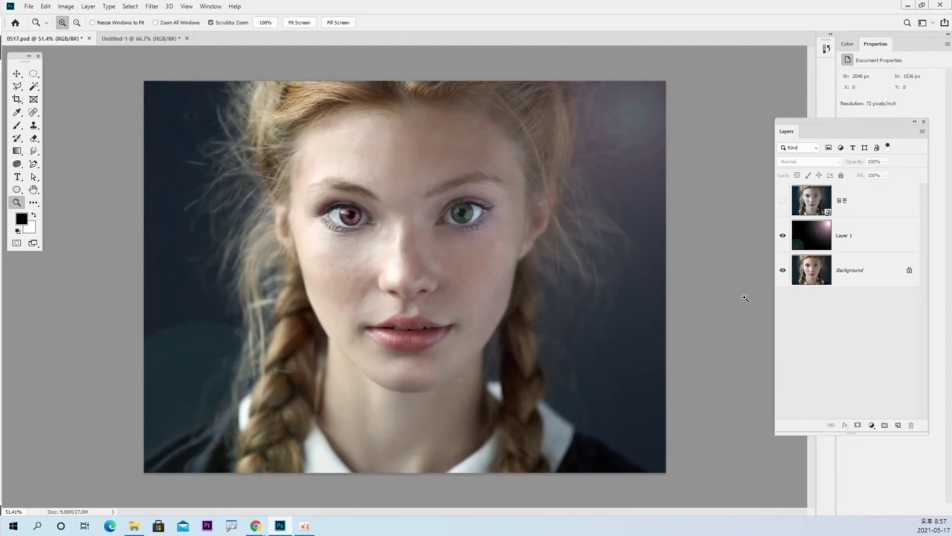
click(29, 6)
click(68, 119)
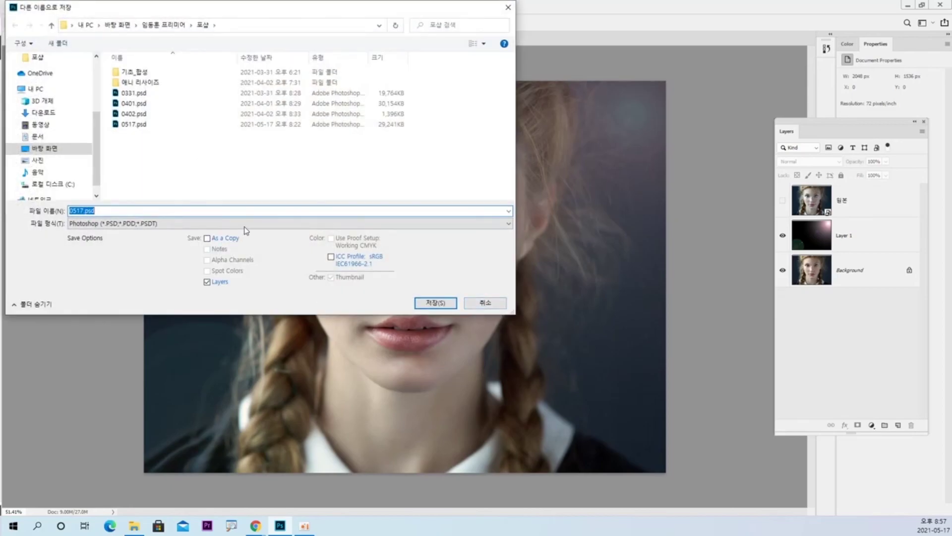
click(488, 303)
- Save the retouched portrait to its existing file, 0517.psd
click(29, 6)
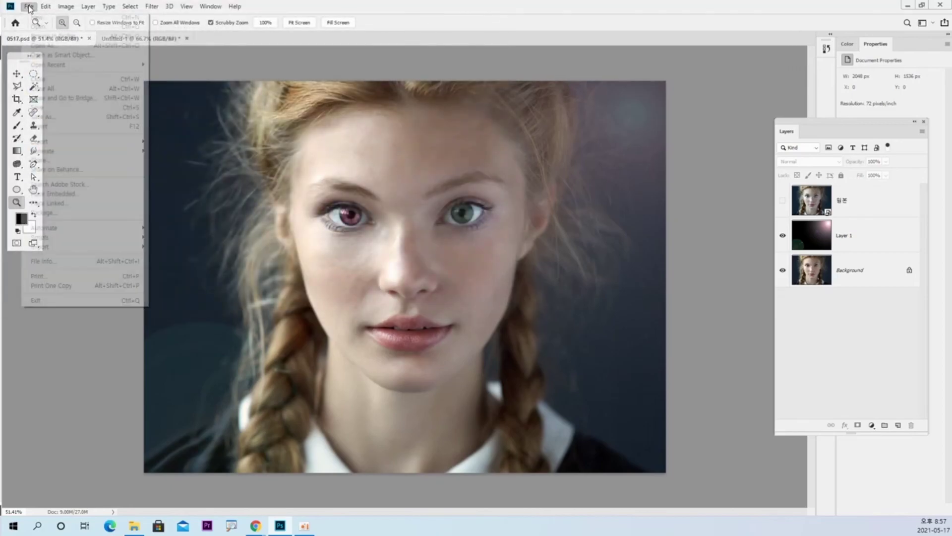
click(55, 107)
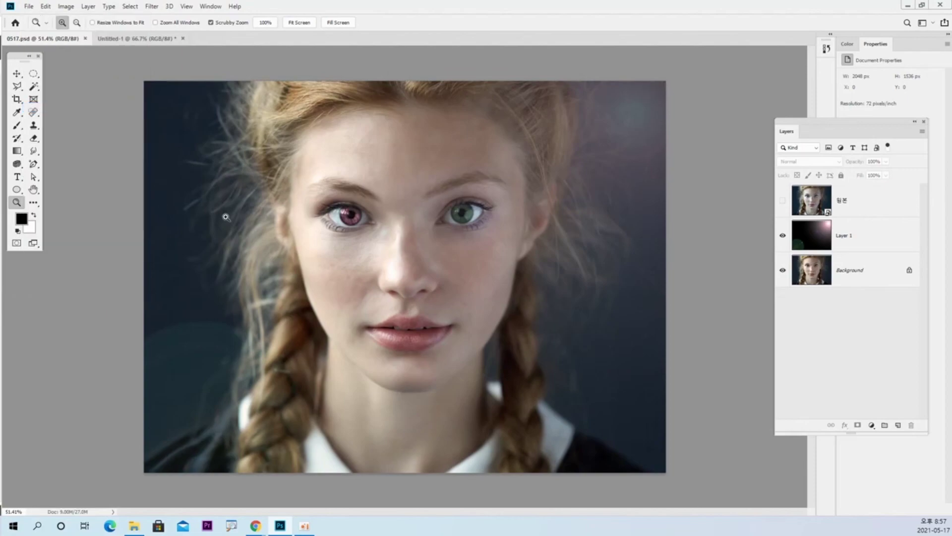
- Export the portrait with Save for Web as a quality 100 JPEG, saving it over 인물보정.jpg in the 포샵 folder
click(28, 6)
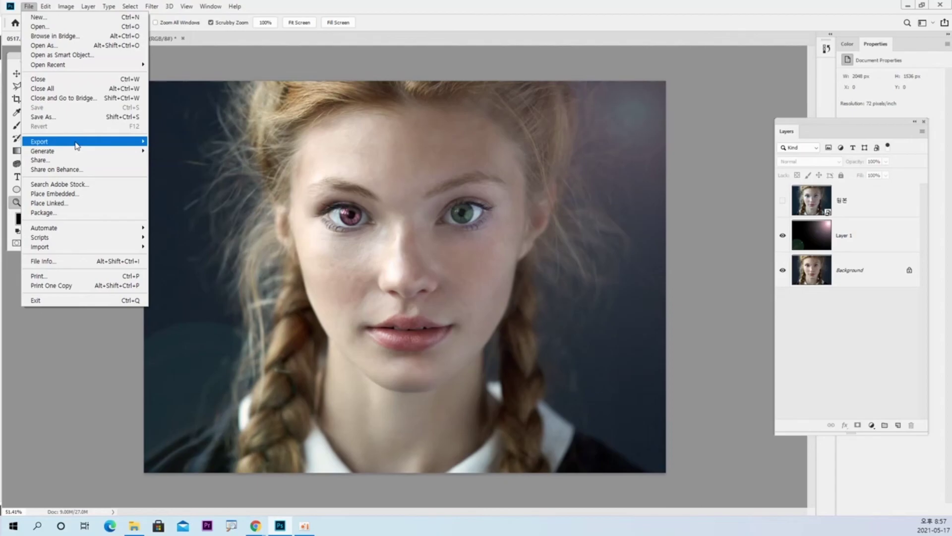
mouse_move(77, 145)
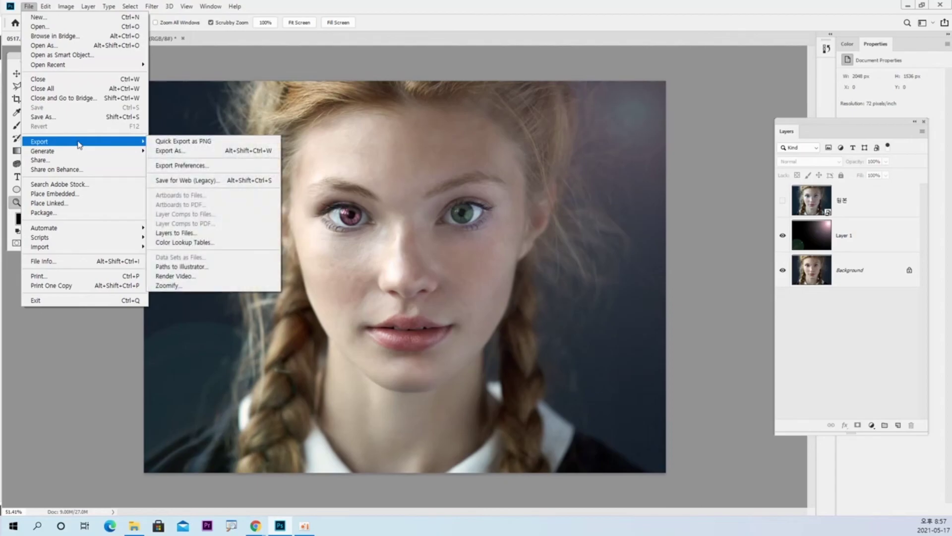
click(215, 182)
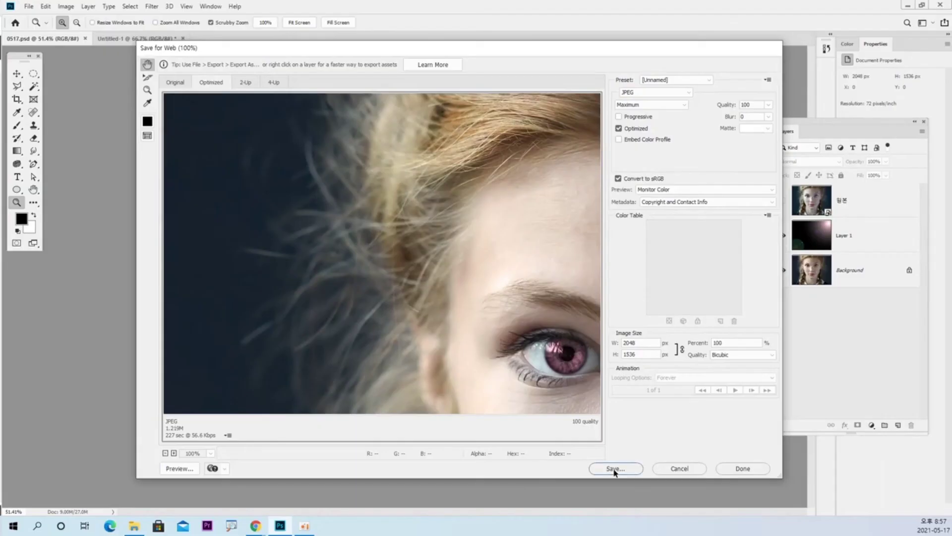
click(615, 468)
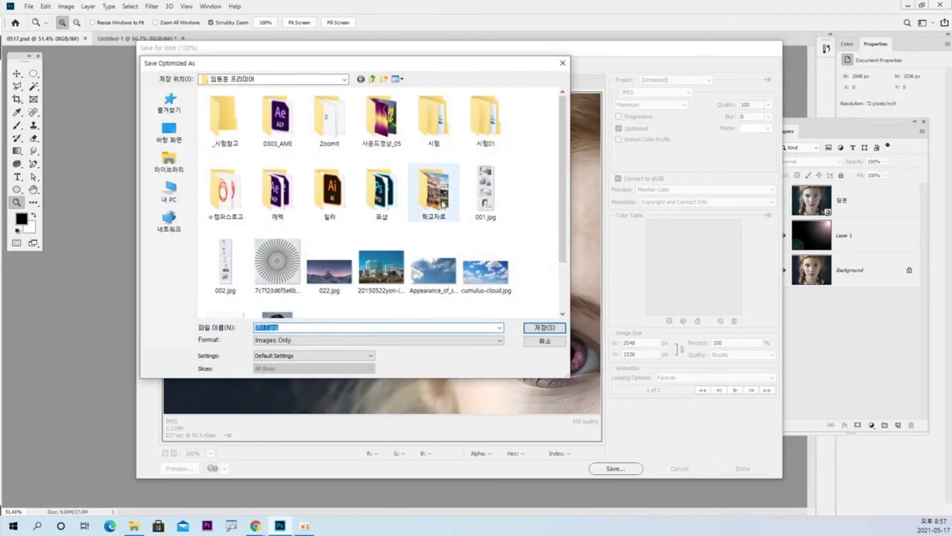
double_click(382, 190)
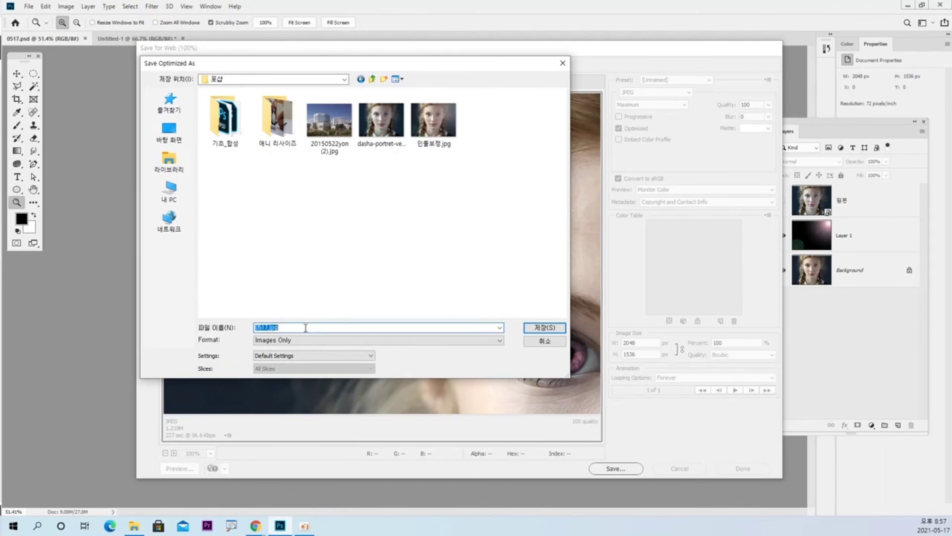
double_click(434, 147)
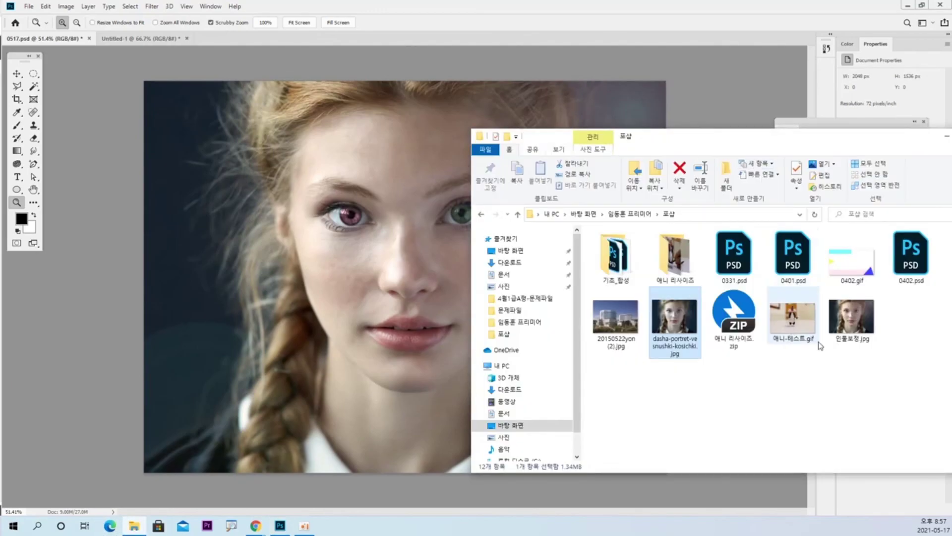
- Open the exported 인물보정.jpg in the photo viewer to check it, and return to the 포샵 folder window
double_click(861, 337)
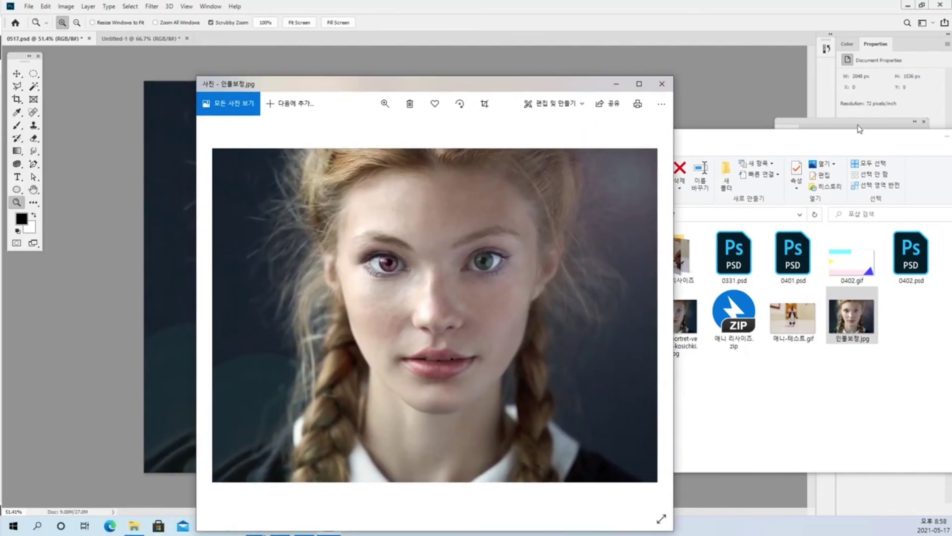
click(849, 146)
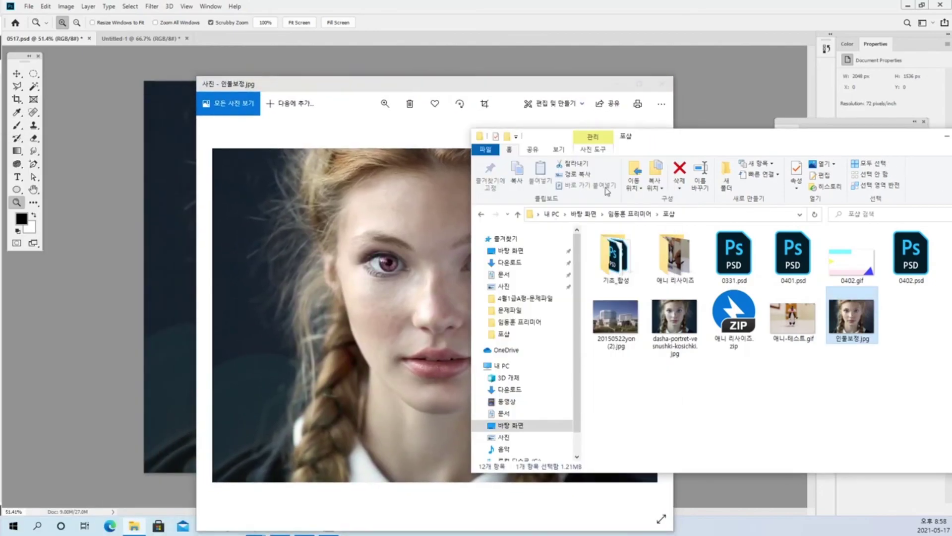